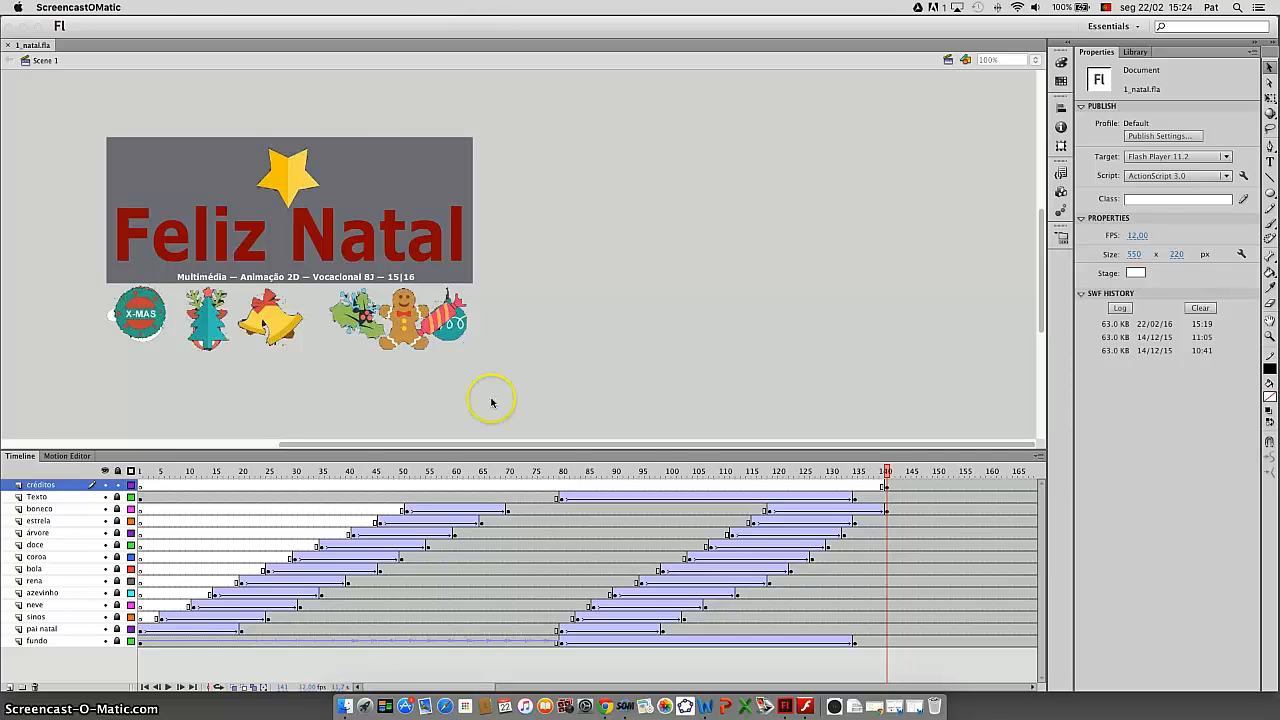
Test the finished 1_natal.fla animation as an exported movie, watch it play, and close the preview
click(651, 249)
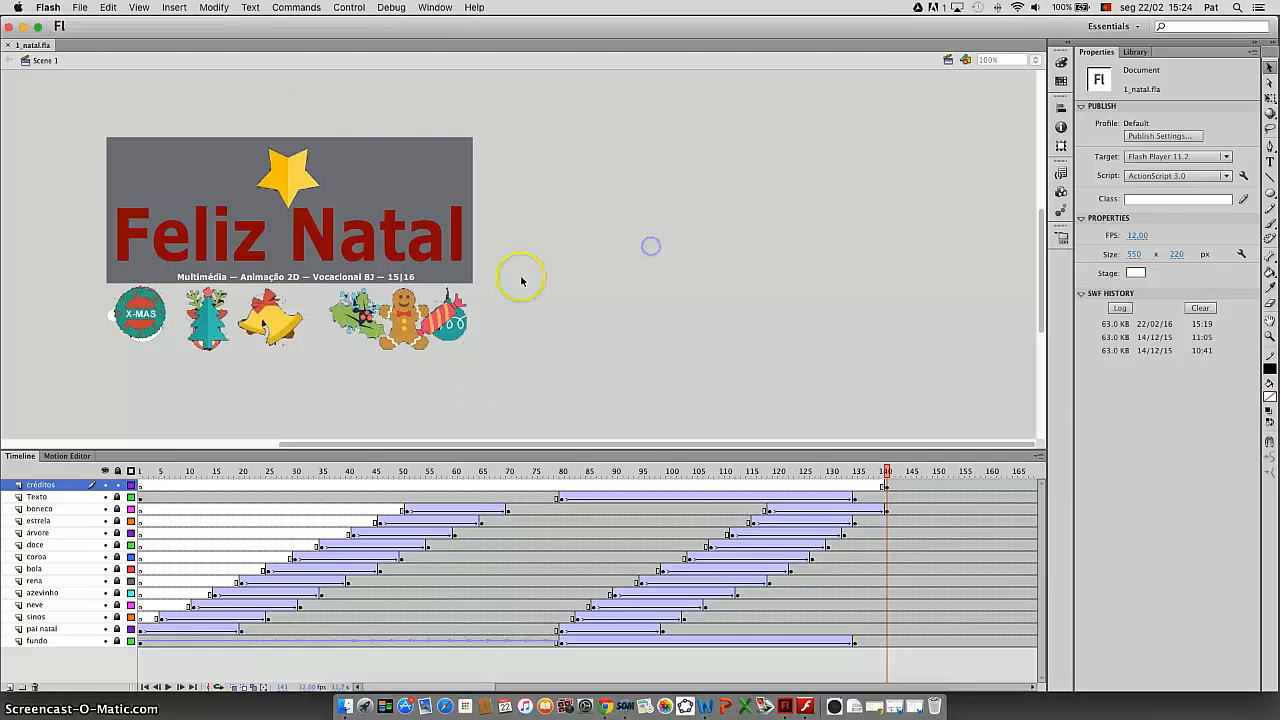
key(super+Return)
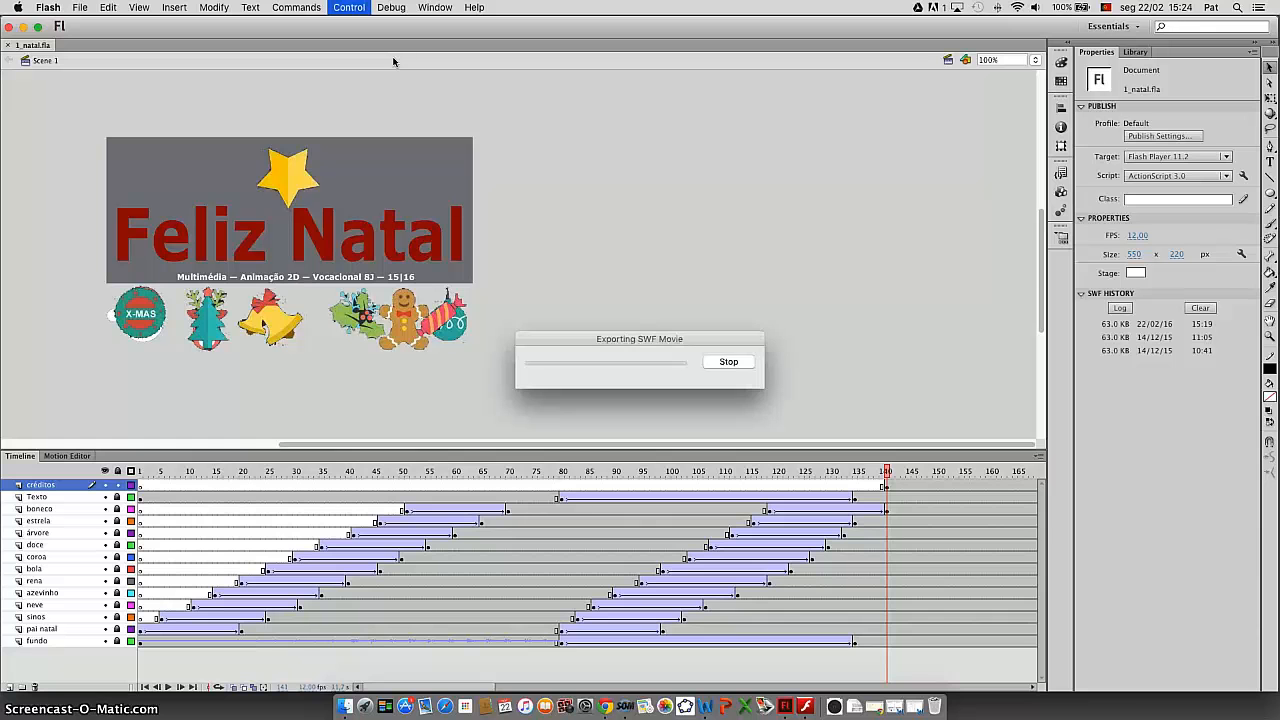
click(772, 213)
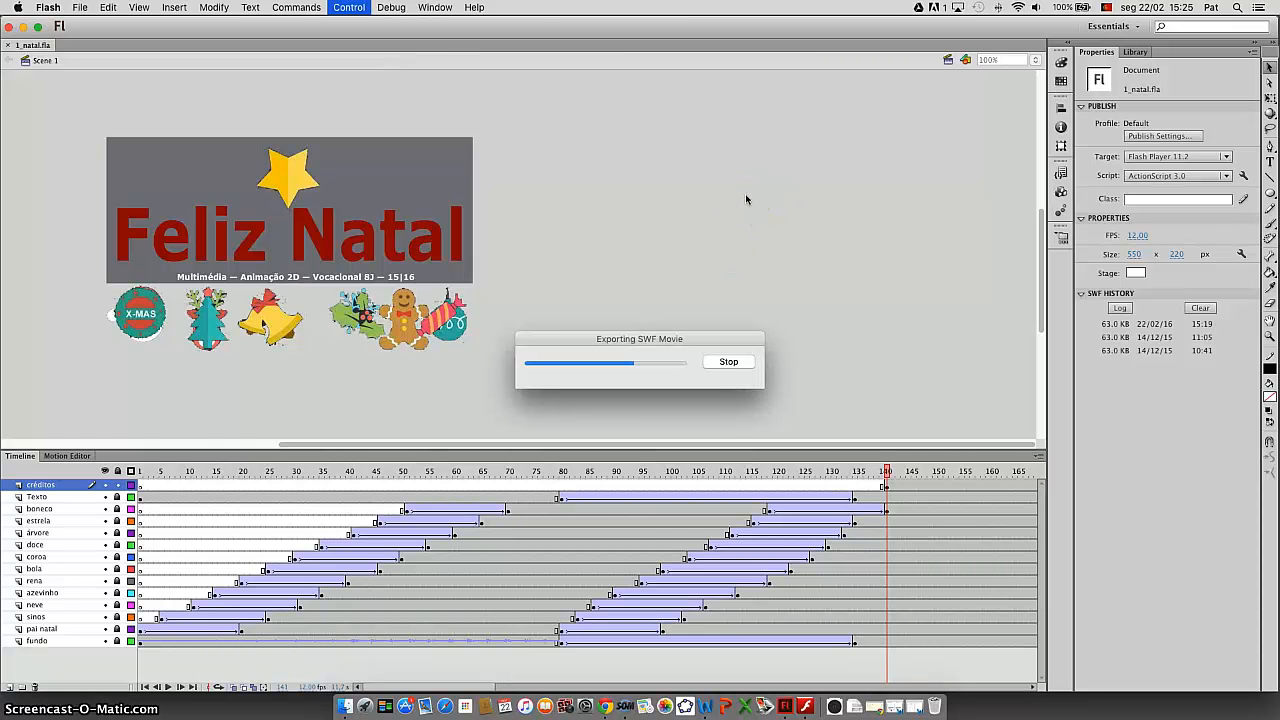
click(715, 209)
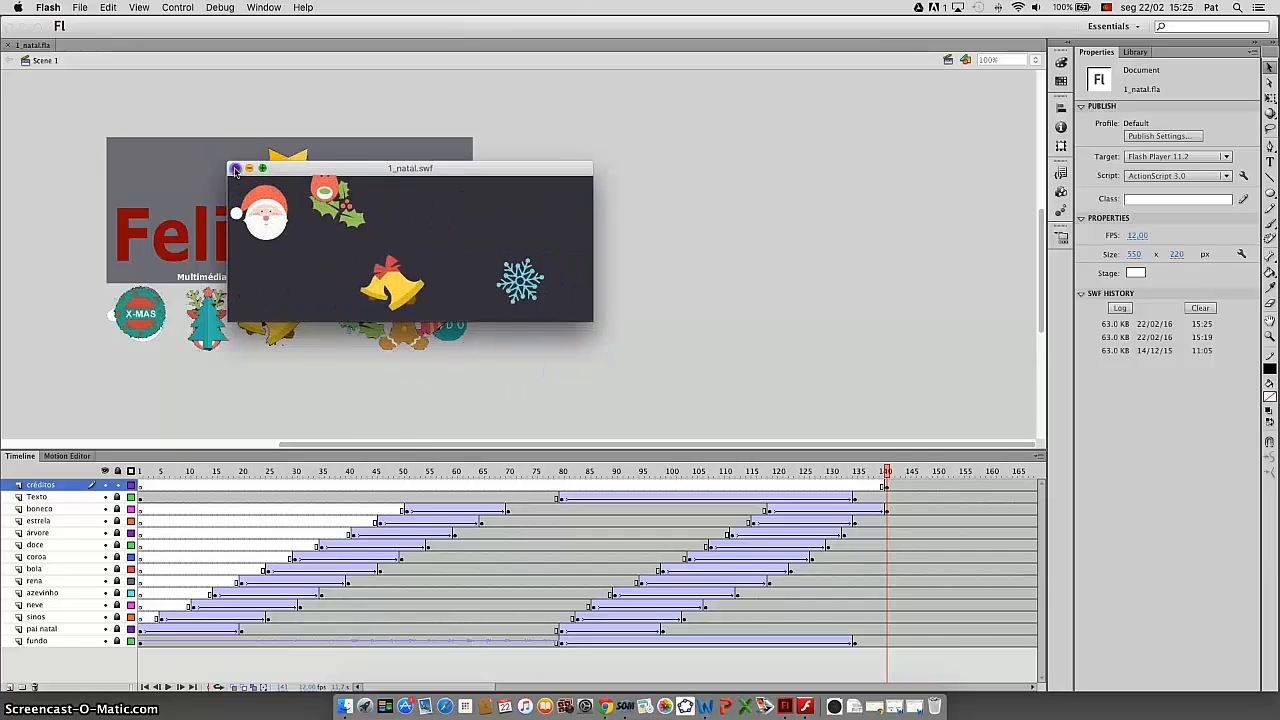
click(235, 169)
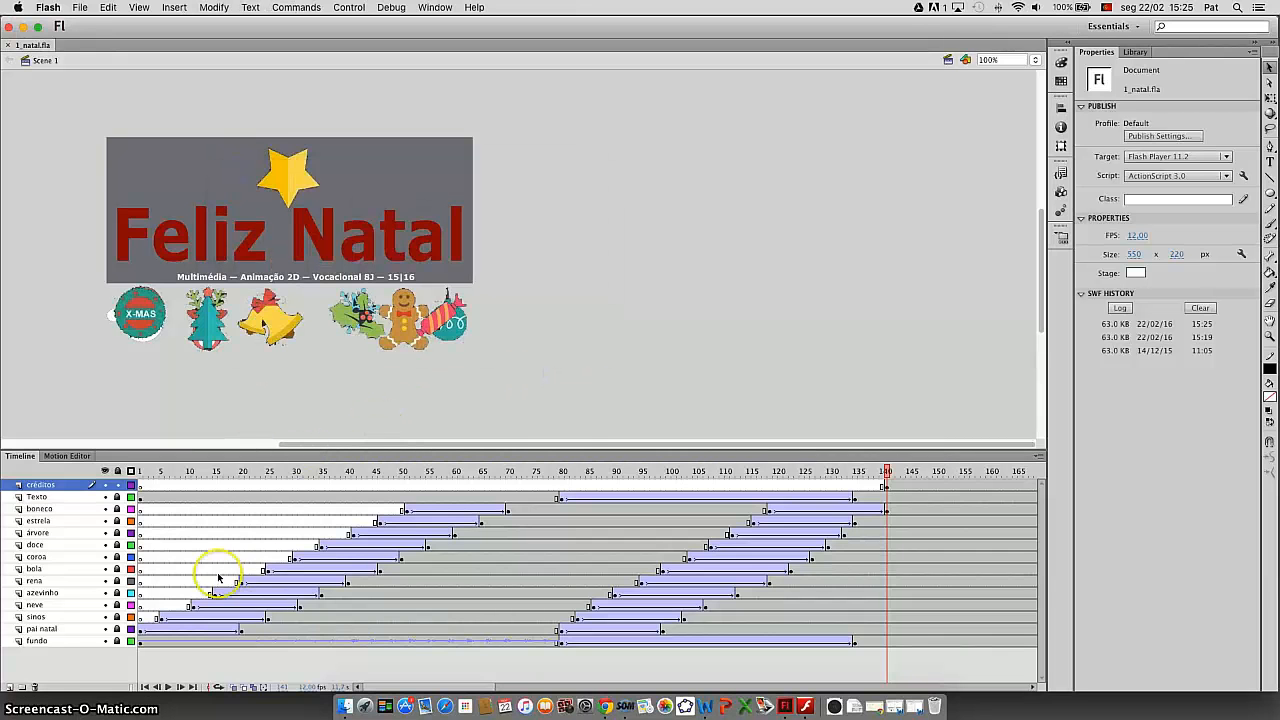
Examine the fundo and pai natal layers, scrubbing the timeline to follow the elements entering and leaving the stage
click(78, 643)
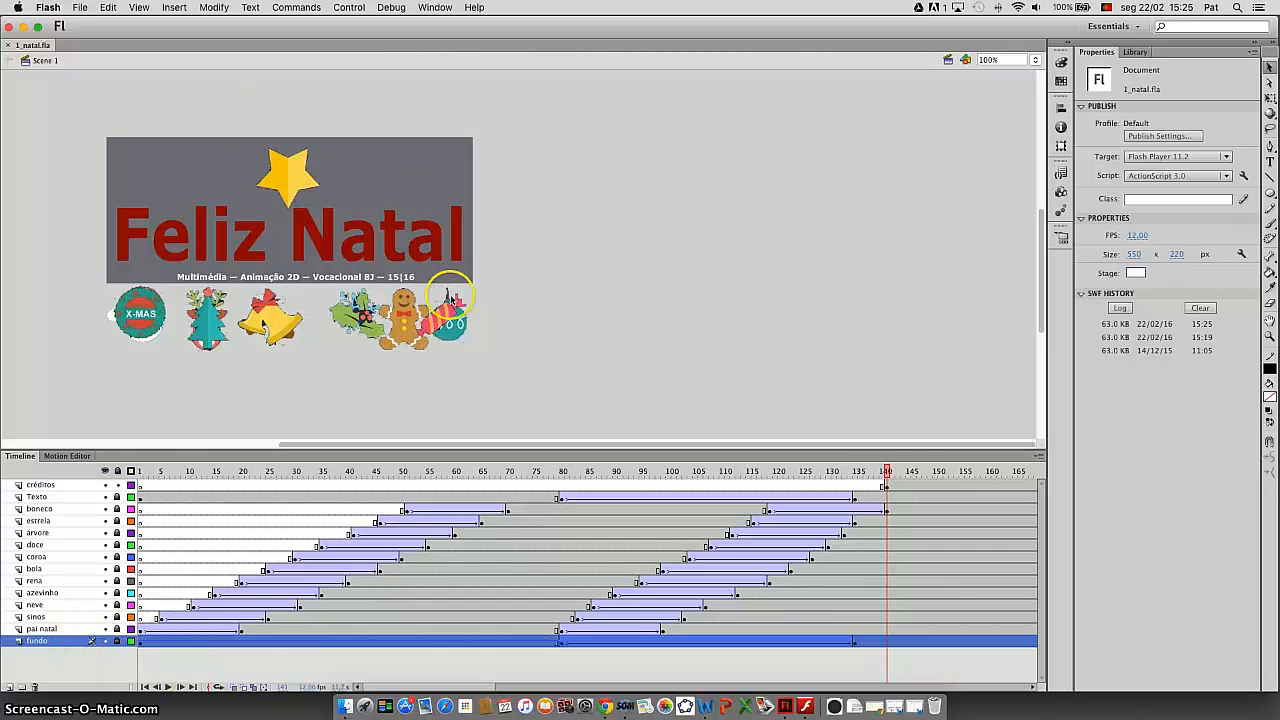
drag(888, 473, 247, 471)
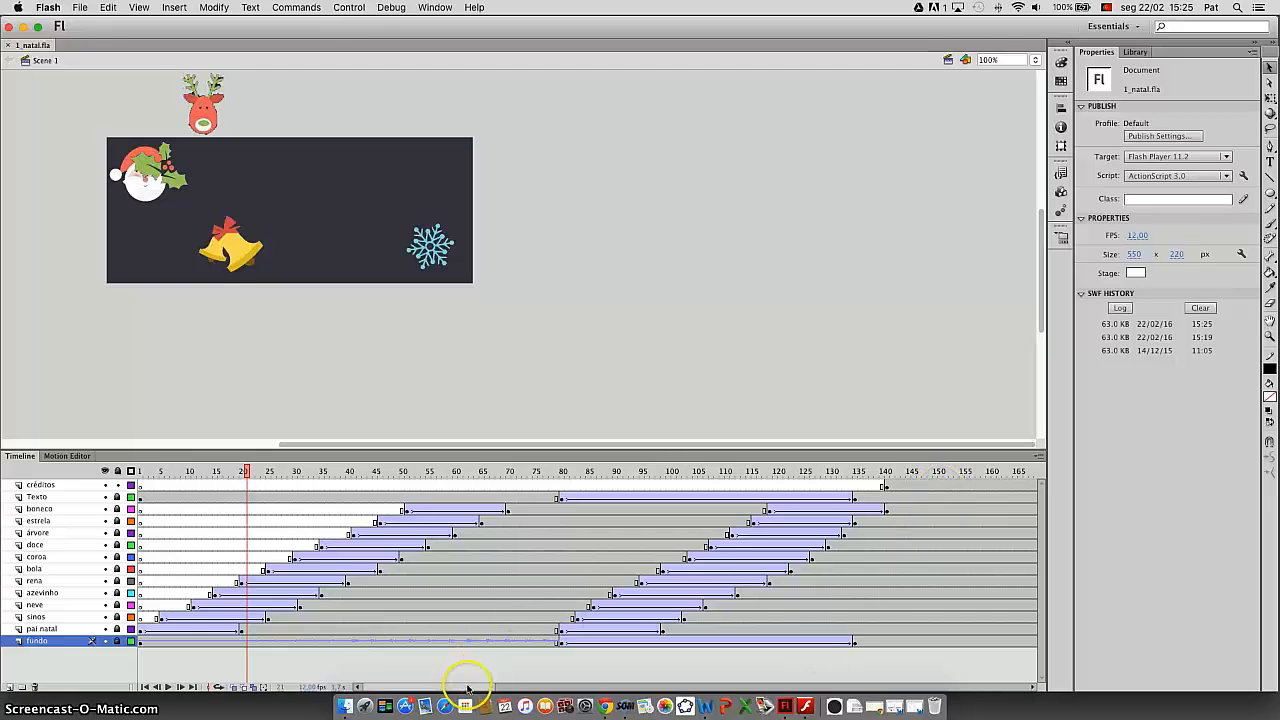
drag(476, 688, 492, 688)
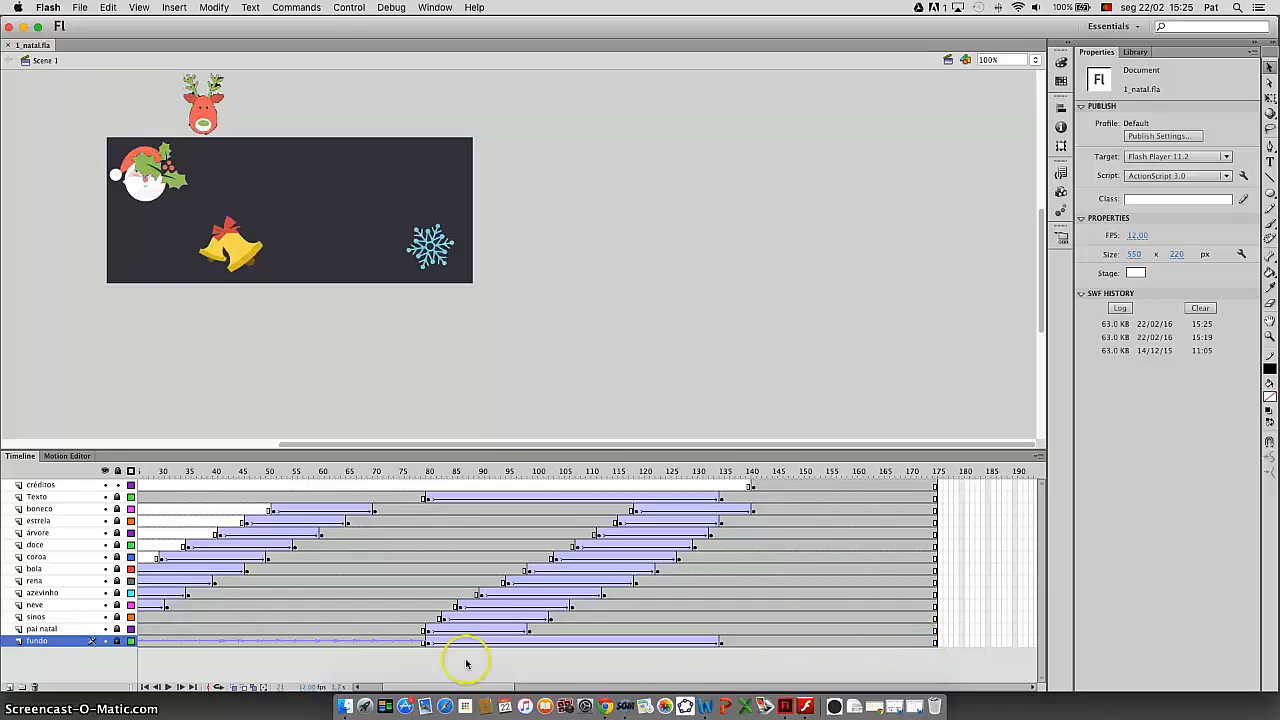
drag(437, 688, 357, 684)
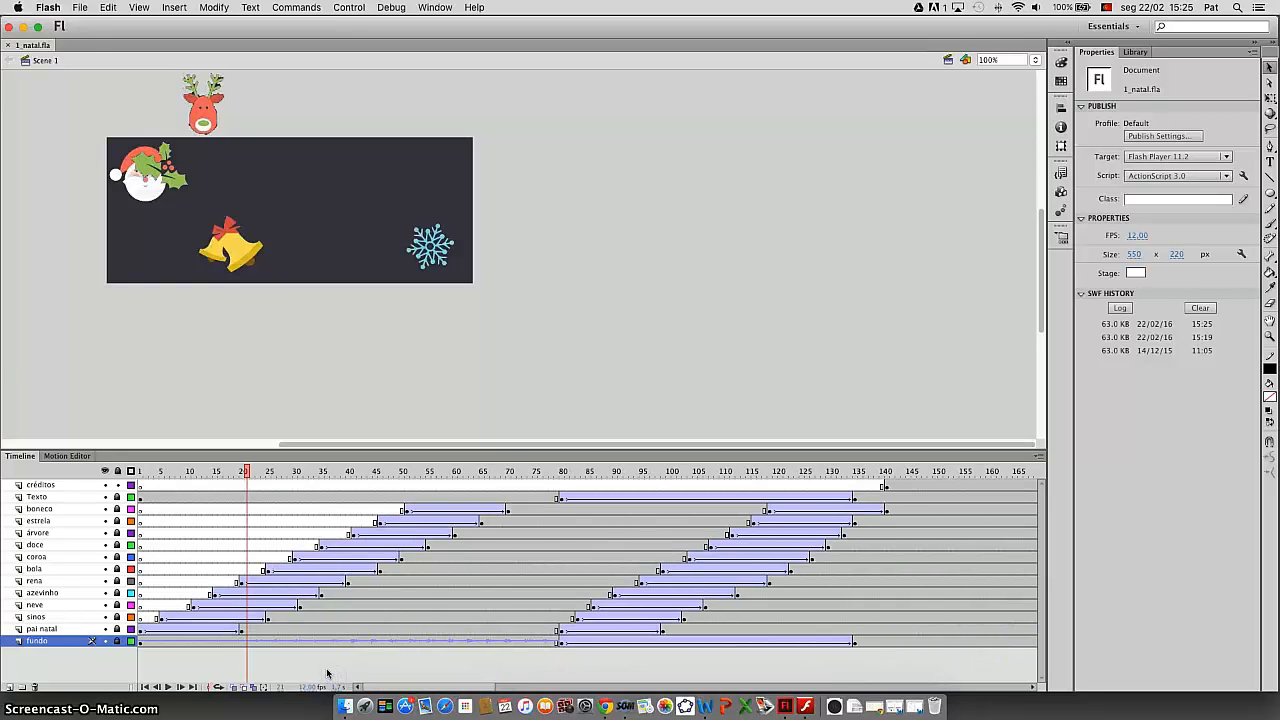
click(52, 629)
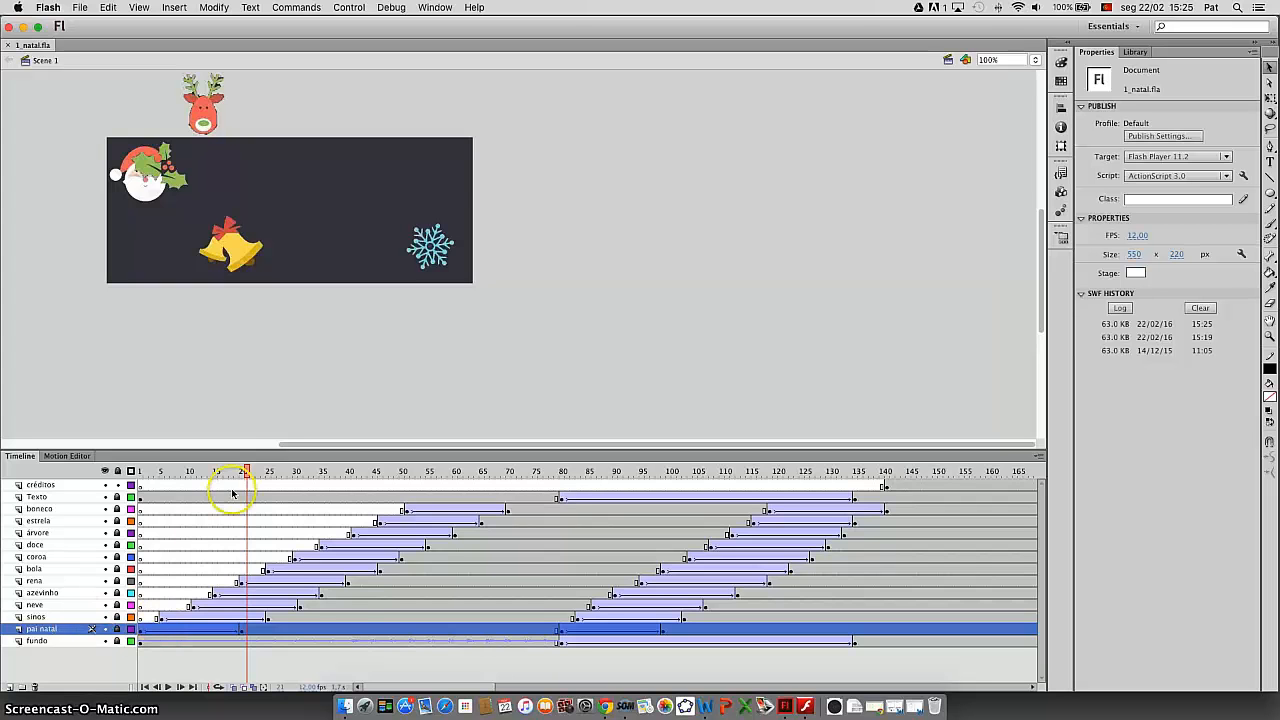
mouse_move(246, 473)
mouse_down()
mouse_move(148, 478)
mouse_move(241, 487)
mouse_up()
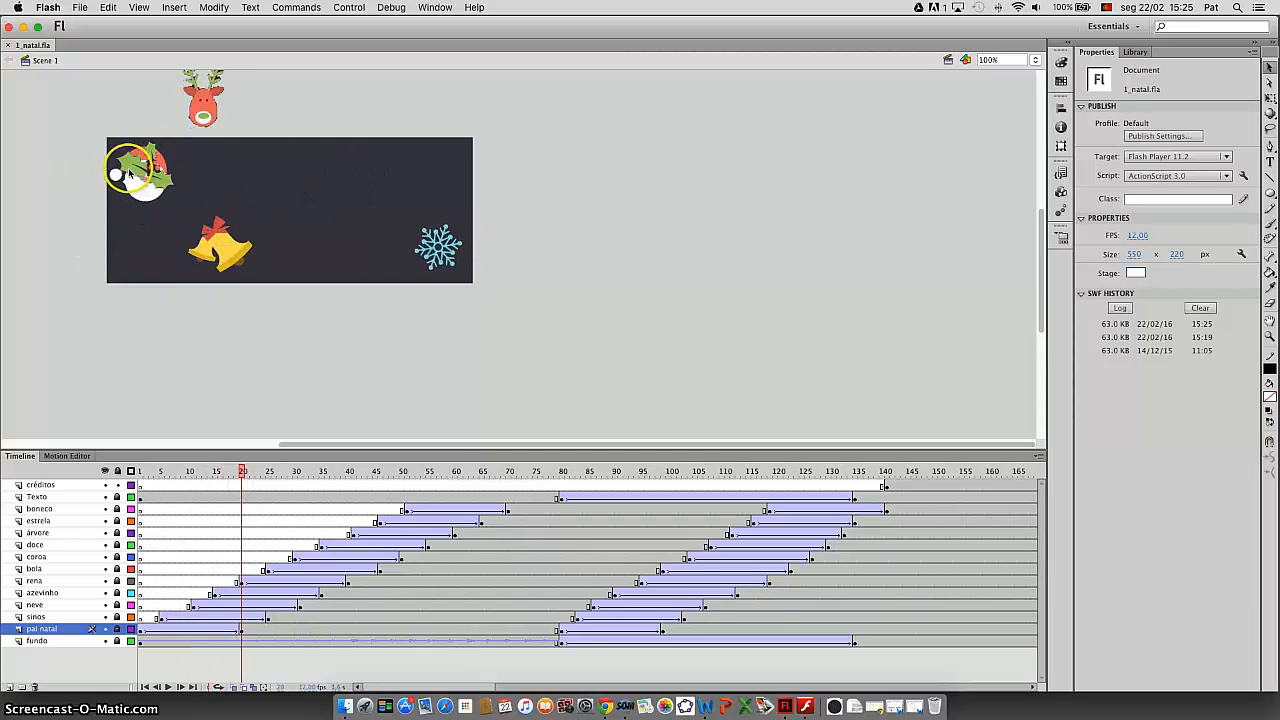
drag(241, 468, 679, 586)
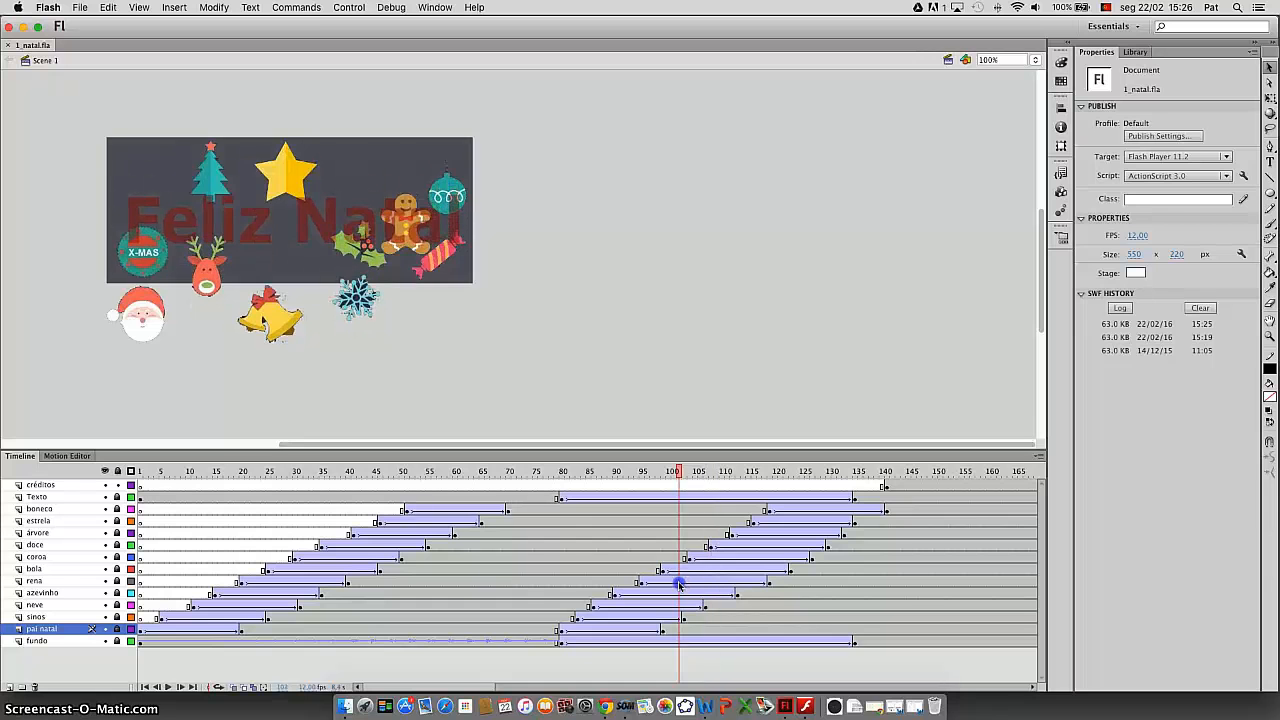
Examine how the Texto, créditos, estrela and boneco layers animate between frame 80 and frame 140
click(563, 497)
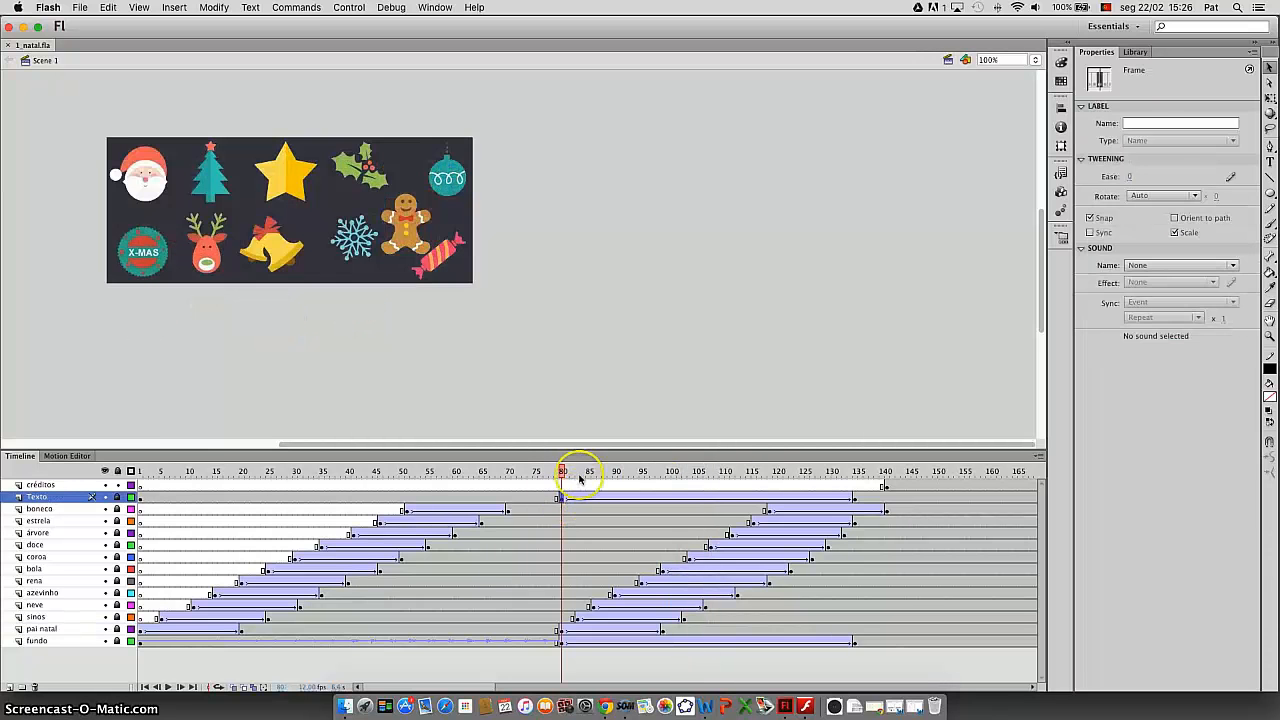
drag(563, 473, 853, 533)
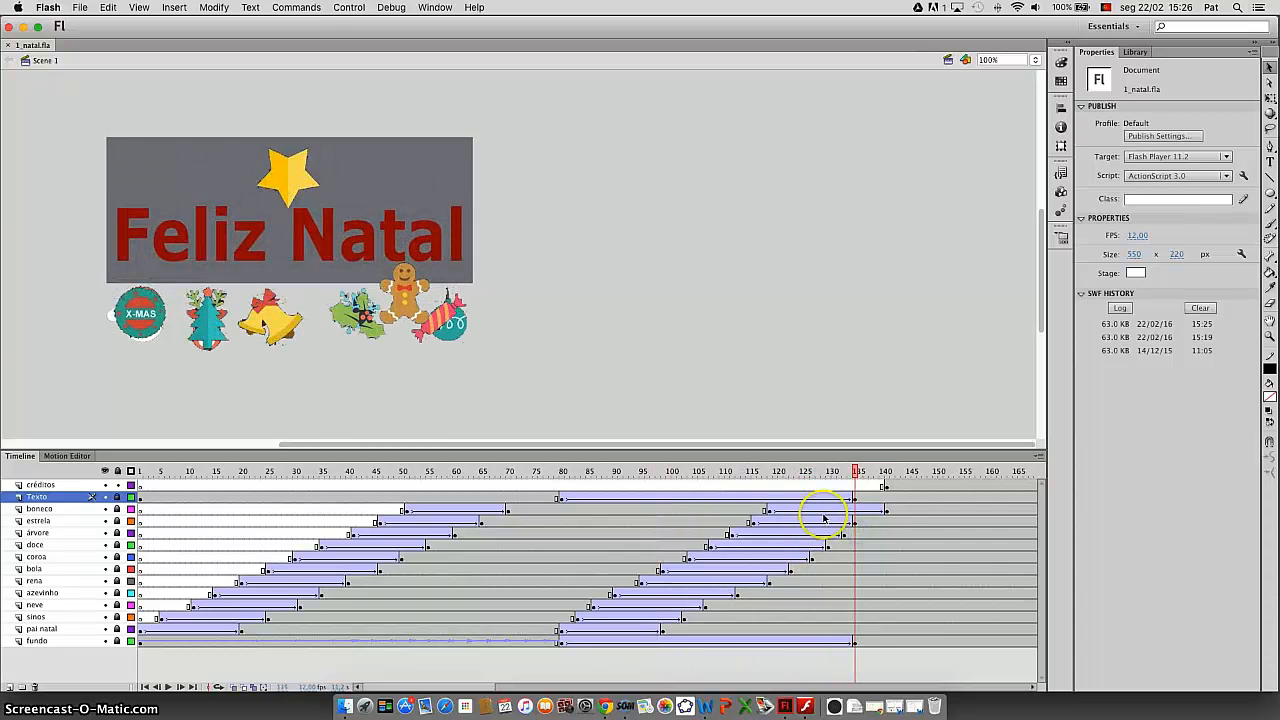
click(887, 486)
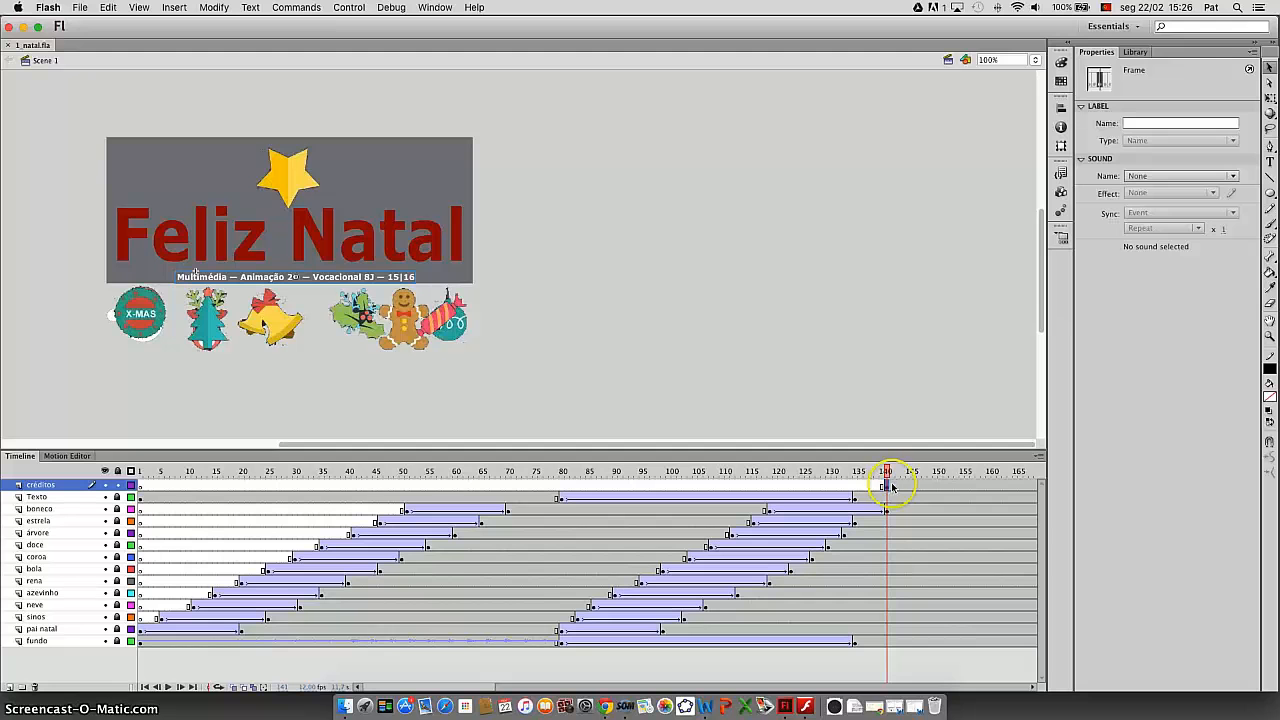
drag(940, 471, 808, 481)
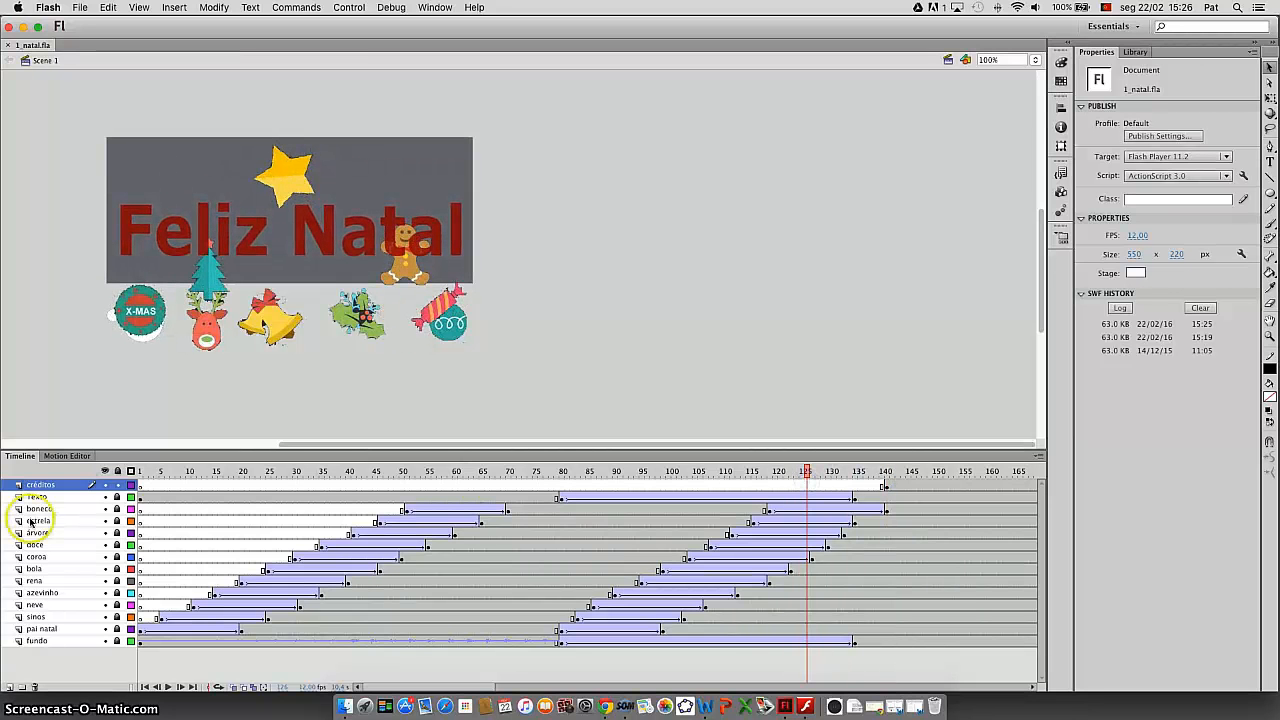
click(806, 522)
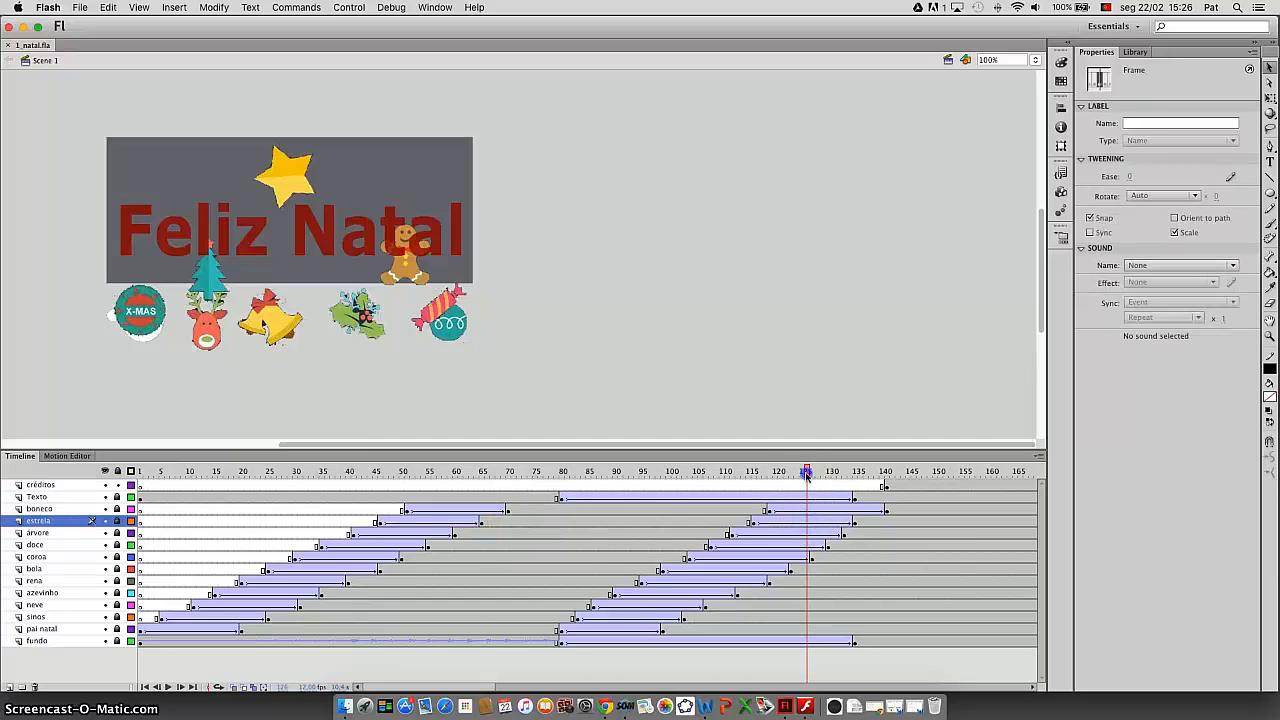
drag(806, 475, 852, 491)
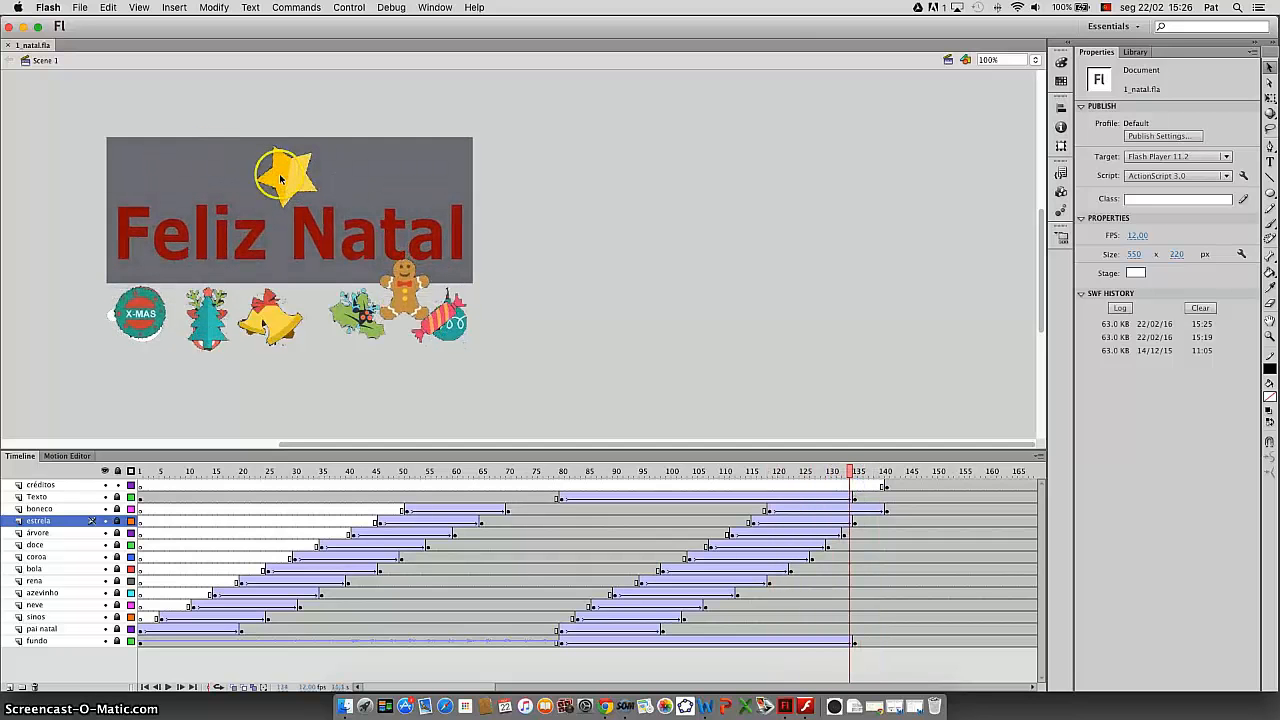
click(840, 511)
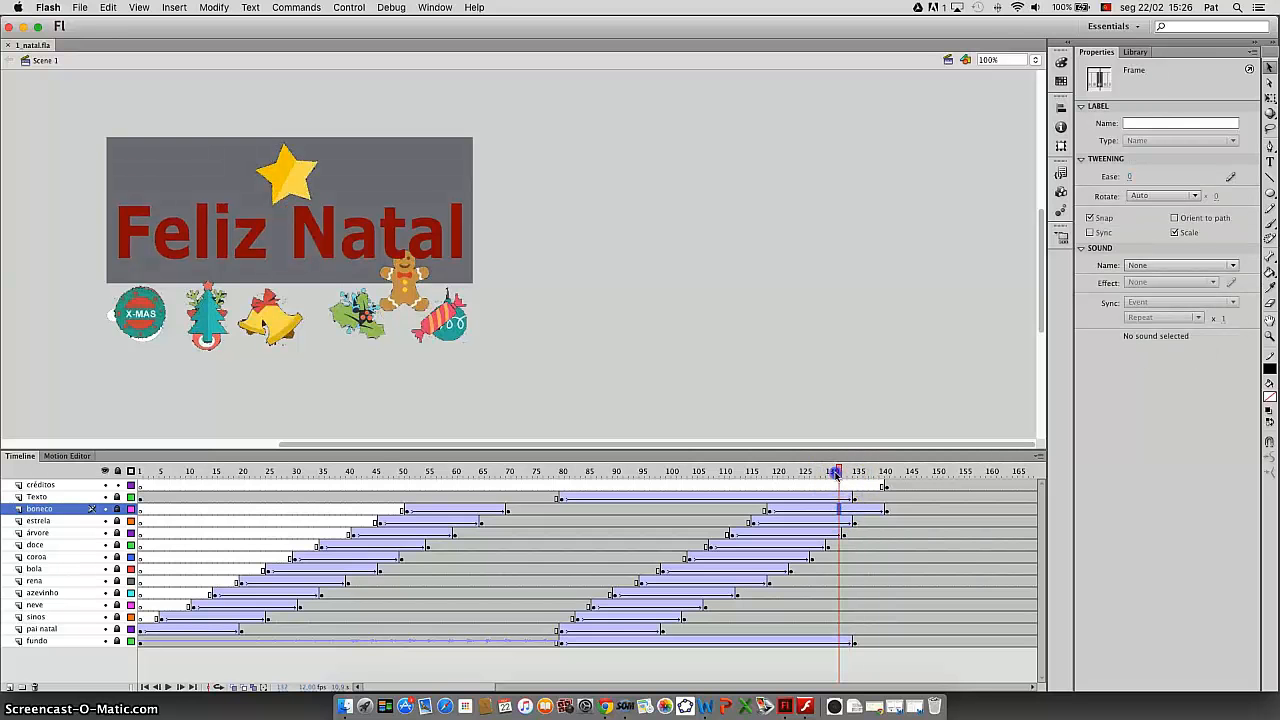
drag(836, 474, 886, 478)
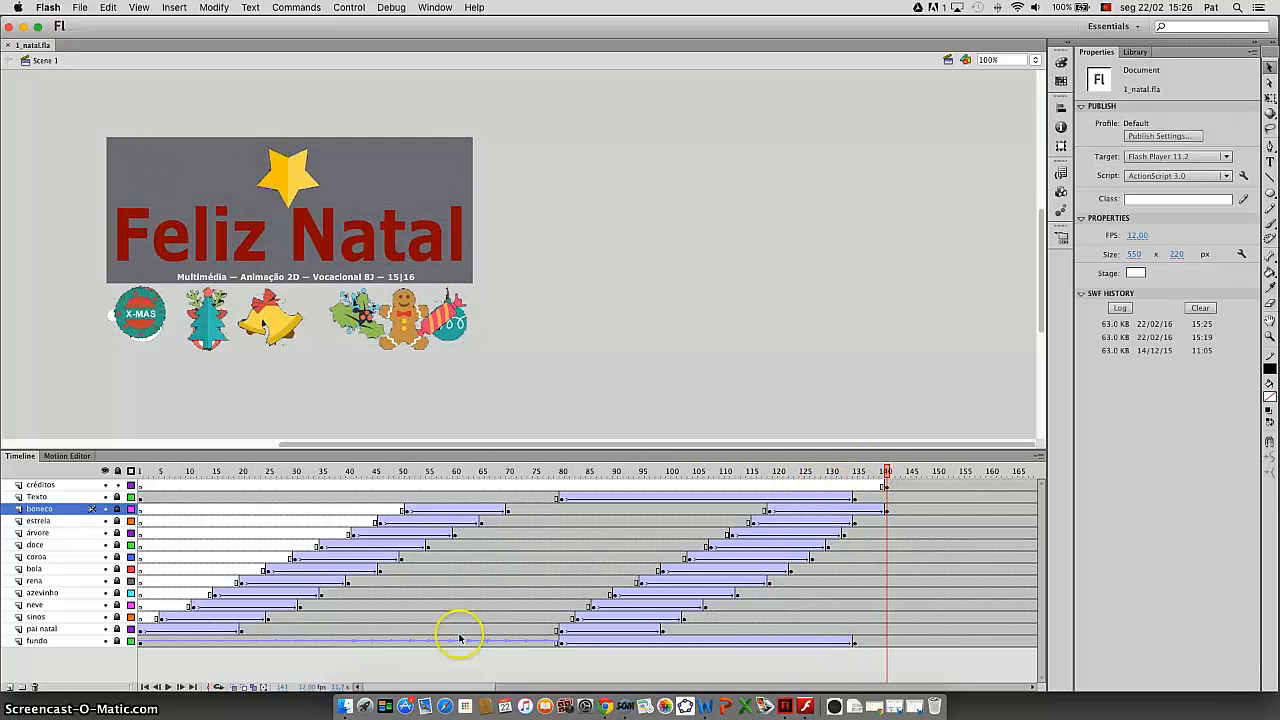
Inspect the sound on the fundo layer and scrub through the animation, ending at frame 1
click(328, 641)
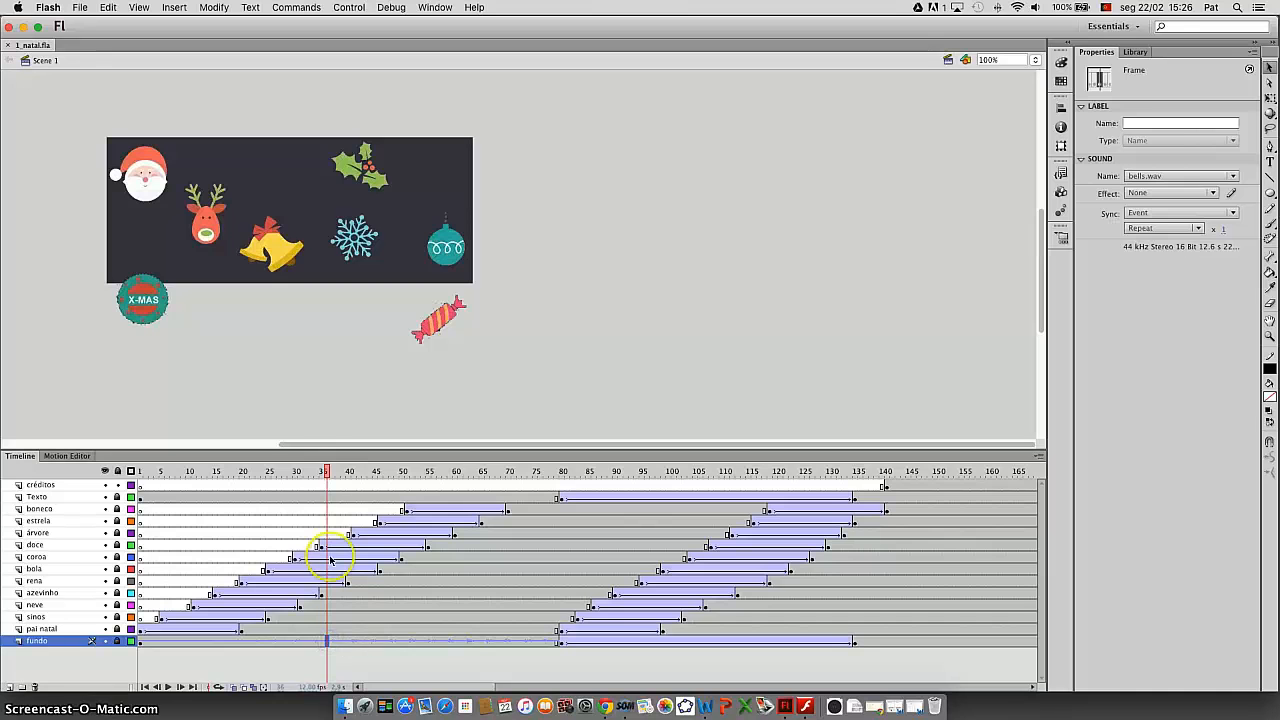
drag(329, 471, 450, 472)
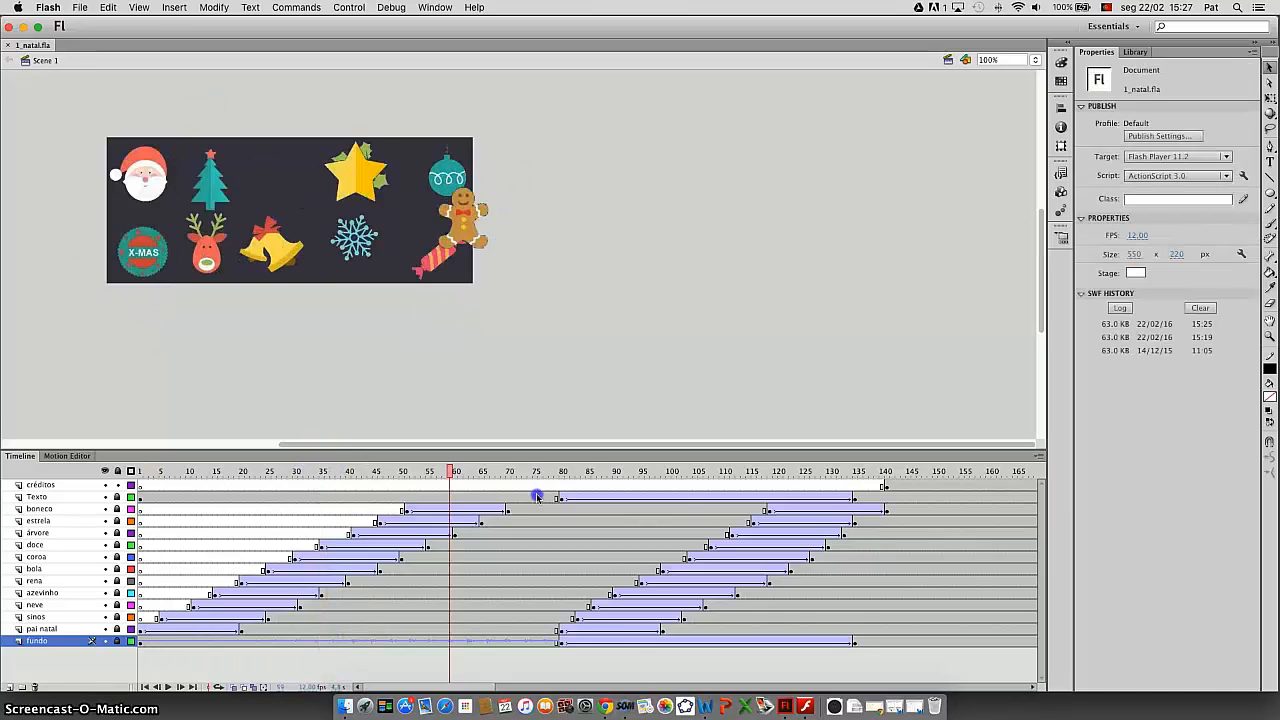
drag(537, 497, 137, 632)
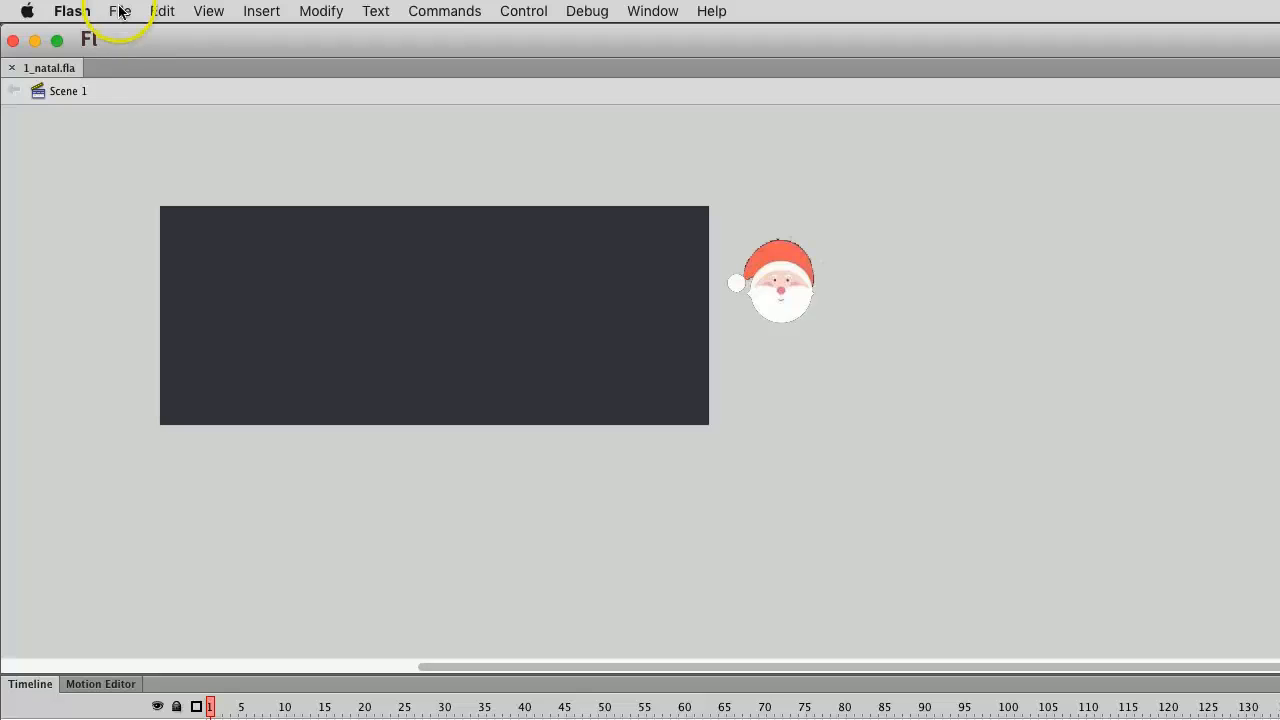
Create a new ActionScript 3.0 document of 550 × 220 px with a frame rate of 12 fps
click(119, 11)
click(119, 11)
click(119, 11)
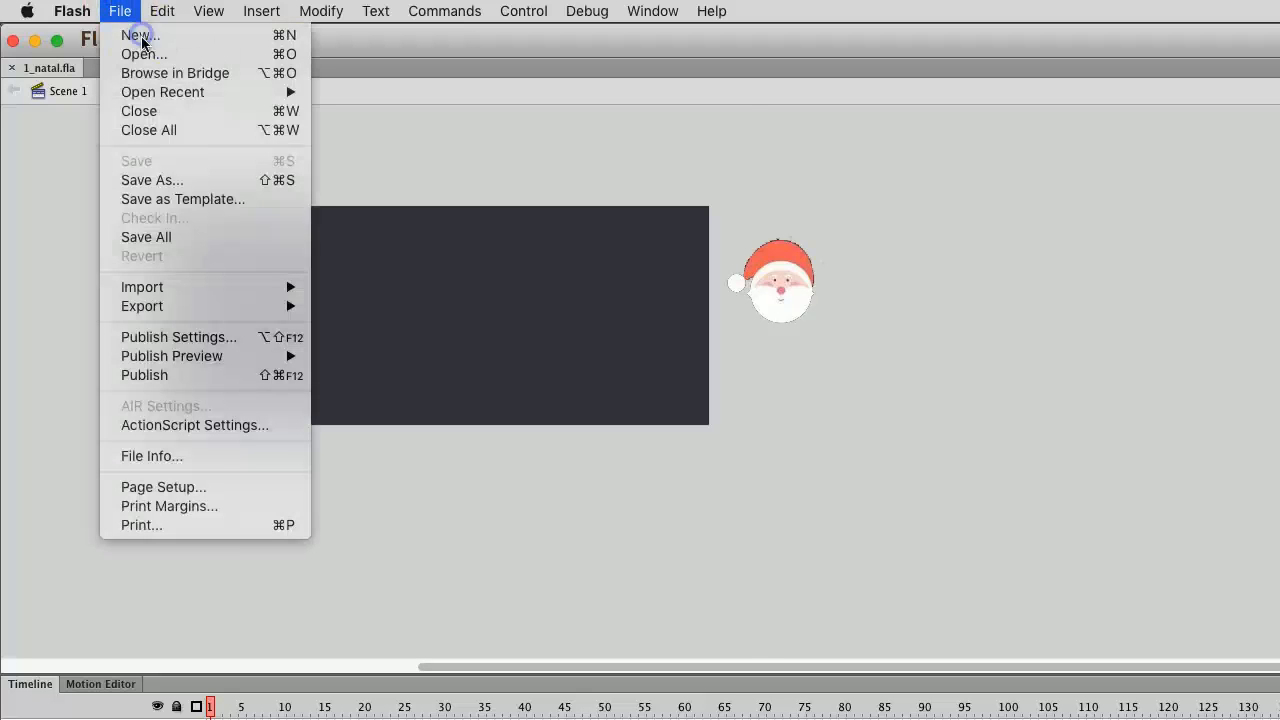
click(140, 37)
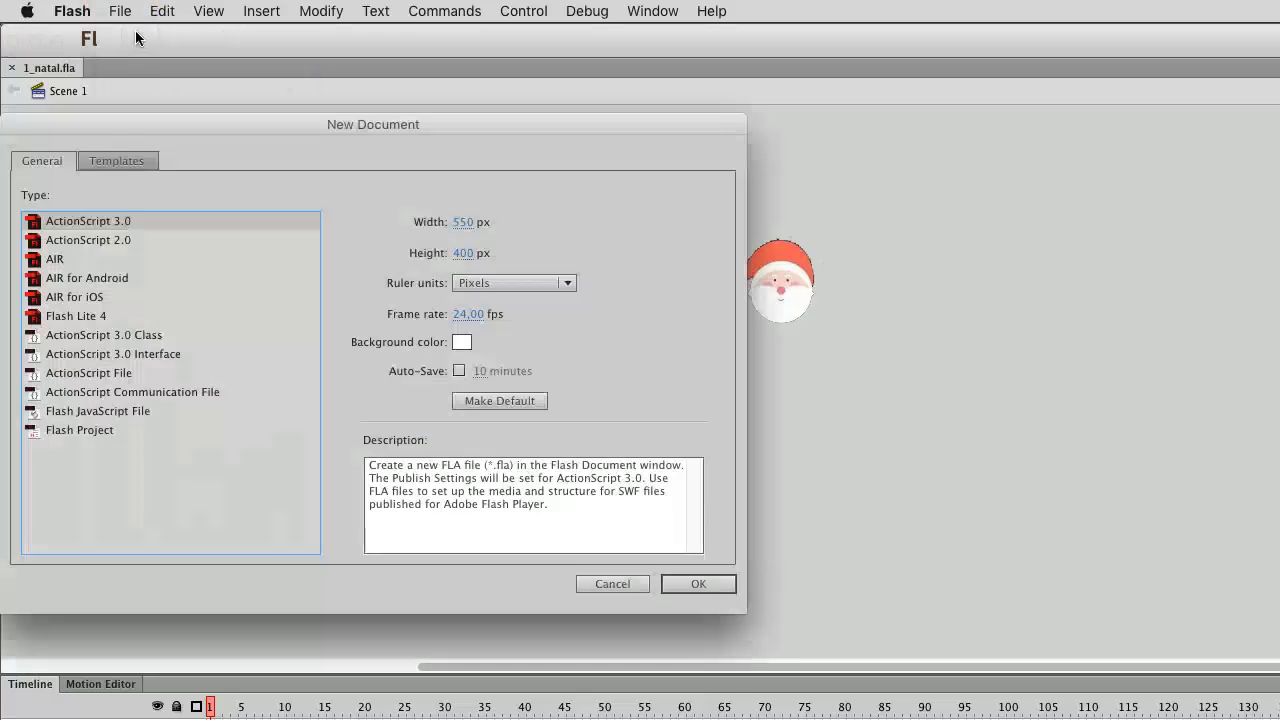
click(463, 255)
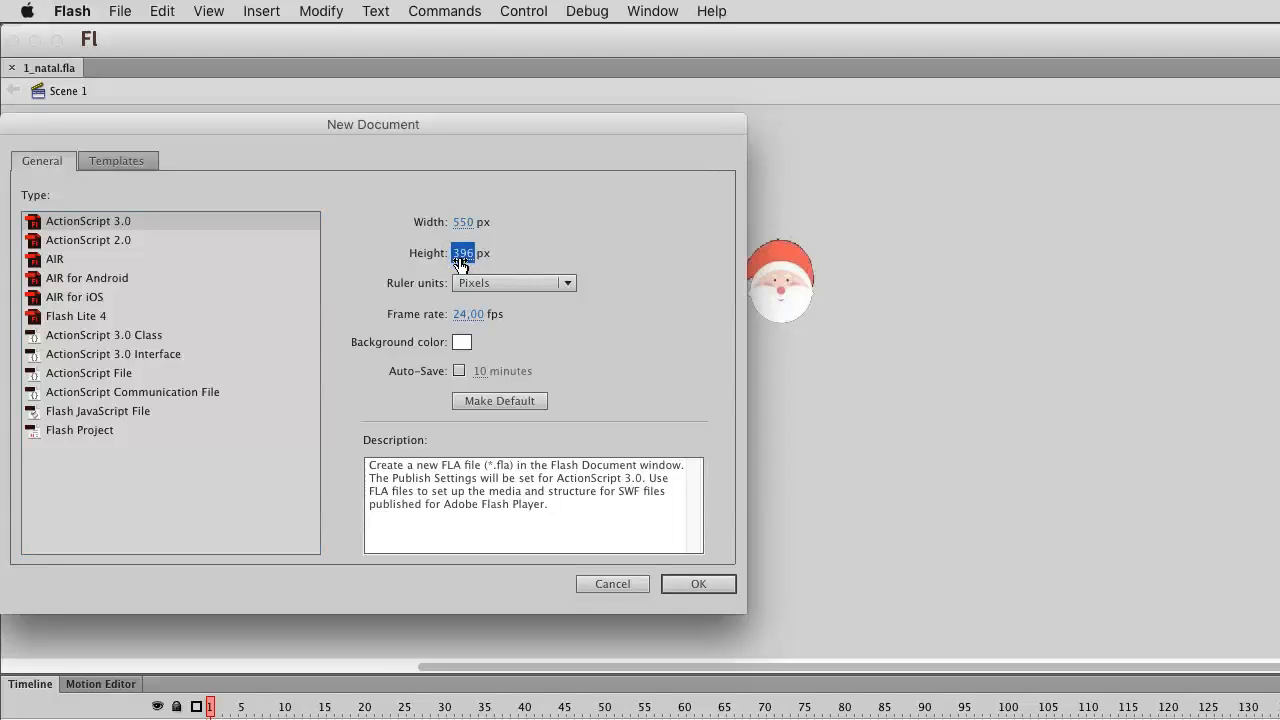
click(478, 318)
text(12)
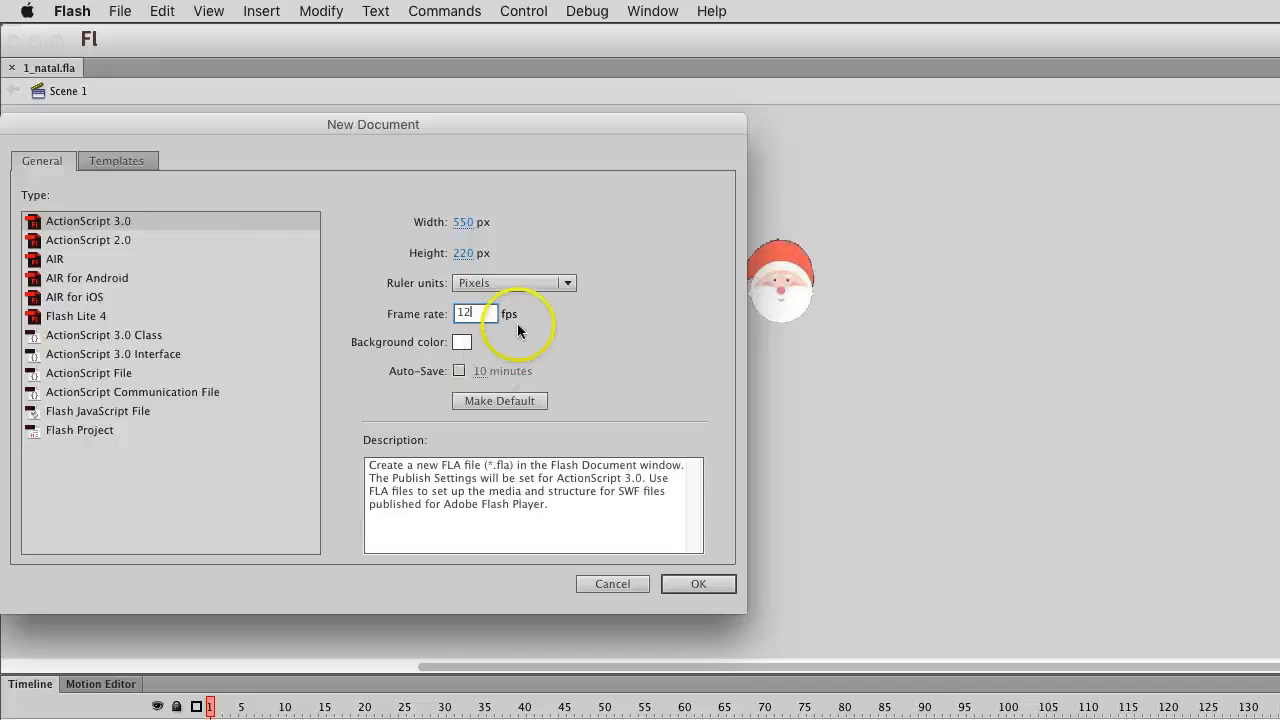
click(694, 586)
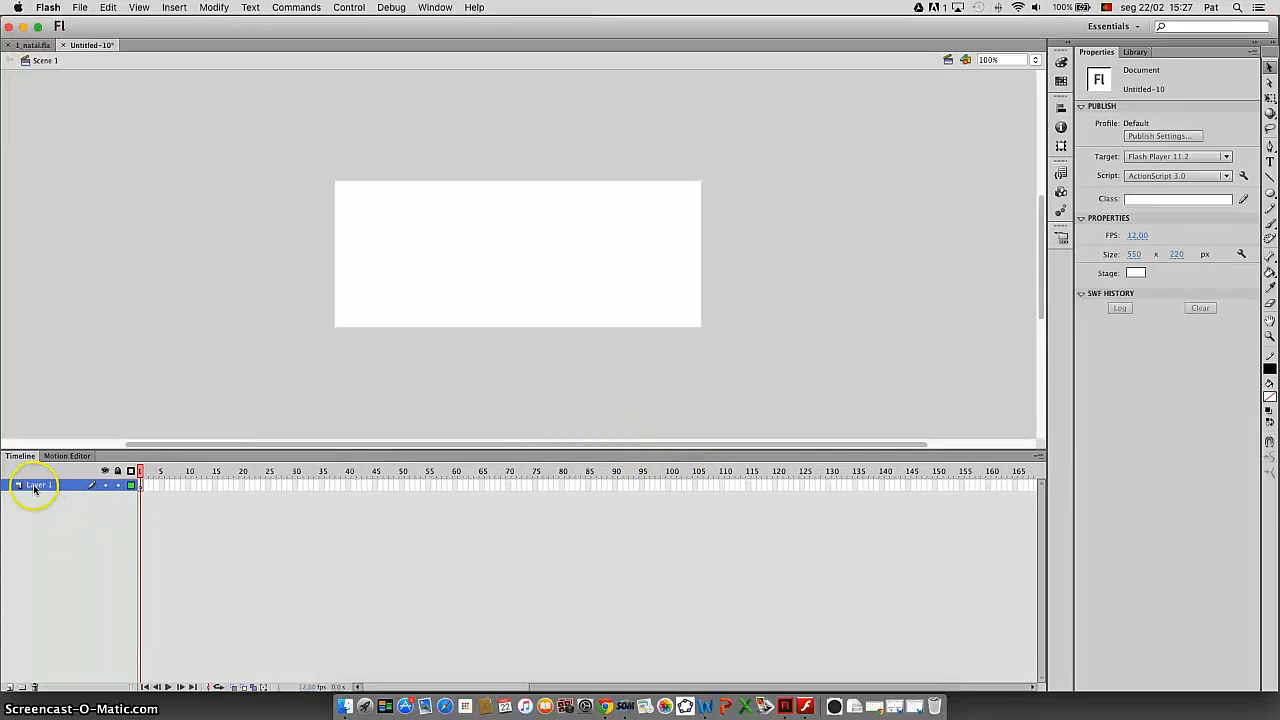
Rename the new document's only layer as fundo
double_click(36, 486)
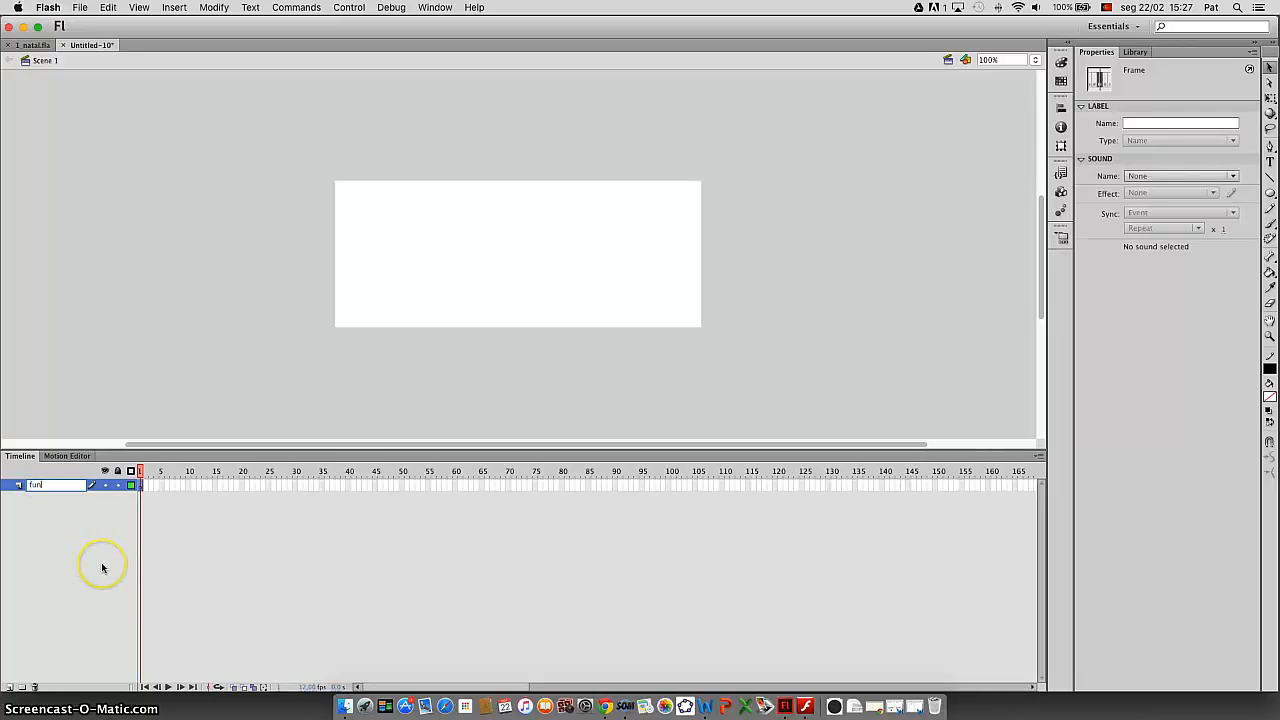
click(103, 569)
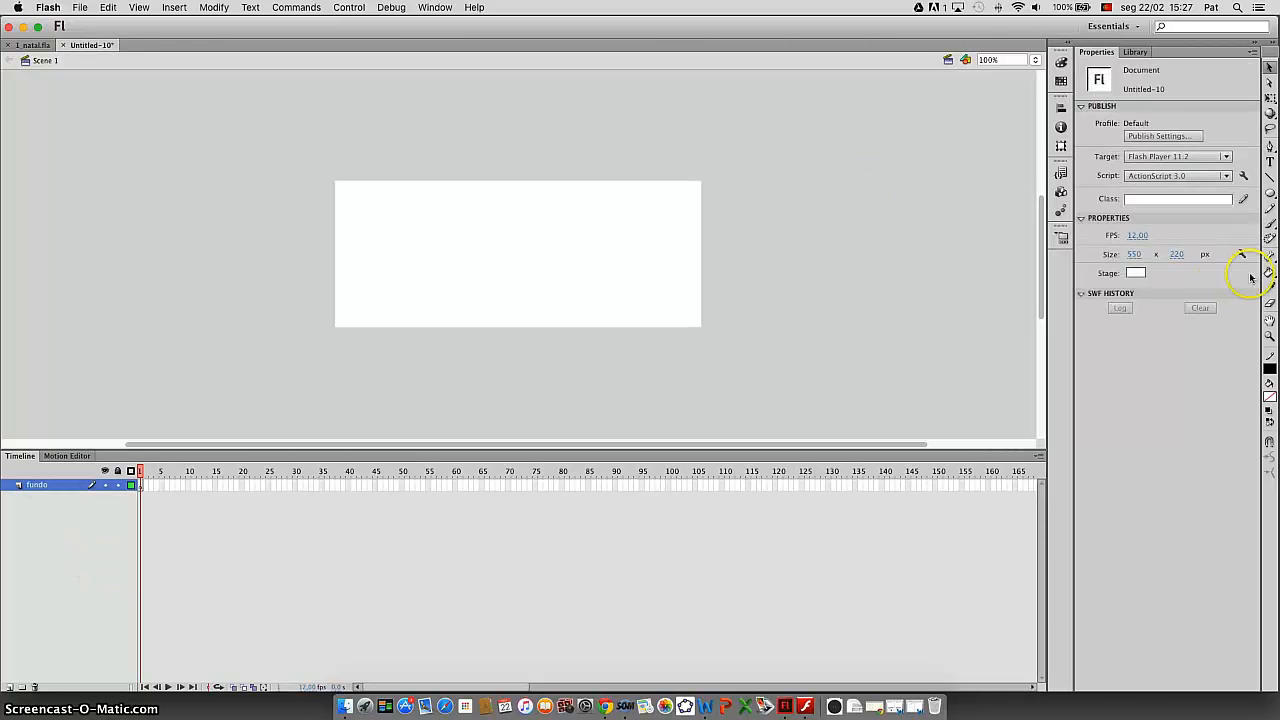
Draw a rectangle of about 551 × 220 px covering the whole stage and fill it with dark grey
click(1270, 198)
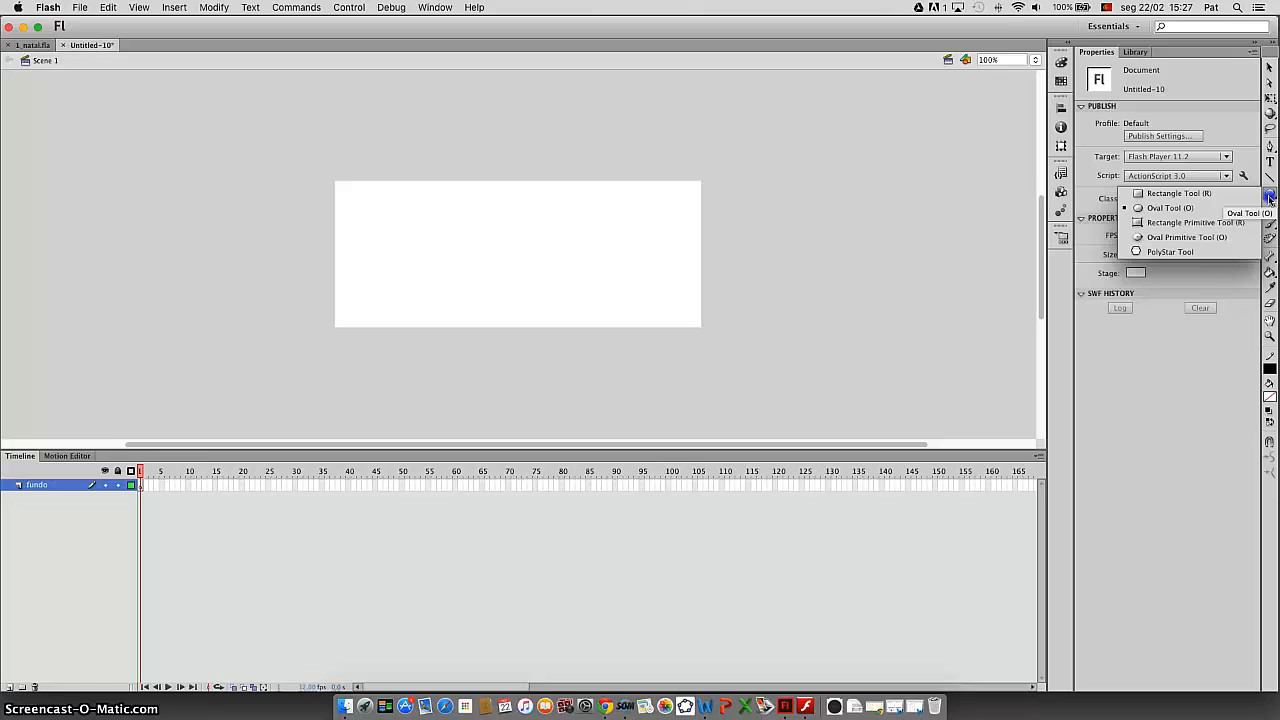
click(1156, 194)
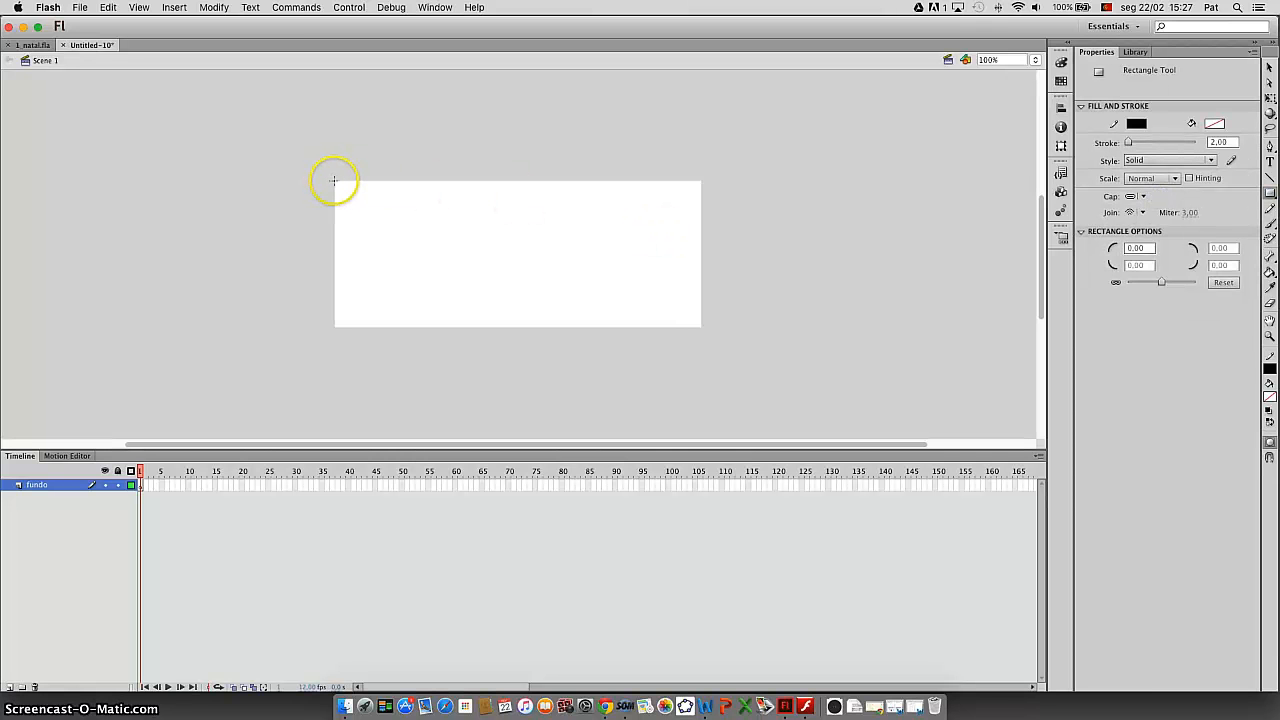
drag(334, 181, 701, 327)
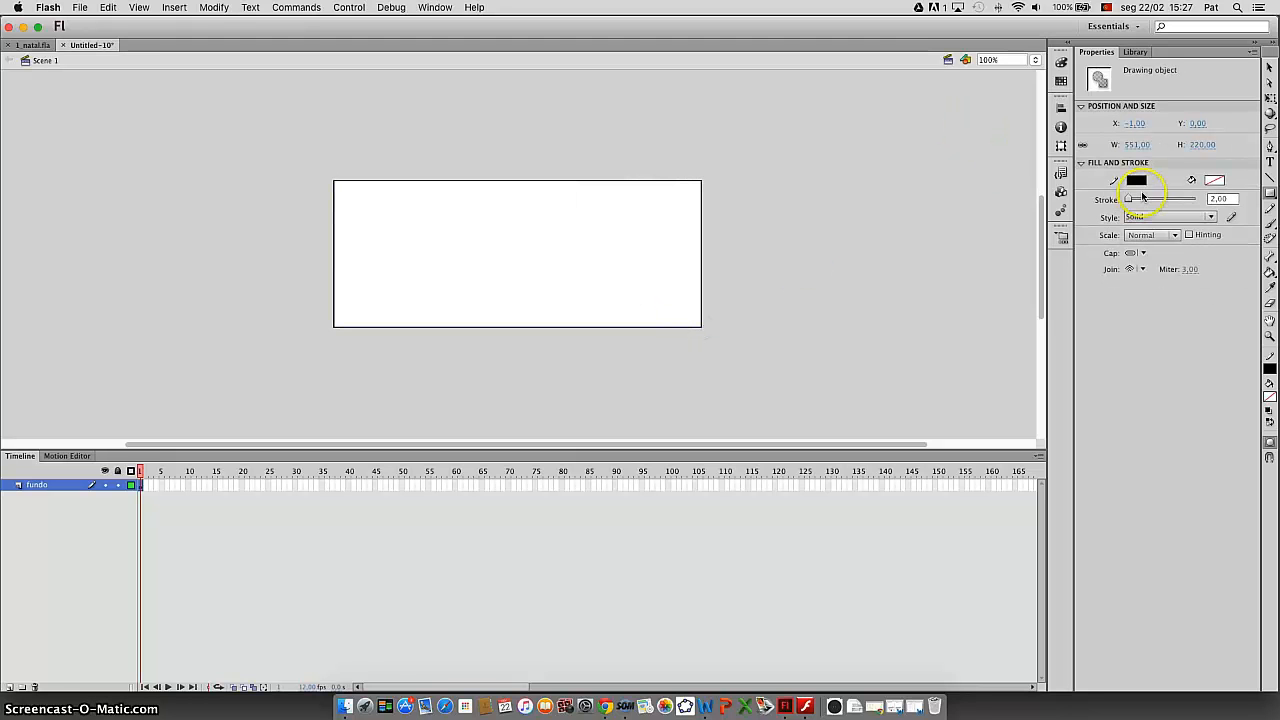
click(1213, 181)
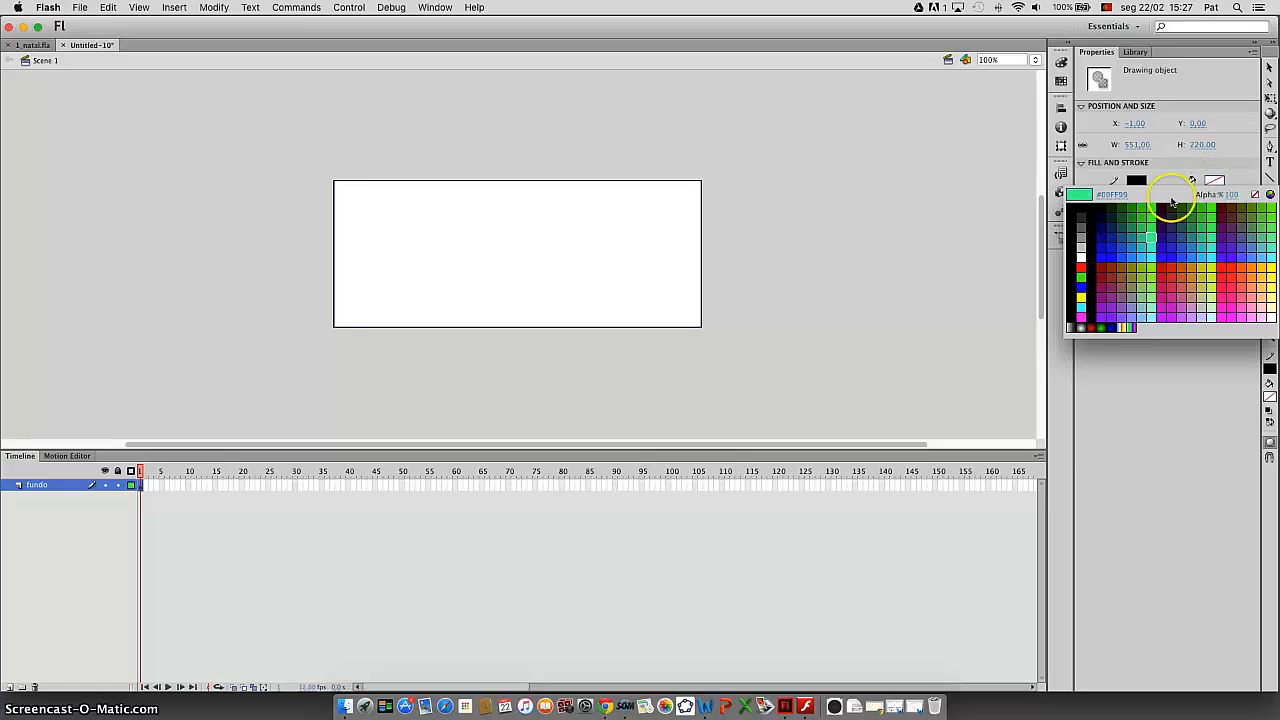
click(1083, 230)
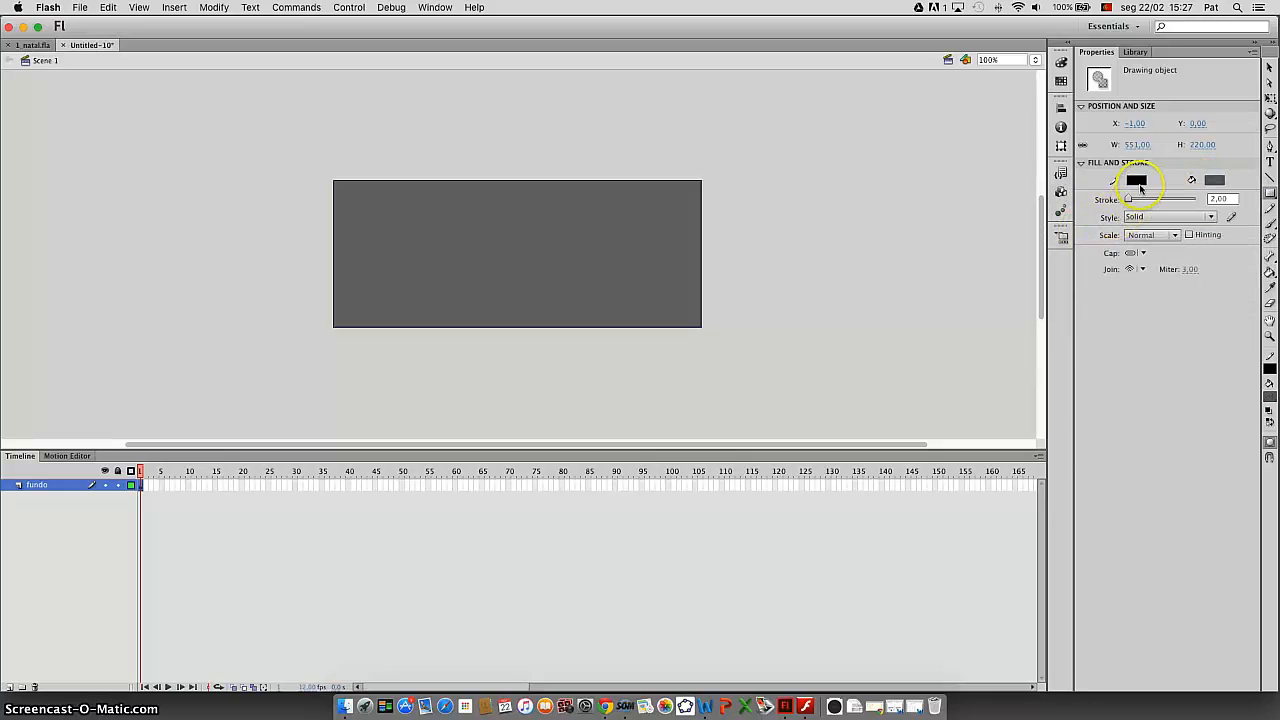
Remove the outline from the dark grey rectangle, leaving only its fill
click(1137, 181)
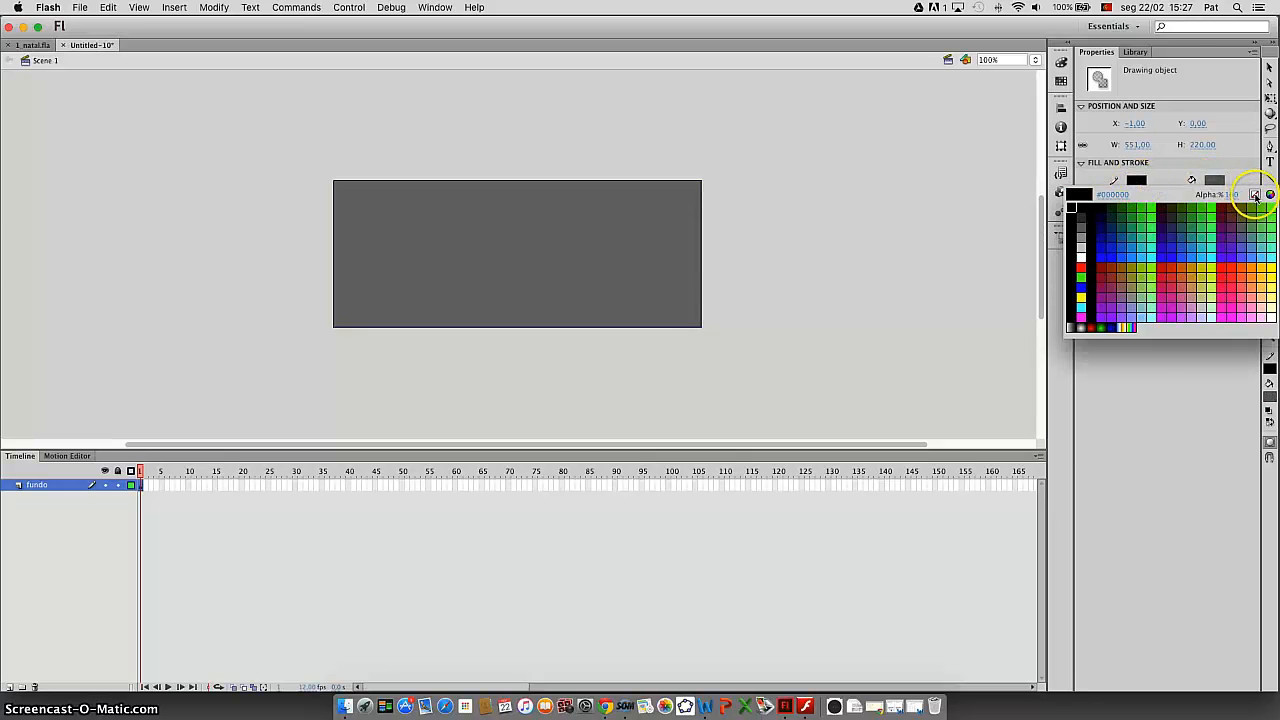
click(1255, 195)
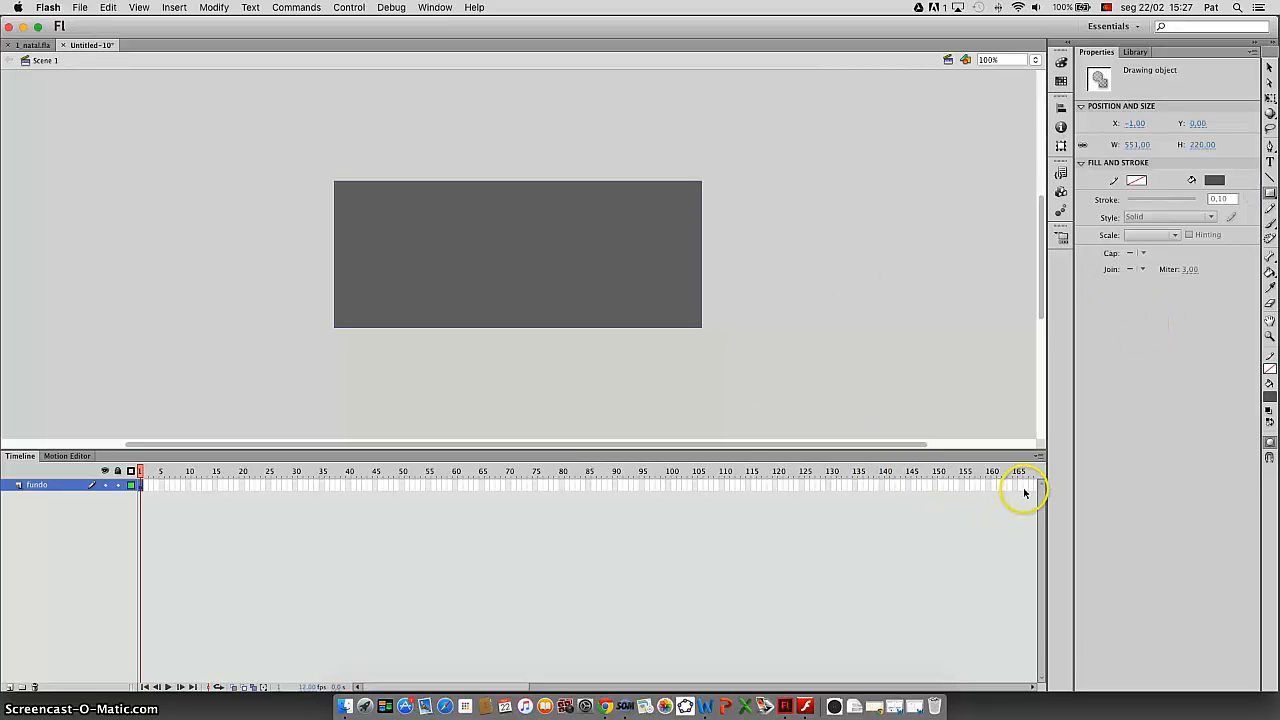
Set the timeline frame size to Small and extend the fundo layer to frame 195
click(1038, 457)
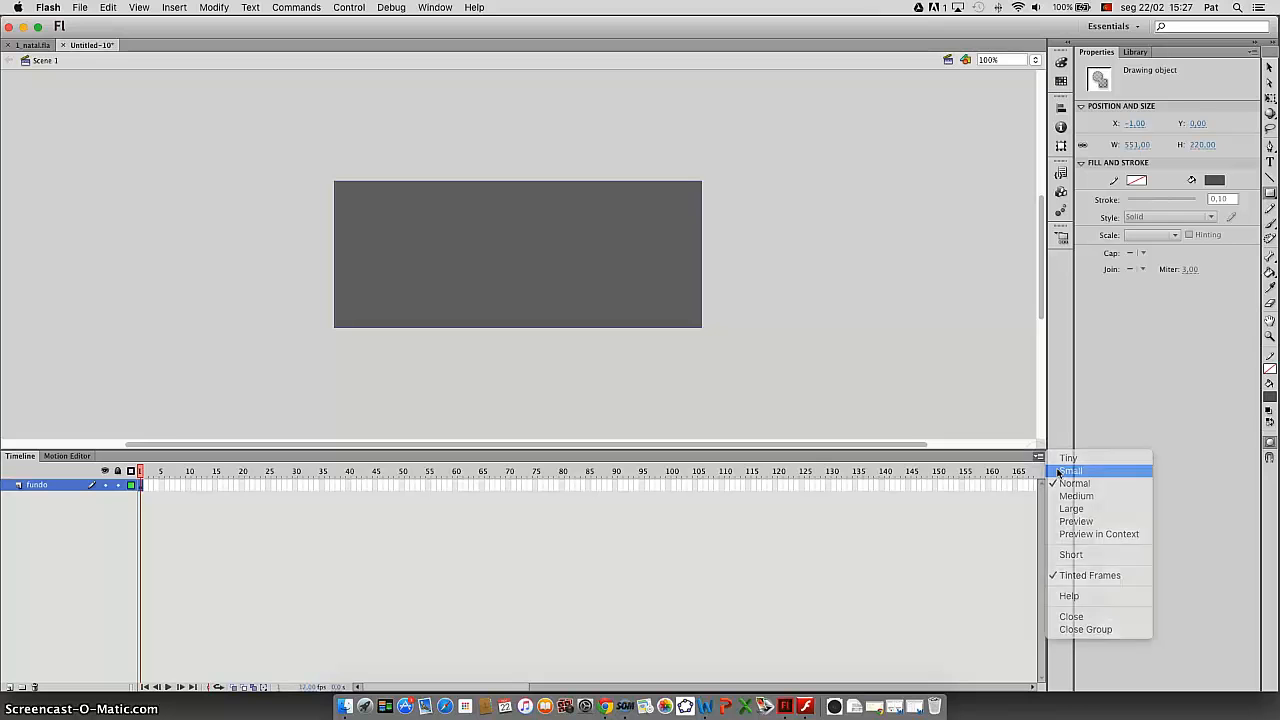
click(1092, 469)
click(916, 488)
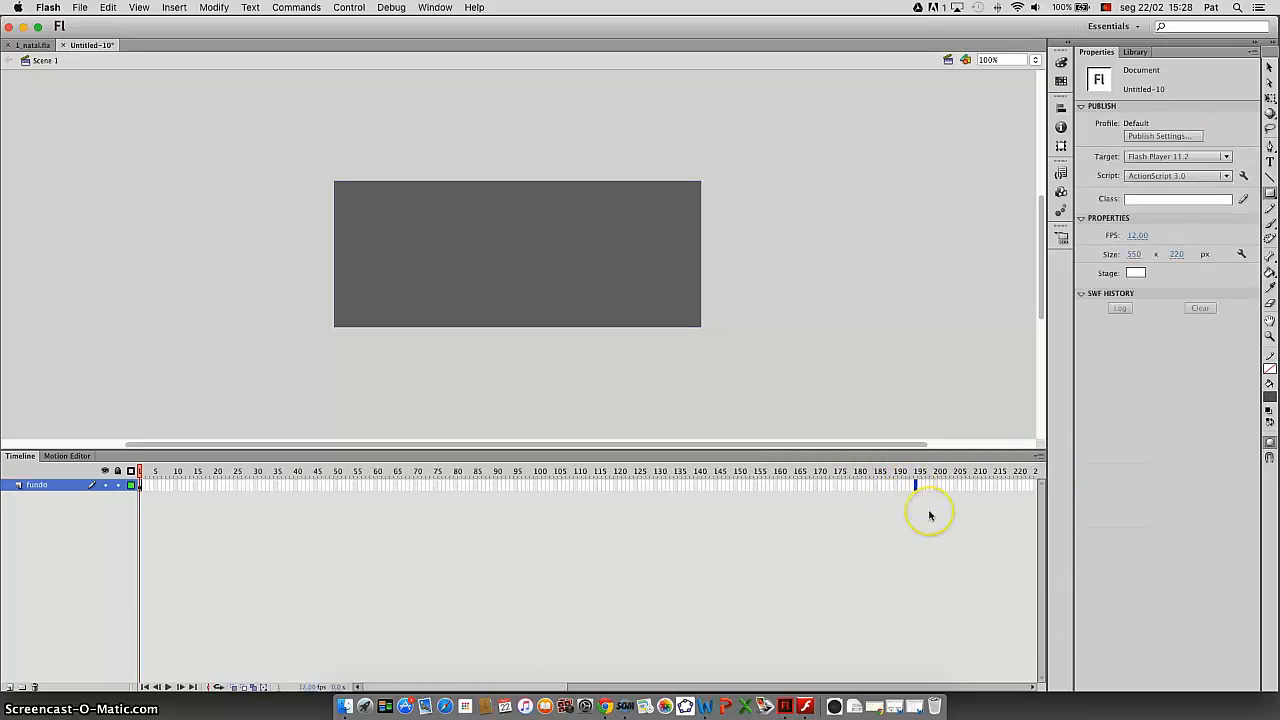
key(F5)
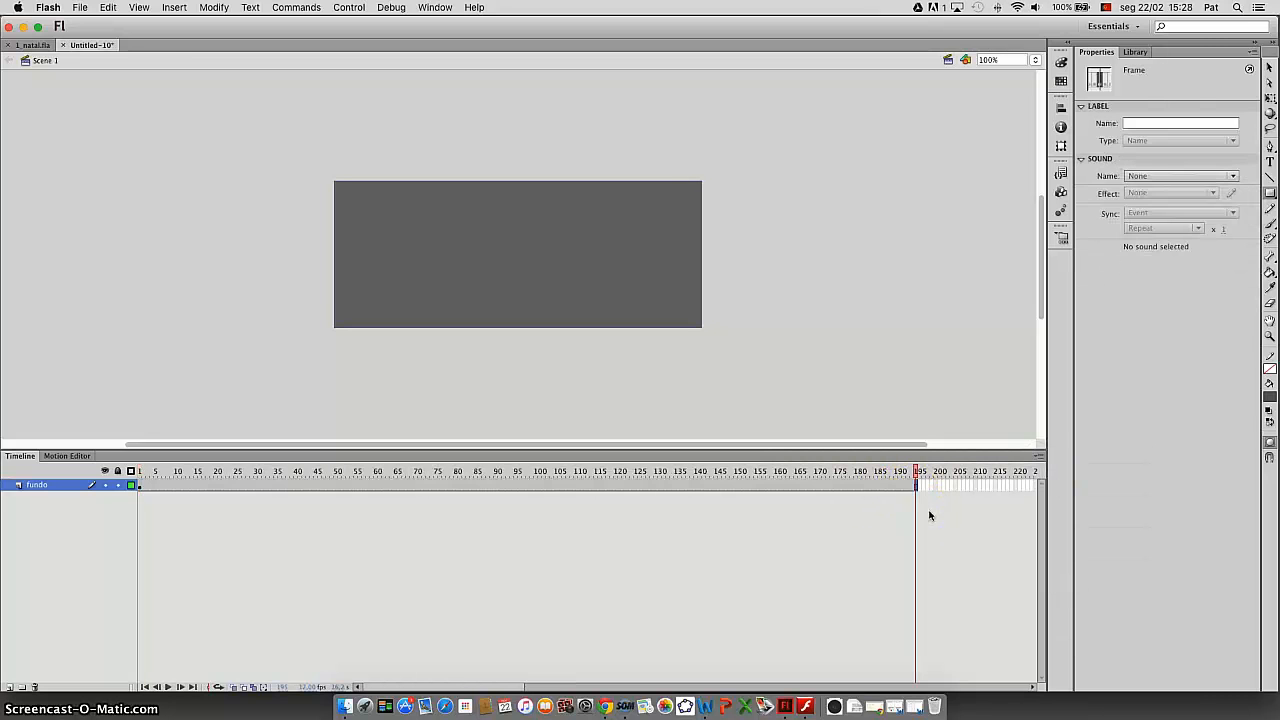
click(729, 515)
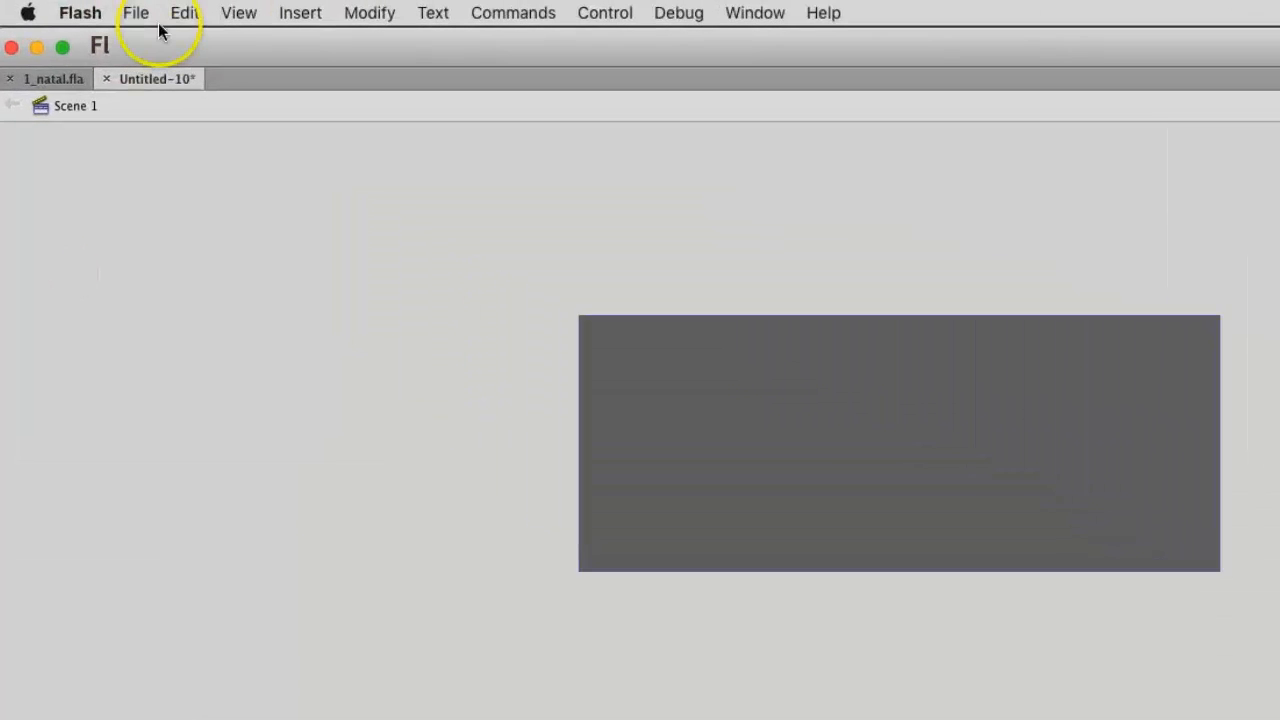
Import 01_natal.png through 12_natal.png and bells.wav from the 1_natal folder of the classic tween exercises into the library
click(77, 7)
mouse_move(140, 338)
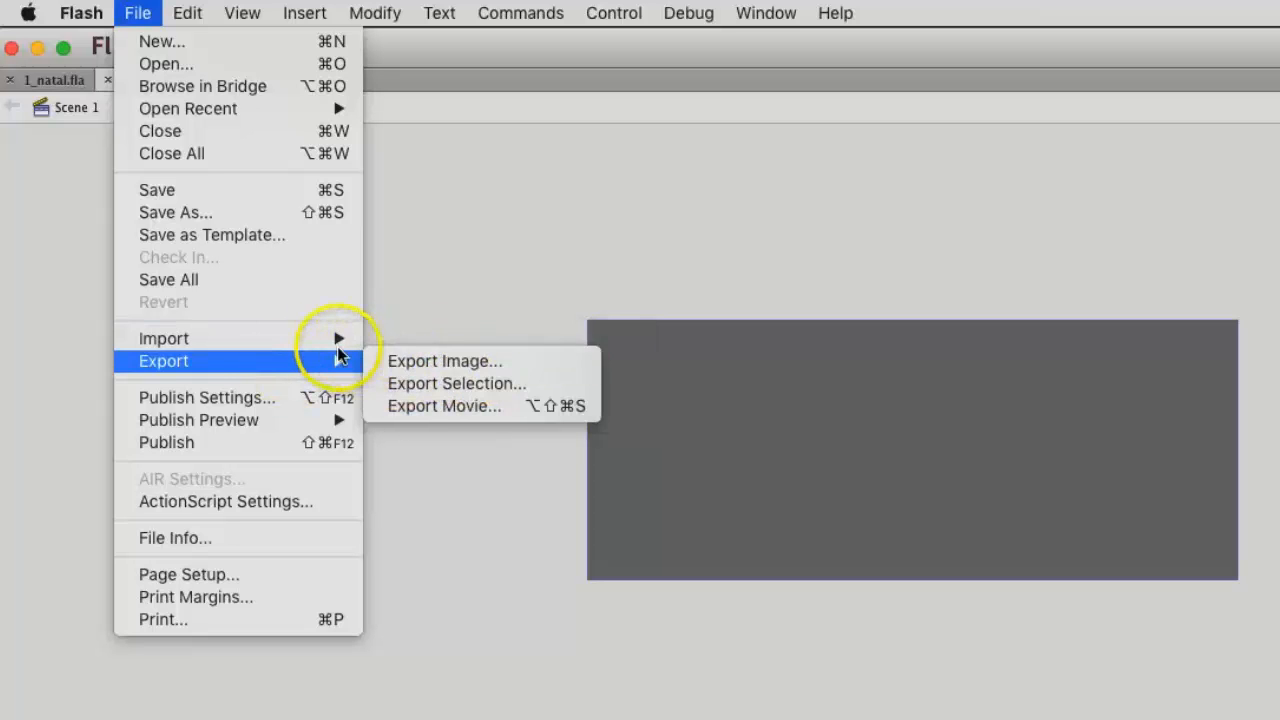
click(446, 360)
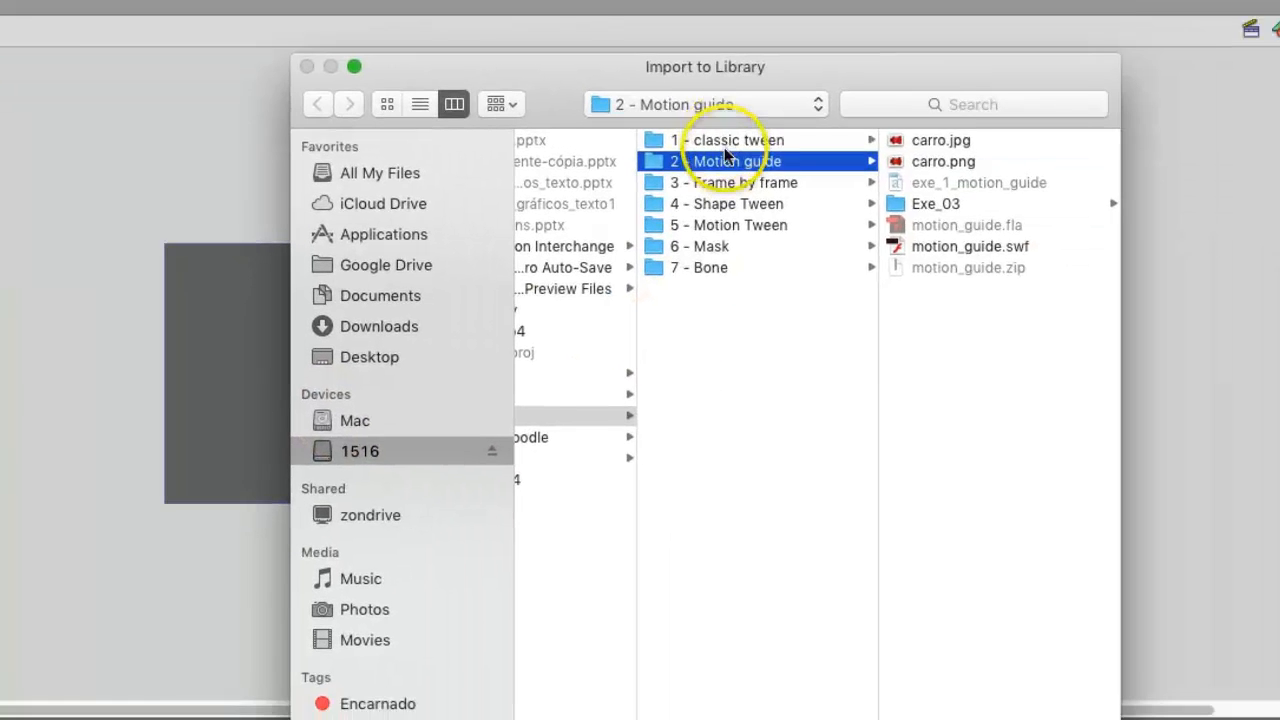
click(727, 141)
click(926, 140)
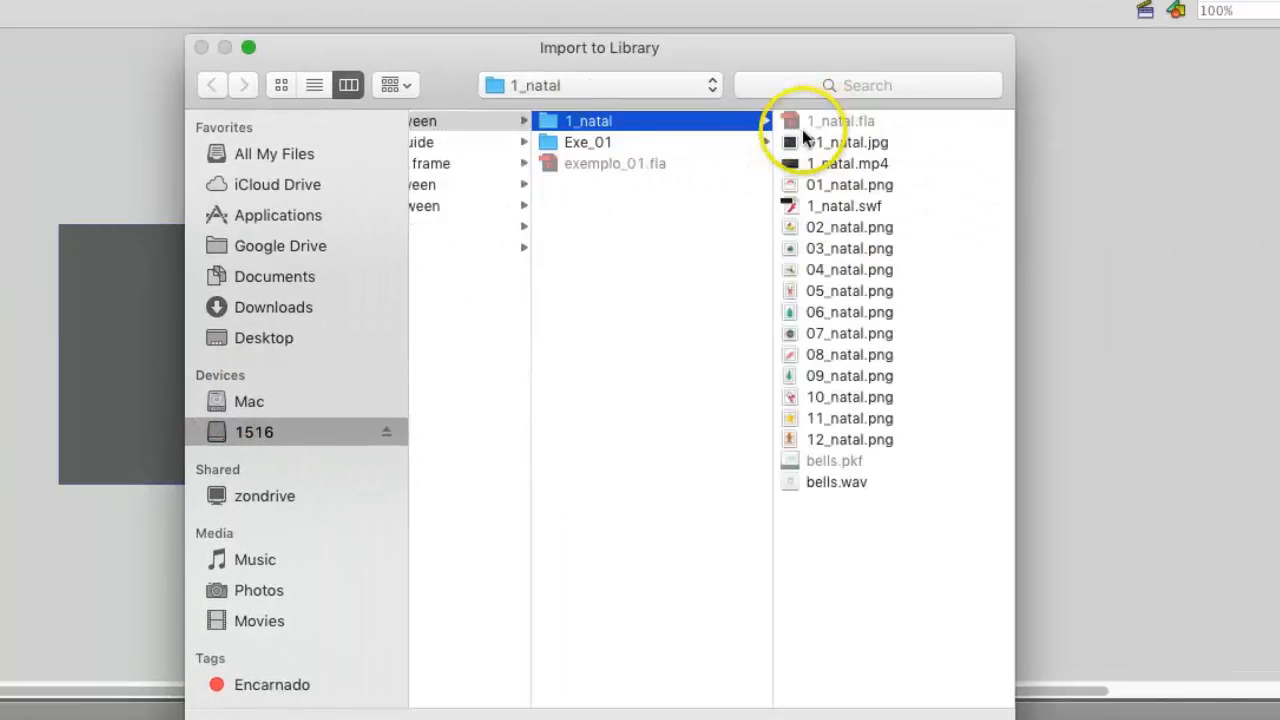
click(820, 228)
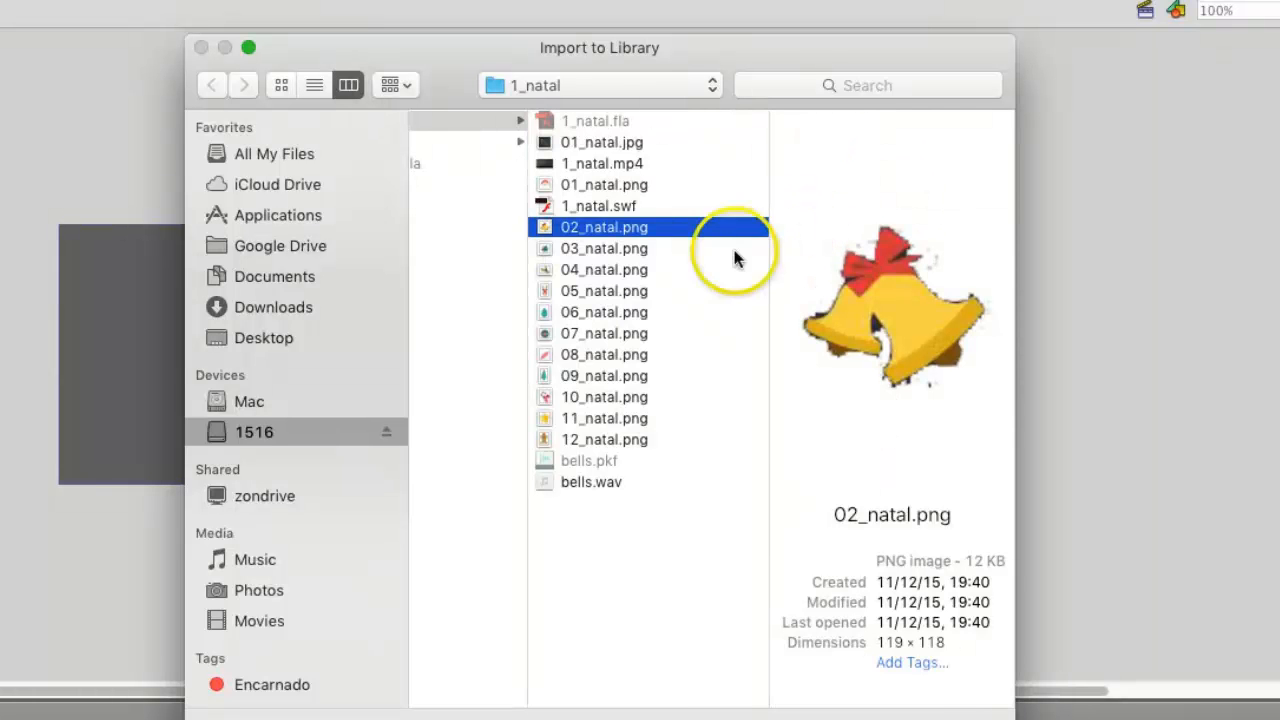
shift+click(598, 438)
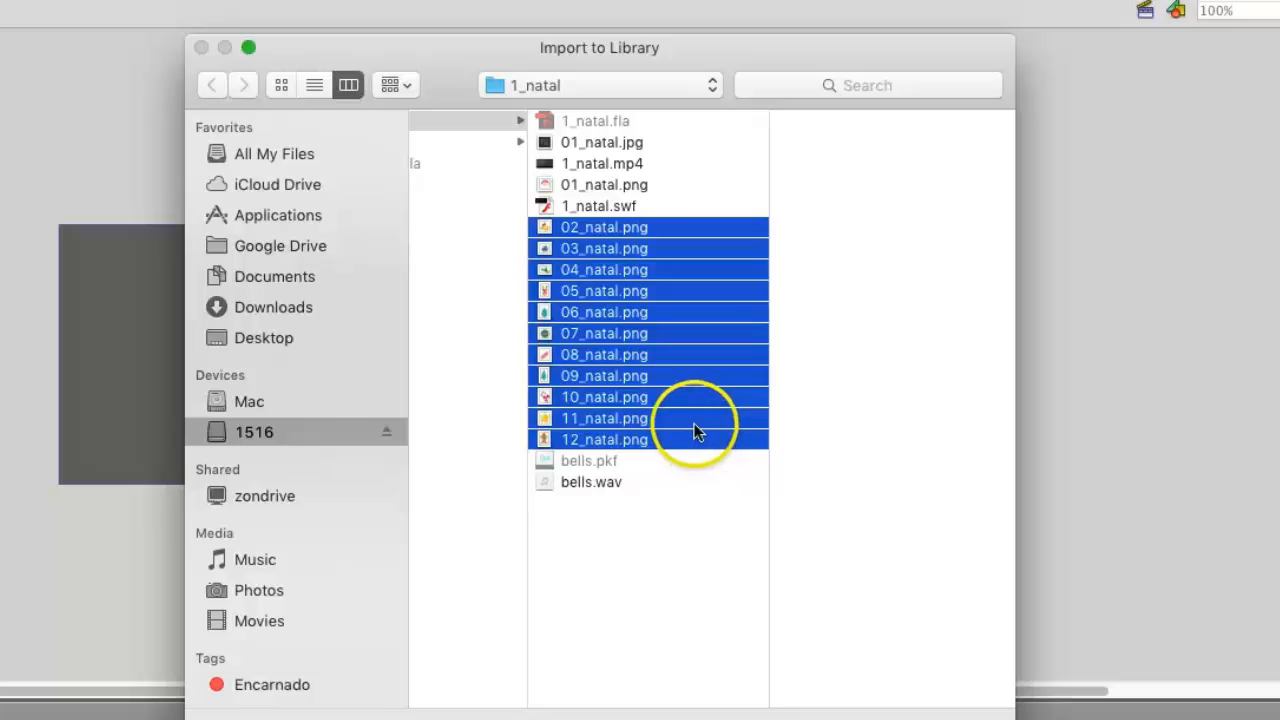
super+click(590, 483)
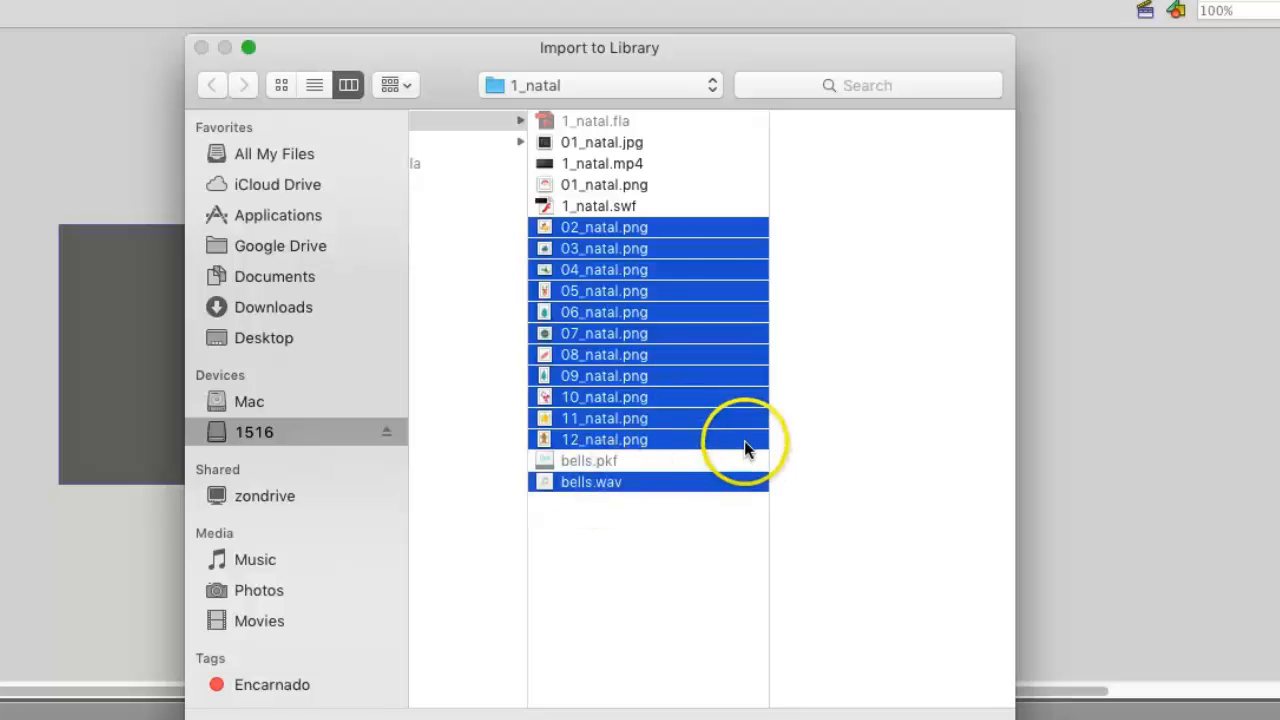
super+click(597, 186)
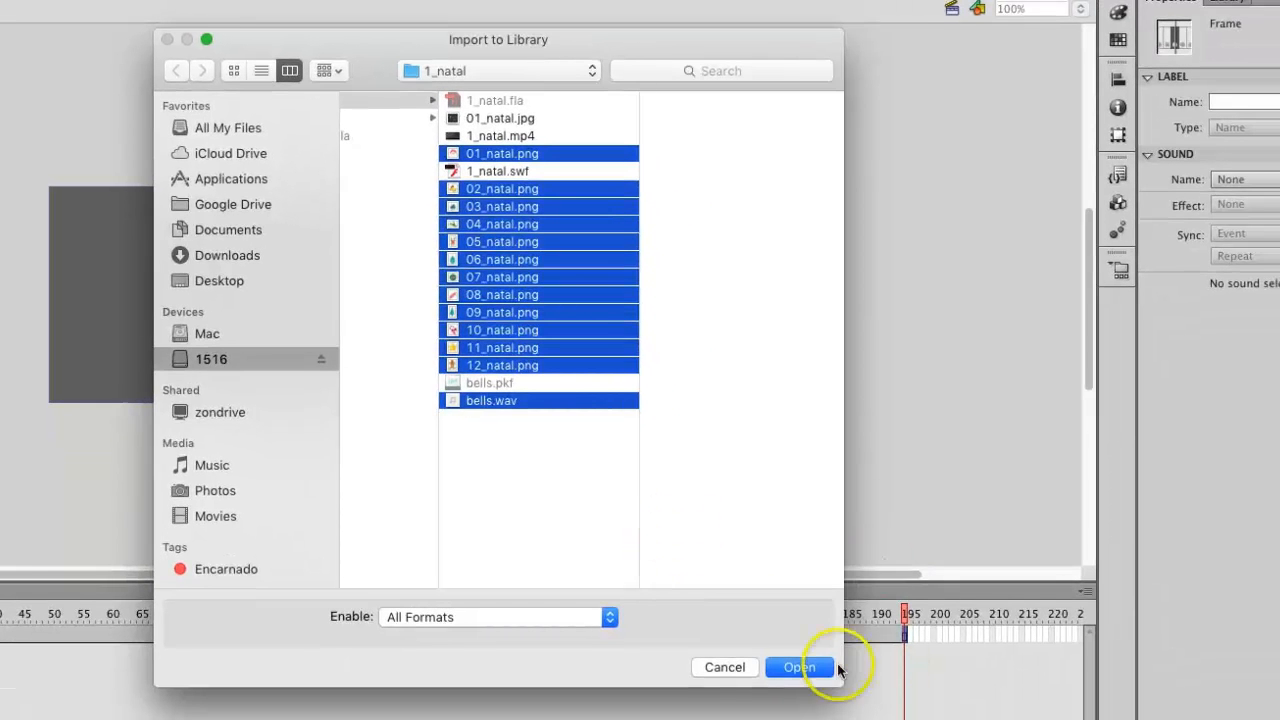
click(920, 719)
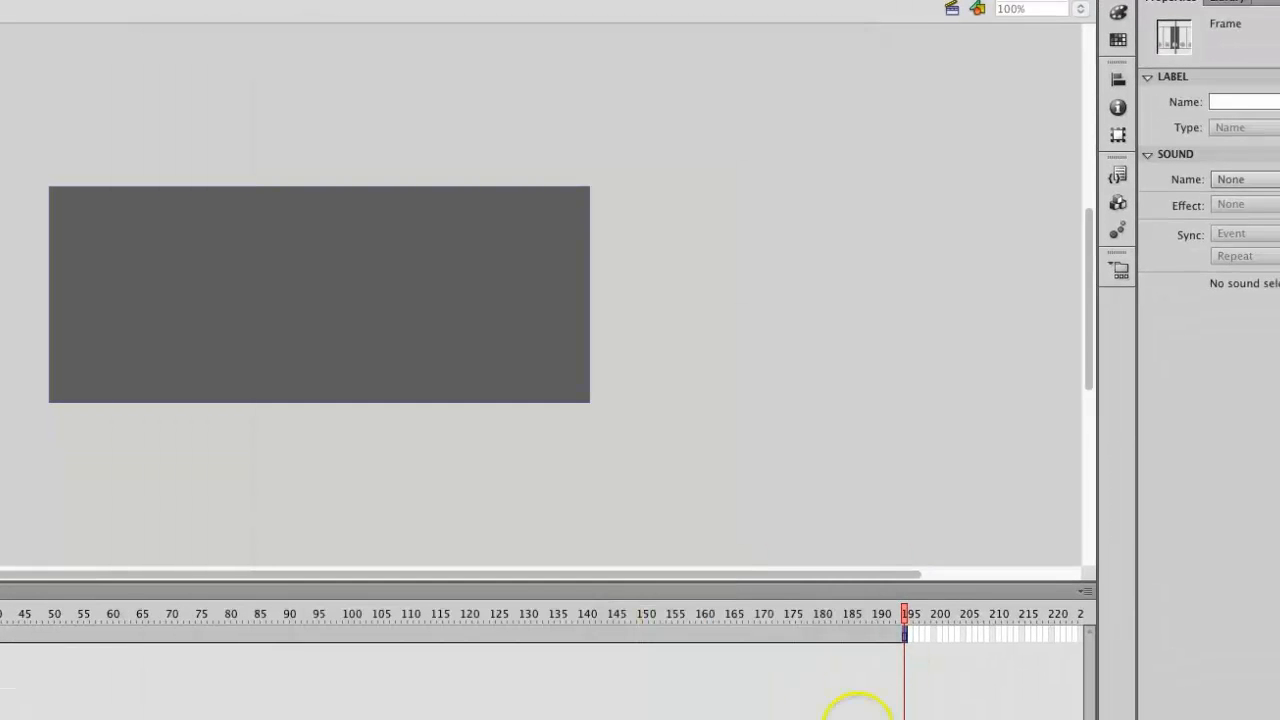
Preview the imported images and the sound in the library one after another
click(1128, 78)
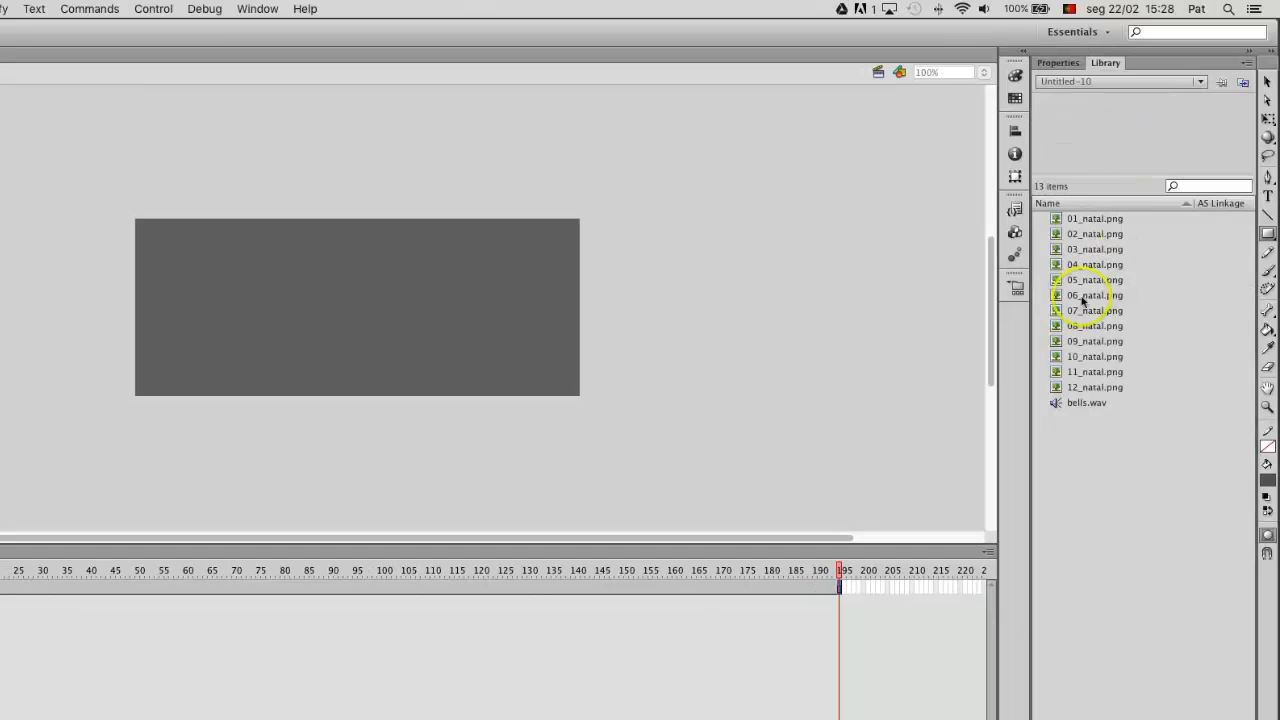
click(1078, 221)
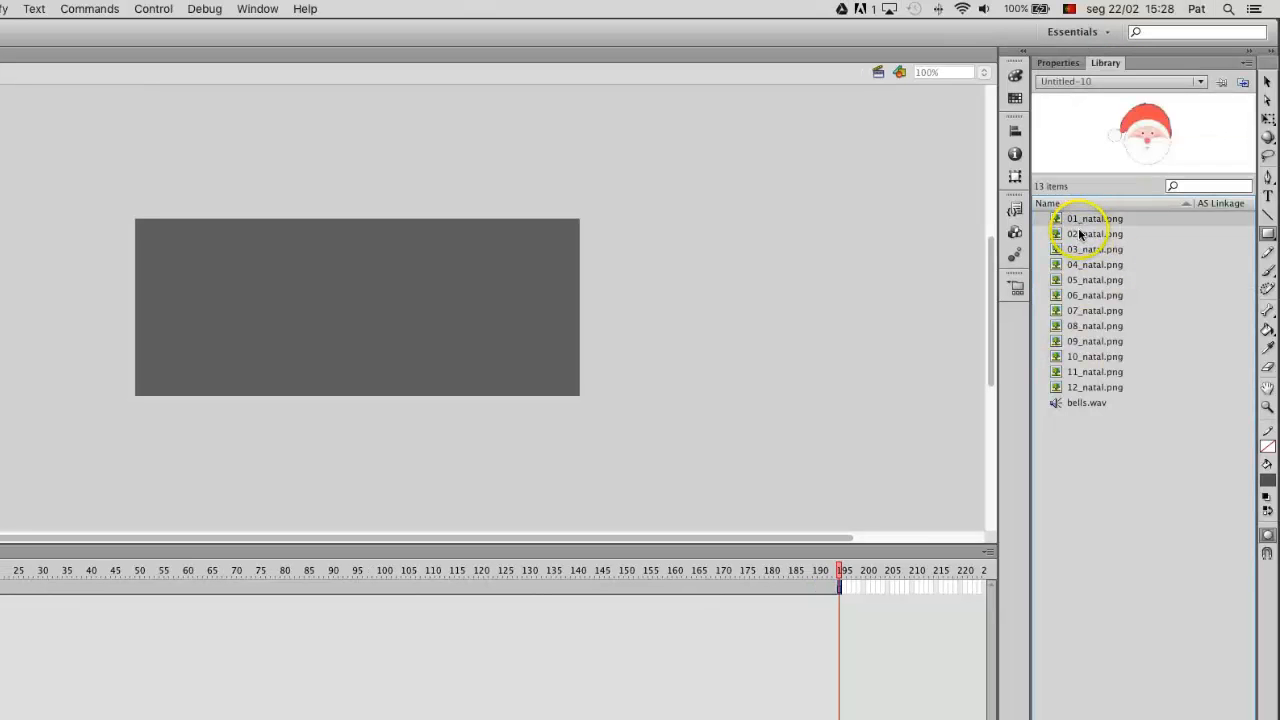
key(Down)
key(Down)
key(Down)
key(Down)
key(Down)
key(Down)
key(Down)
key(Down)
key(Down)
key(Down)
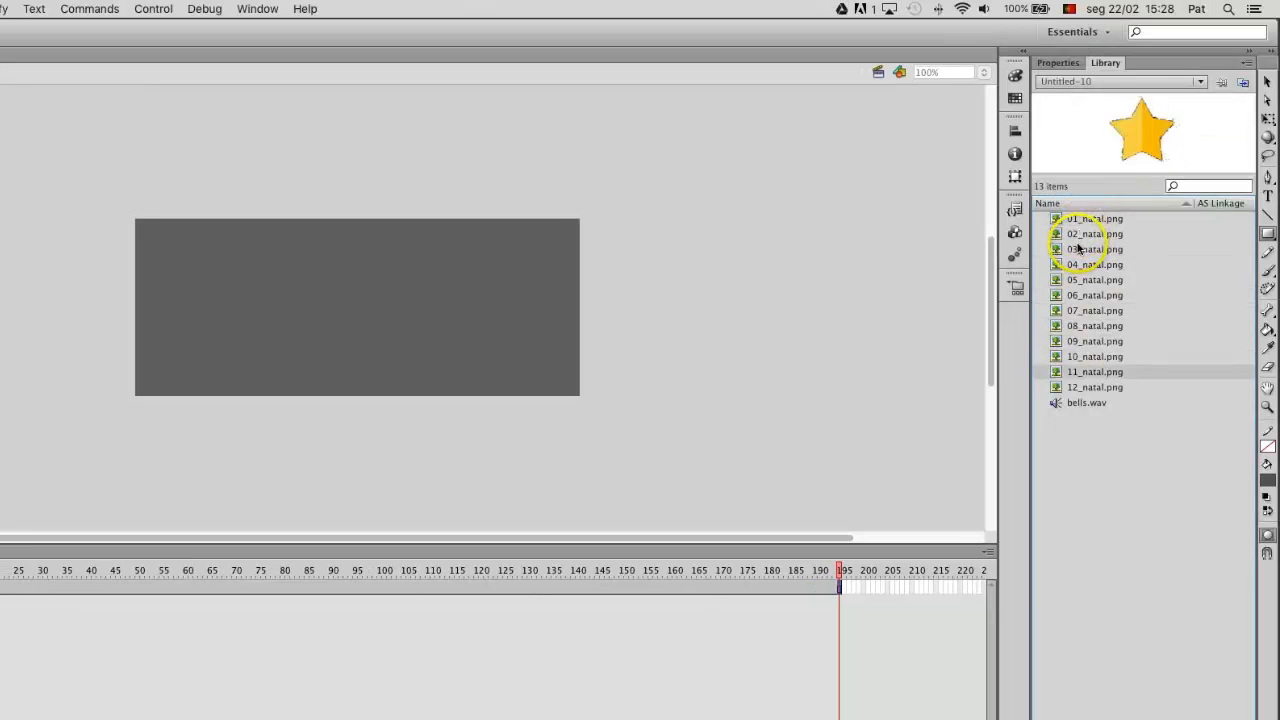
key(Down)
key(Down)
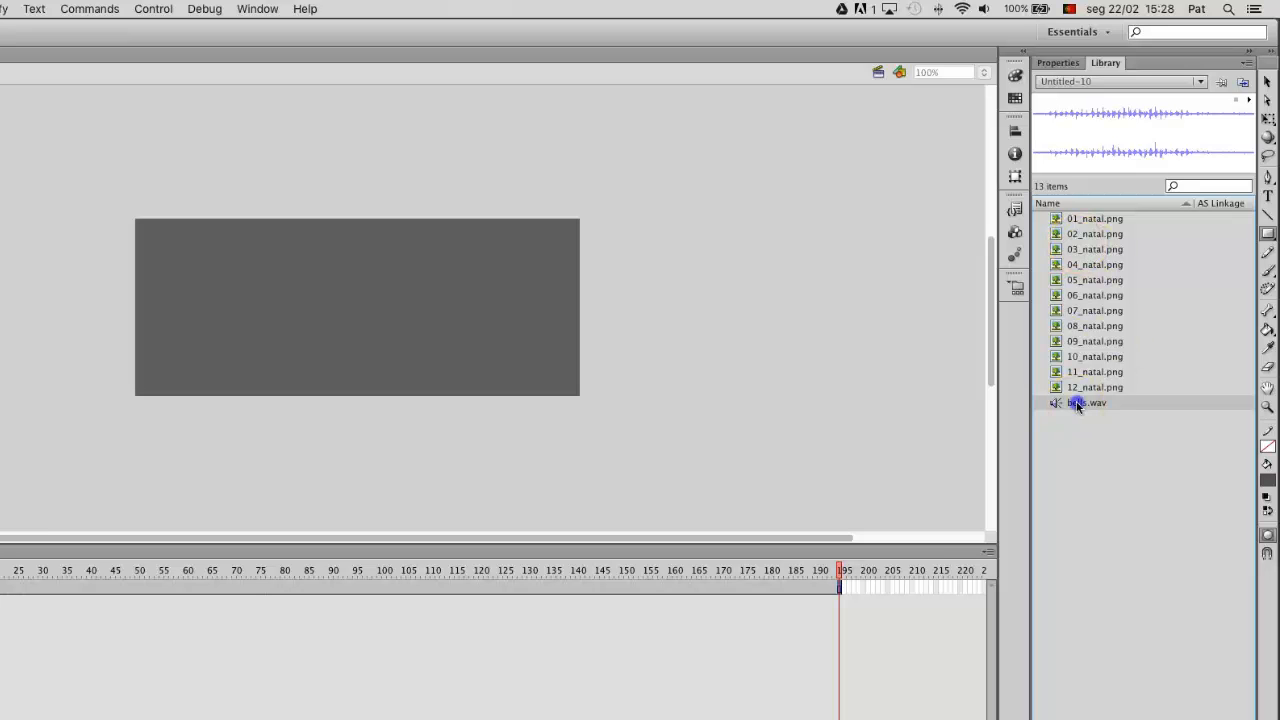
Add the bells.wav sound to the fundo layer, check where it ends on the timeline and lock the layer
drag(1076, 404, 311, 317)
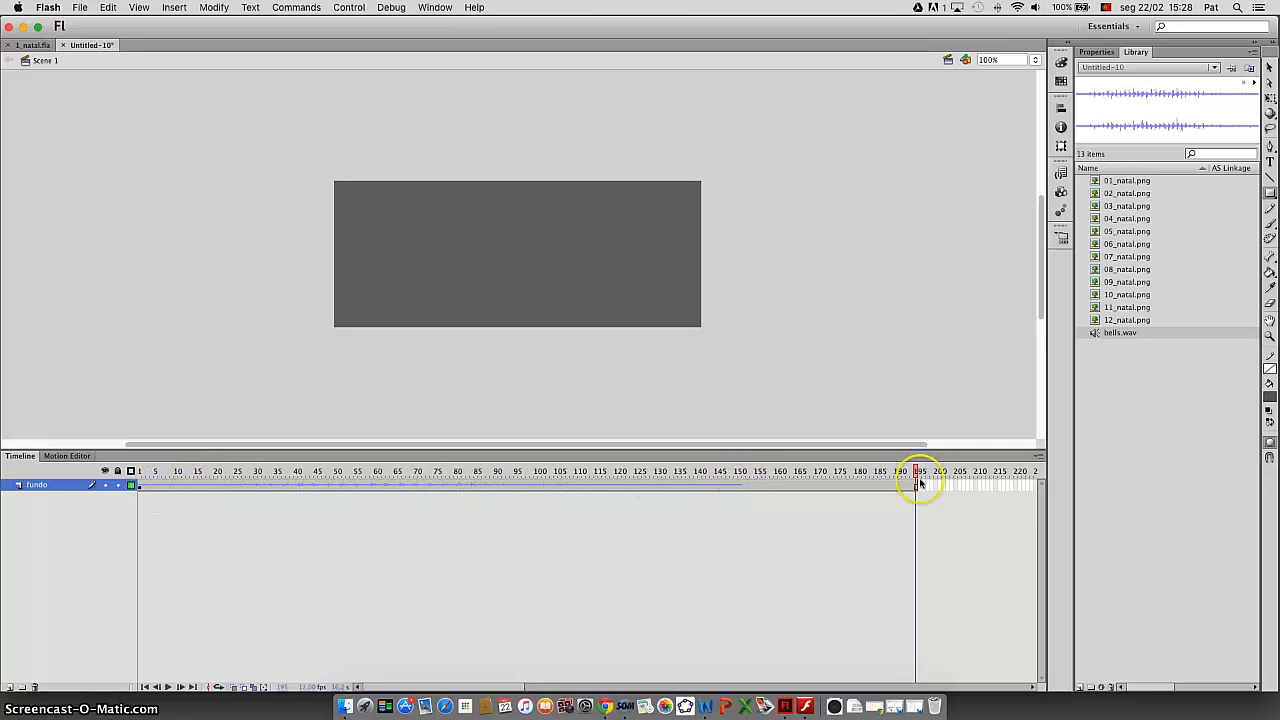
click(742, 487)
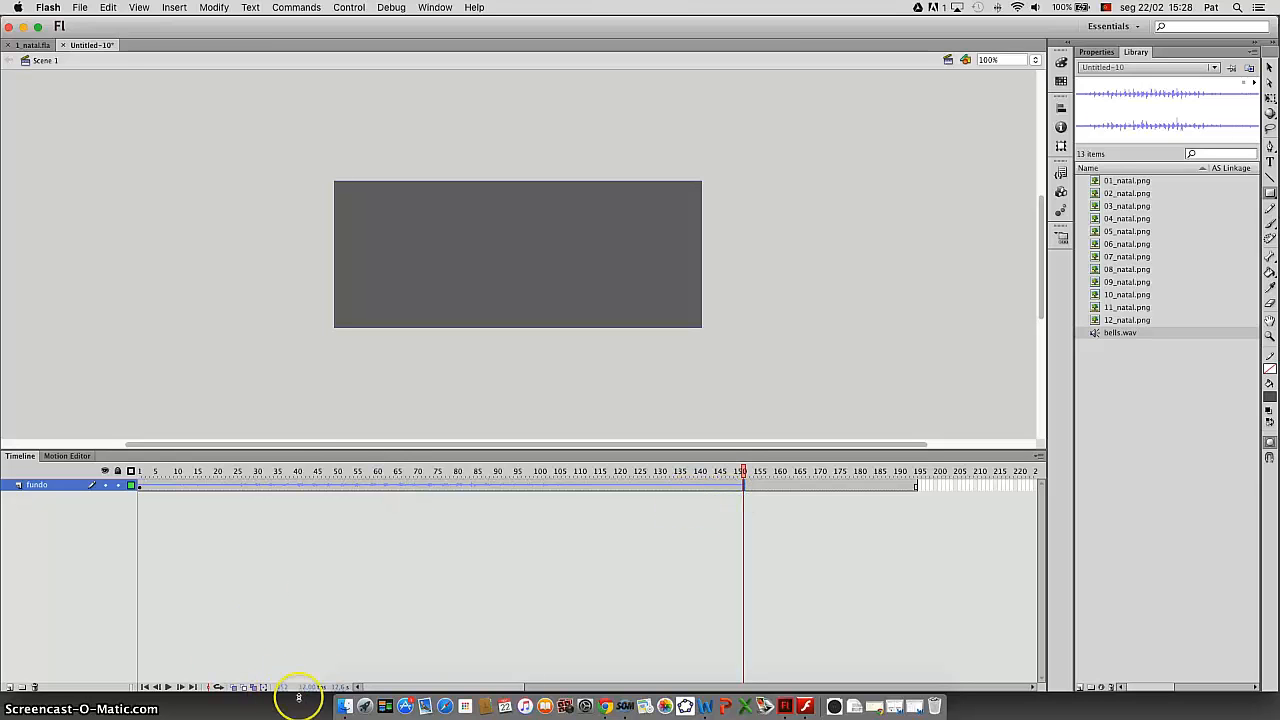
click(116, 485)
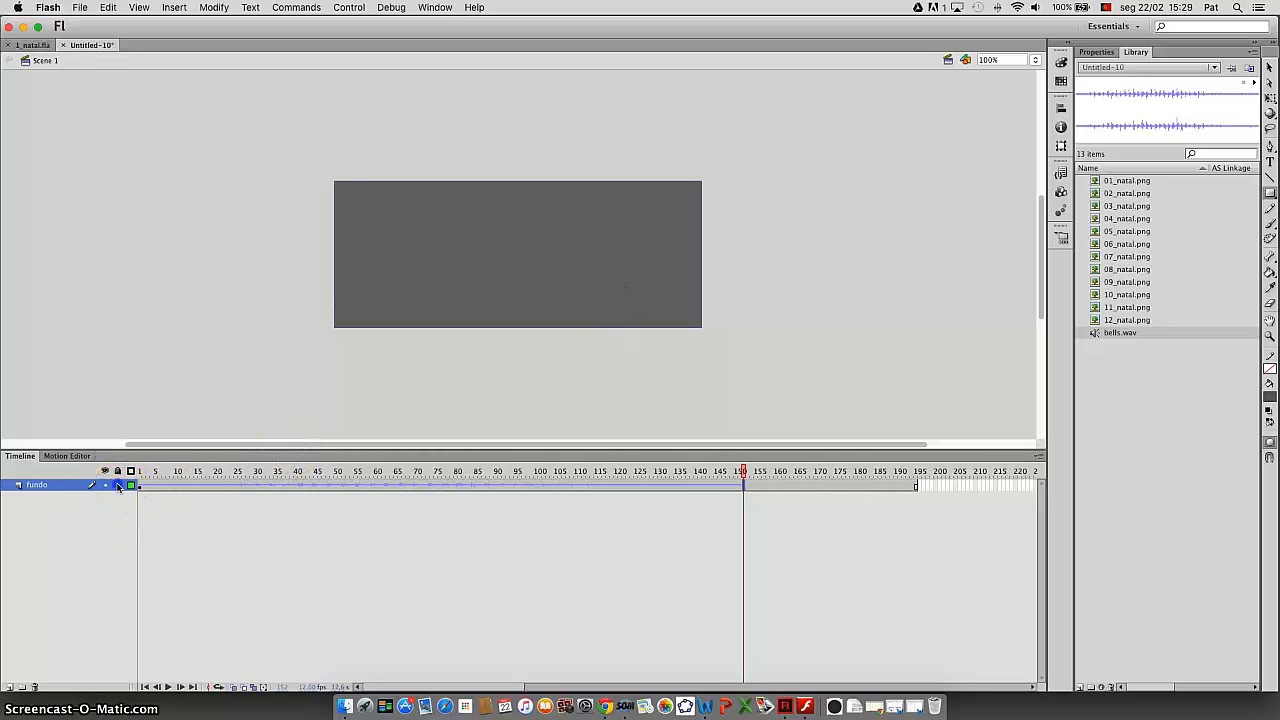
Add a new layer above fundo and name it natal1
click(8, 688)
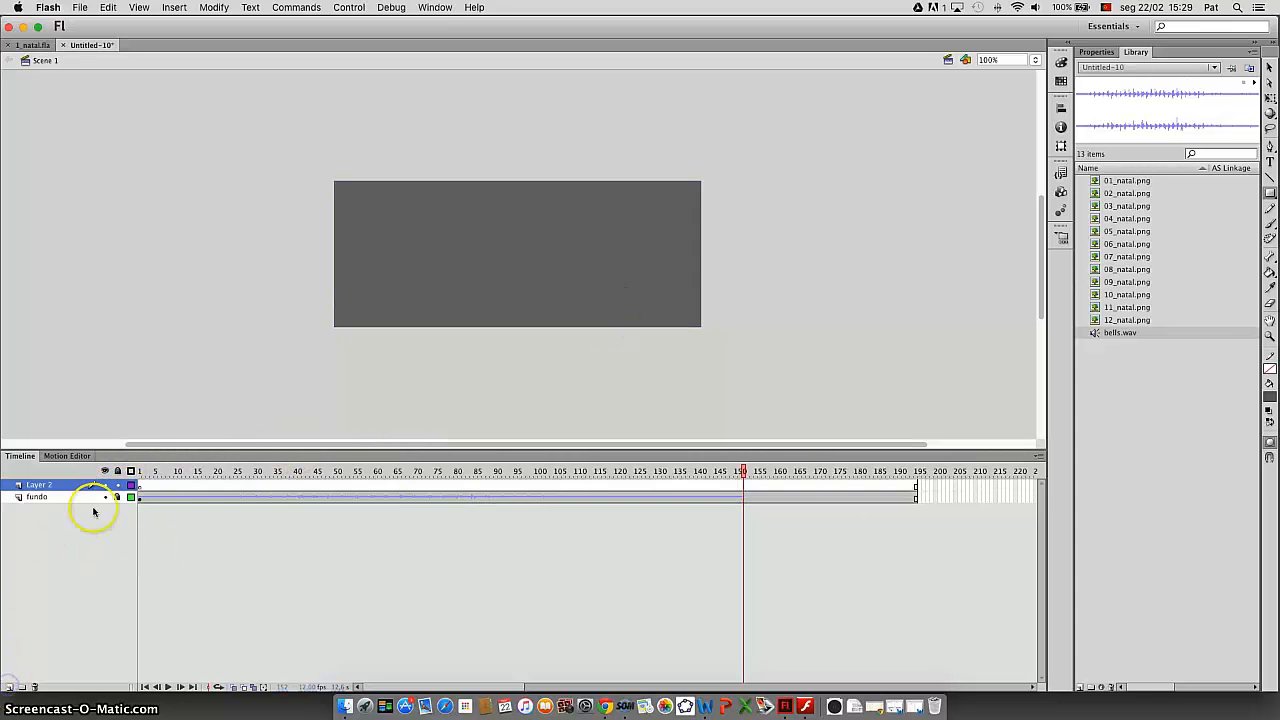
double_click(42, 485)
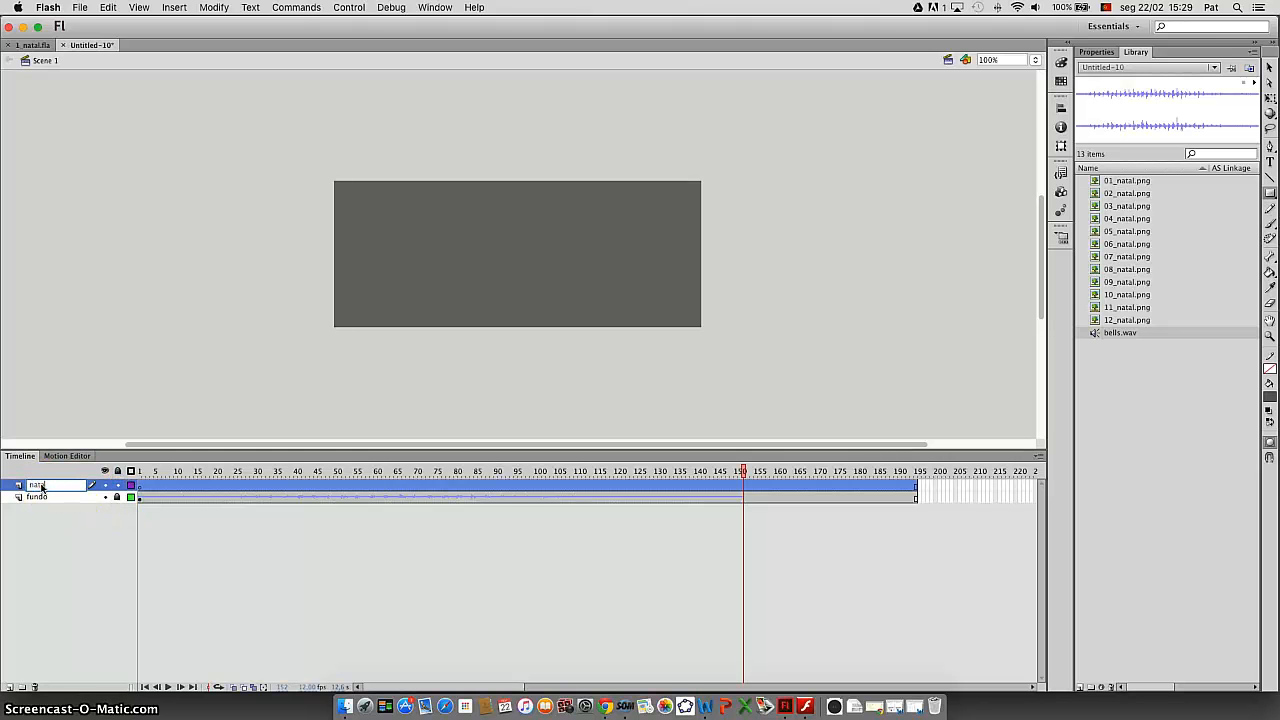
text(natal1)
click(100, 543)
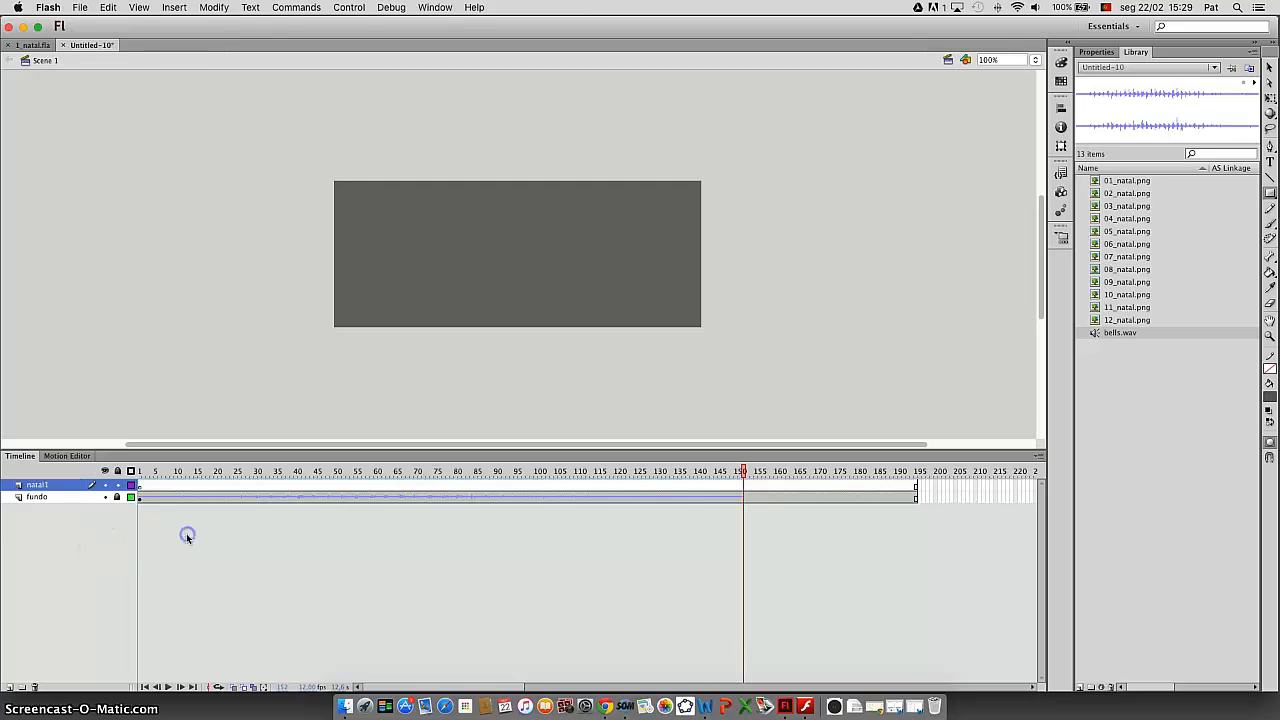
Place the 01_natal.png Santa image just outside the stage's upper right edge in frame 1 of natal1
click(137, 489)
click(140, 487)
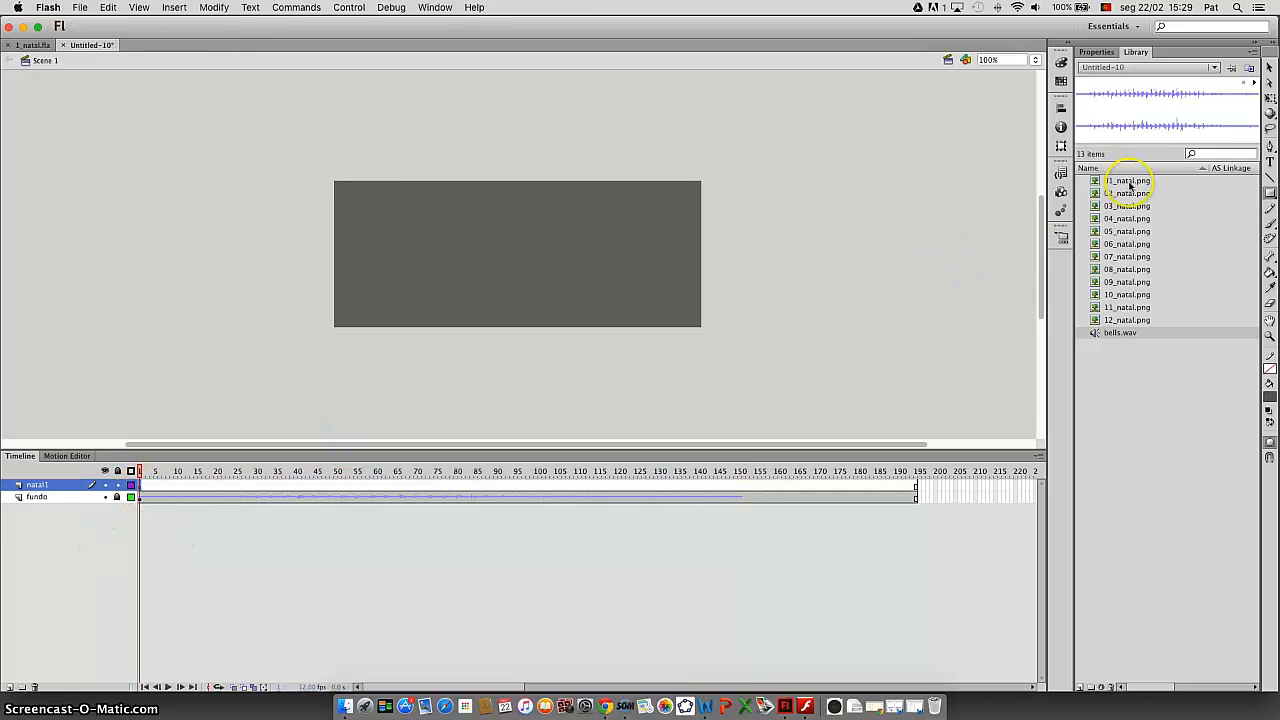
drag(1127, 181, 953, 196)
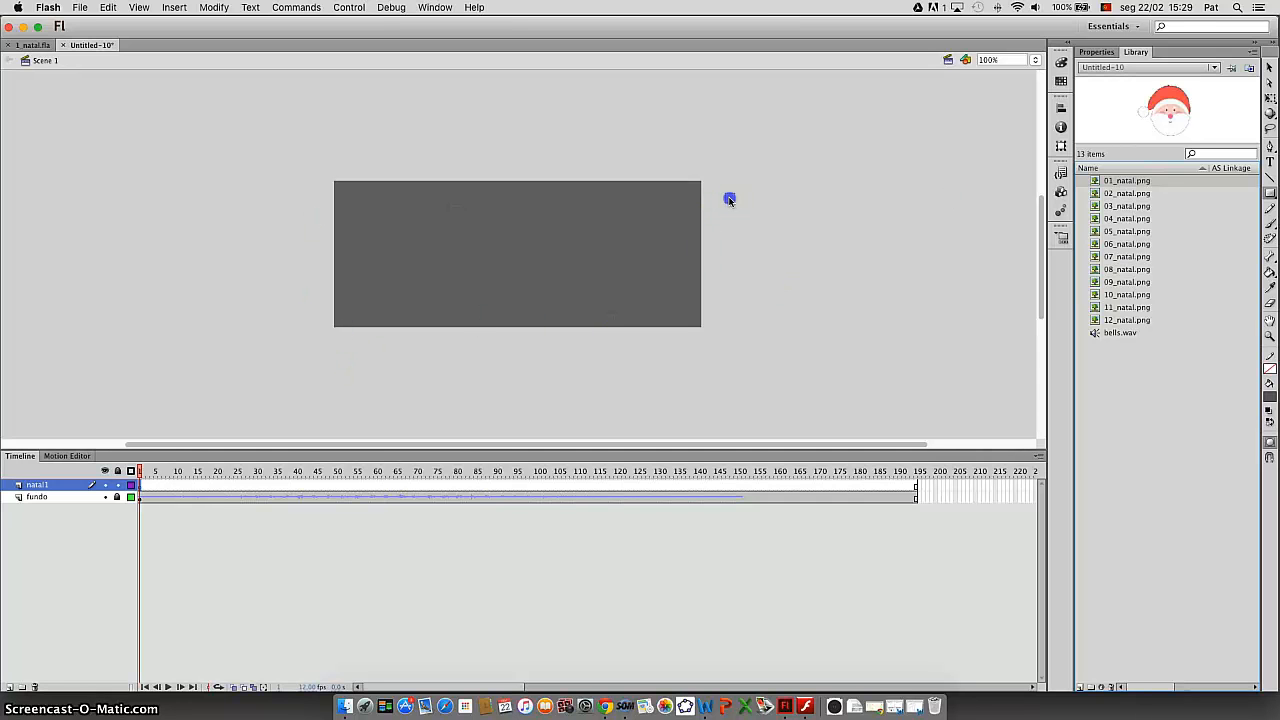
drag(729, 200, 754, 226)
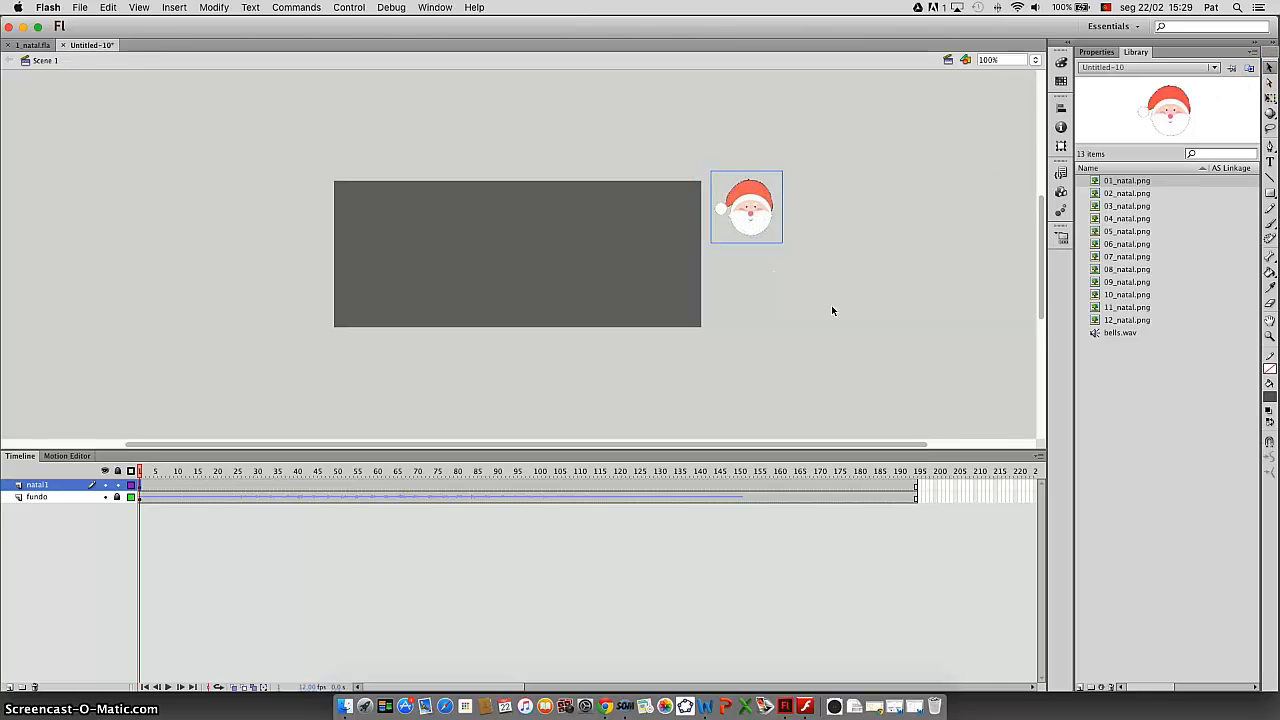
Insert a keyframe at frame 20 of natal1 and move the Santa to the stage's upper left corner there
click(215, 487)
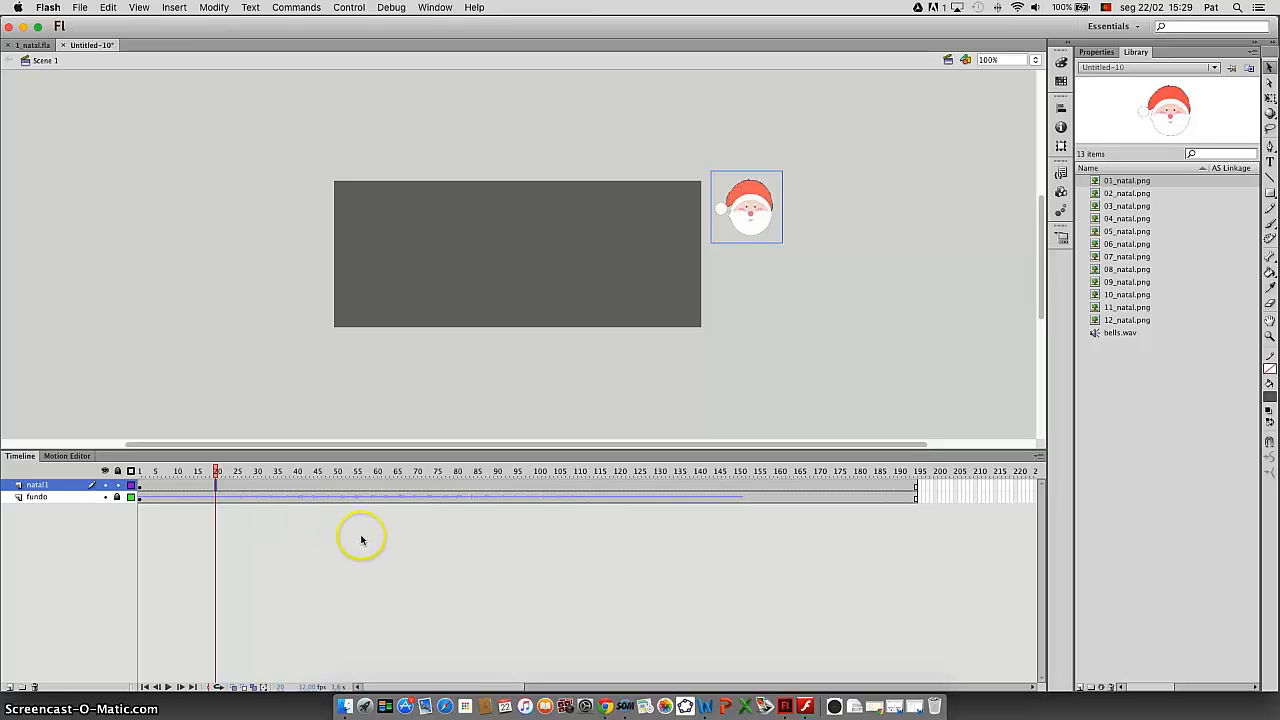
drag(613, 224, 390, 231)
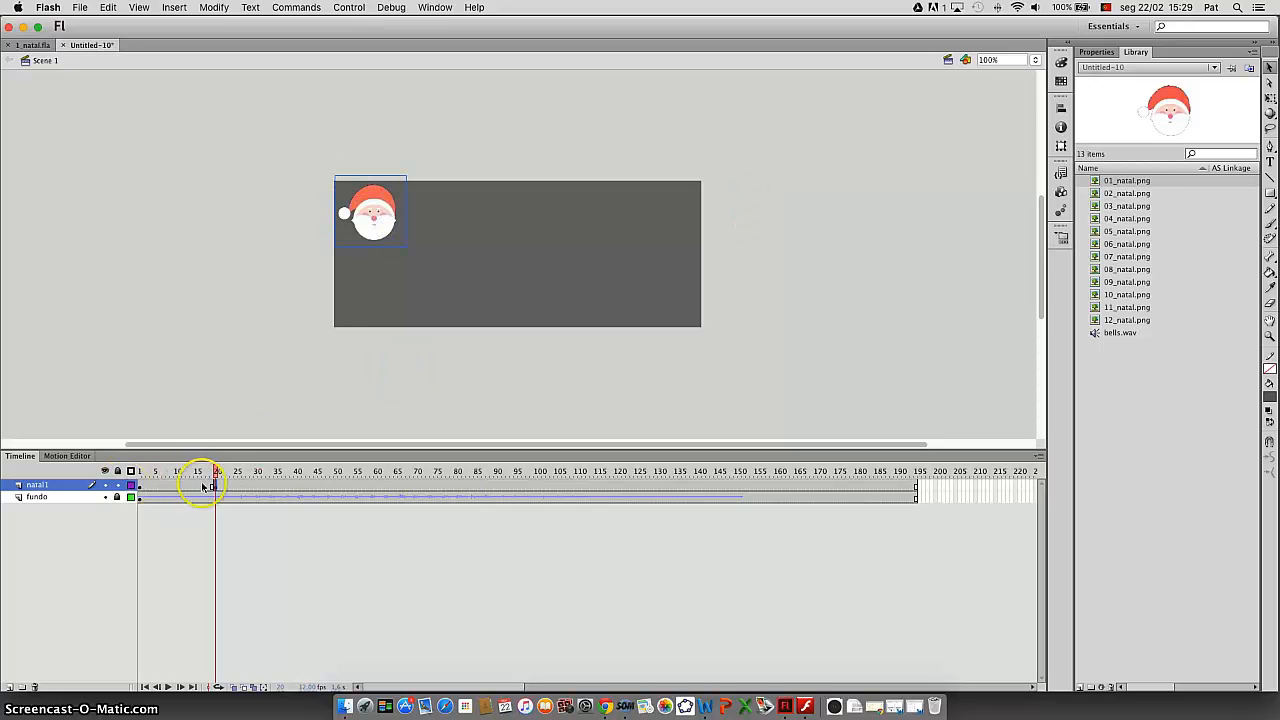
click(140, 487)
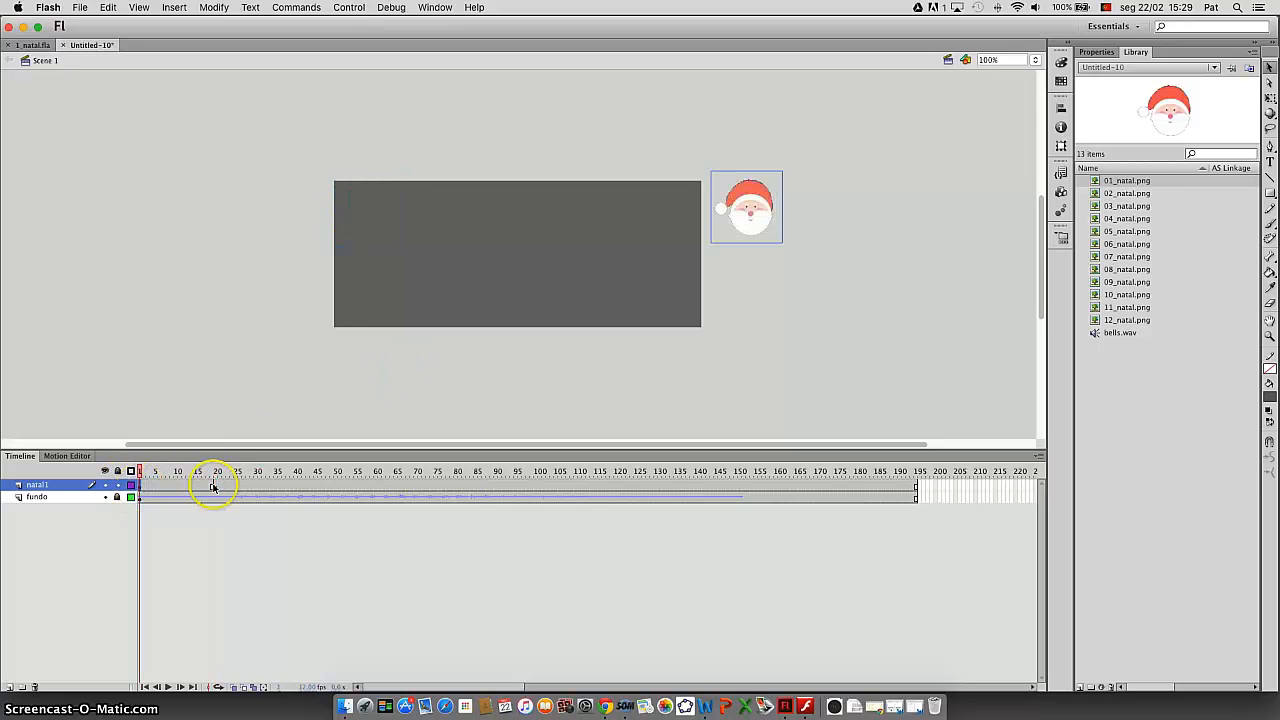
click(213, 486)
Create a classic tween between frames 1 and 20 of natal1 and scrub through it to check the Santa's movement
right_click(175, 487)
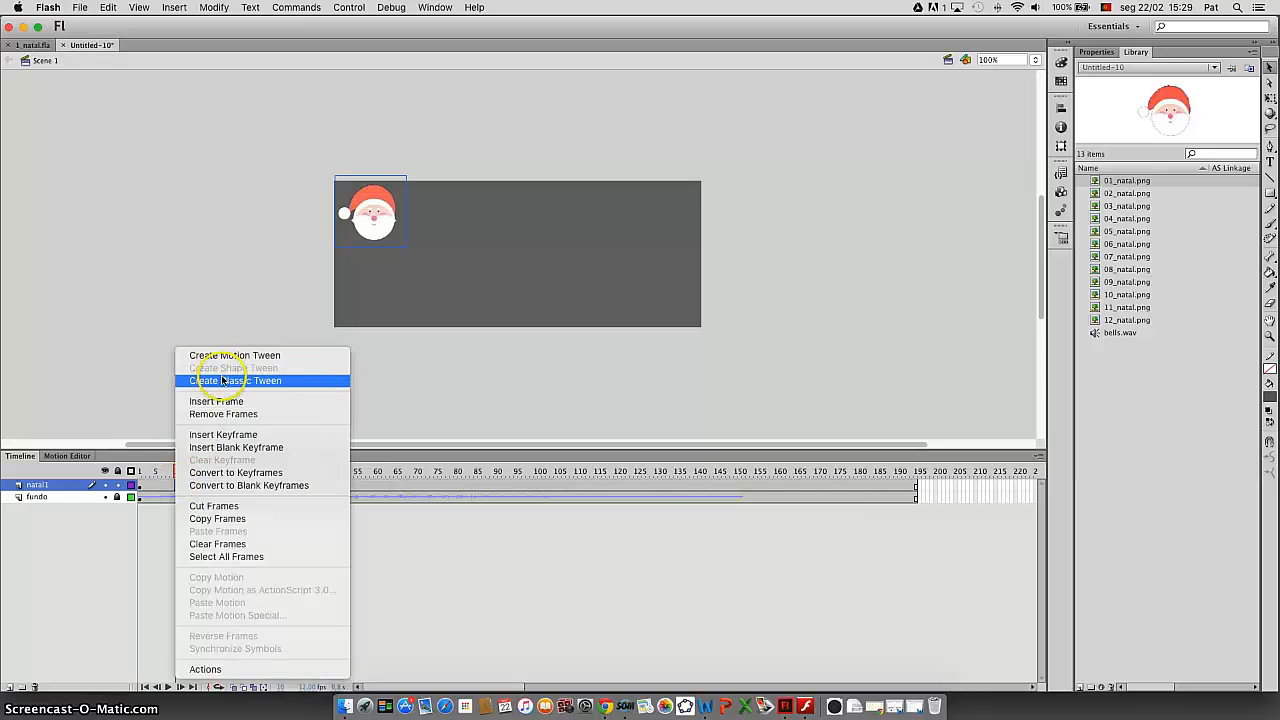
click(222, 375)
drag(176, 472, 157, 477)
click(140, 487)
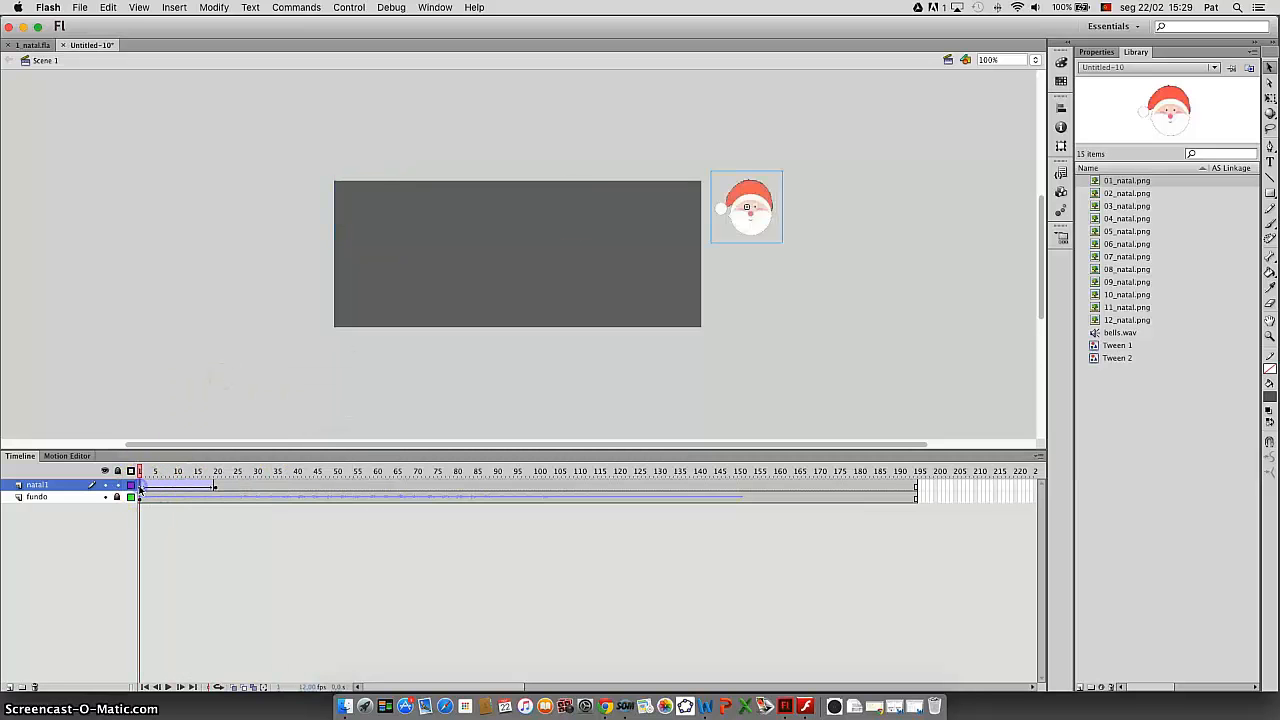
click(213, 487)
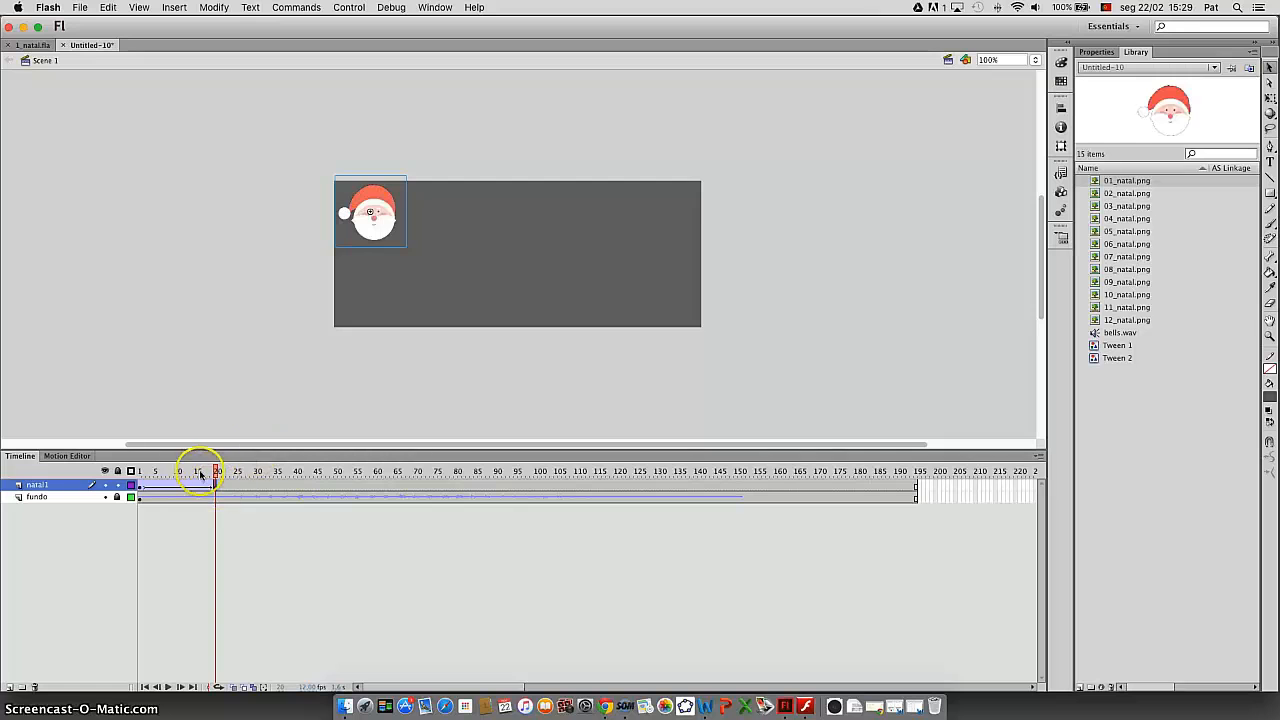
click(140, 478)
drag(153, 478, 220, 484)
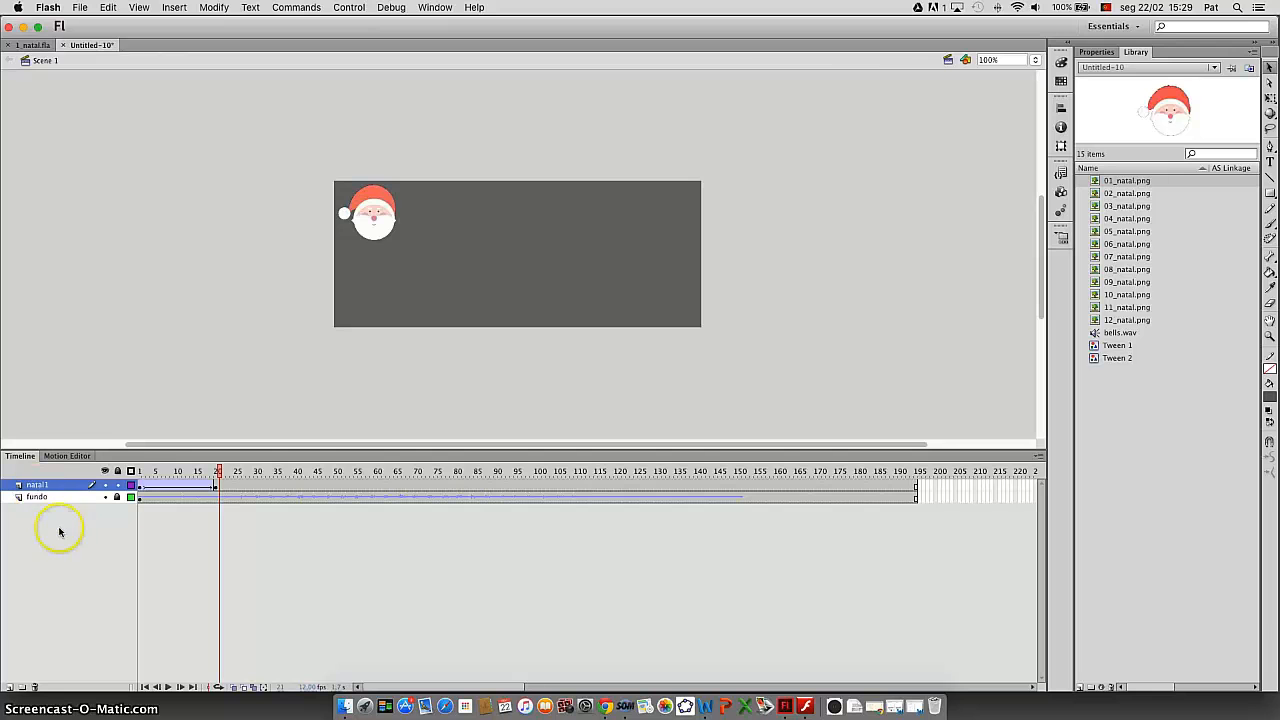
Add six new layers above natal1
click(8, 688)
click(8, 688)
click(8, 688)
click(8, 688)
click(8, 688)
click(8, 688)
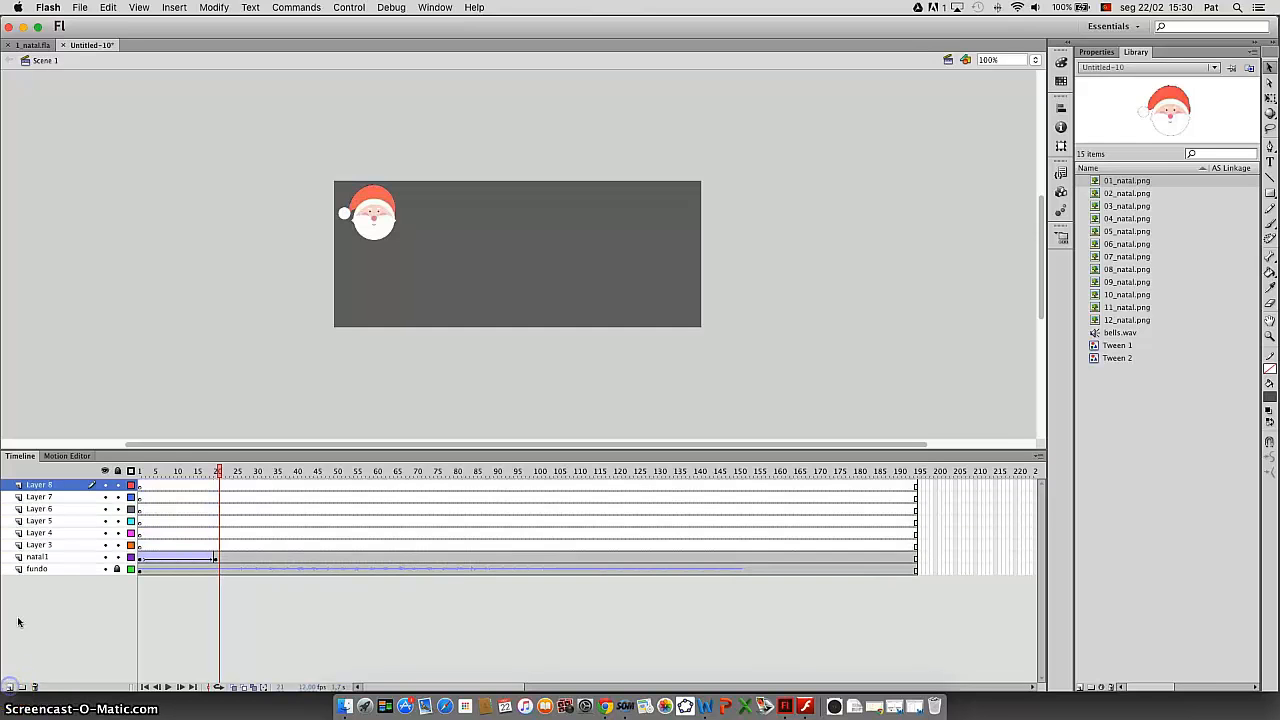
Name the layers above natal1 in order from natal2 to natal12, and name the topmost layer Texto
double_click(37, 544)
text(n)
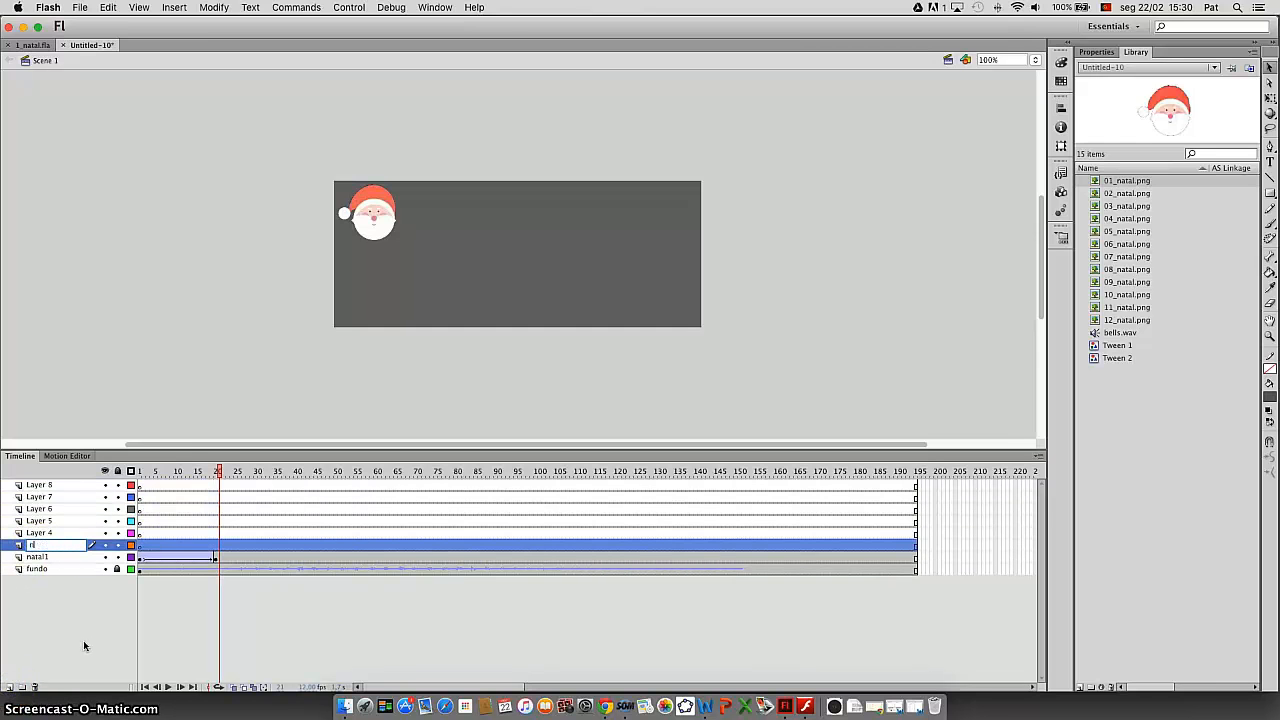
text(atal2)
click(38, 527)
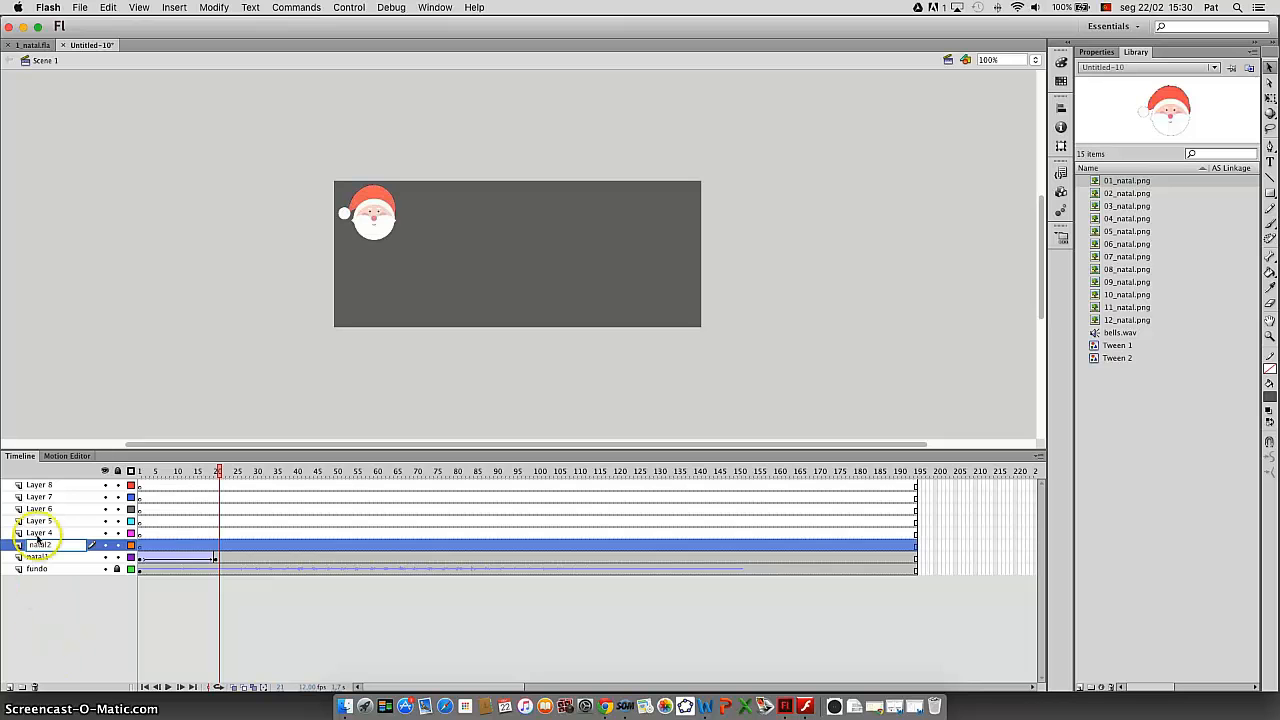
double_click(37, 534)
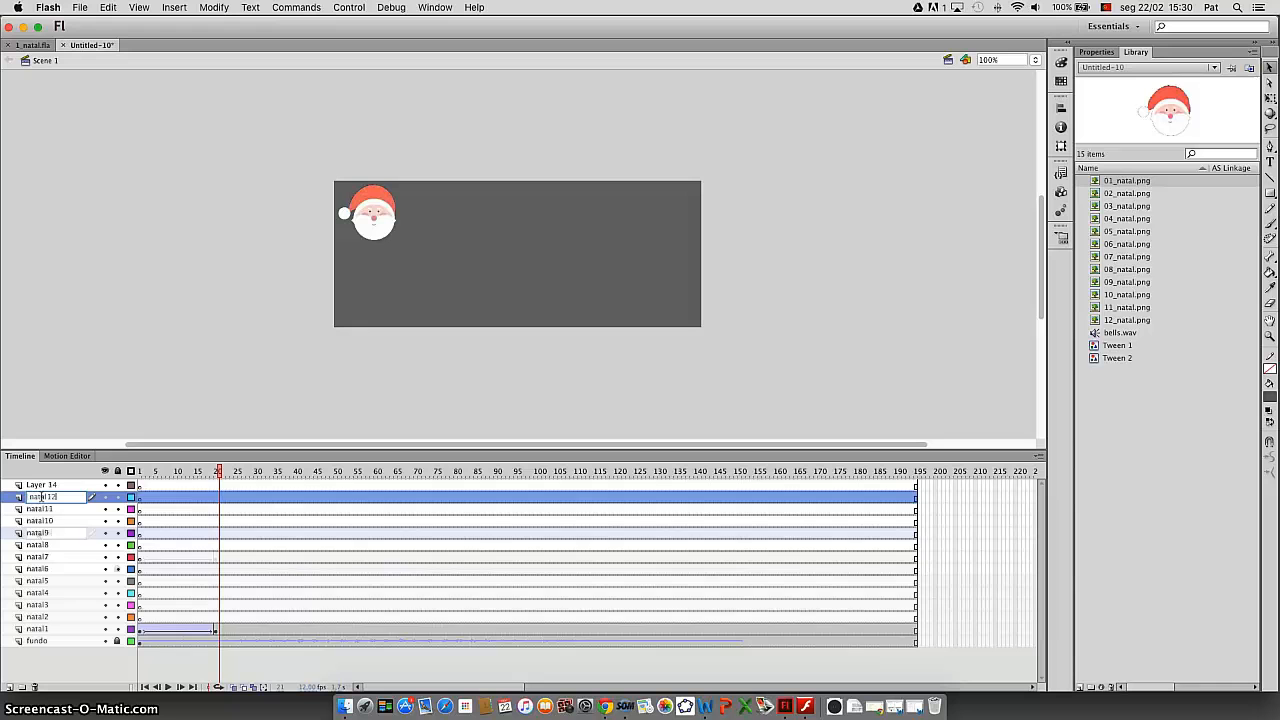
double_click(43, 485)
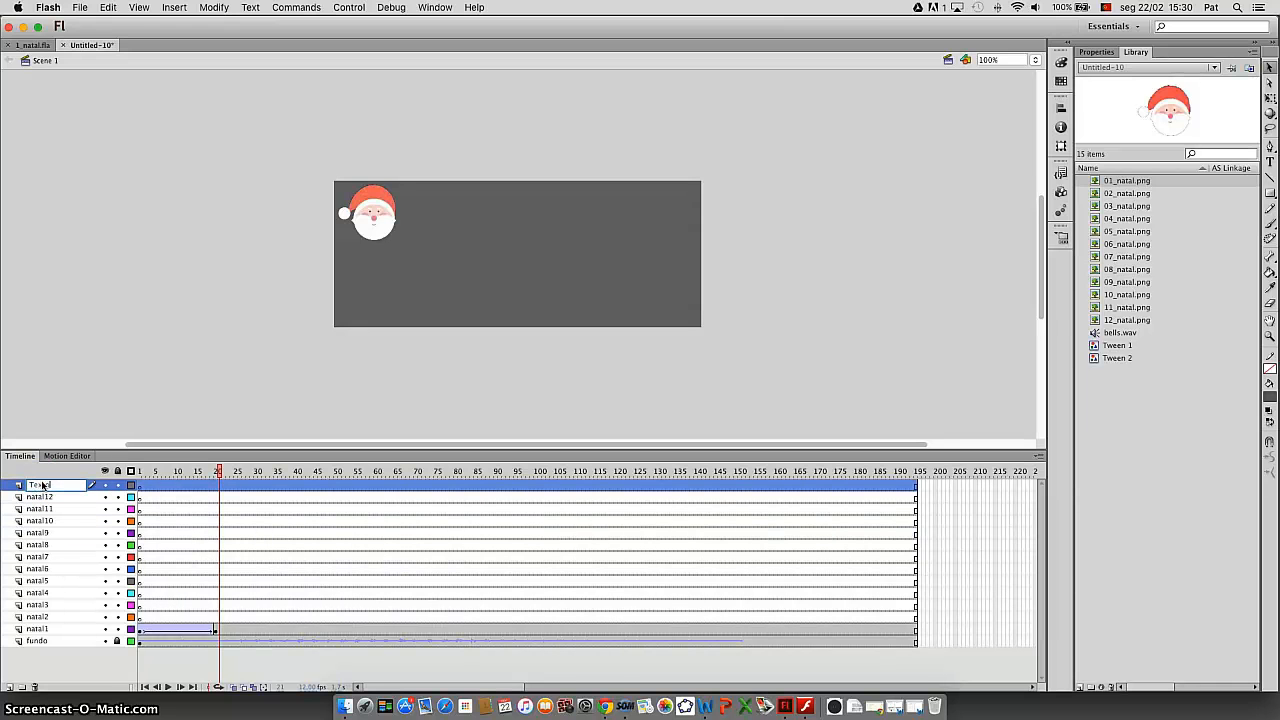
key(Return)
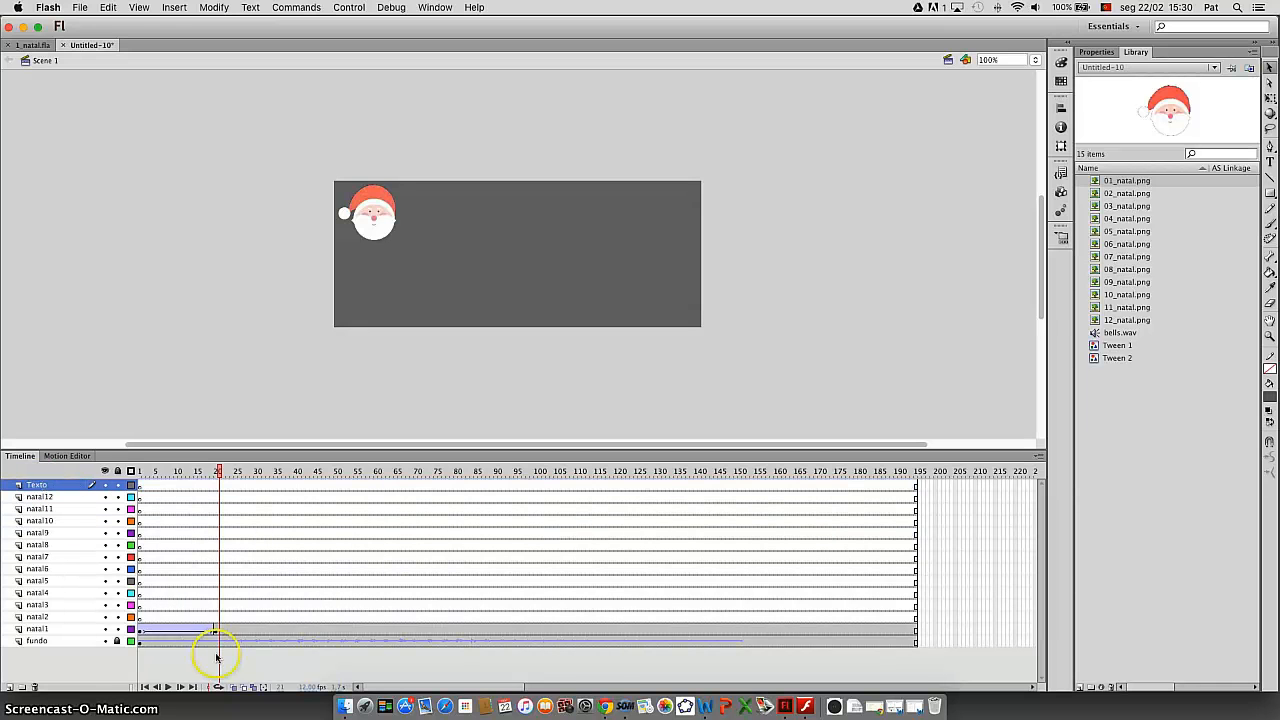
Place the 02_natal.png bells just below the stage's lower left corner on natal2 and move their keyframe to frame 5
click(153, 618)
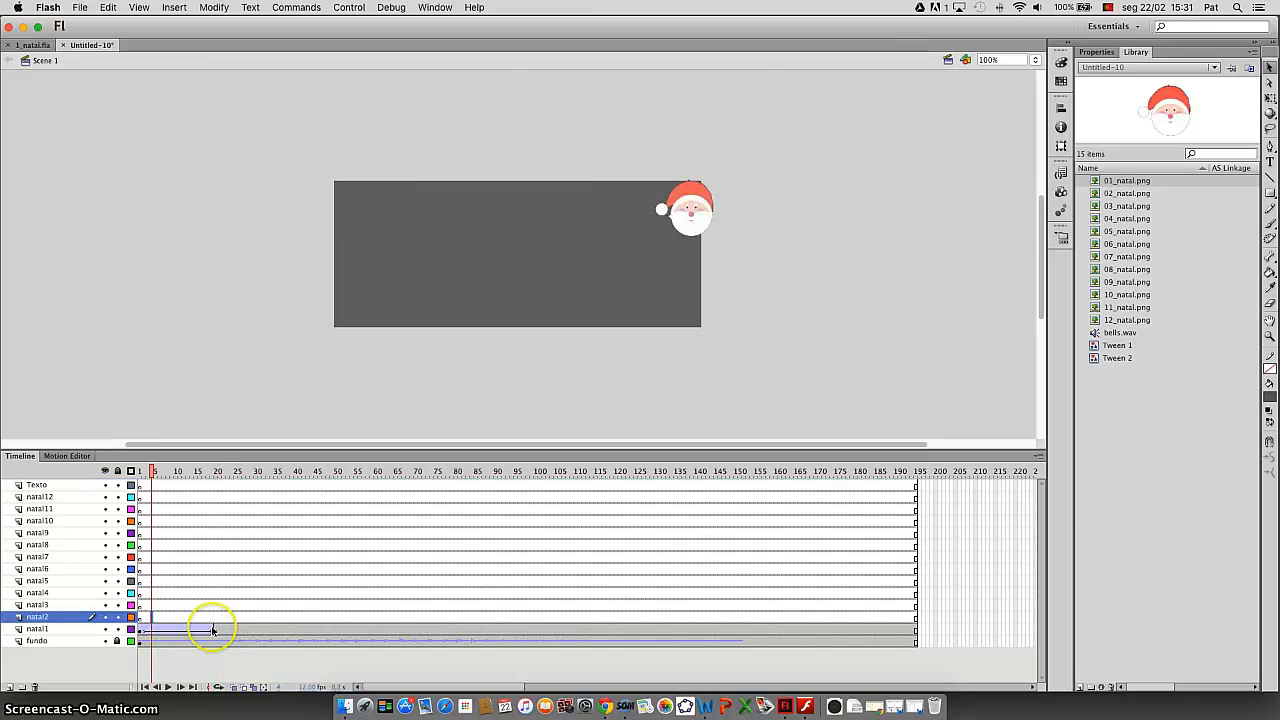
drag(1130, 193, 371, 368)
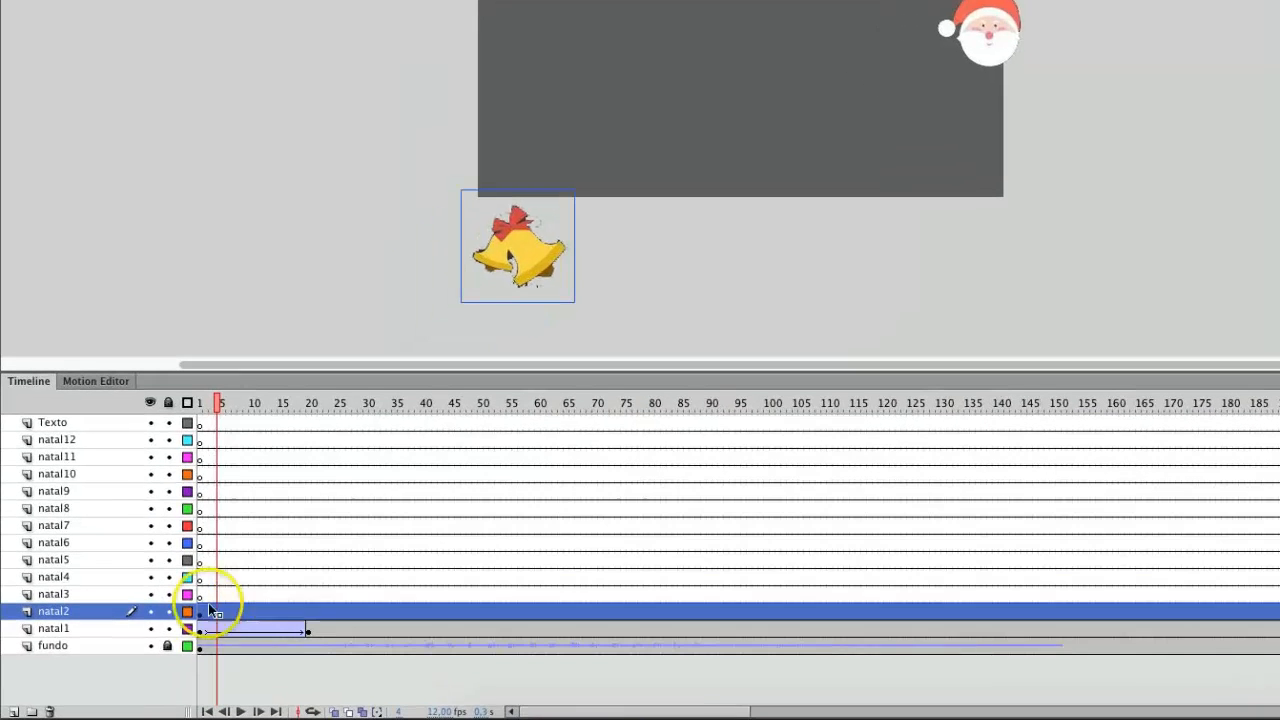
click(201, 617)
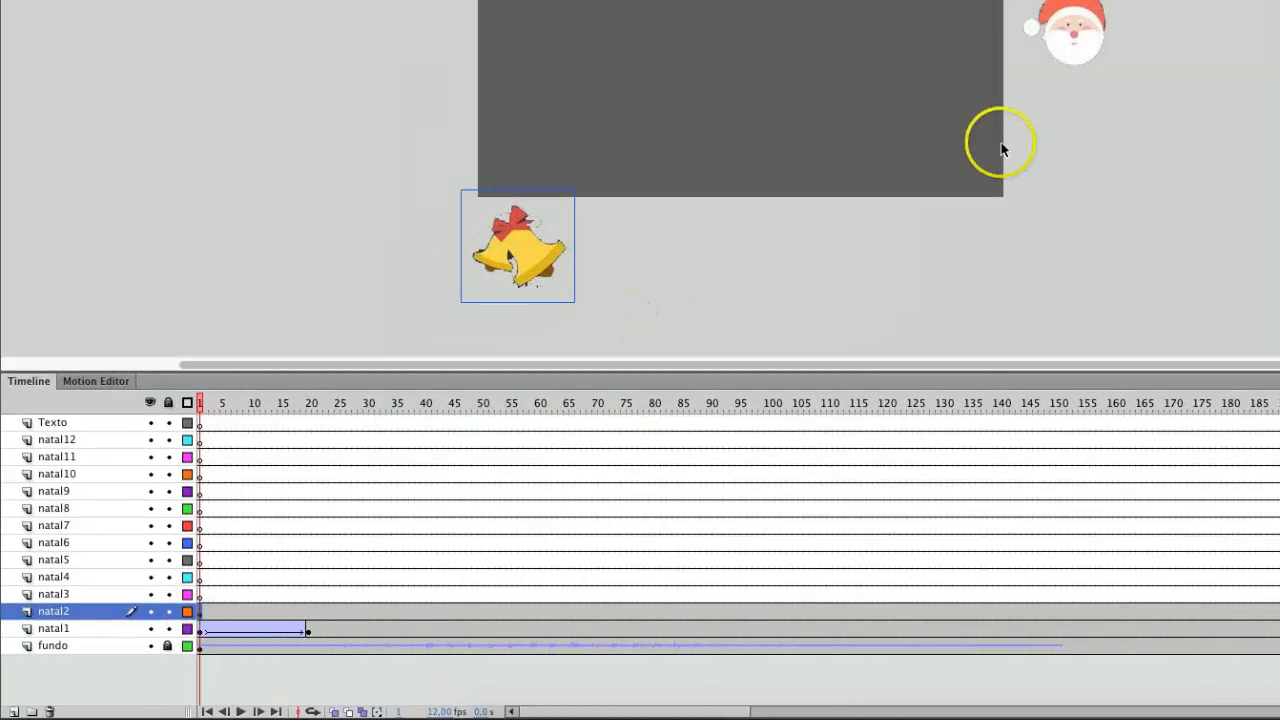
click(205, 612)
drag(231, 613, 225, 612)
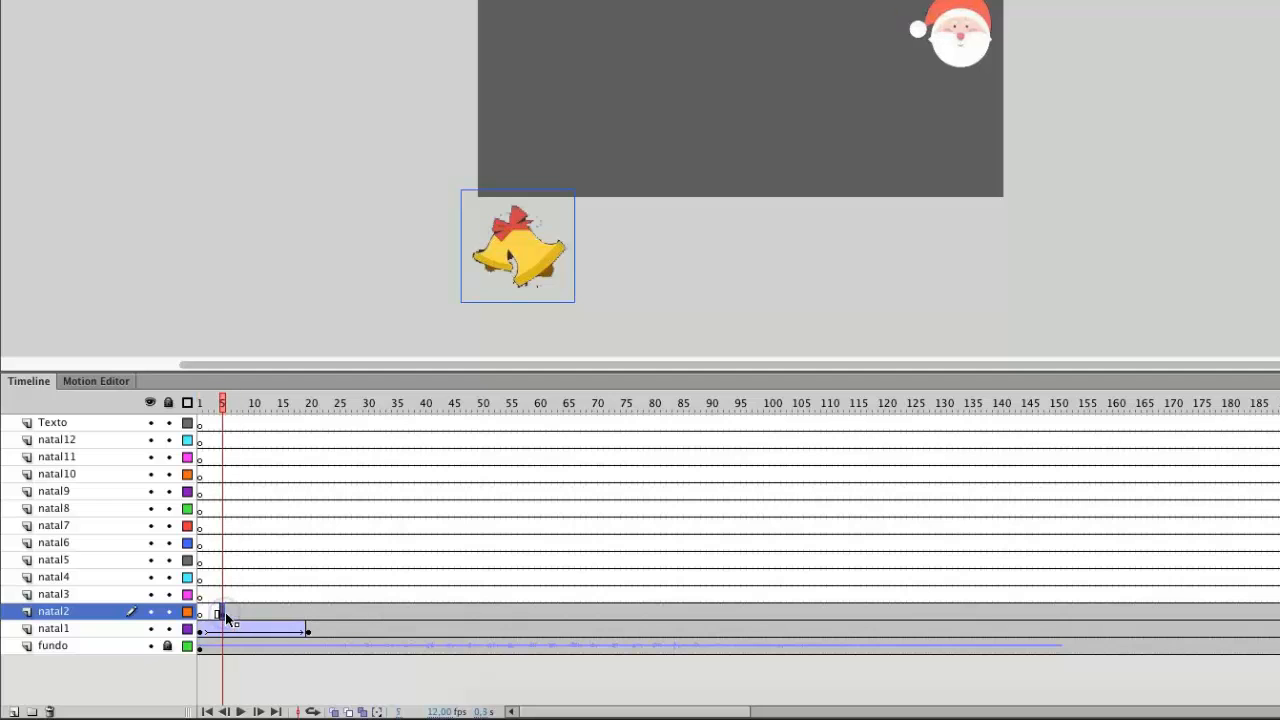
Animate the bells on natal2 with a classic tween from frame 5 to a frame 25 keyframe inside the stage's lower left corner
click(337, 612)
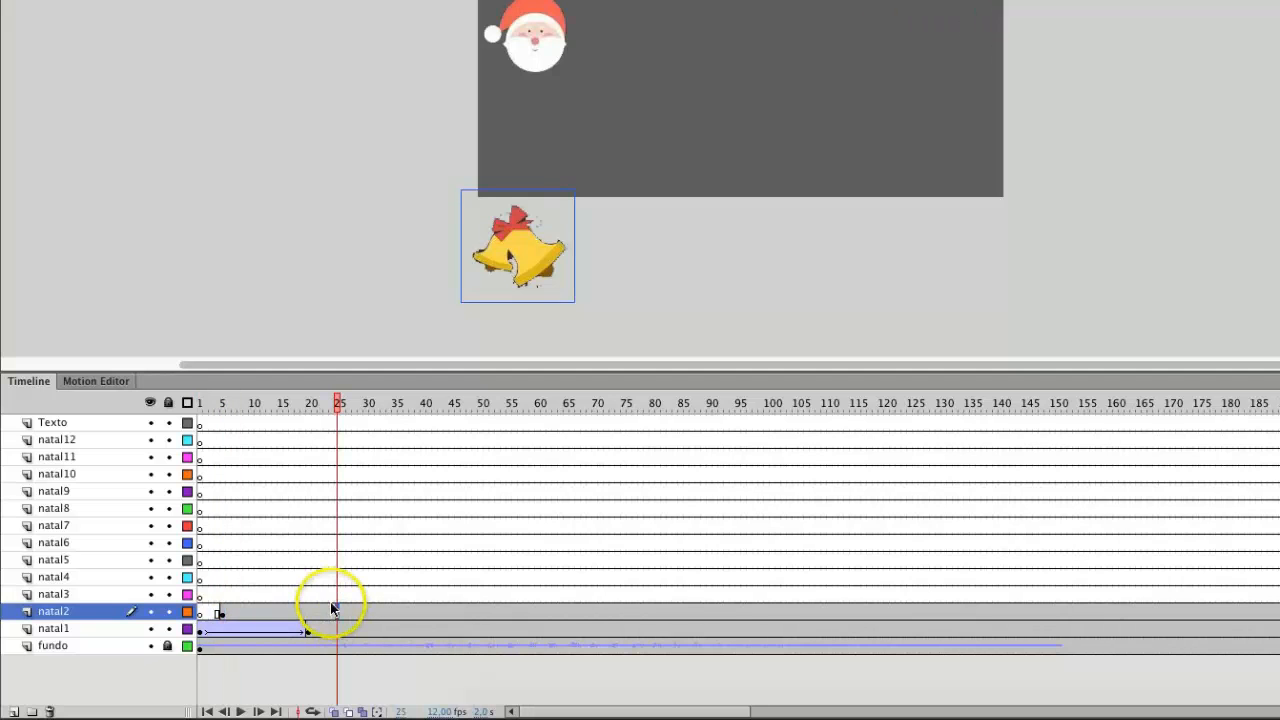
key(F6)
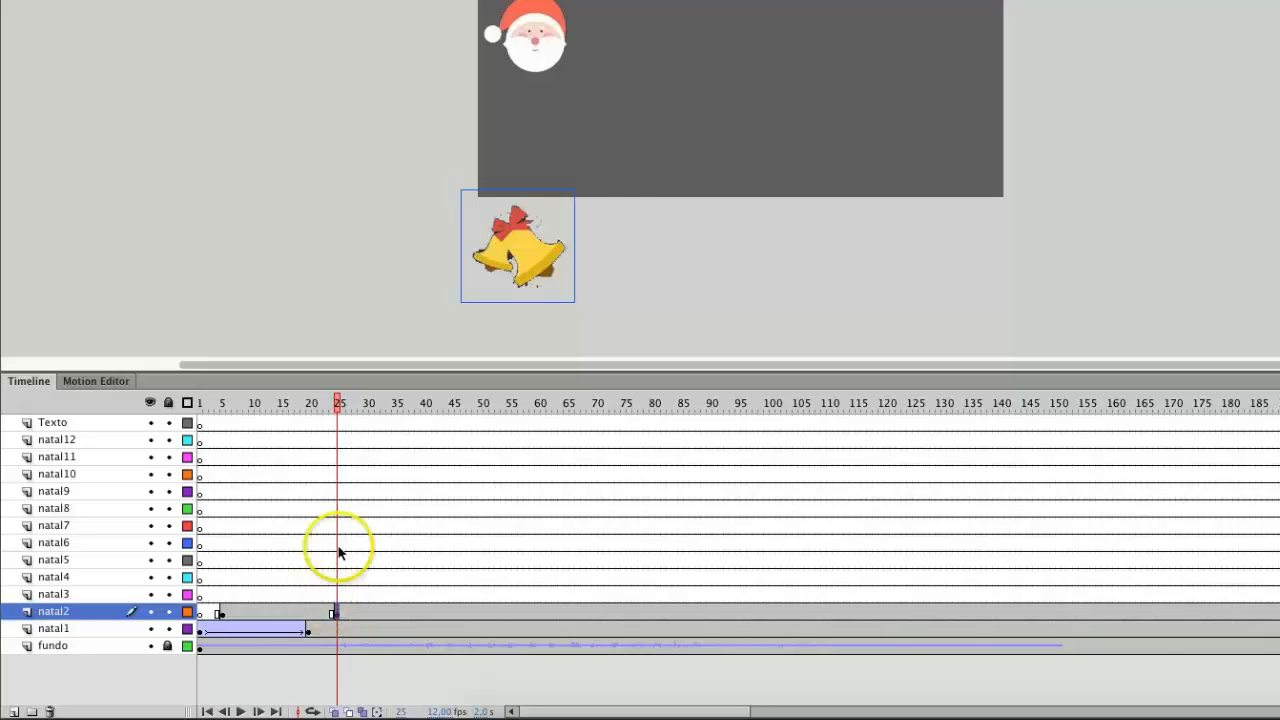
drag(532, 260, 543, 165)
right_click(287, 615)
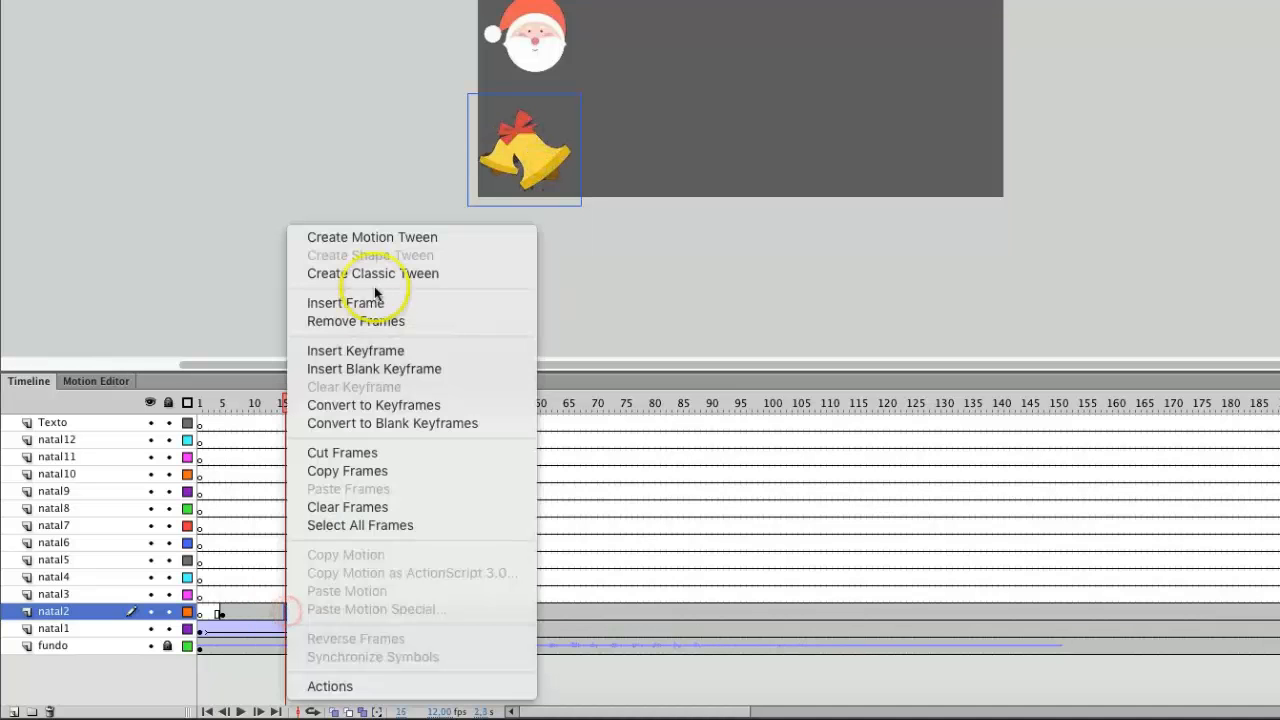
click(371, 271)
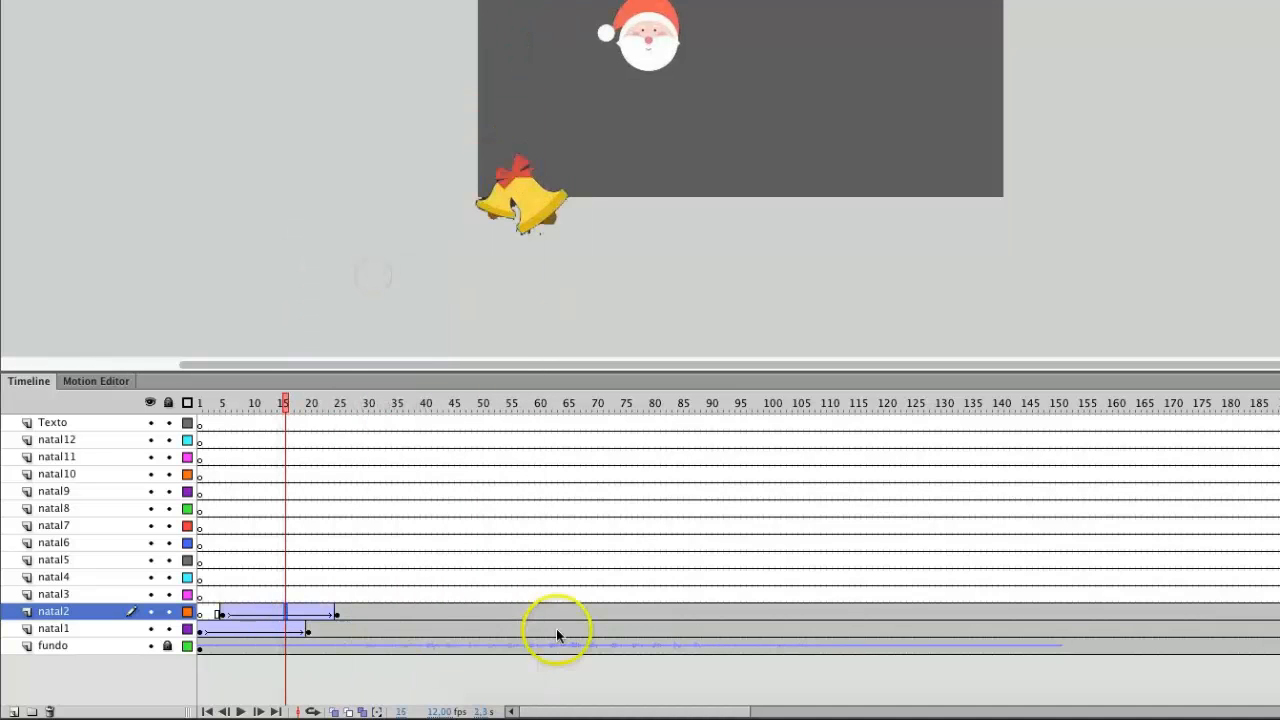
Insert a keyframe at frame 8 of natal3 and place the snowflake image just below the stage's lower right corner there
click(240, 594)
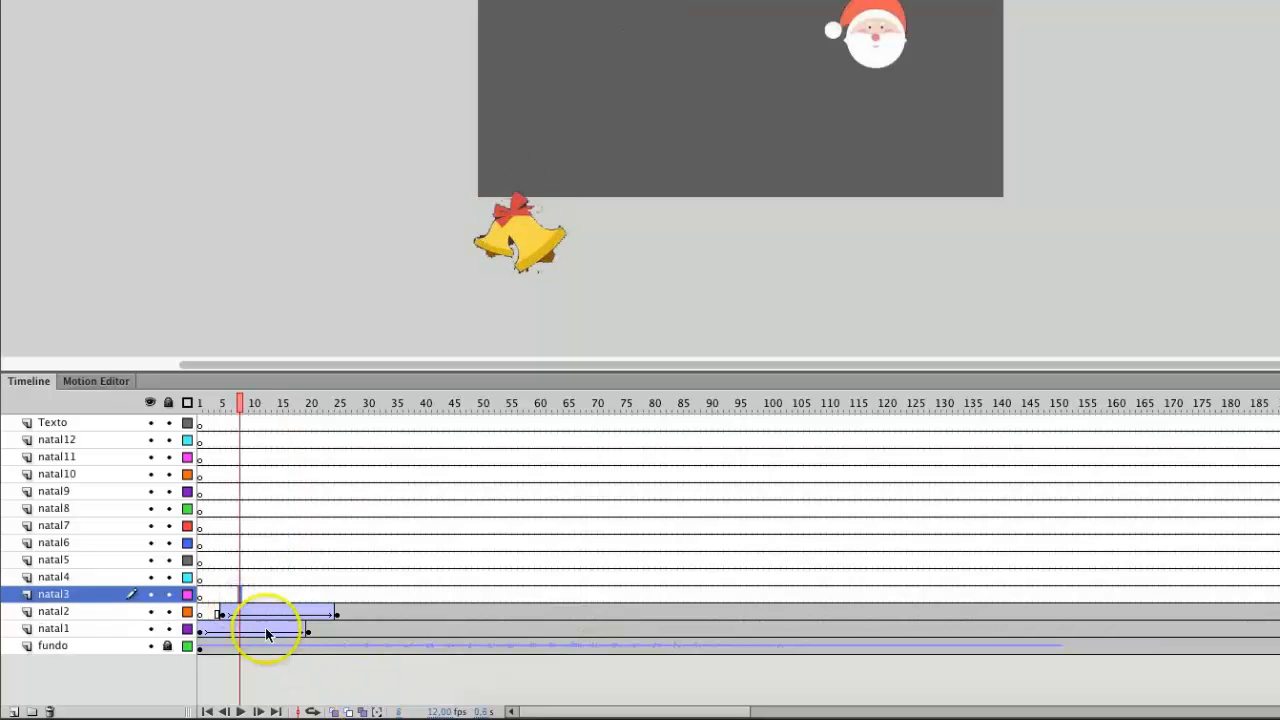
click(201, 594)
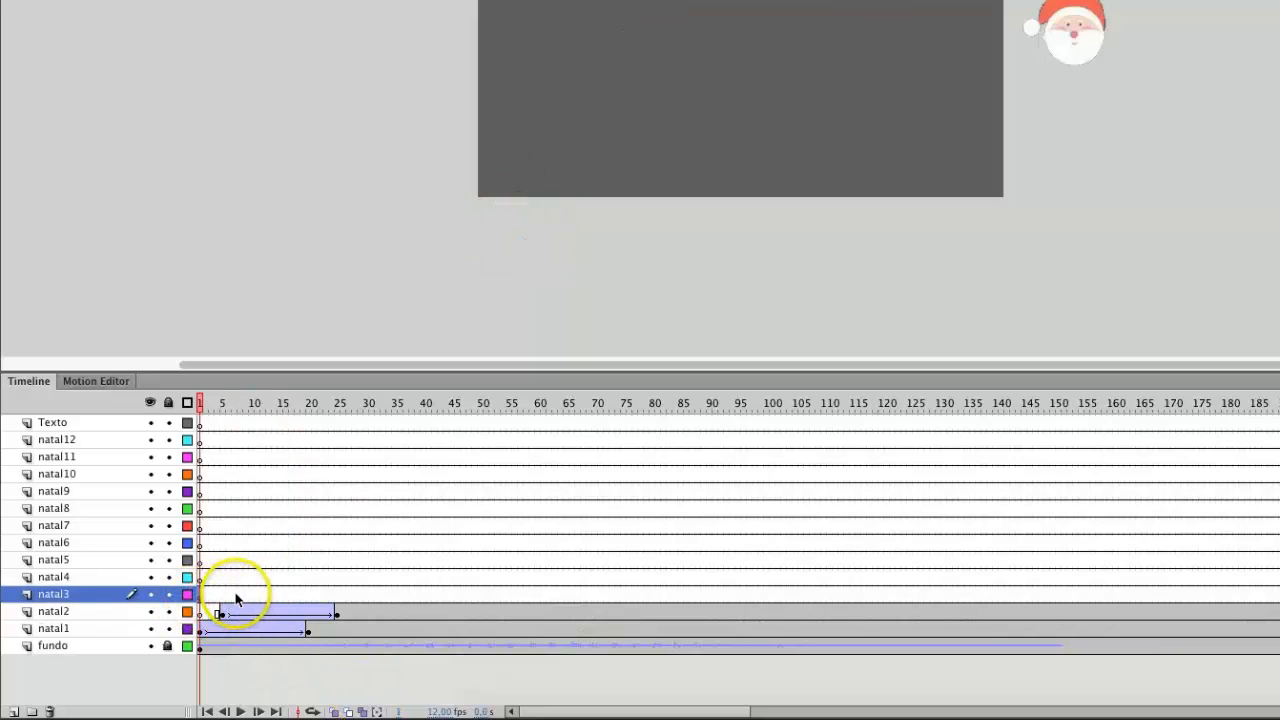
key(Return)
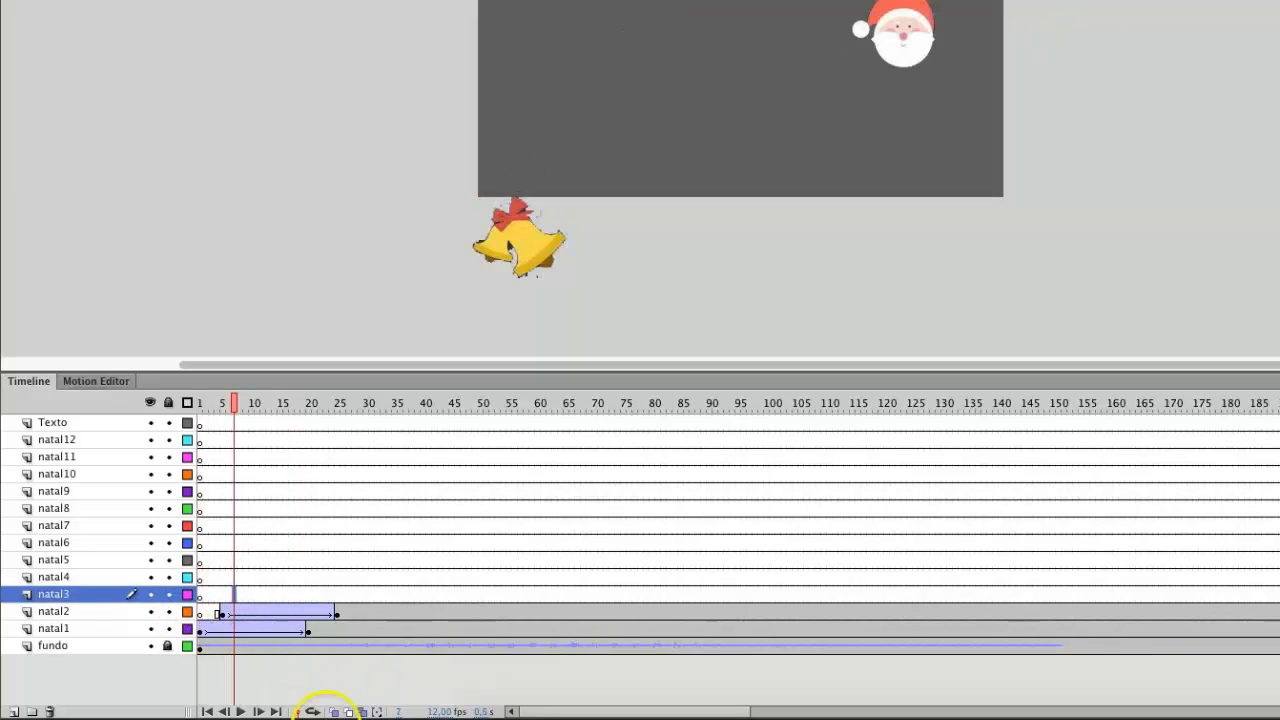
click(241, 596)
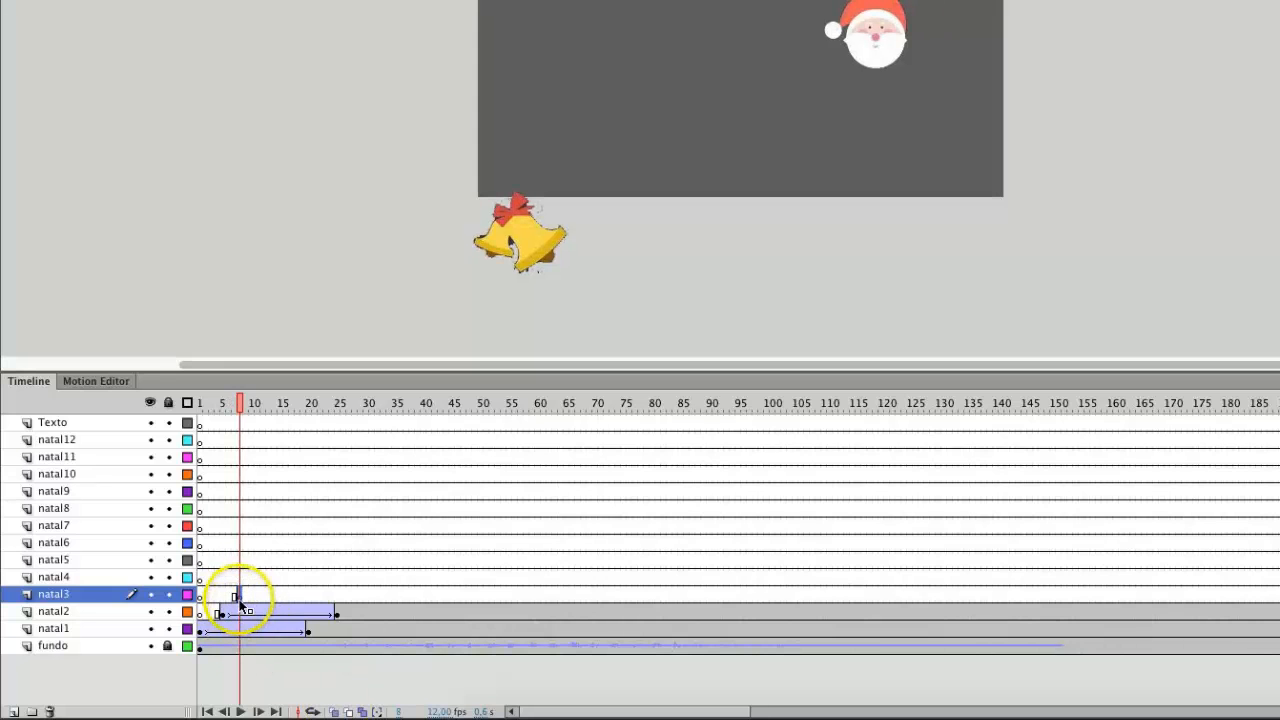
drag(1057, 173, 969, 241)
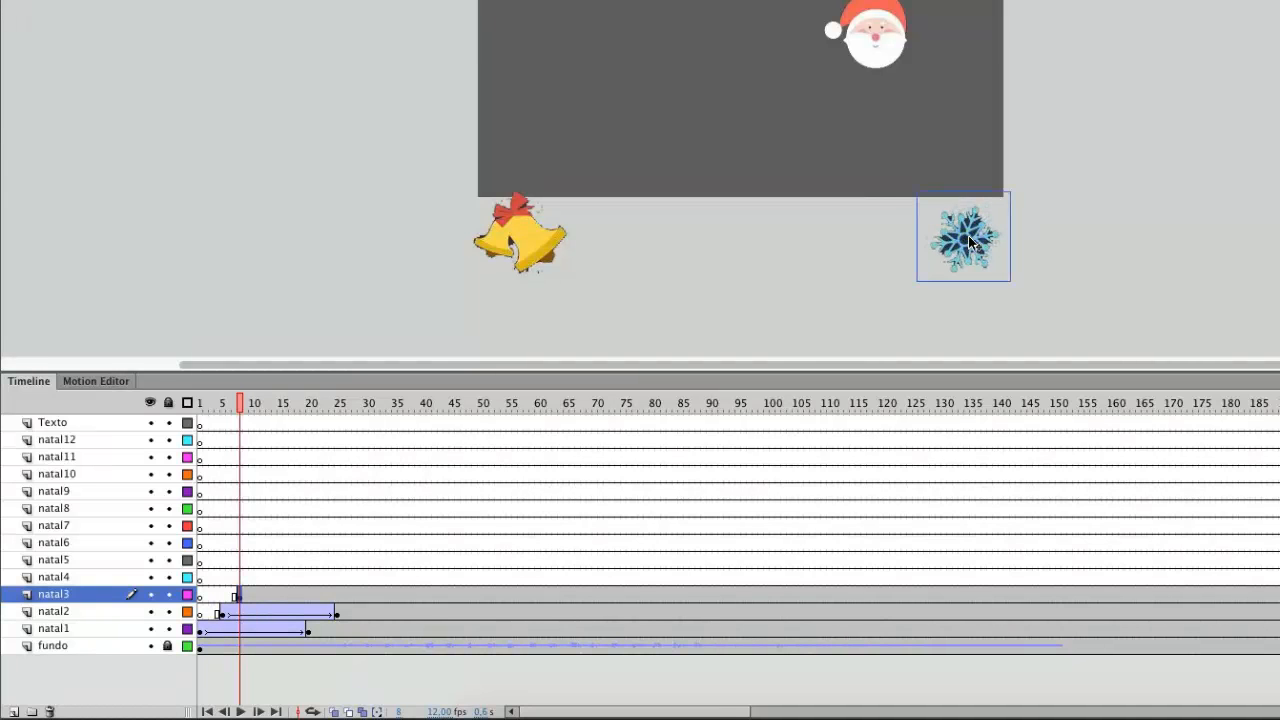
Animate the snowflake on natal3 with a classic tween from frame 8 to a frame 30 keyframe in the stage's upper right corner
click(366, 597)
key(F6)
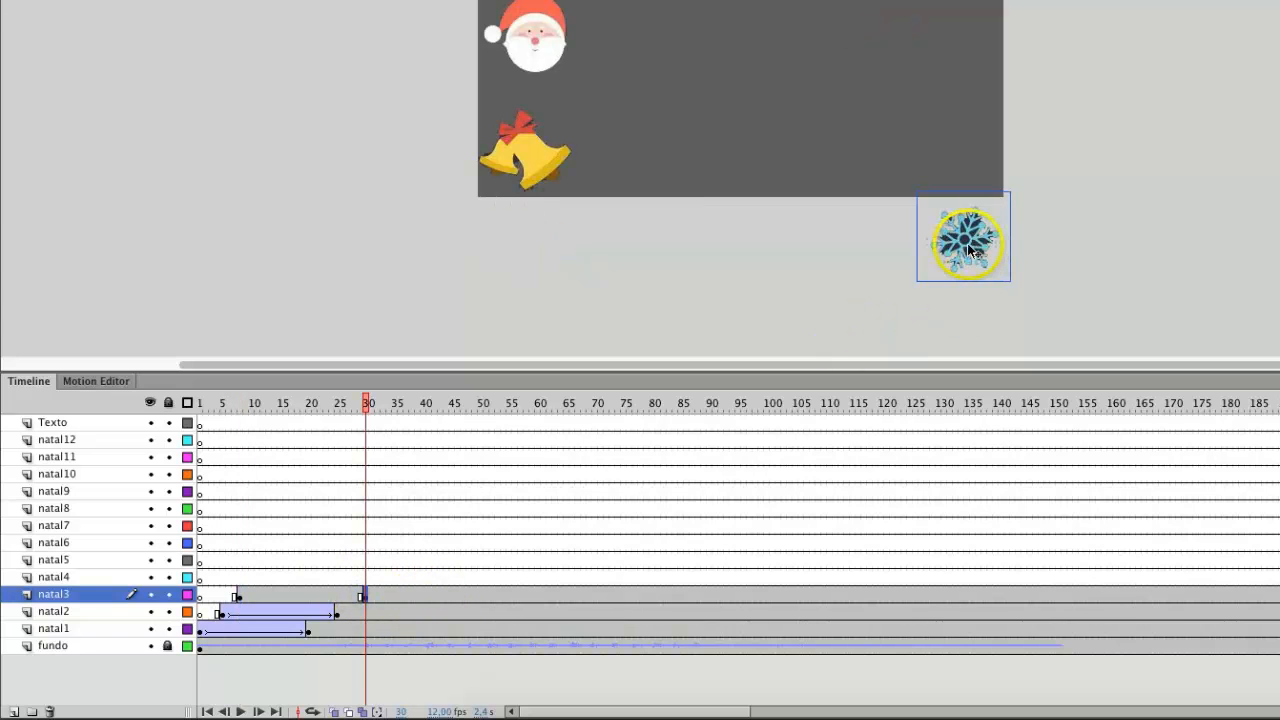
drag(968, 183, 971, 33)
right_click(294, 594)
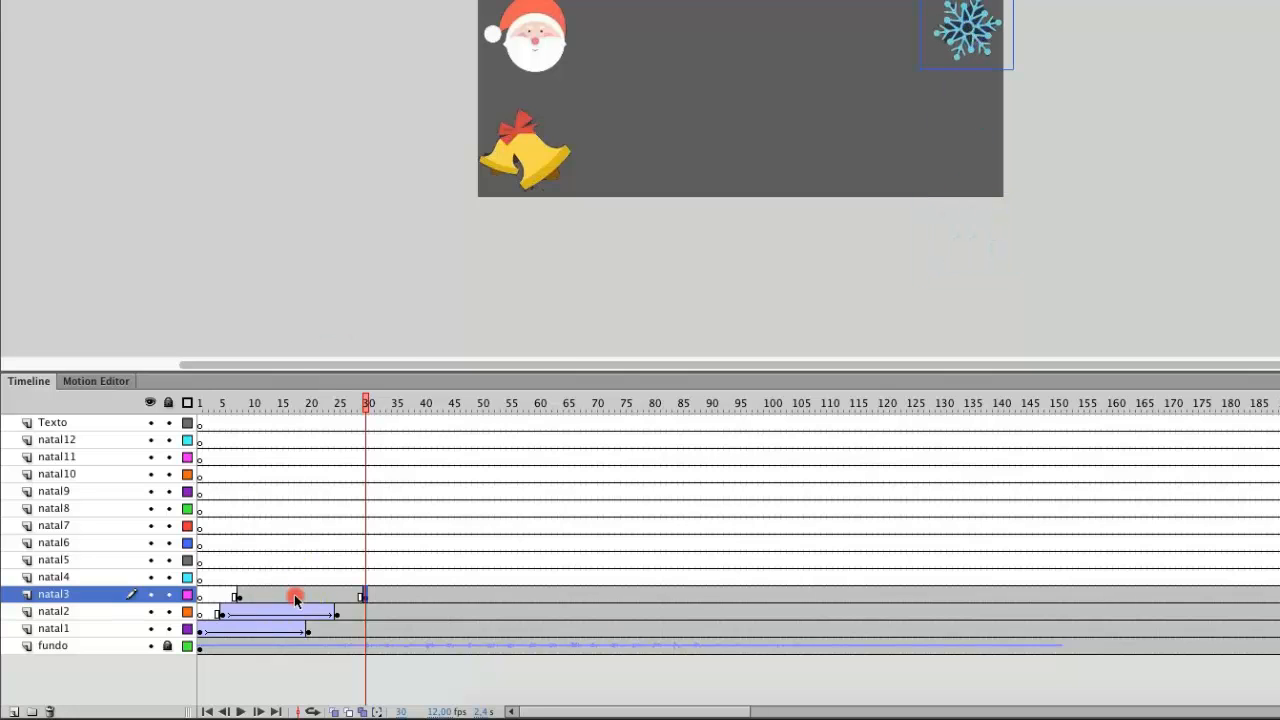
click(378, 273)
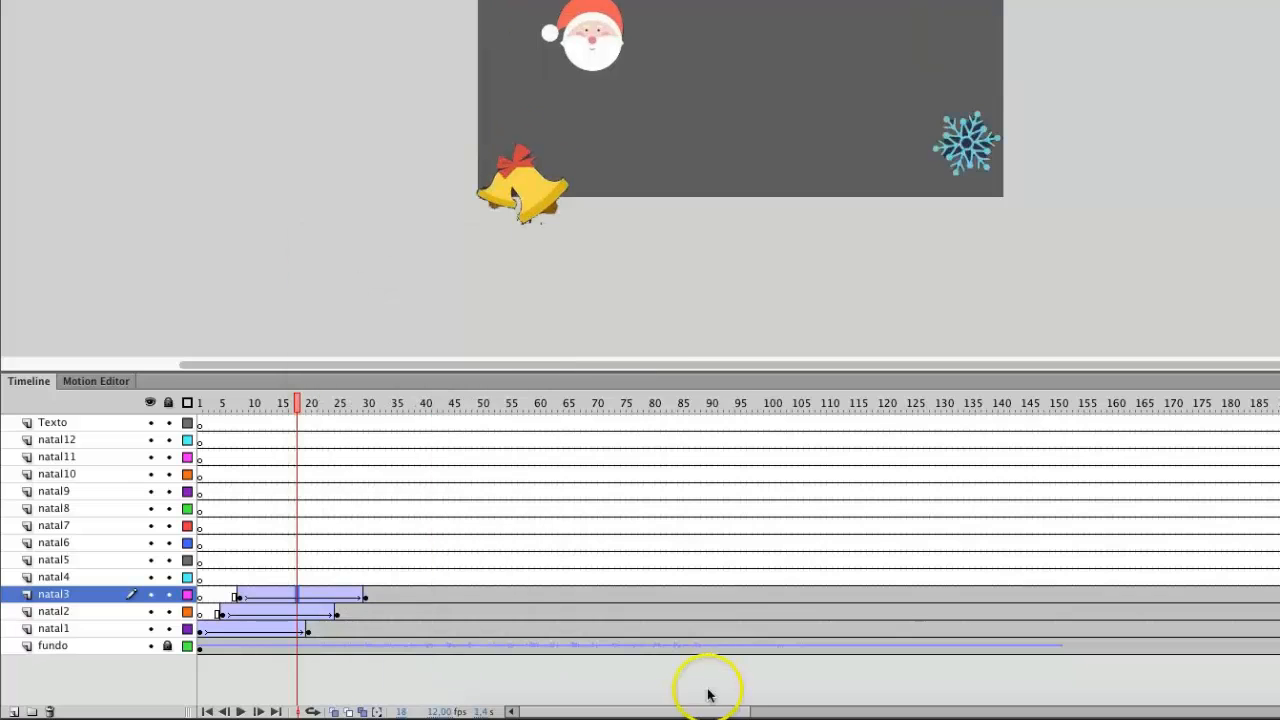
Scrub through the timeline up to about frame 100 to check the staggered entrances of the Christmas images
drag(297, 402, 240, 420)
drag(239, 479, 329, 477)
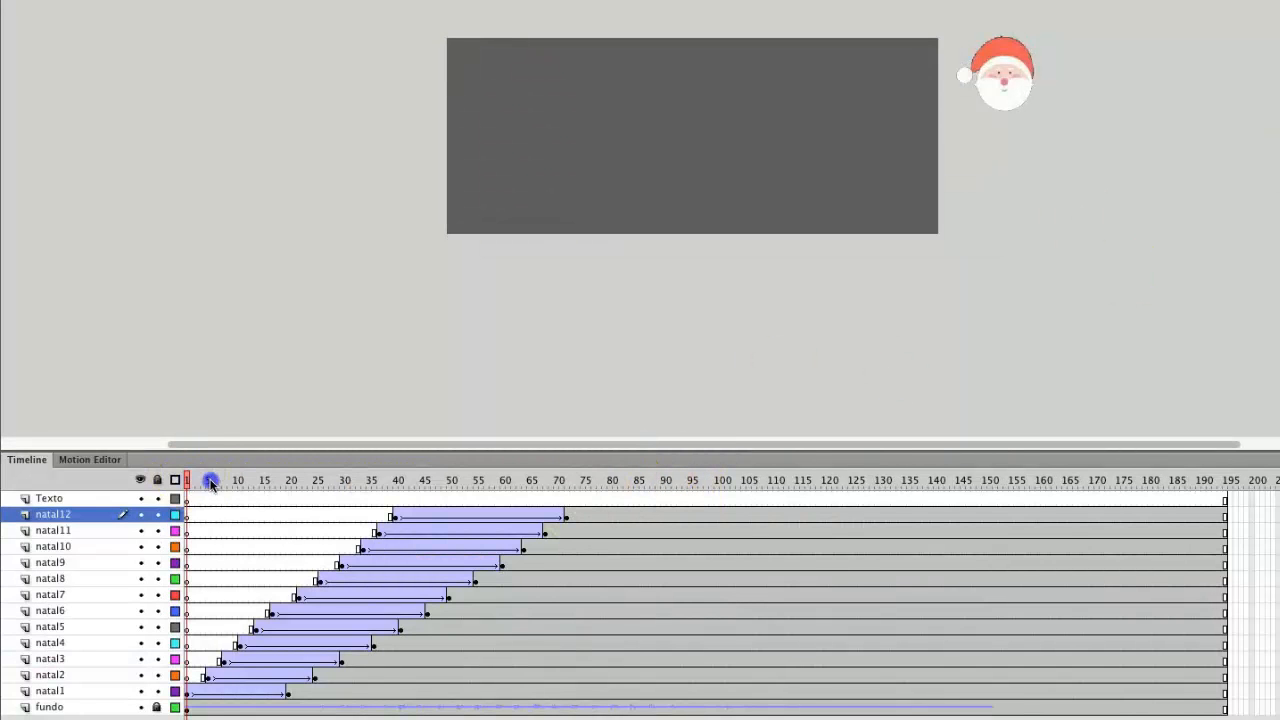
drag(208, 485, 190, 512)
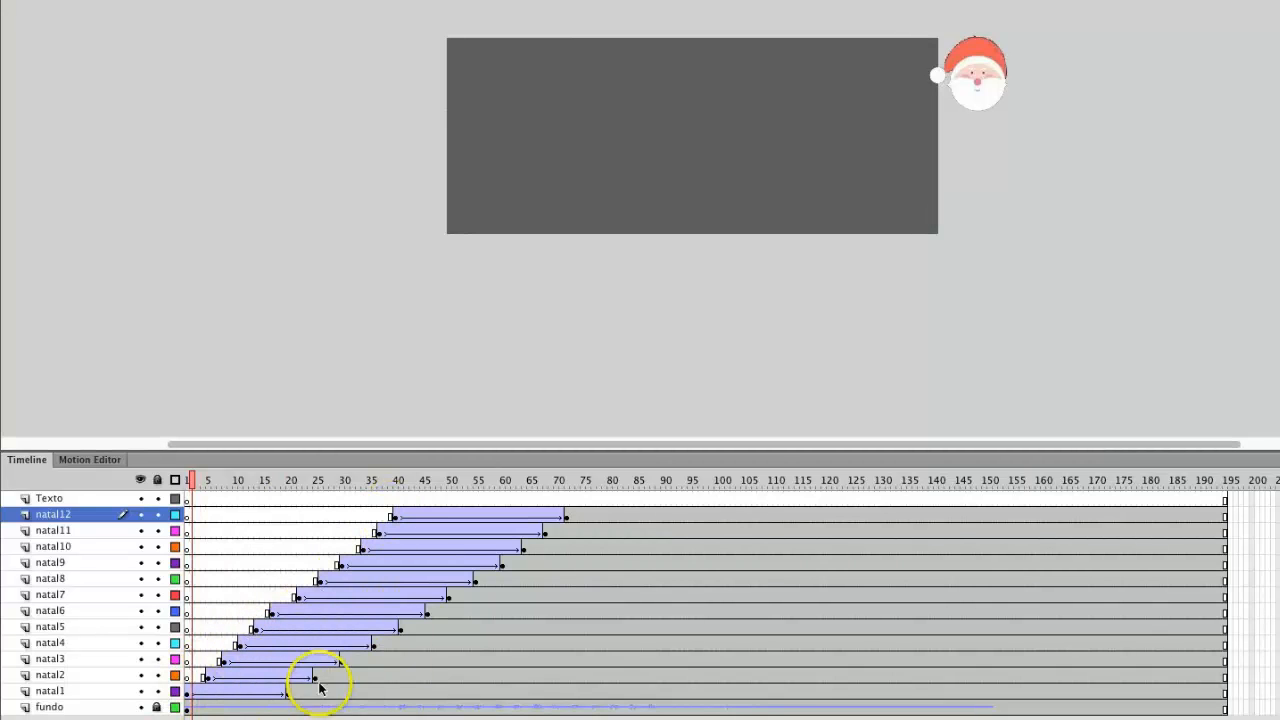
drag(189, 482, 717, 528)
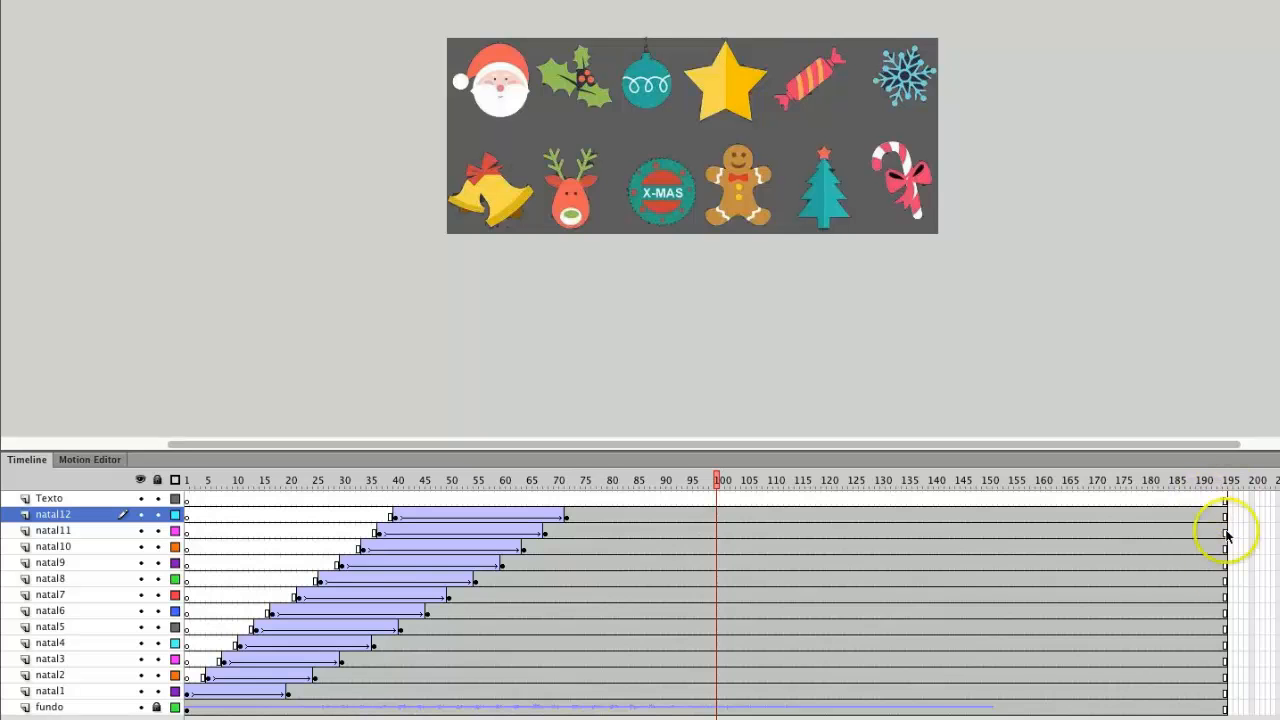
drag(700, 476, 671, 510)
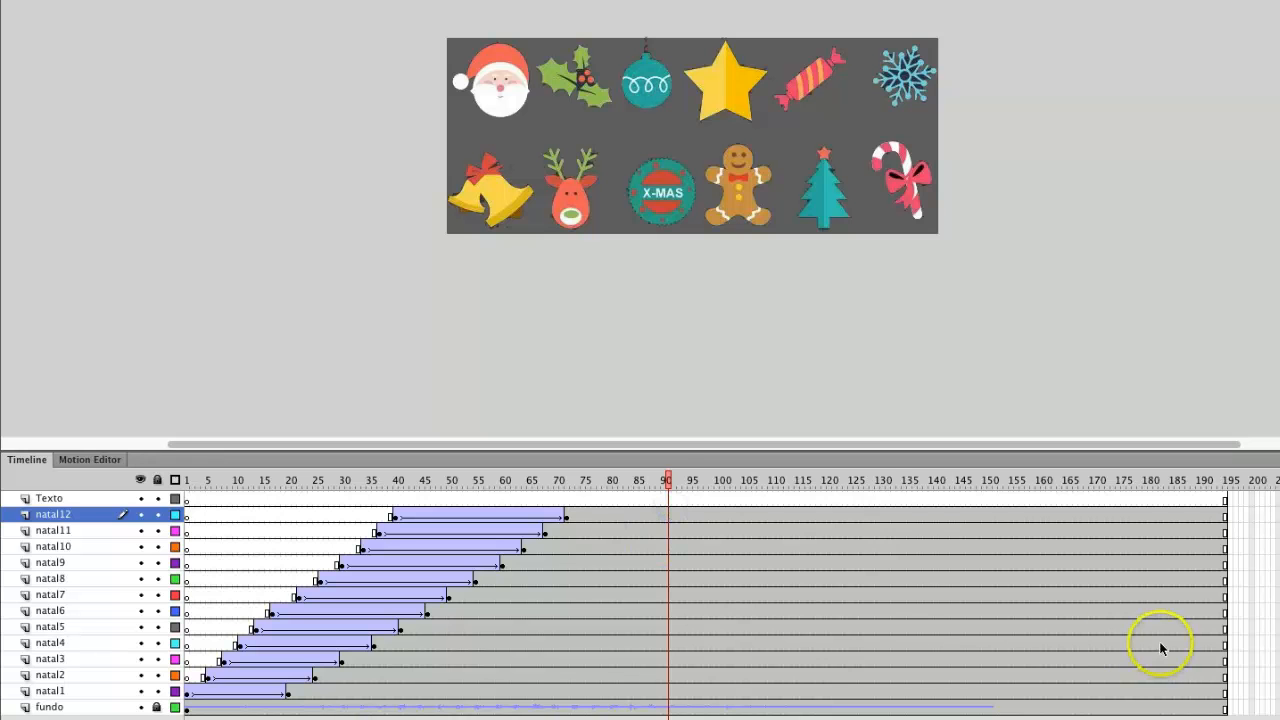
drag(636, 488, 664, 594)
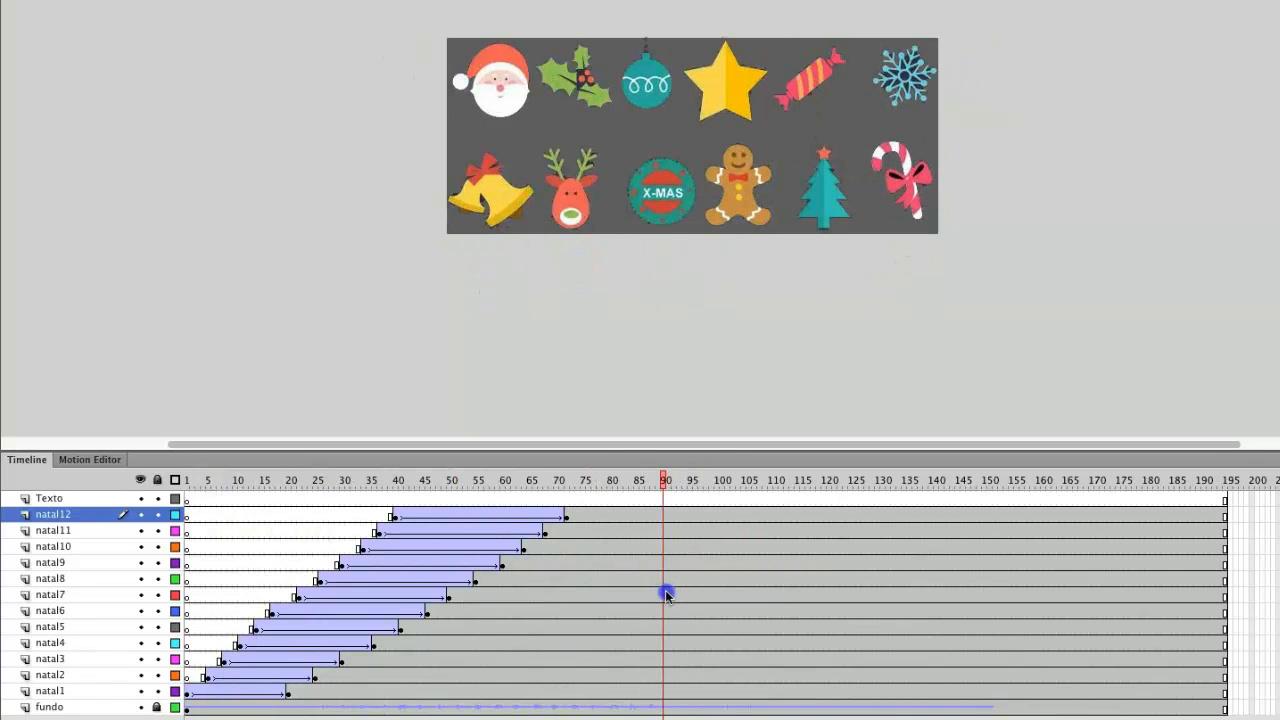
Insert a keyframe at frame 90 on every image layer from natal12 down to natal1
click(669, 518)
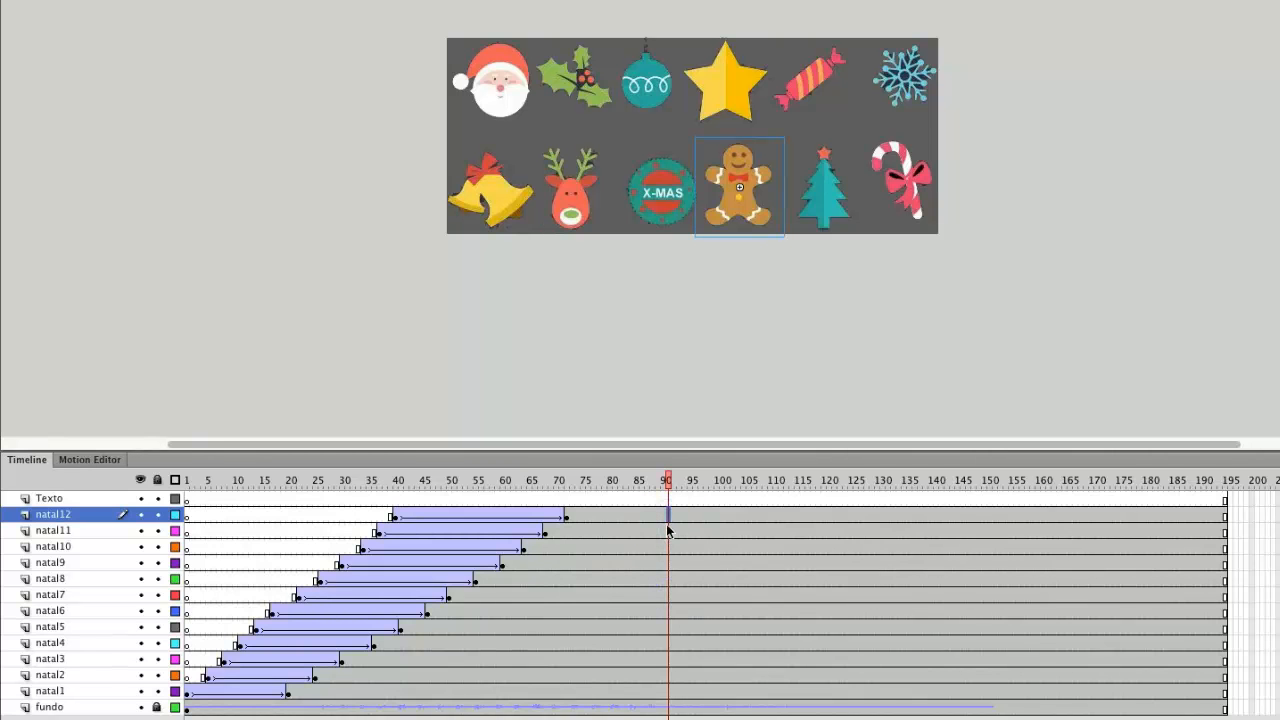
click(668, 529)
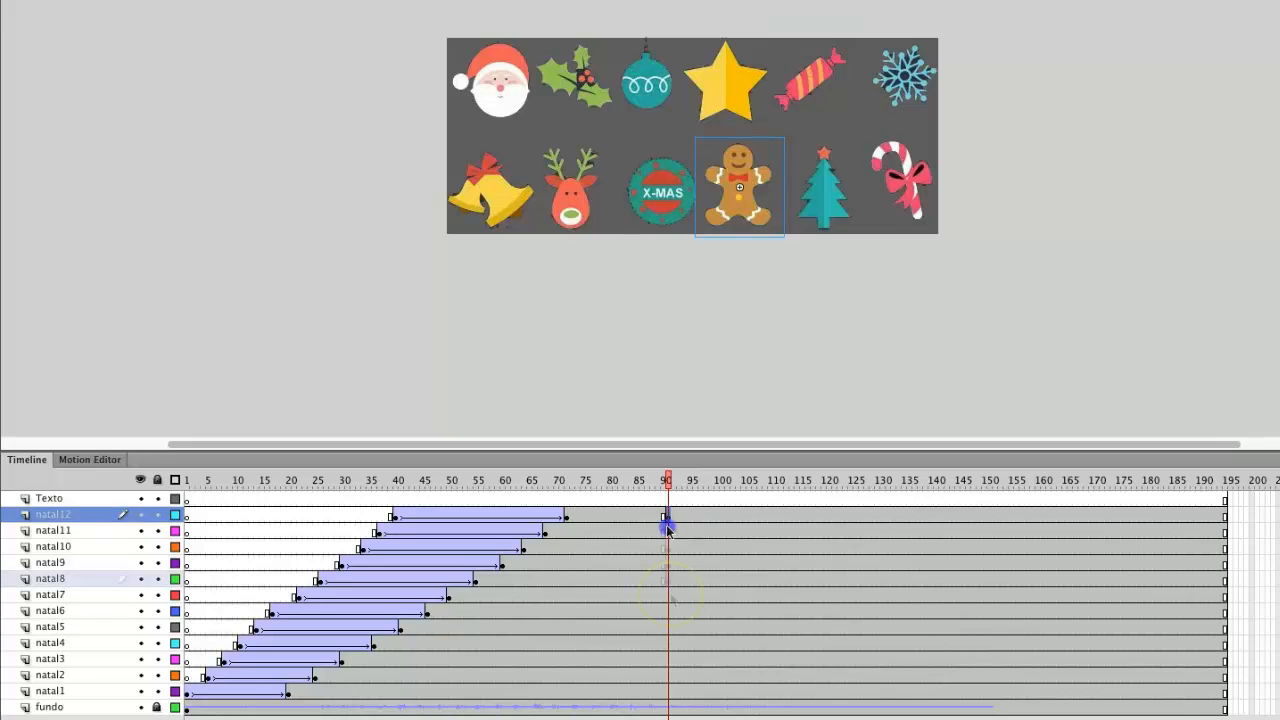
click(669, 598)
key(F6)
click(669, 613)
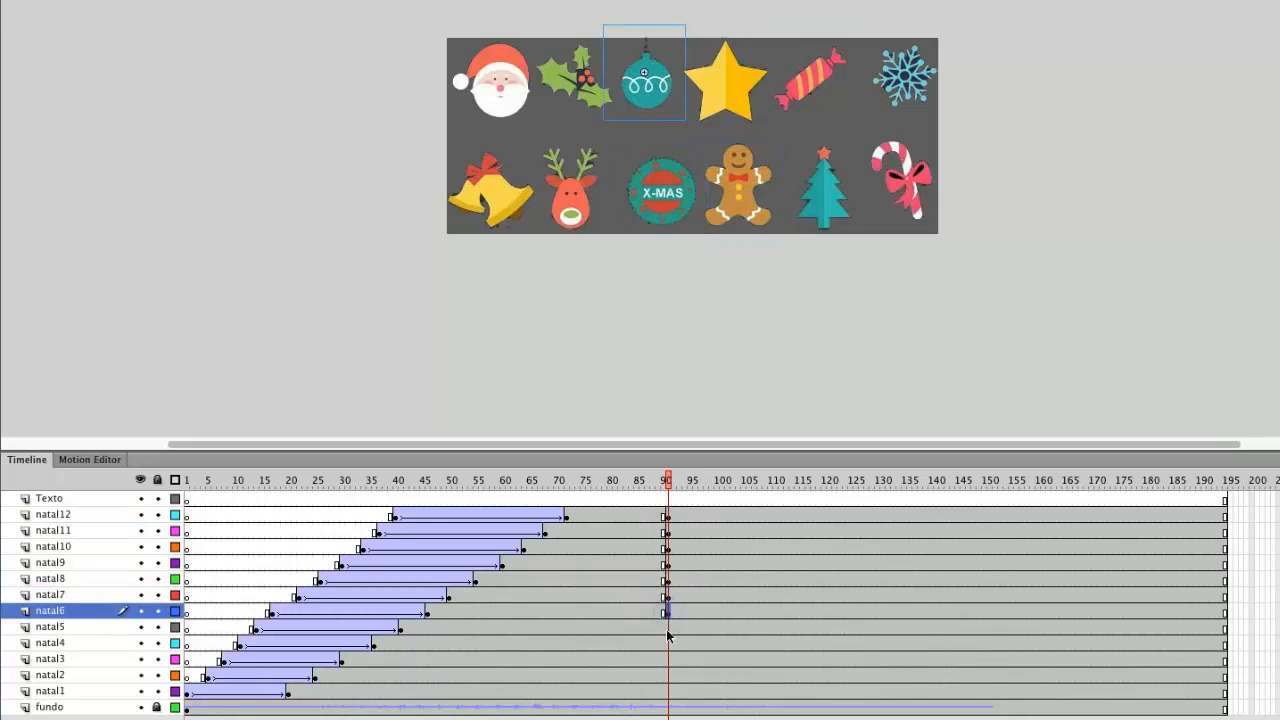
click(669, 628)
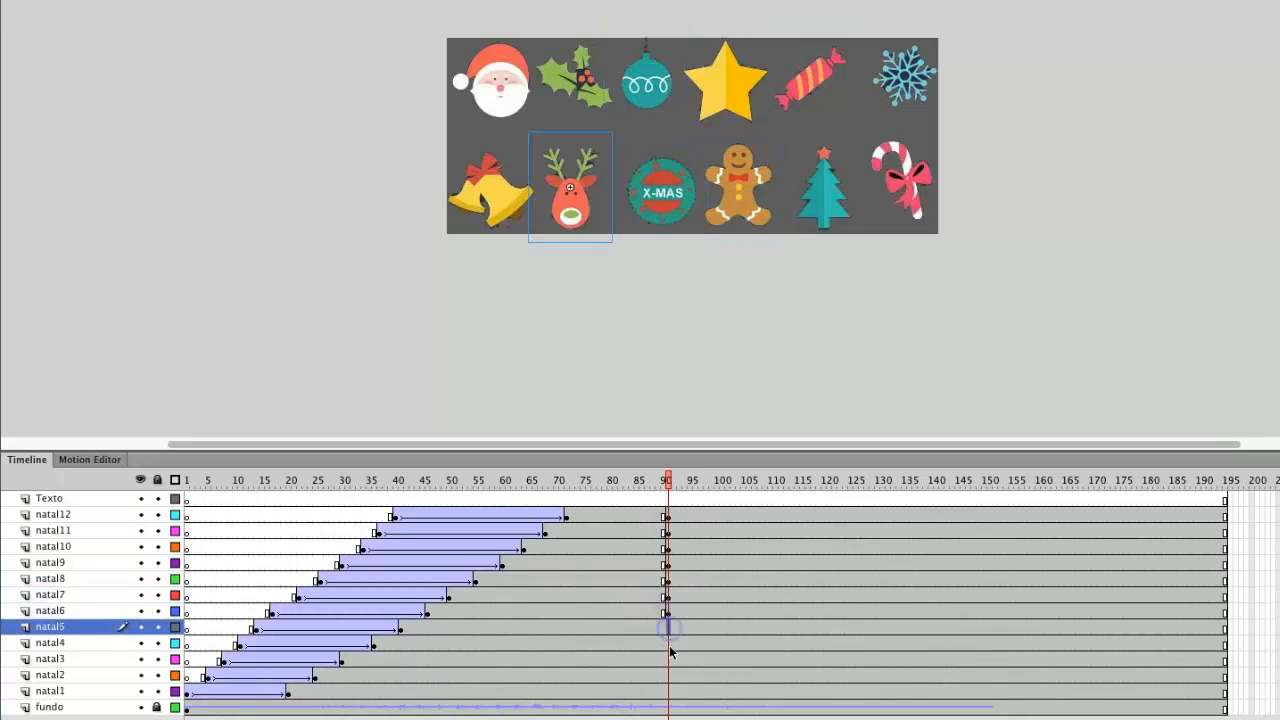
click(668, 645)
click(670, 661)
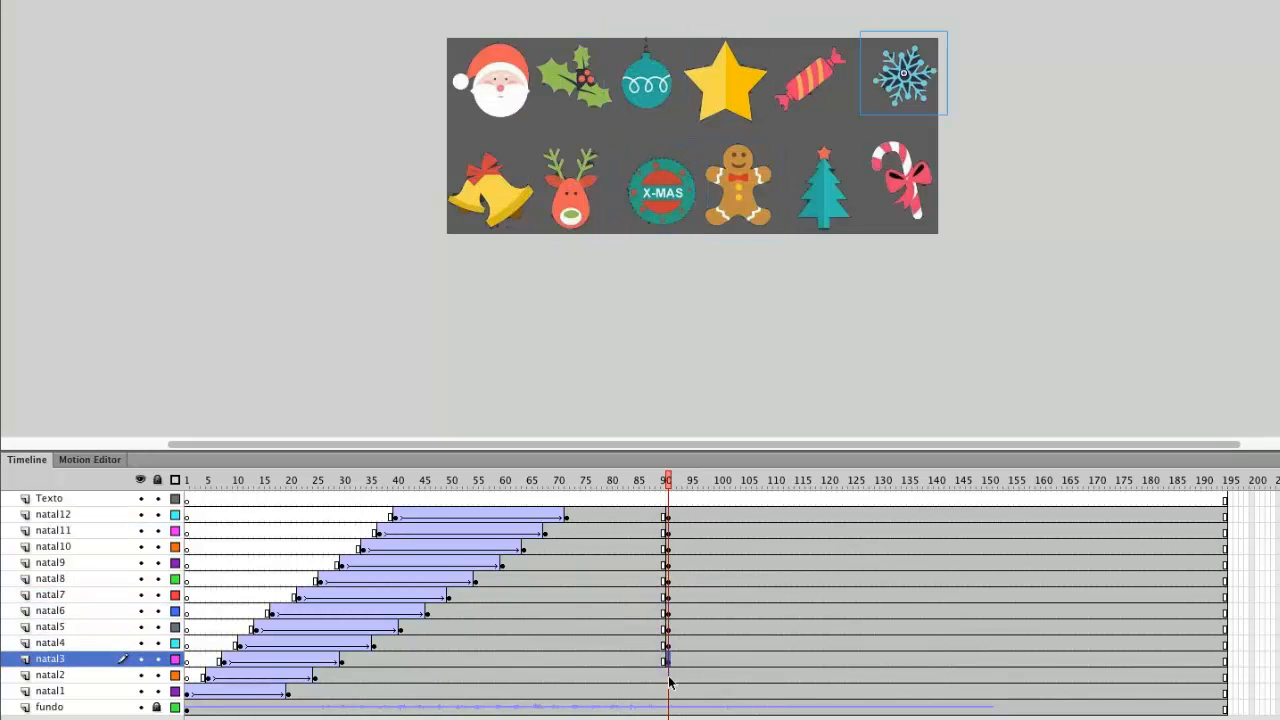
click(669, 677)
click(669, 692)
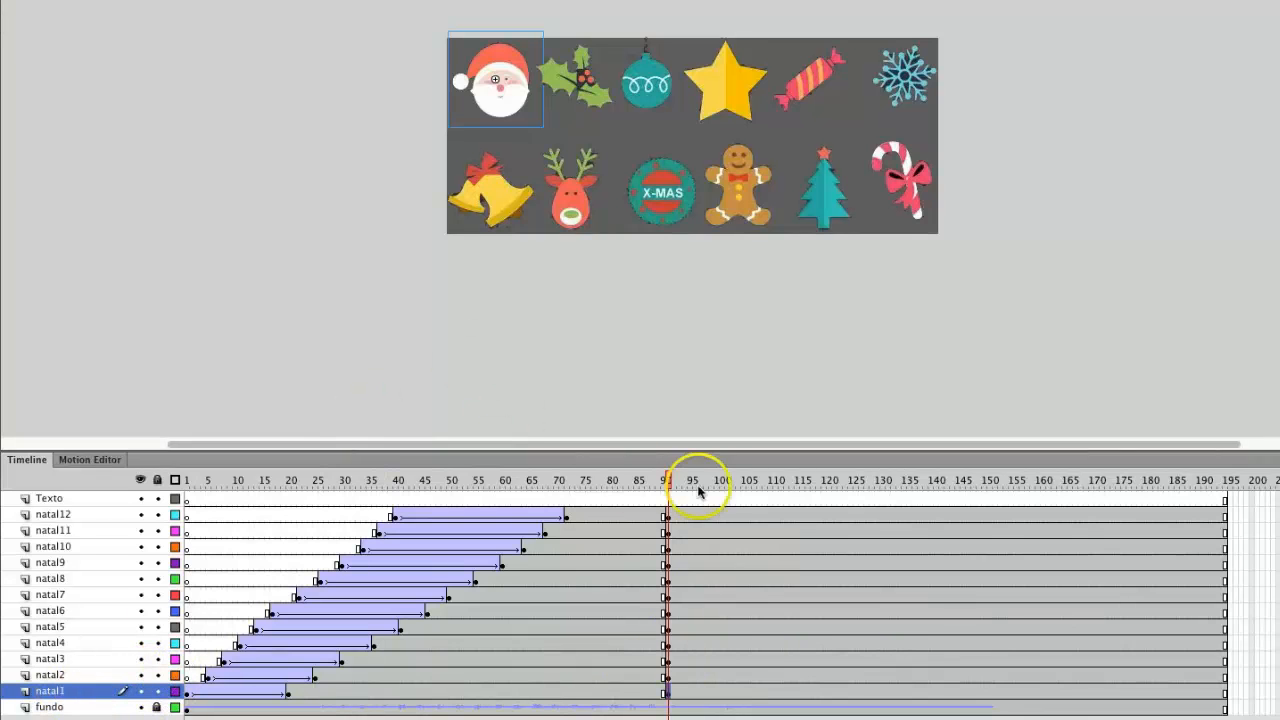
Animate Santa on natal1 with a classic tween from frame 90 to a new frame 105 keyframe just below the stage's lower left corner
drag(666, 484, 747, 697)
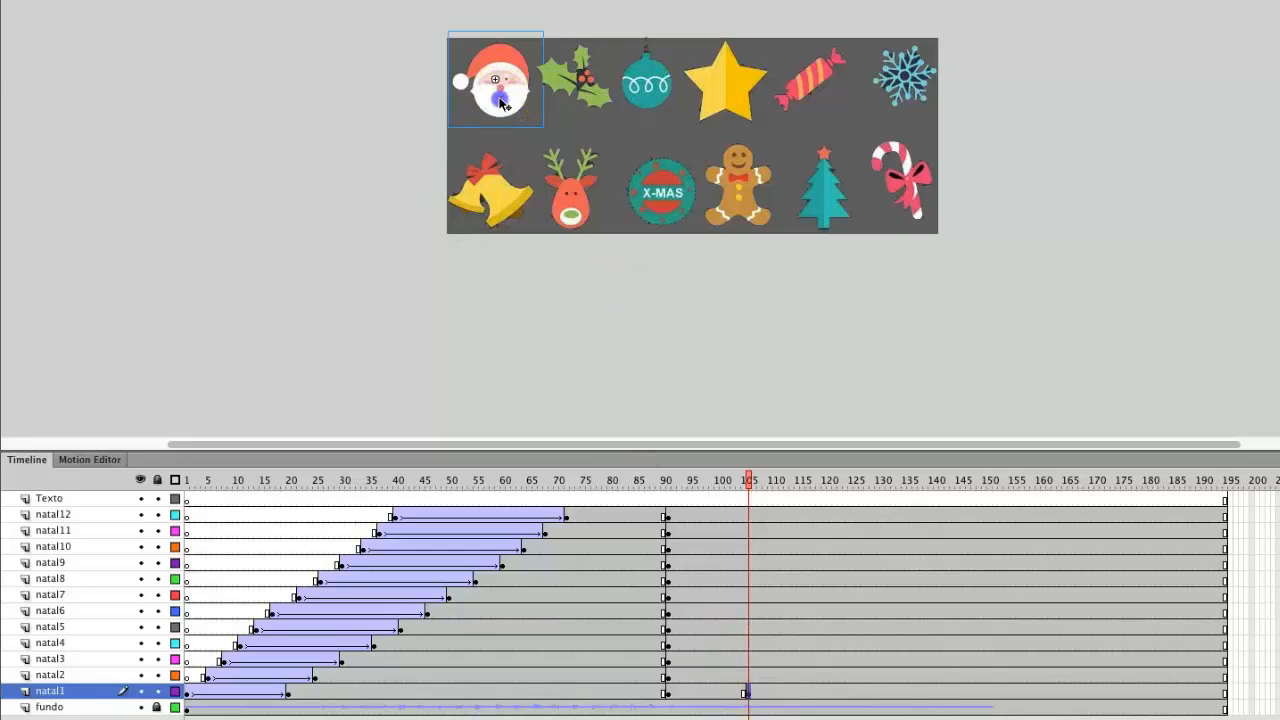
drag(500, 103, 488, 303)
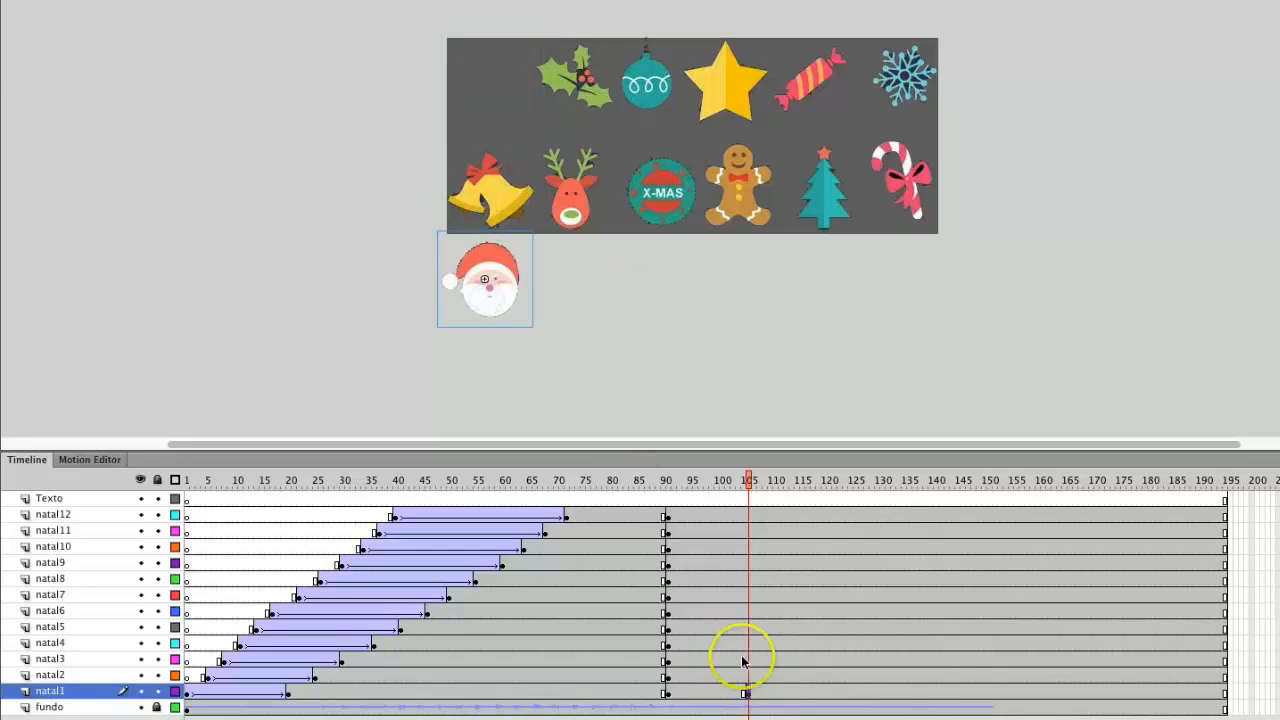
right_click(700, 693)
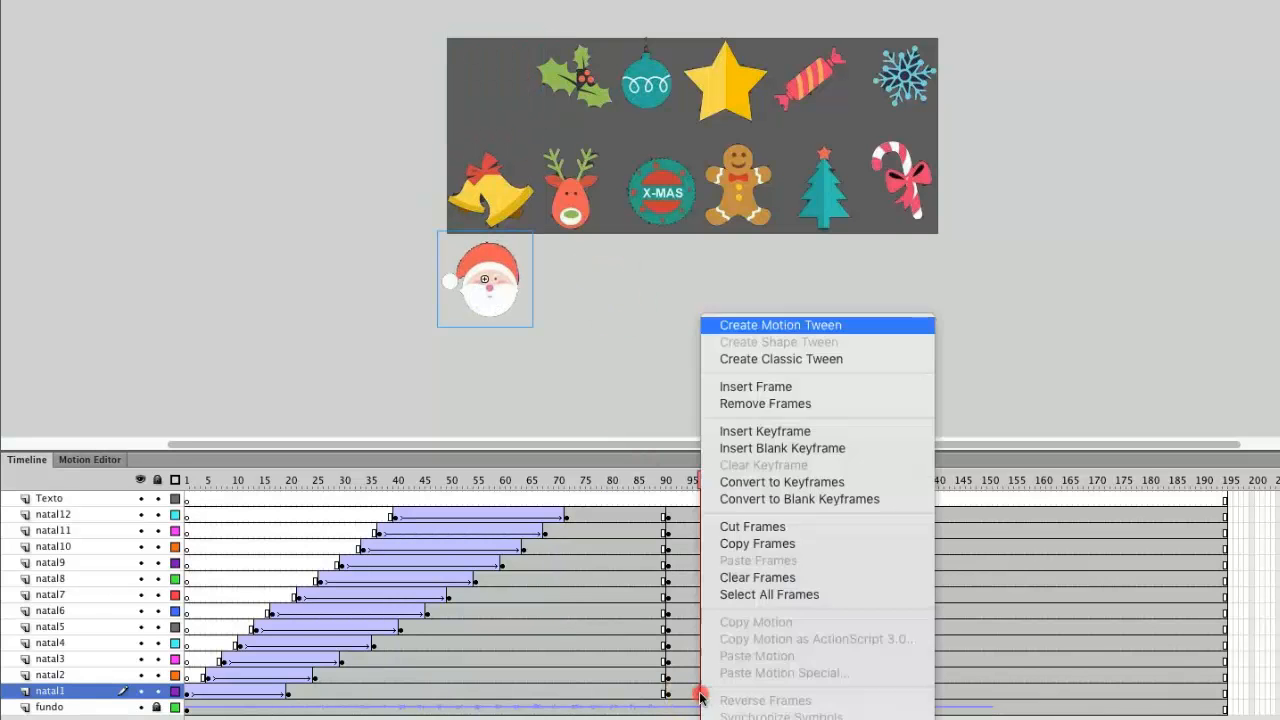
click(767, 360)
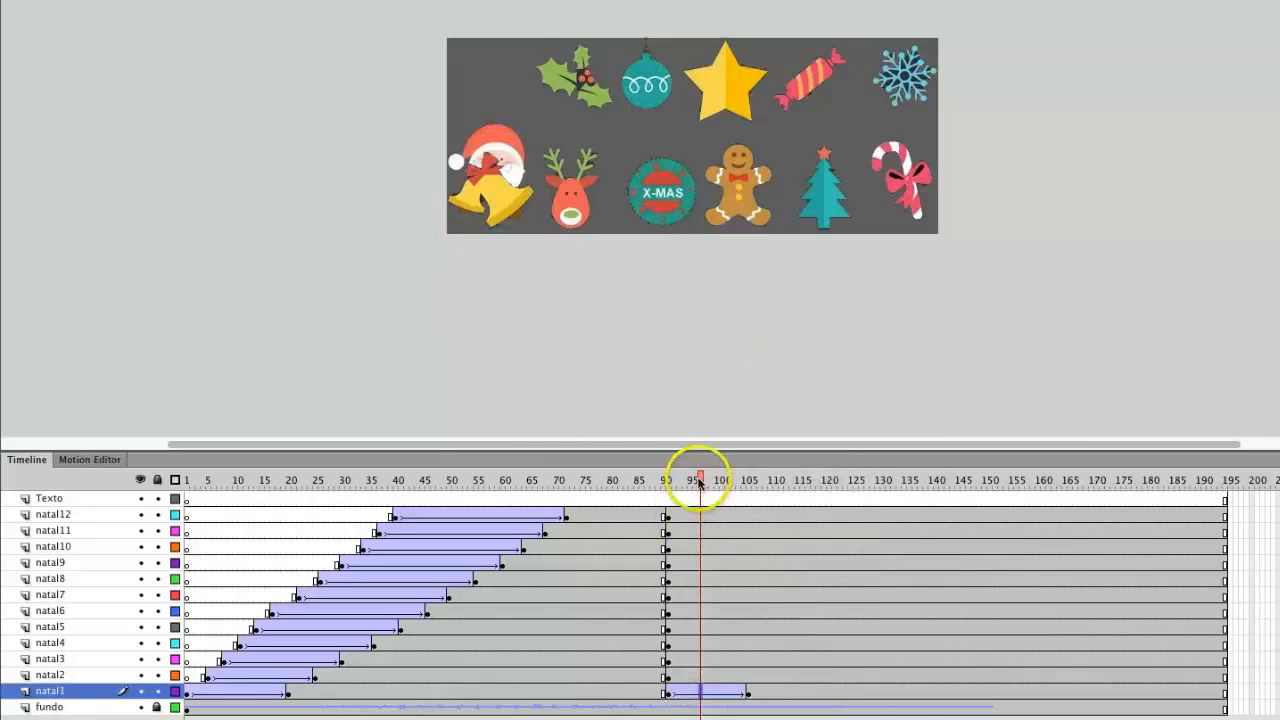
Scrub past Santa's exit up to about frame 139 and test the movie to check it
drag(700, 483, 931, 508)
click(567, 272)
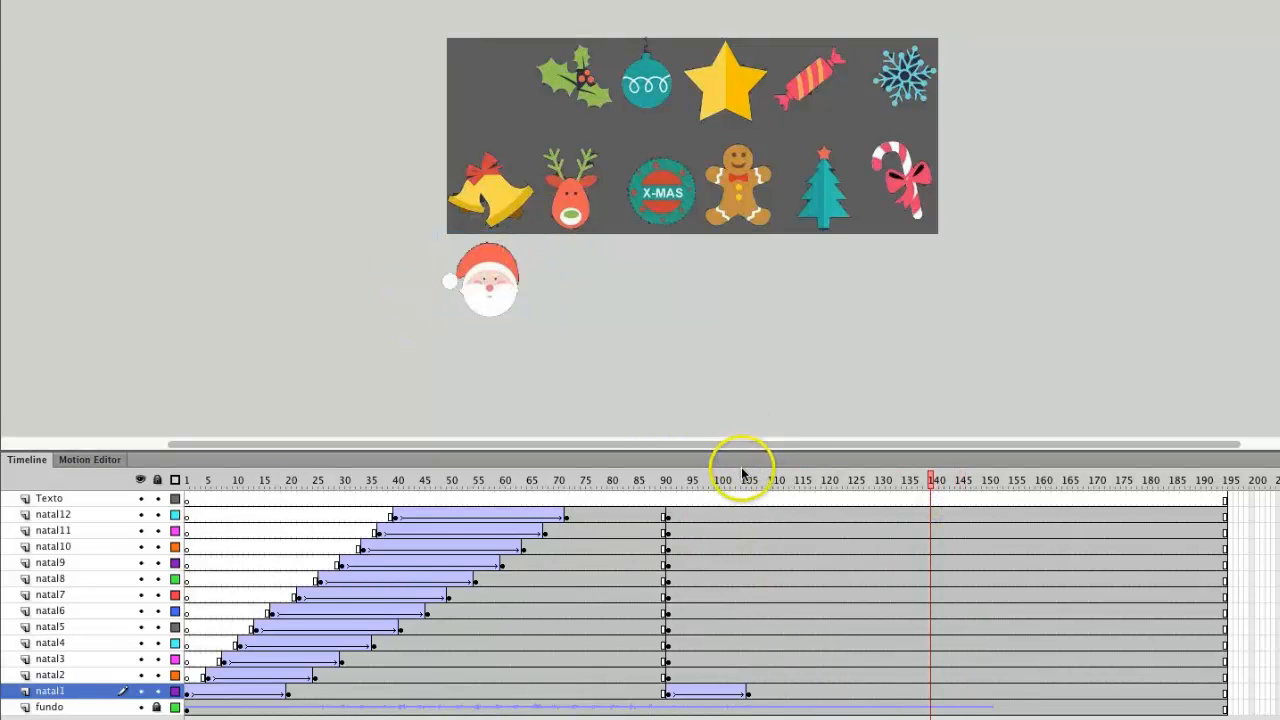
key(super+Return)
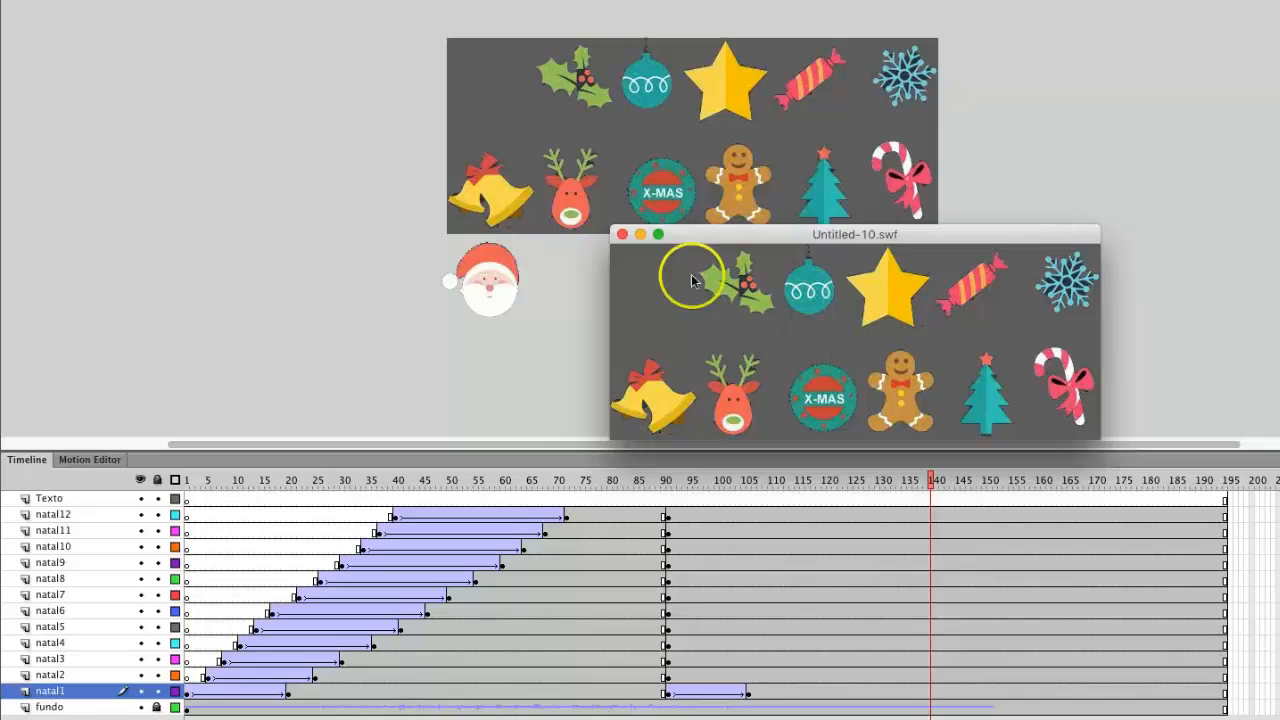
click(623, 235)
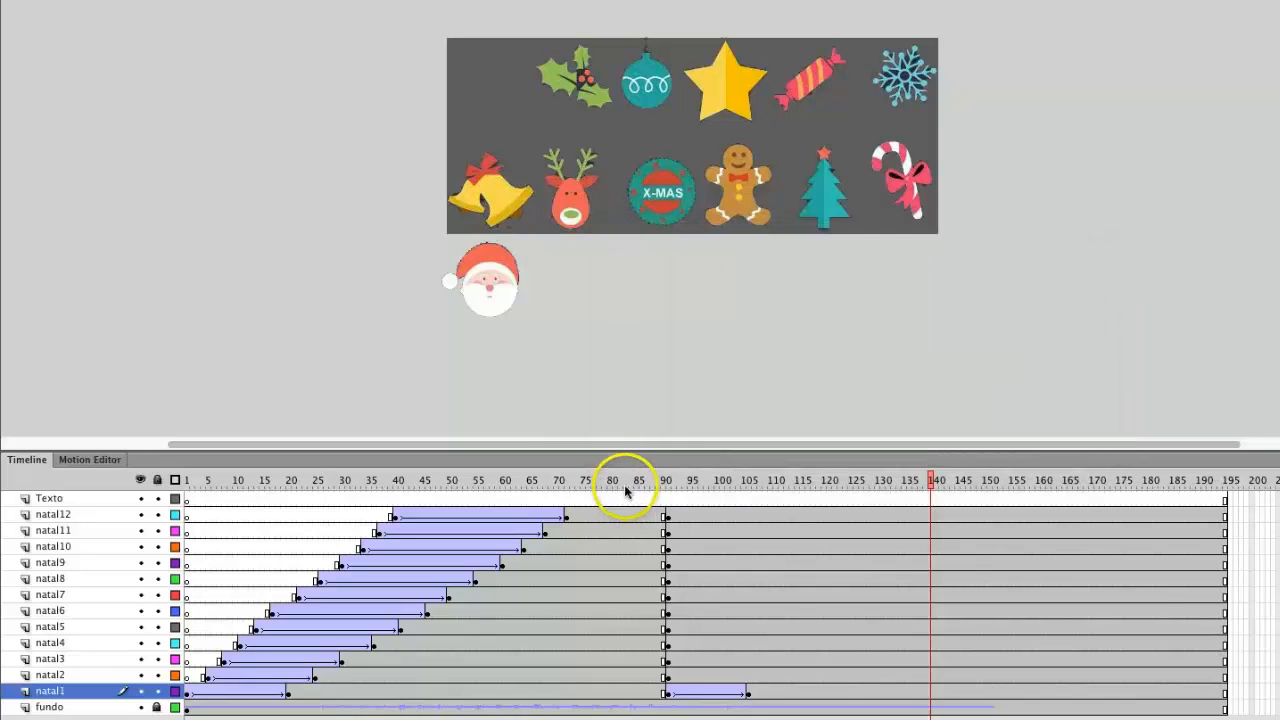
Shift natal2's frame 90 keyframe to frame 93 and compare the timing with the staggered entrances
click(690, 678)
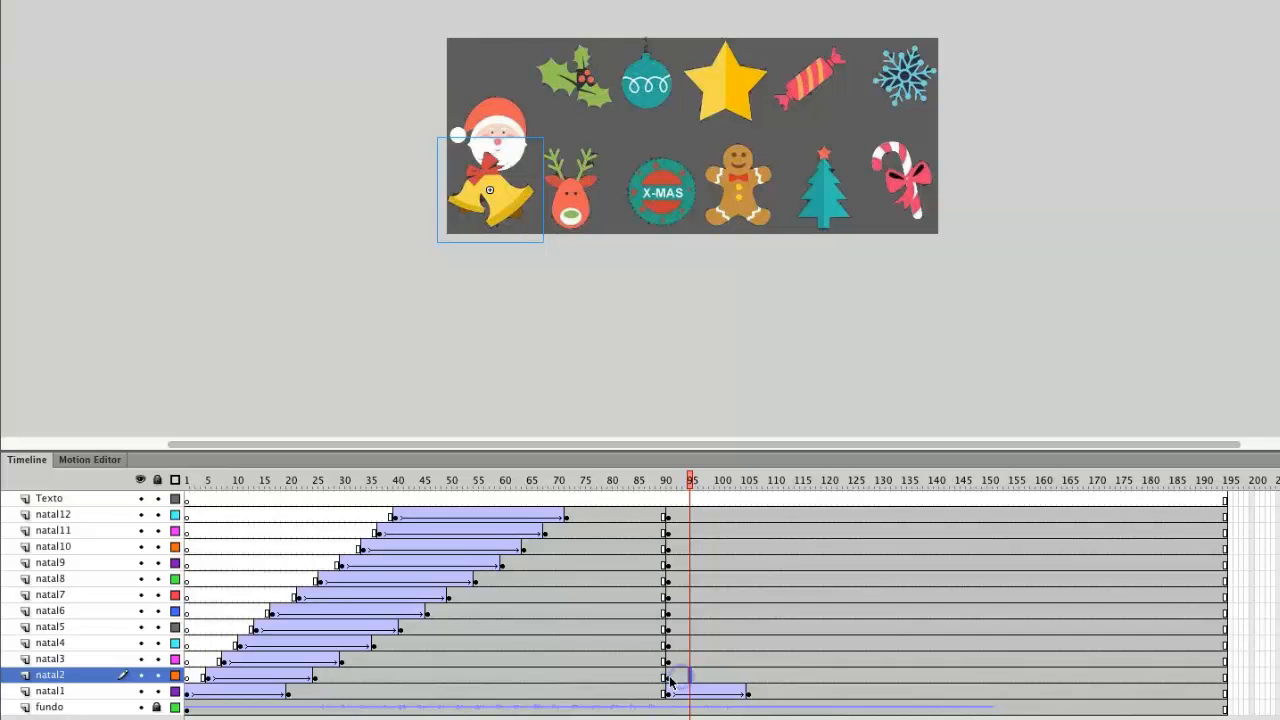
key(ctrl+z)
click(670, 683)
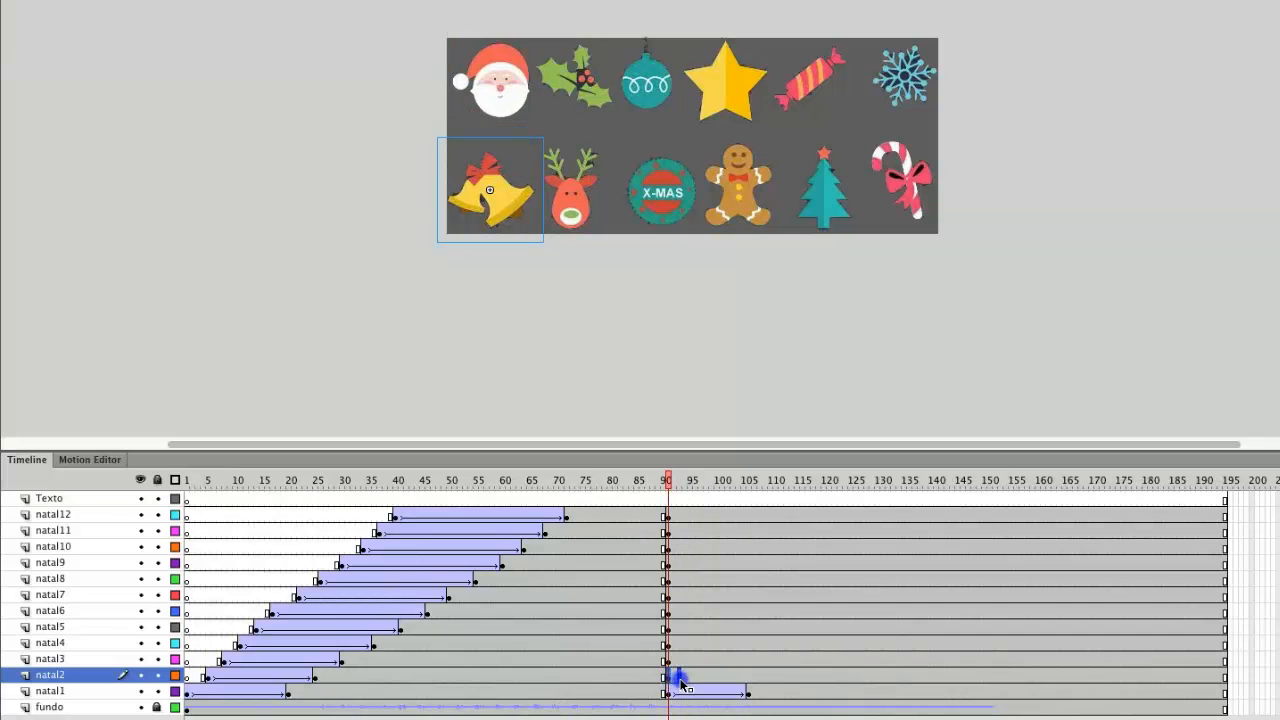
drag(684, 681, 686, 688)
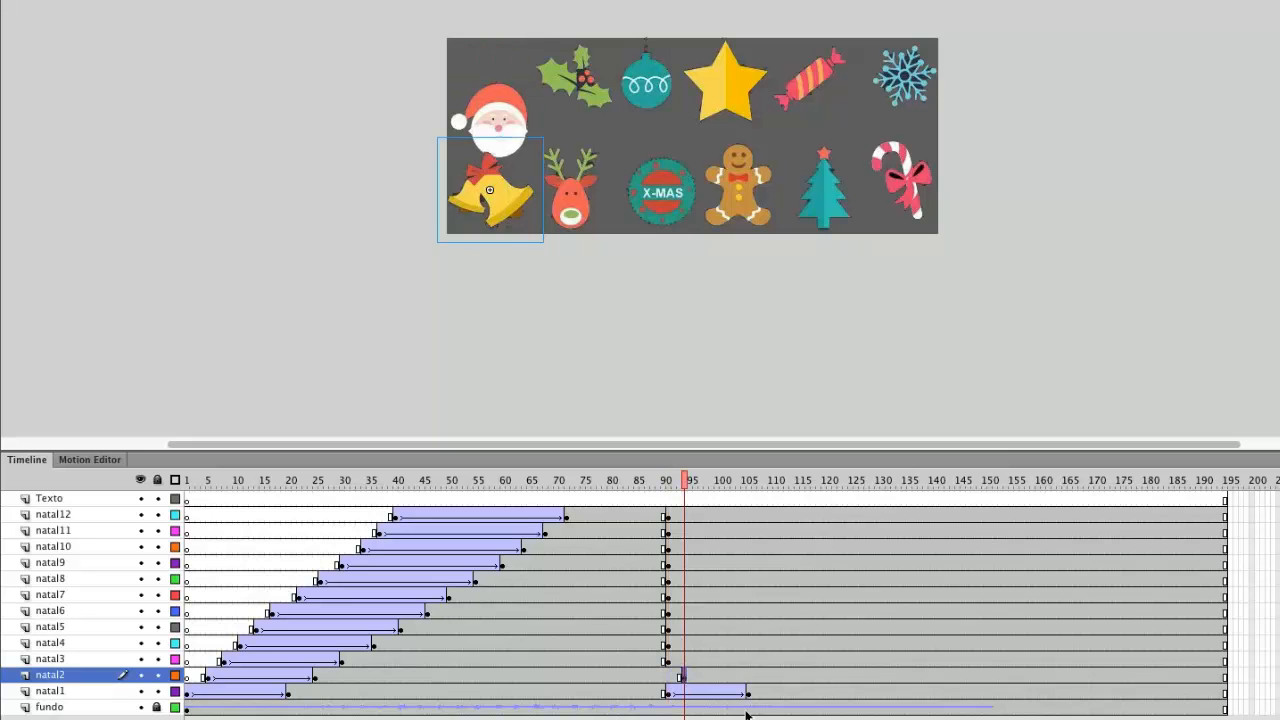
click(769, 678)
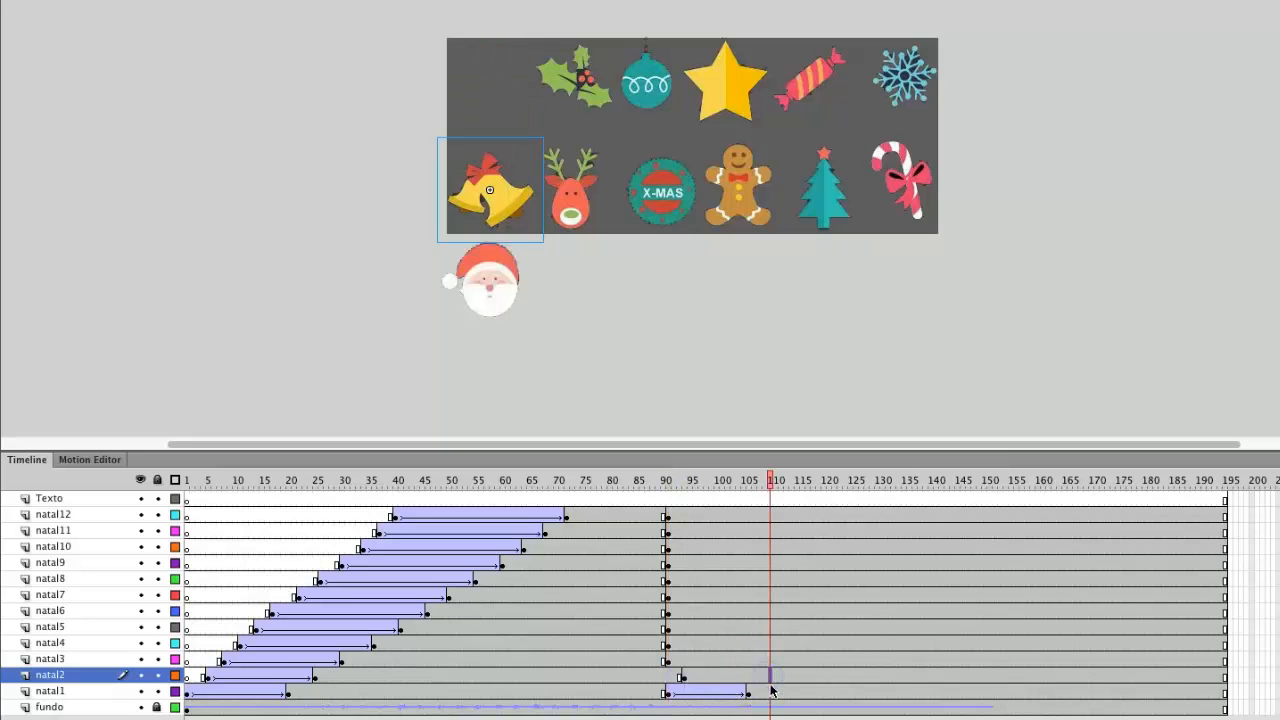
click(685, 678)
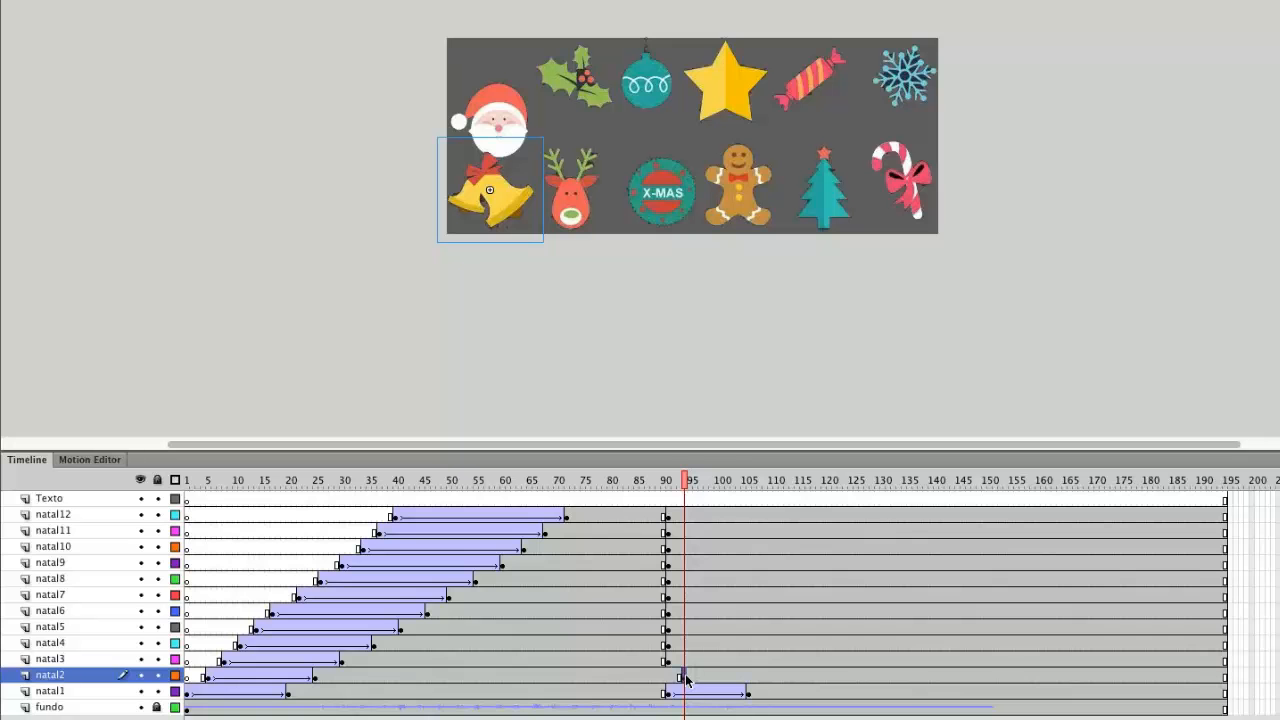
drag(686, 478, 350, 522)
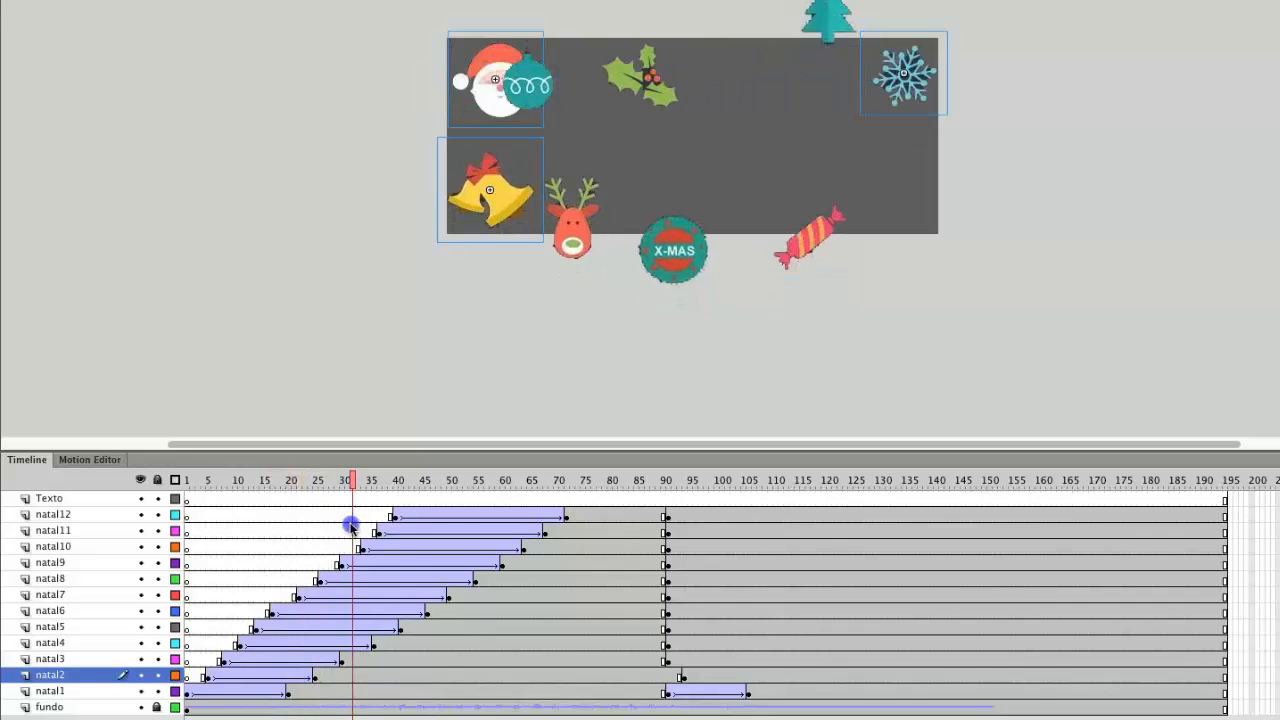
Animate the bells on natal2 with a classic tween from frame 93 to a new frame 108 keyframe beyond the stage's right edge
click(766, 678)
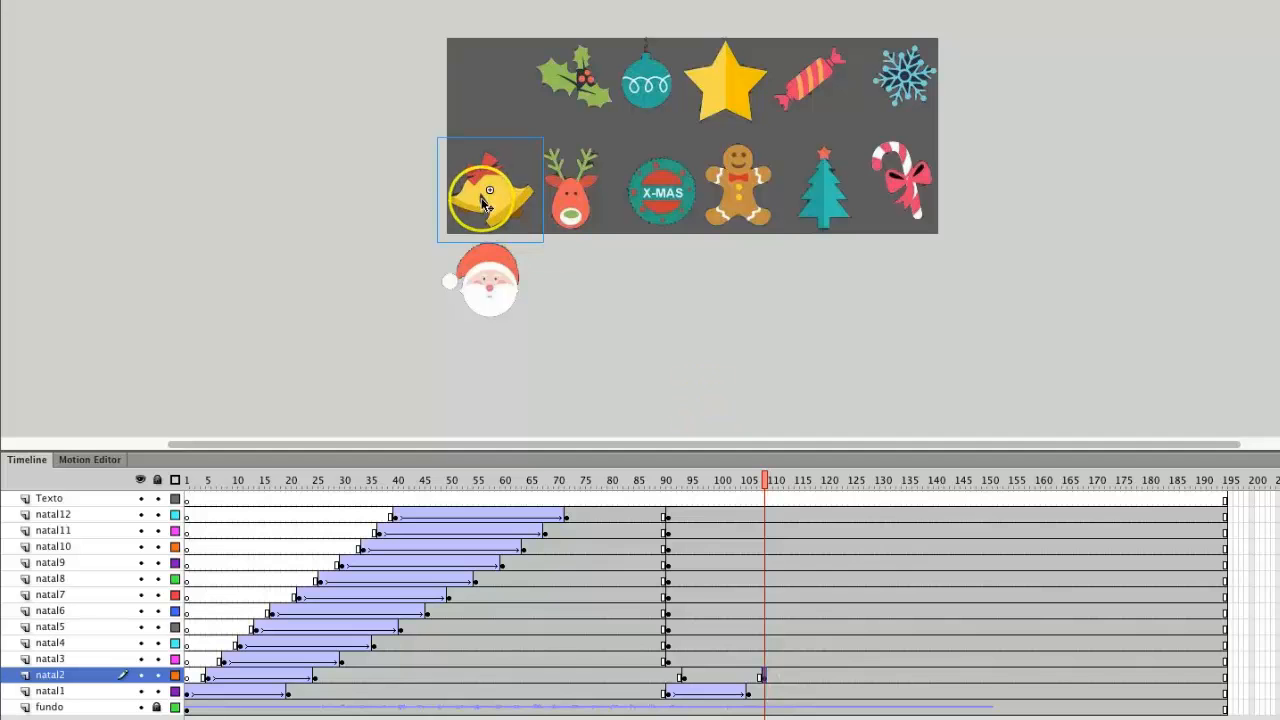
drag(490, 200, 1000, 200)
click(684, 670)
right_click(711, 683)
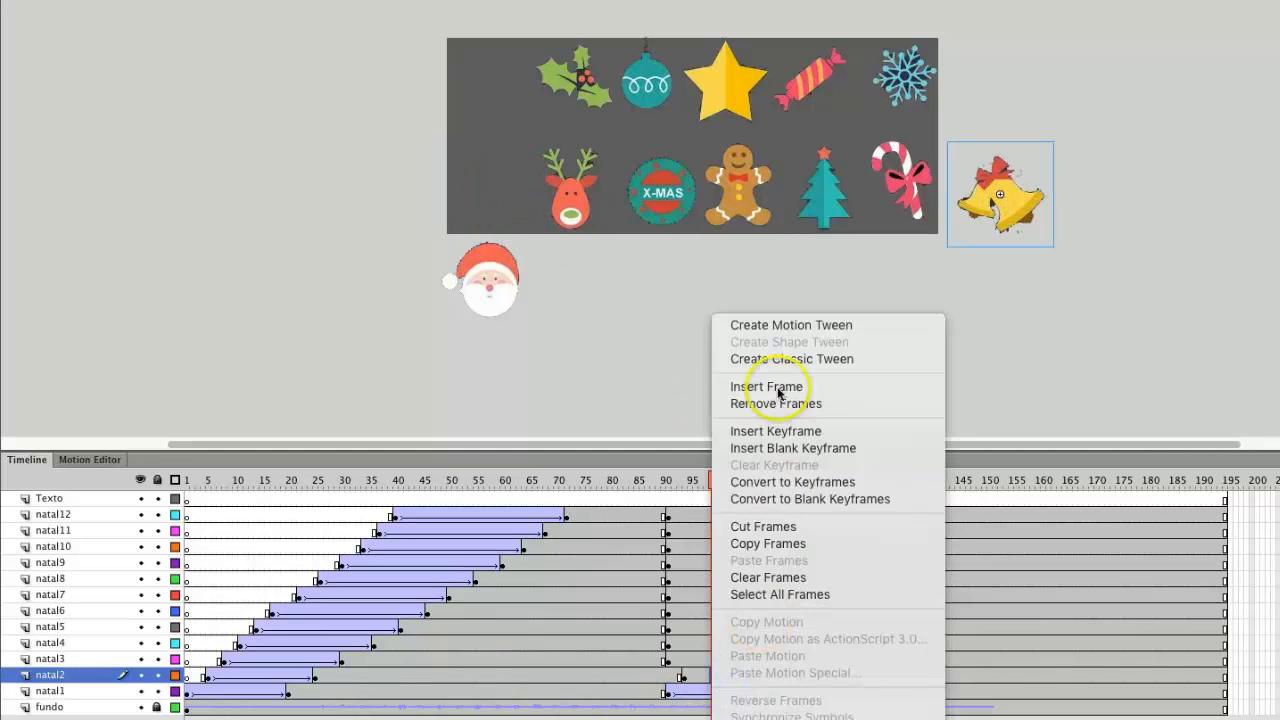
click(765, 357)
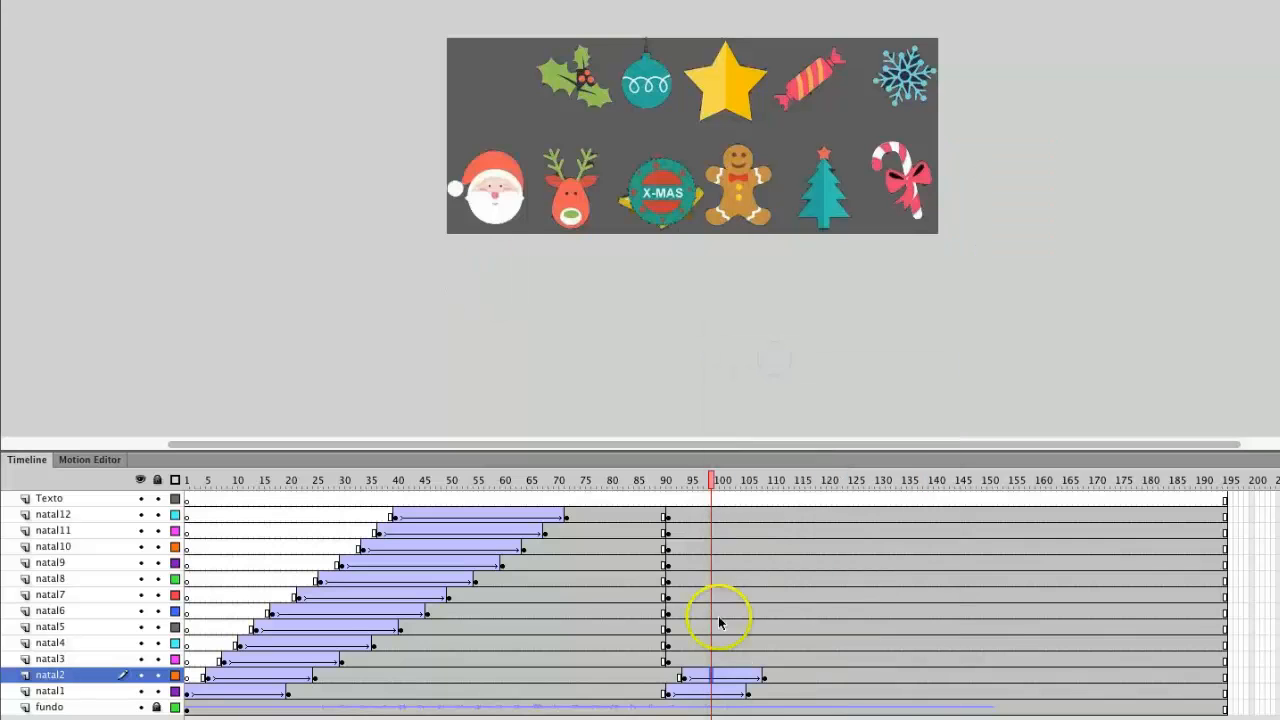
Check the start and end frames of the bells' exit and test the movie
click(688, 679)
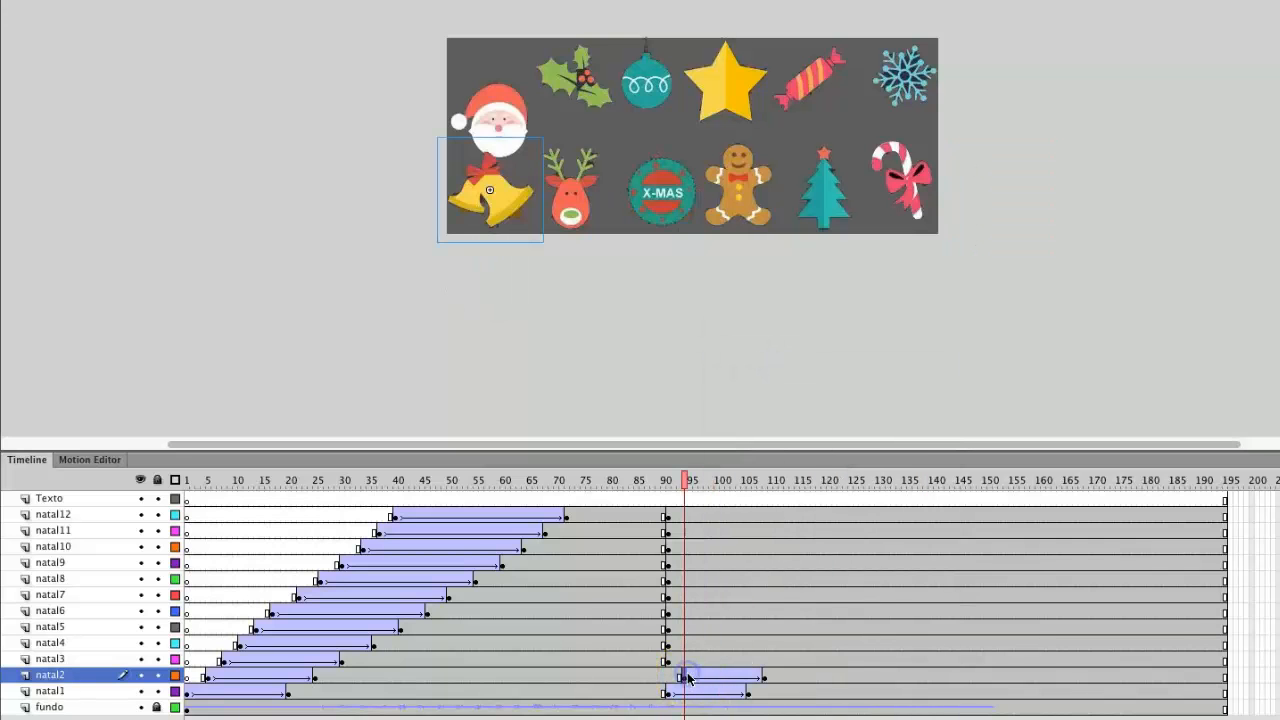
click(766, 679)
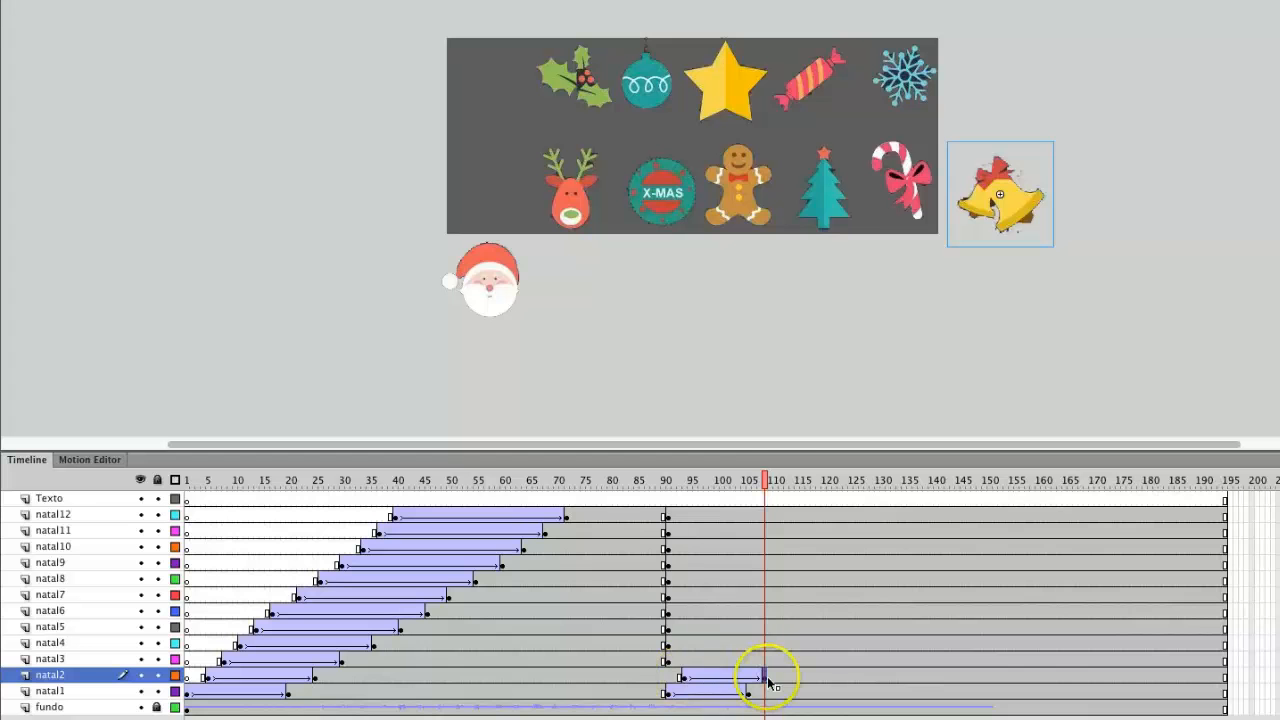
drag(766, 478, 788, 516)
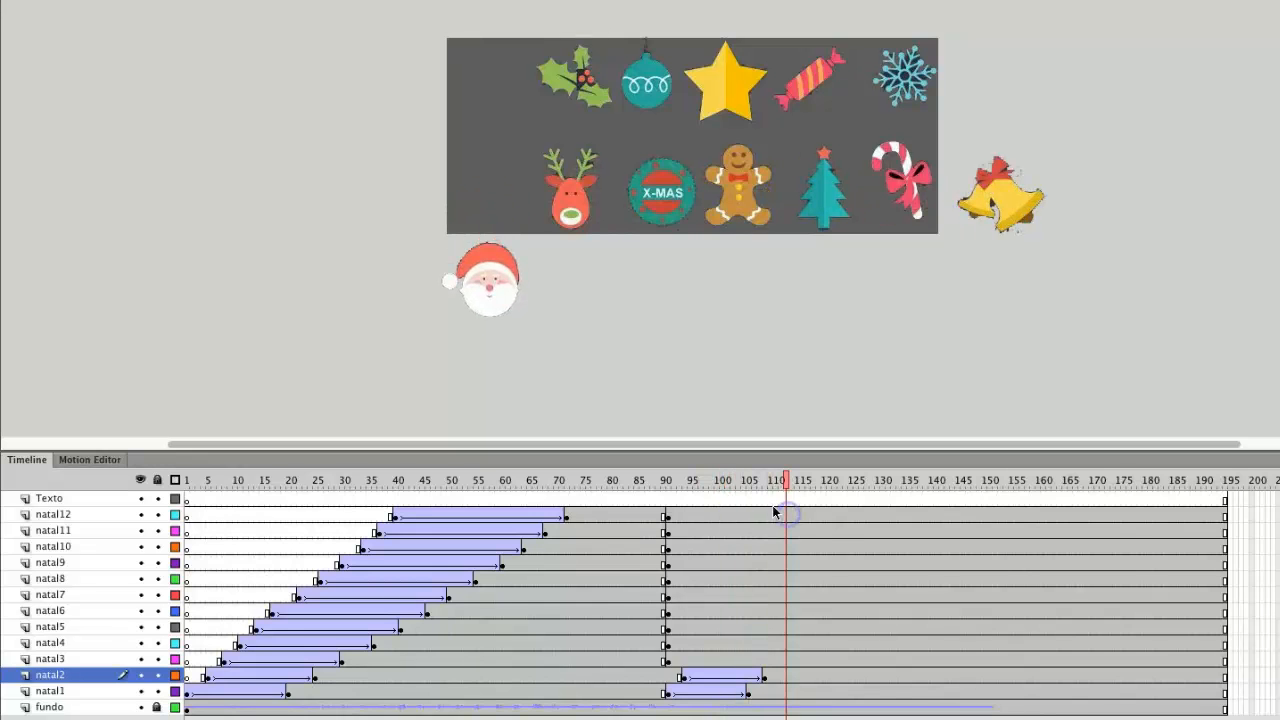
key(ctrl+Return)
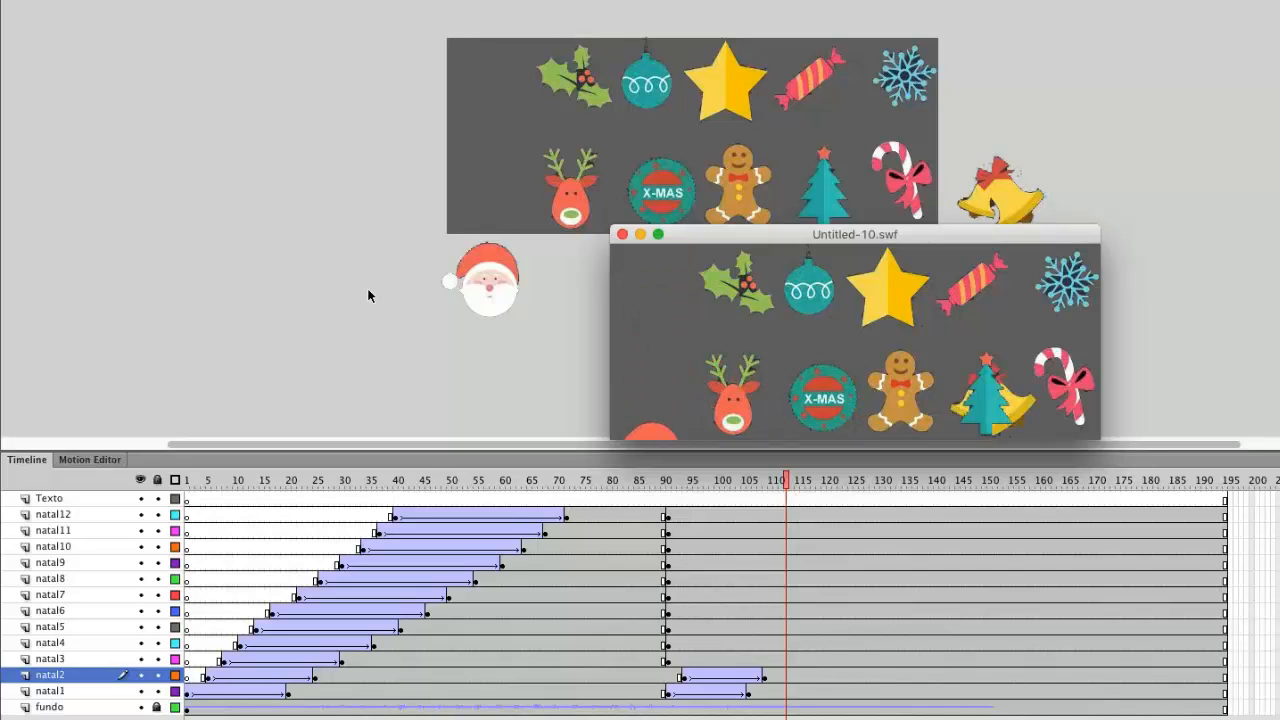
click(622, 234)
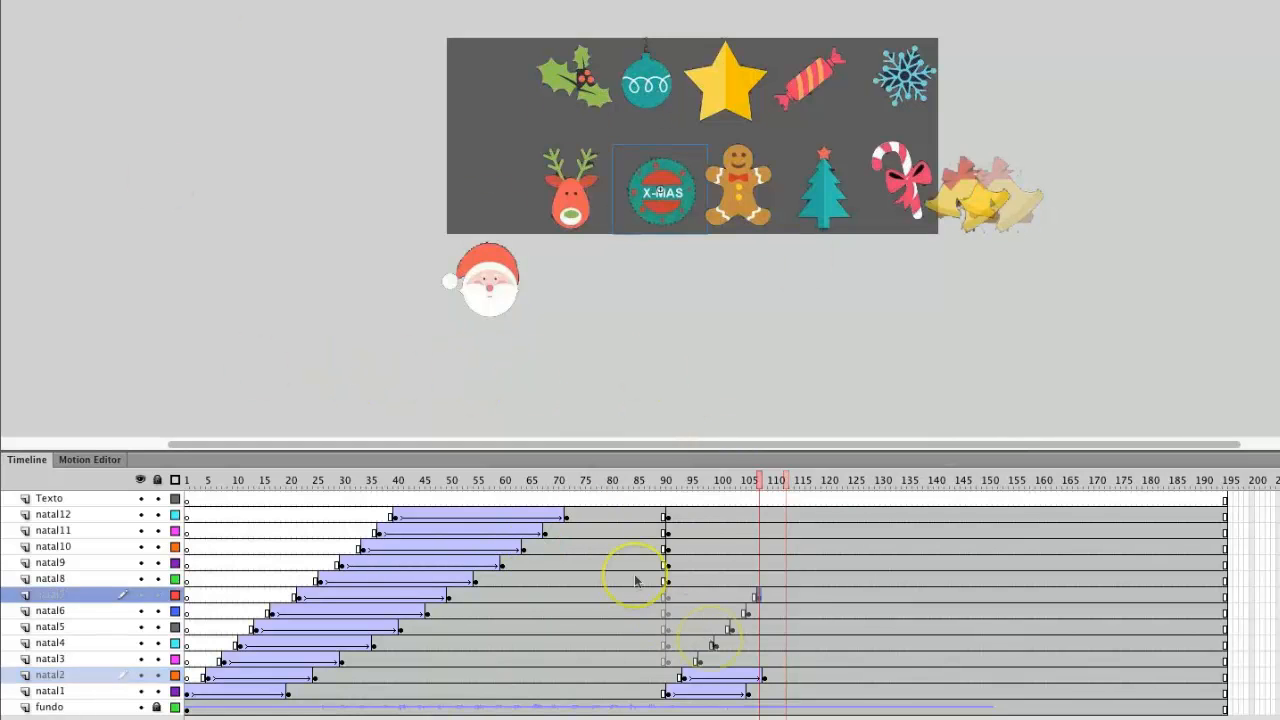
Shift the frame 90 keyframes of natal8 to frame 109 and natal9 to frame 111
click(668, 582)
click(669, 582)
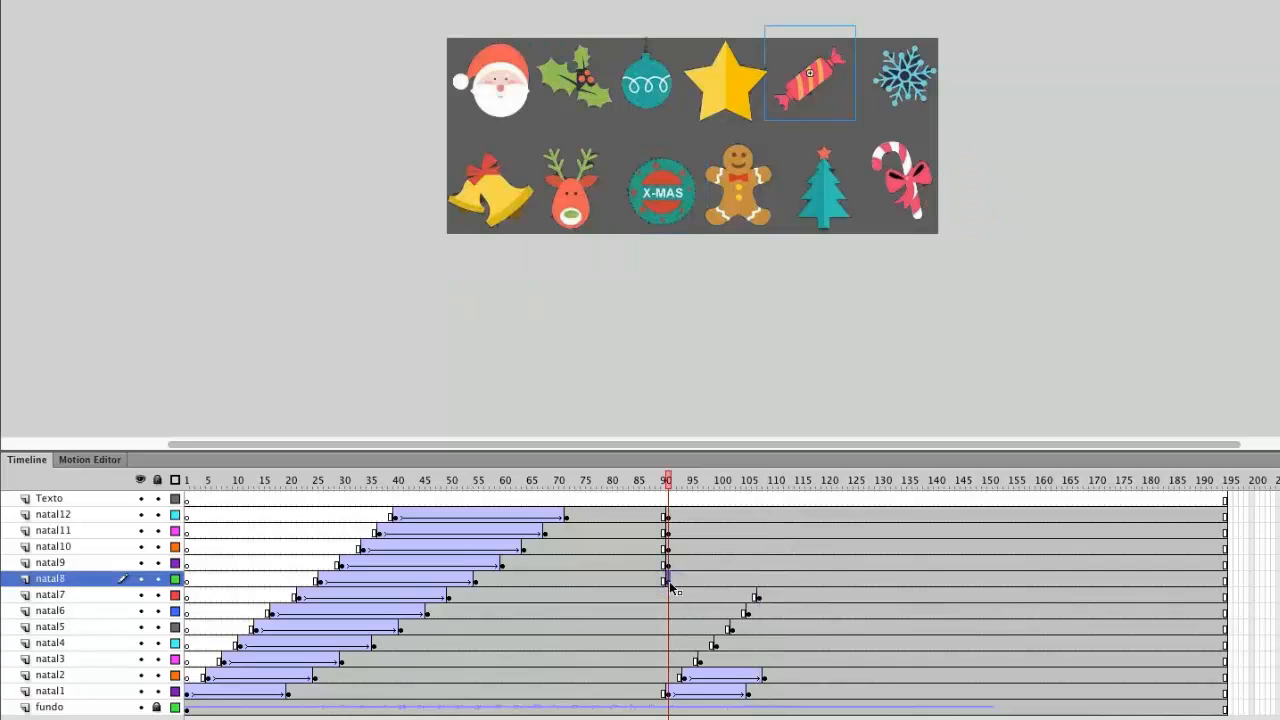
click(770, 582)
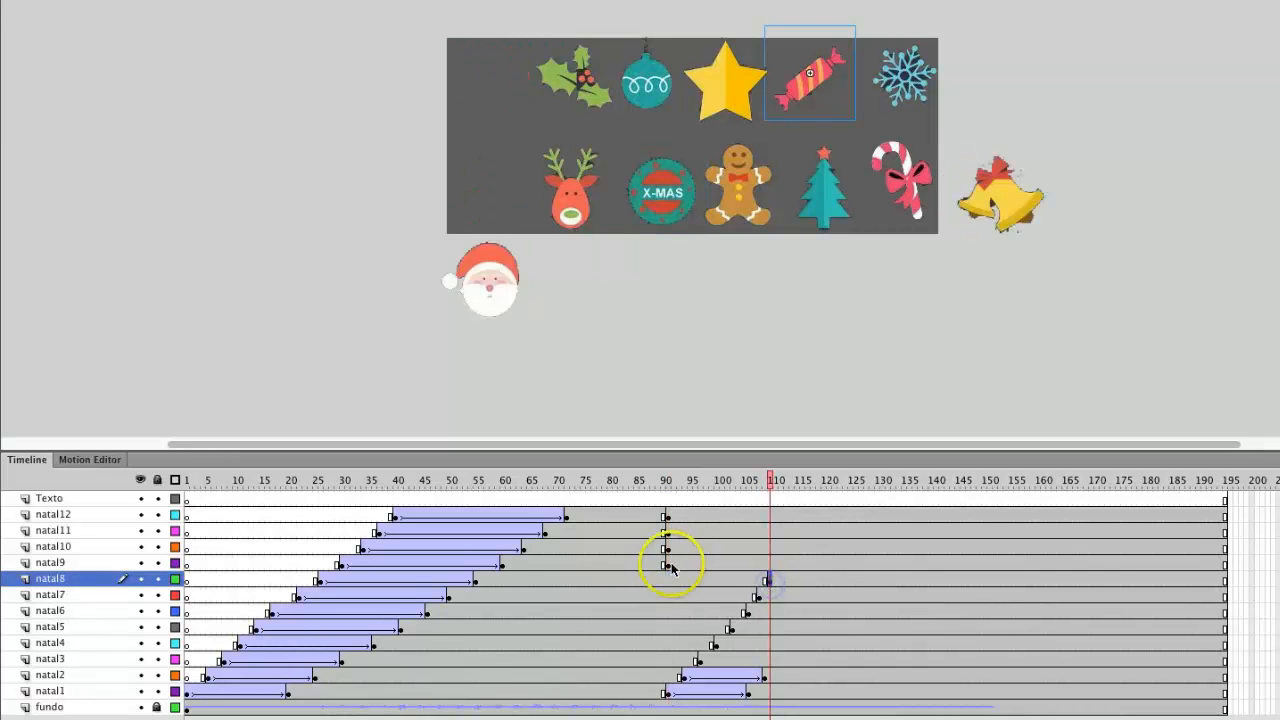
click(668, 566)
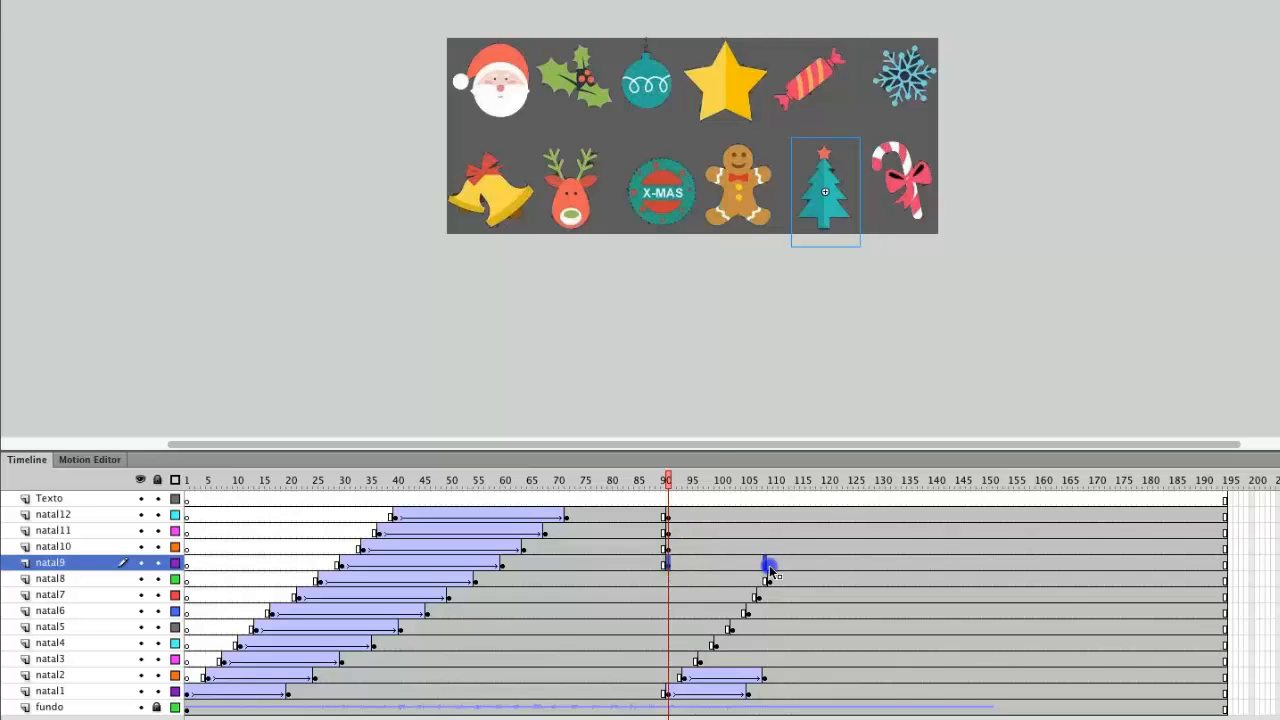
click(781, 566)
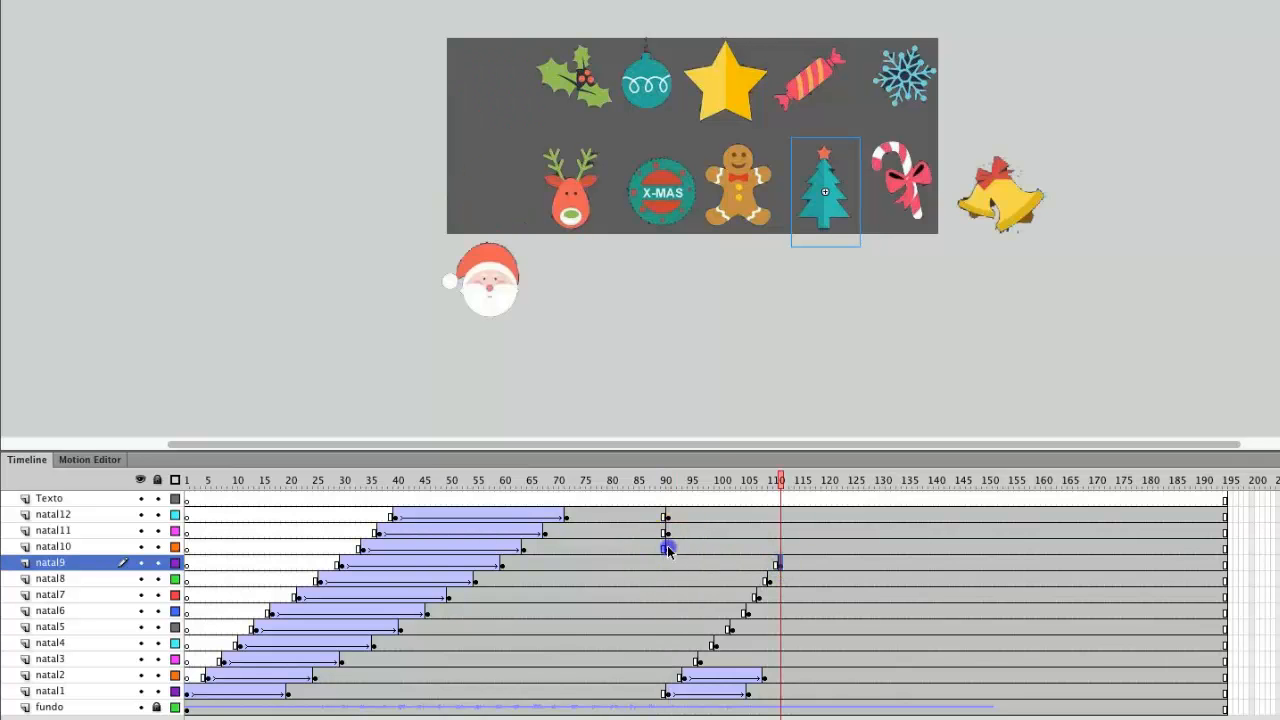
Shift the frame 90 keyframes of natal10, natal11 and natal12 to frames 113, 115 and 117
click(667, 548)
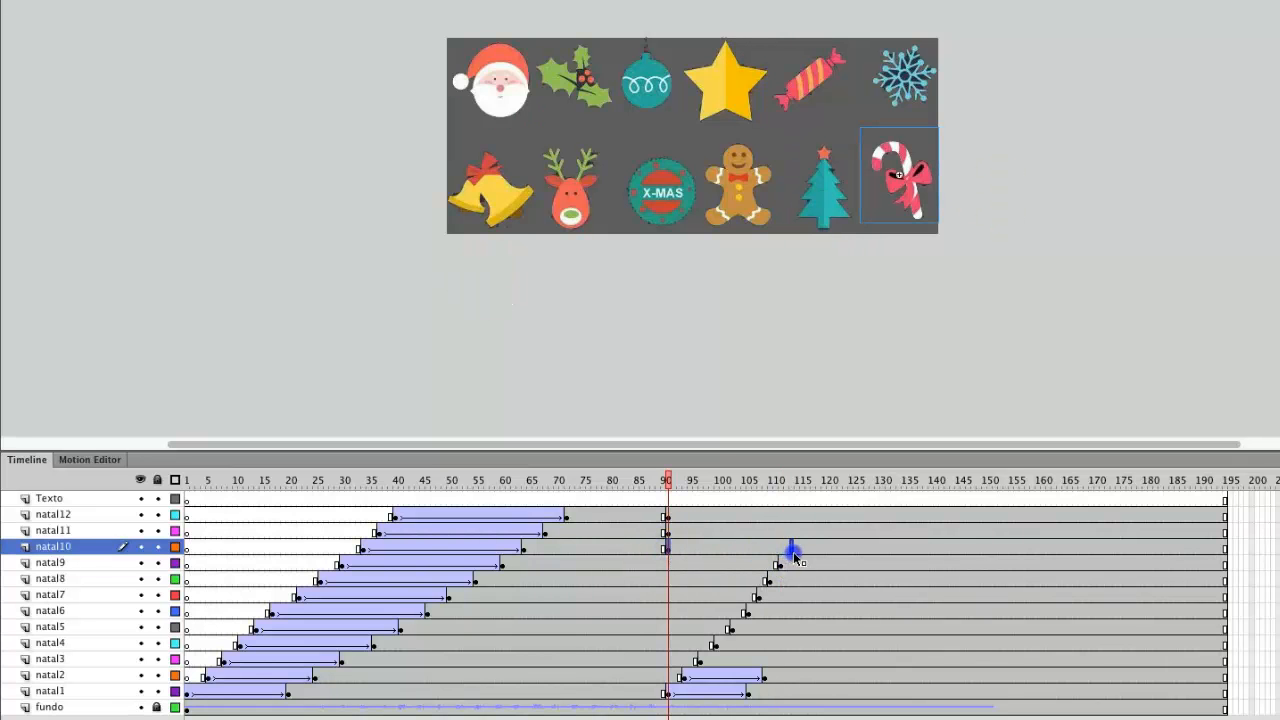
click(790, 548)
click(668, 533)
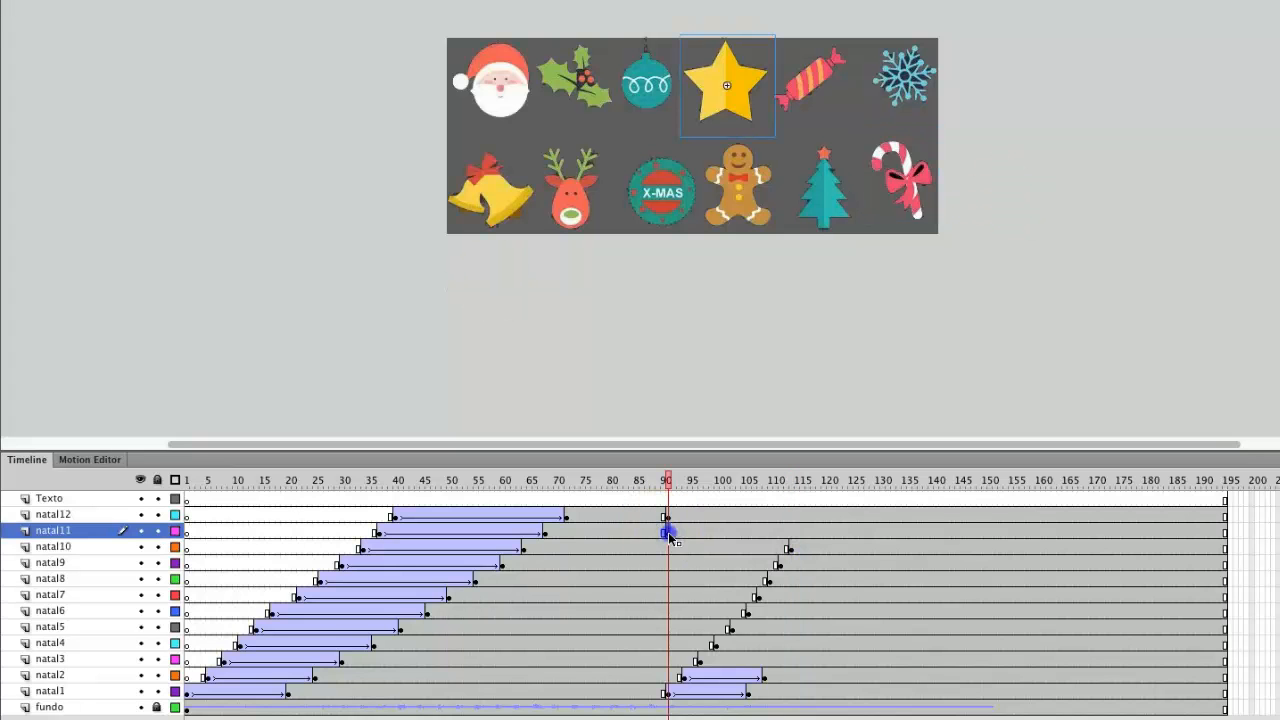
drag(803, 540, 800, 538)
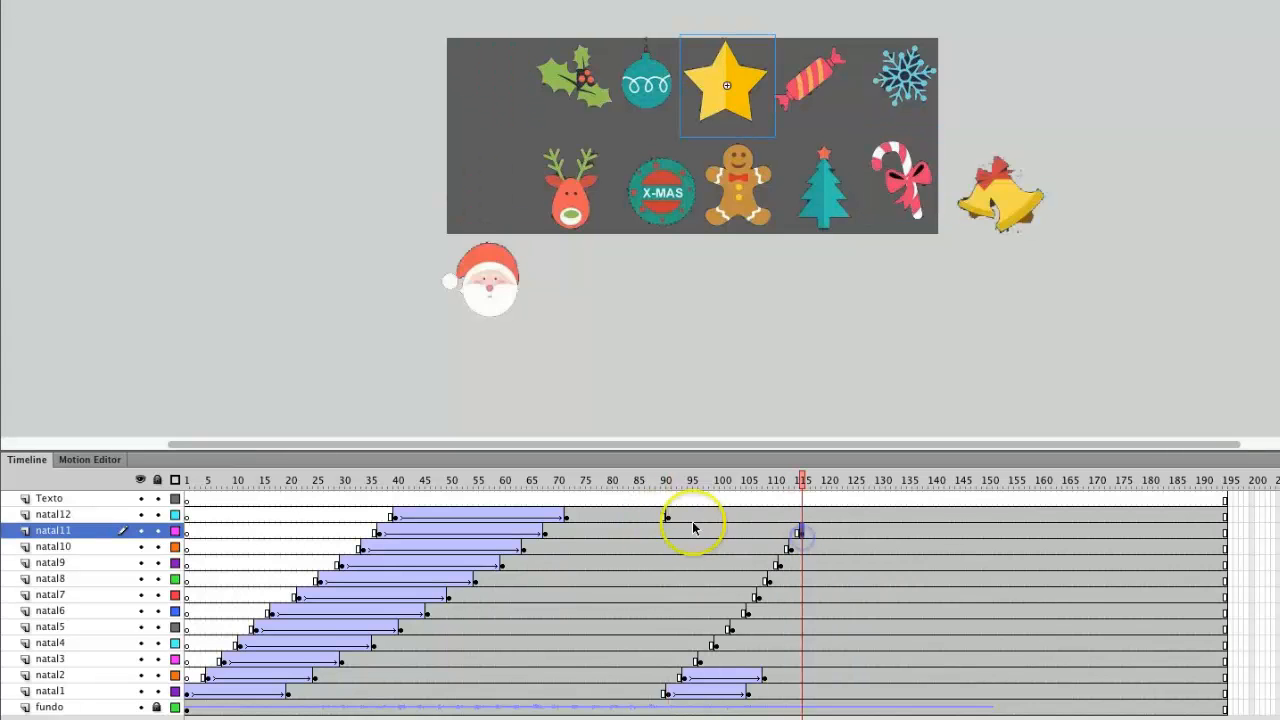
click(667, 516)
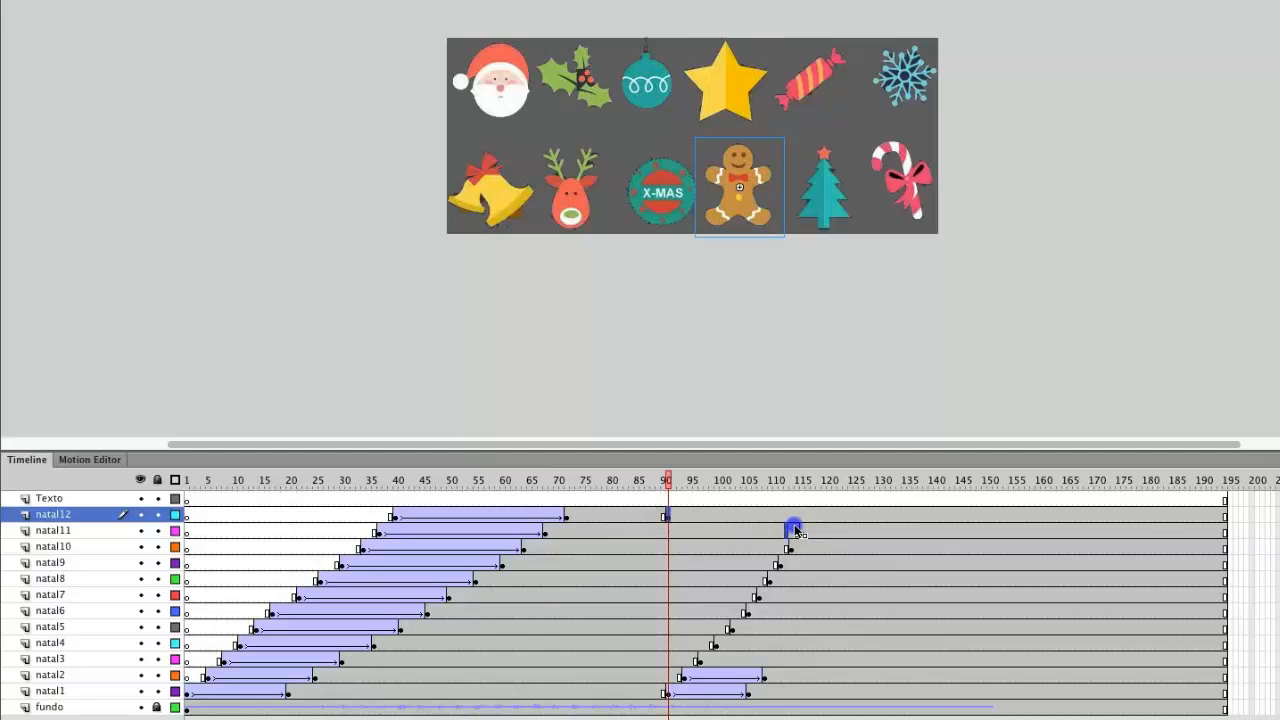
drag(815, 520, 812, 518)
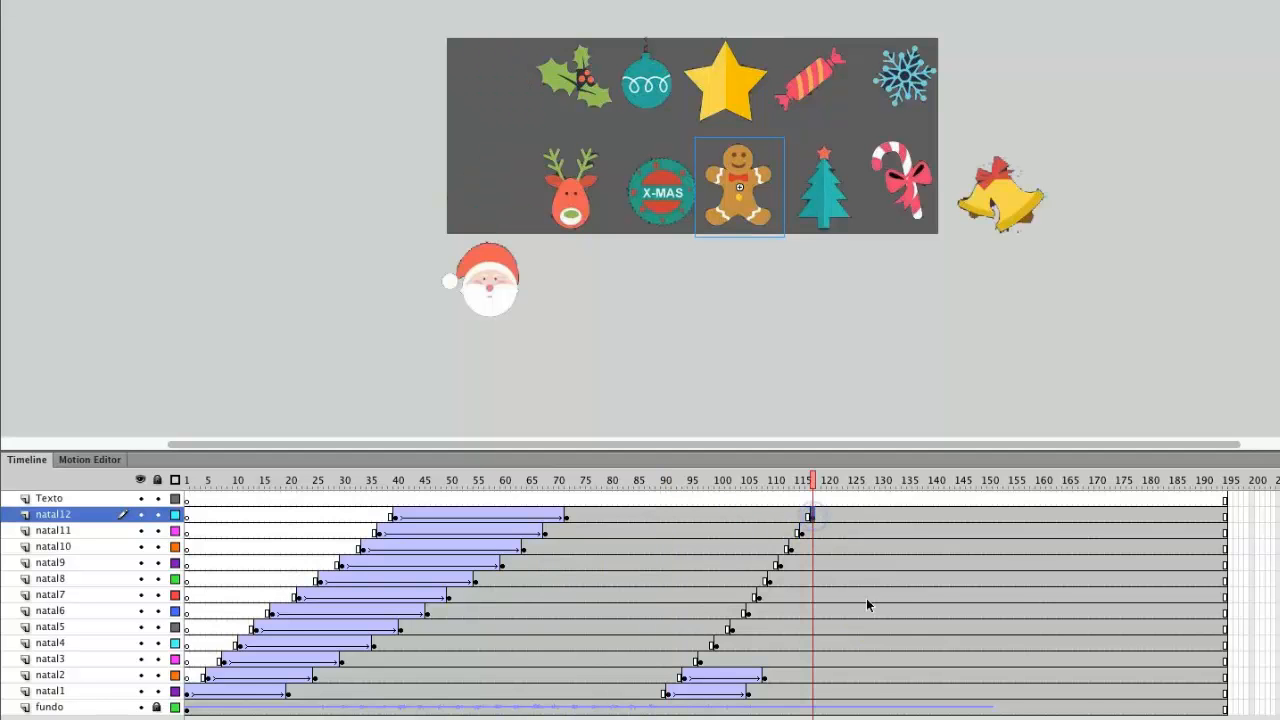
Animate the snowflake on natal3 with a classic tween from frame 96 to a new frame 111 keyframe beyond the stage's upper left corner
click(784, 664)
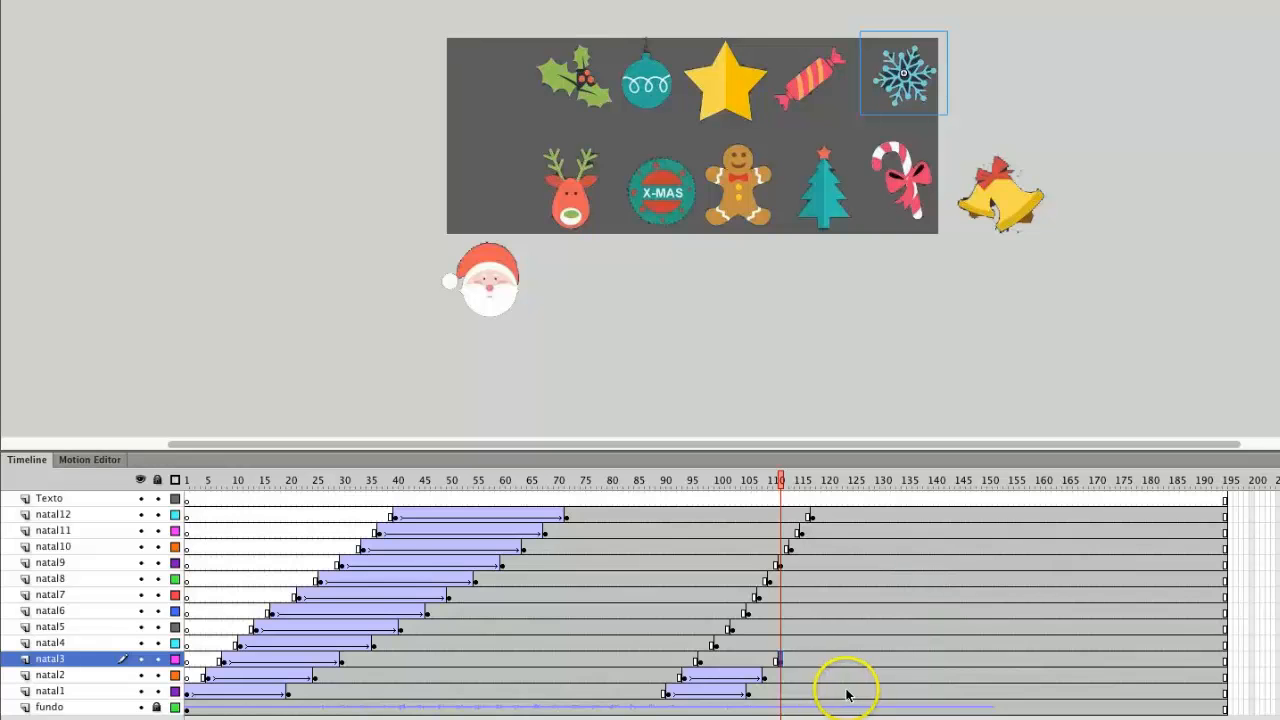
click(698, 662)
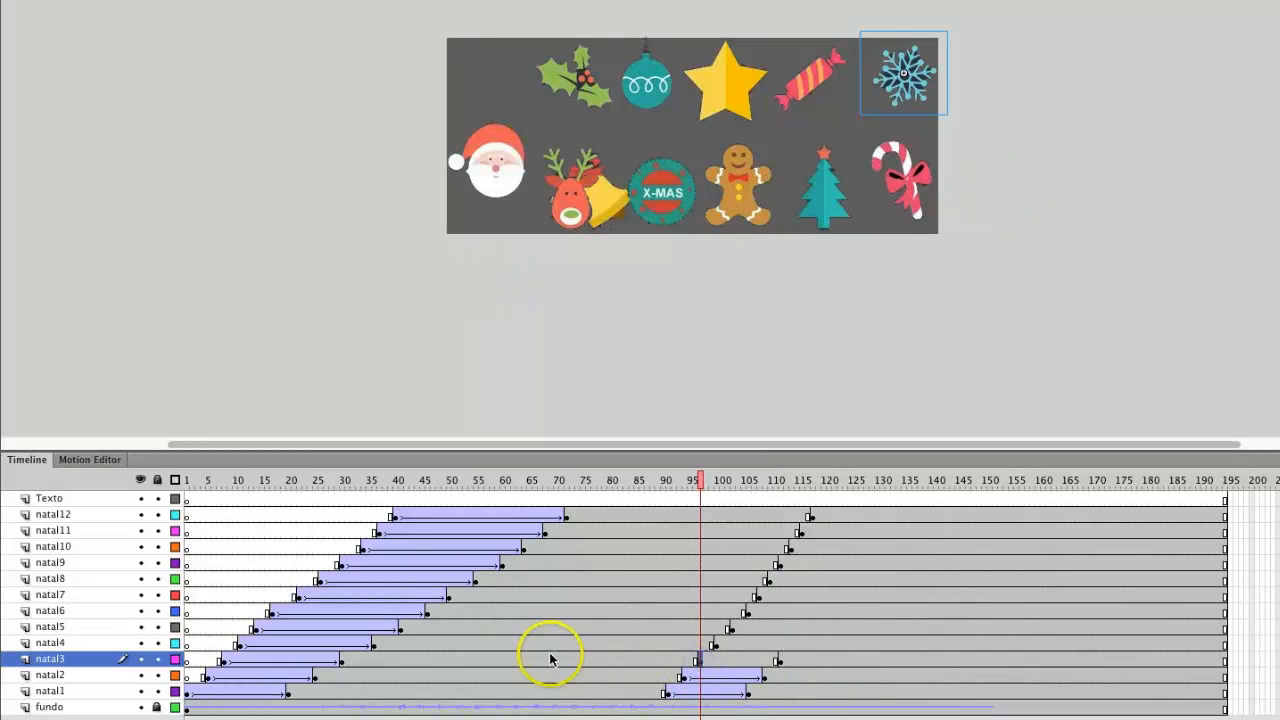
drag(625, 490, 782, 612)
click(779, 661)
click(934, 98)
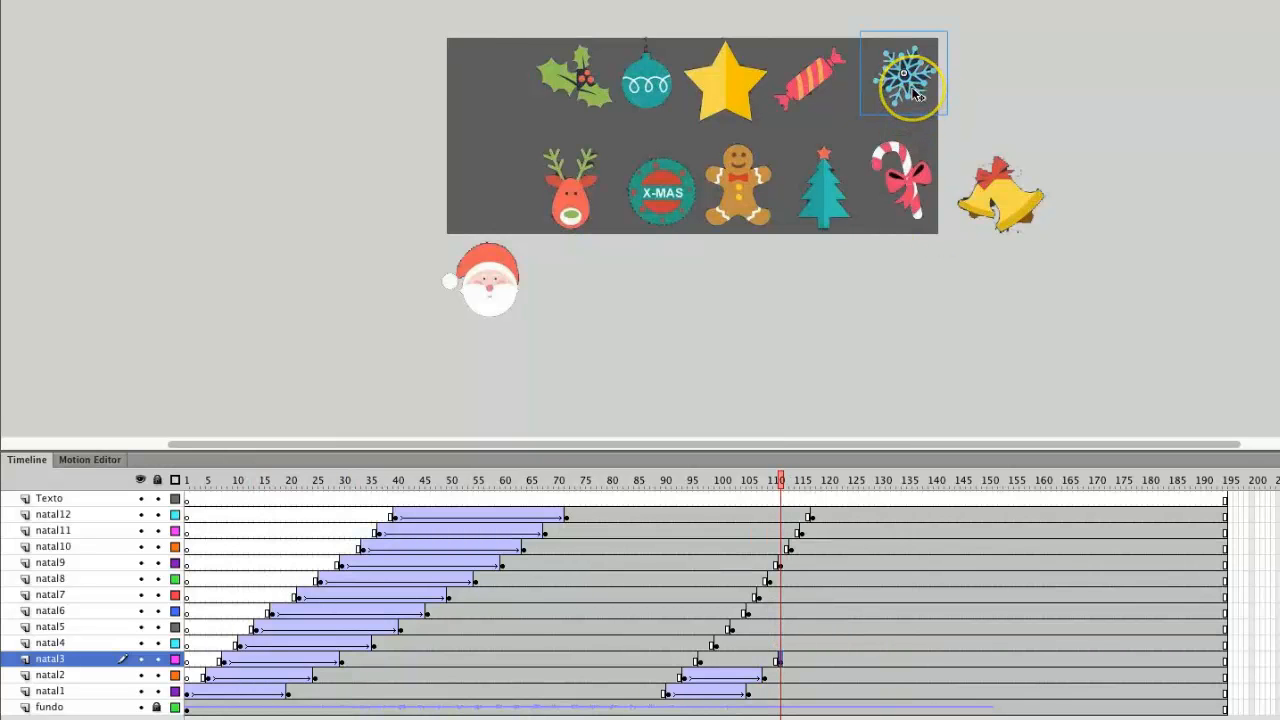
drag(914, 92, 418, 90)
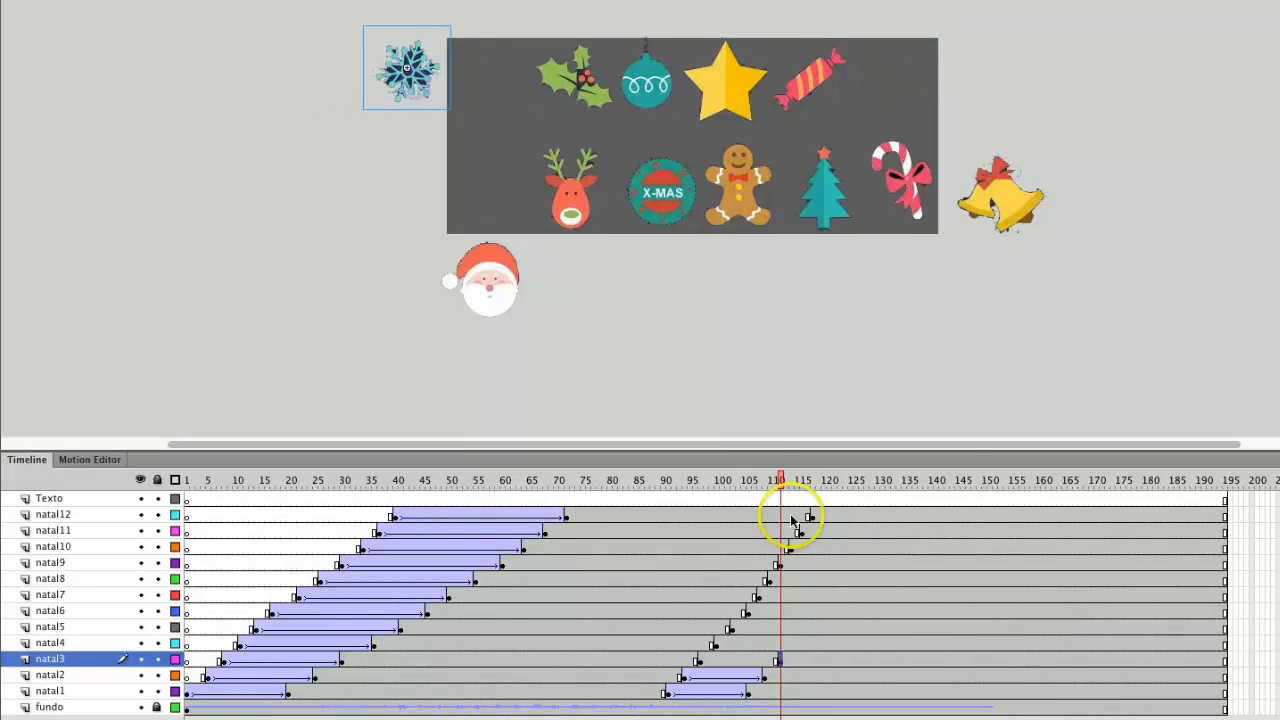
right_click(745, 658)
click(801, 360)
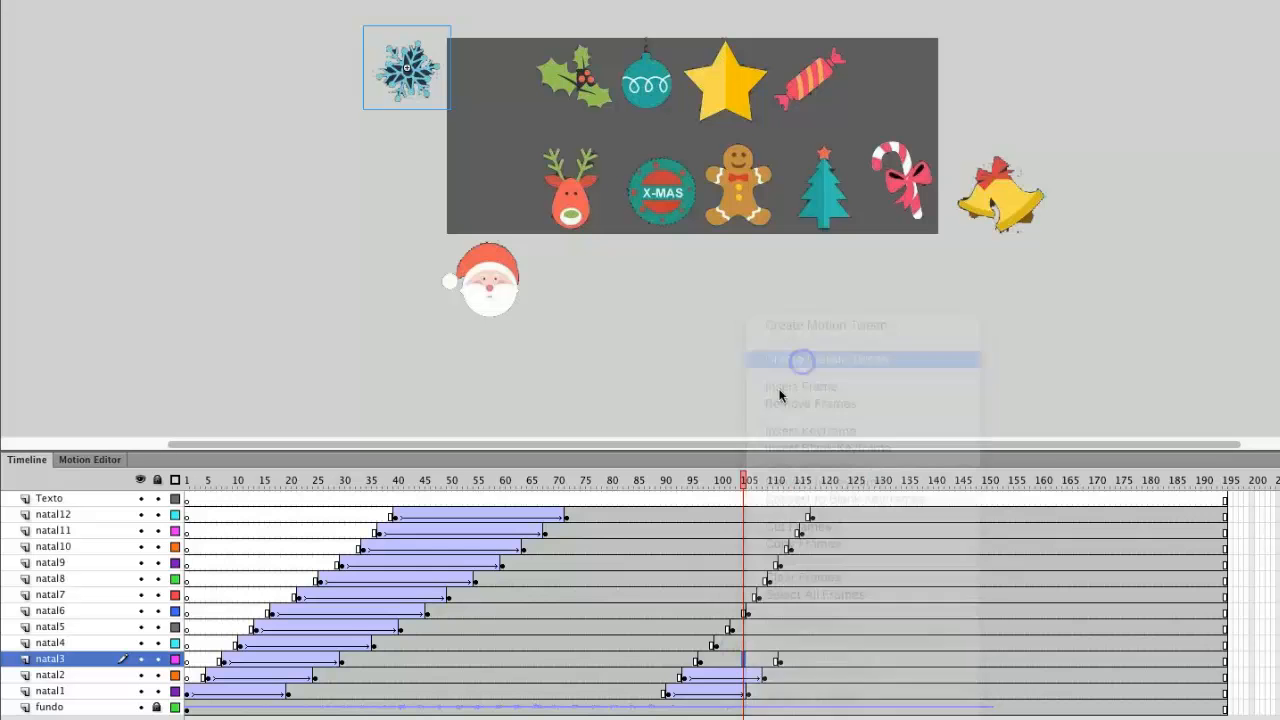
Check the snowflake's exit tween on natal3 by scrubbing through its frames
drag(740, 484, 783, 495)
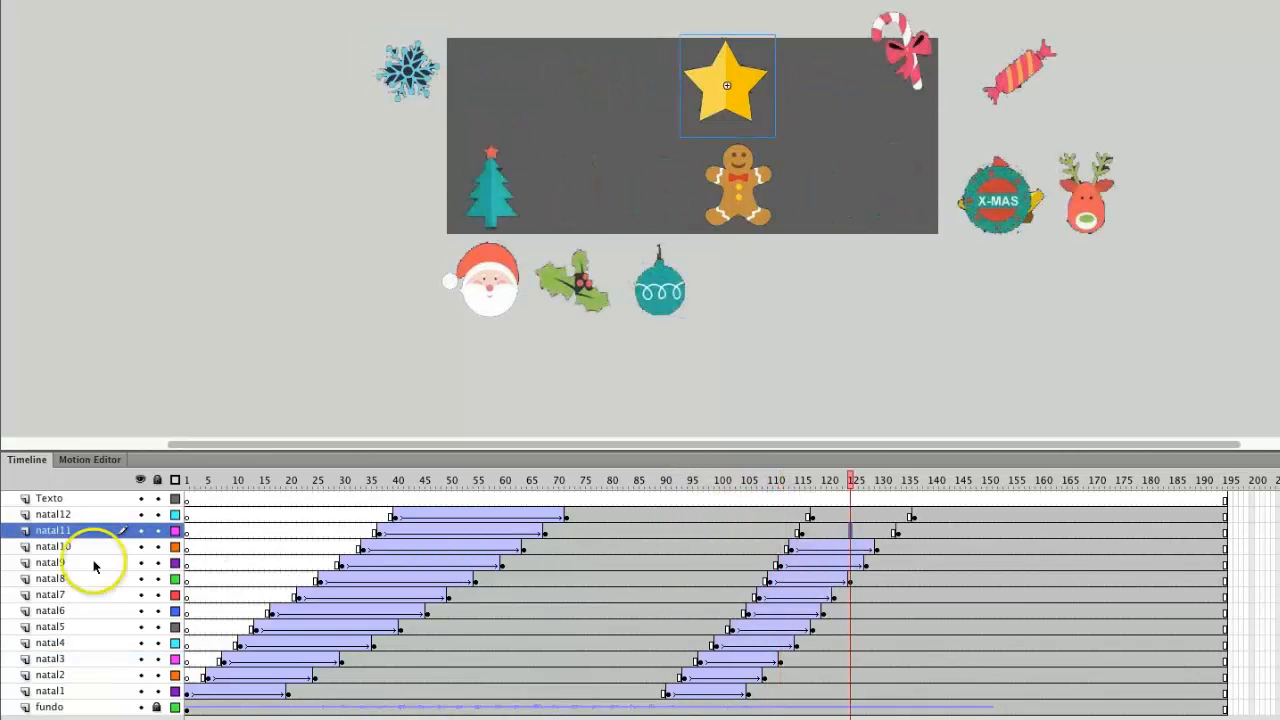
Rename the natal11 layer as estrela
double_click(50, 530)
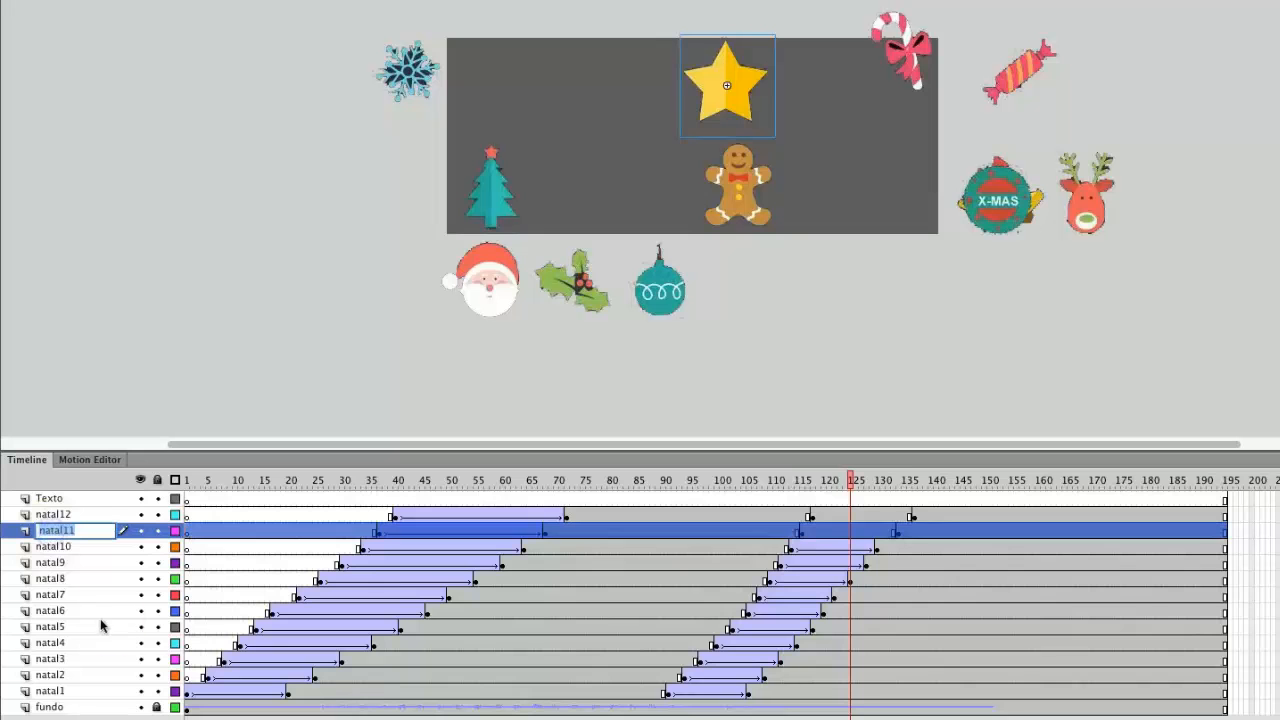
click(111, 620)
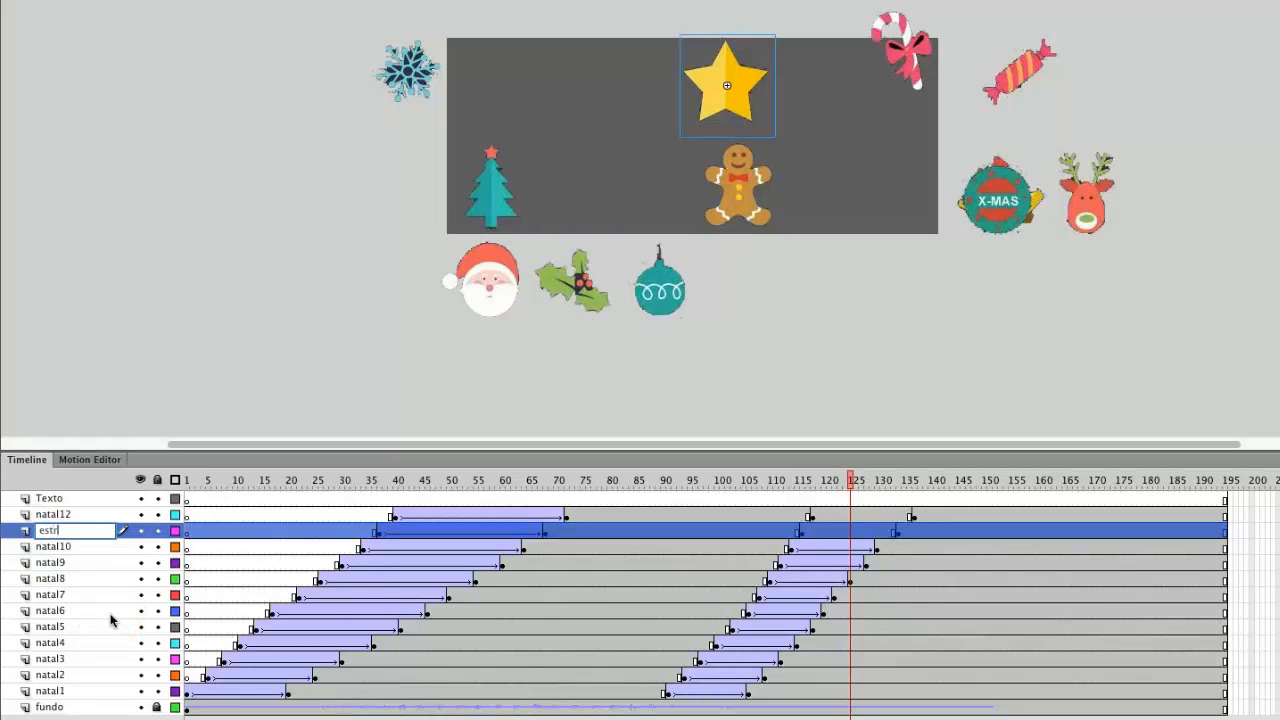
key(Return)
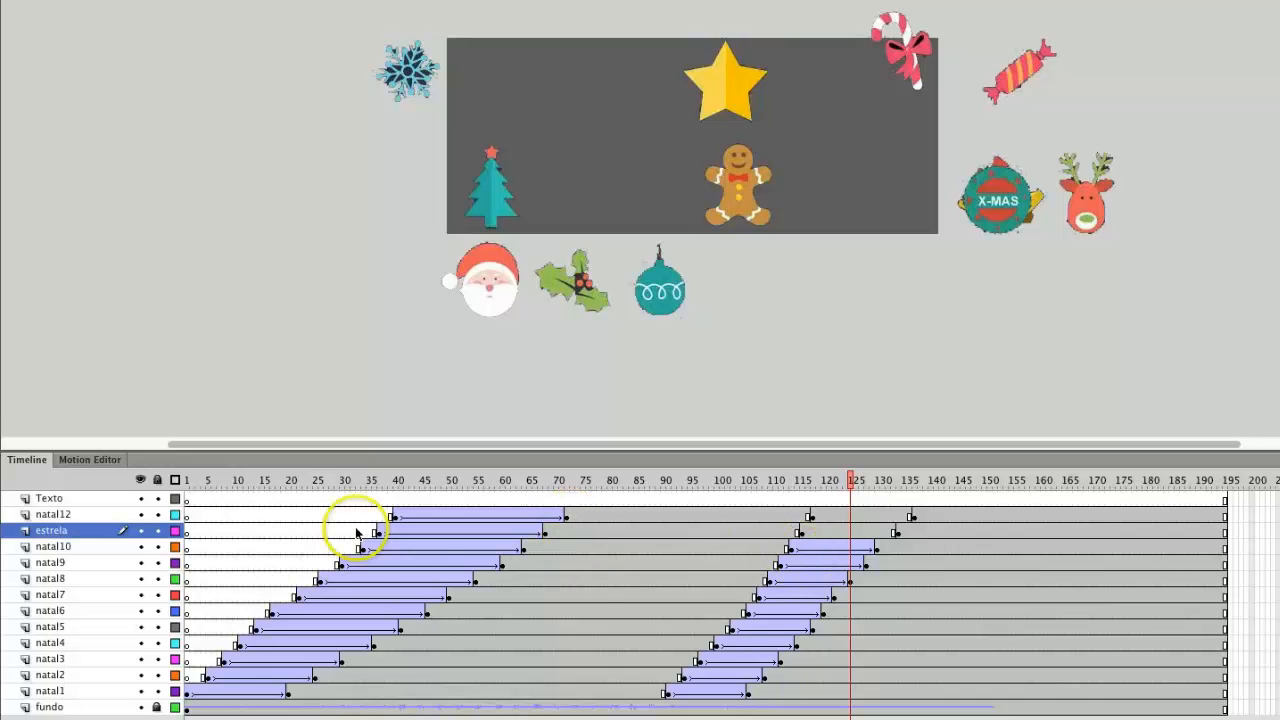
Create a classic tween for the star on the estrela layer between its keyframes at frames 116 and 134
click(803, 533)
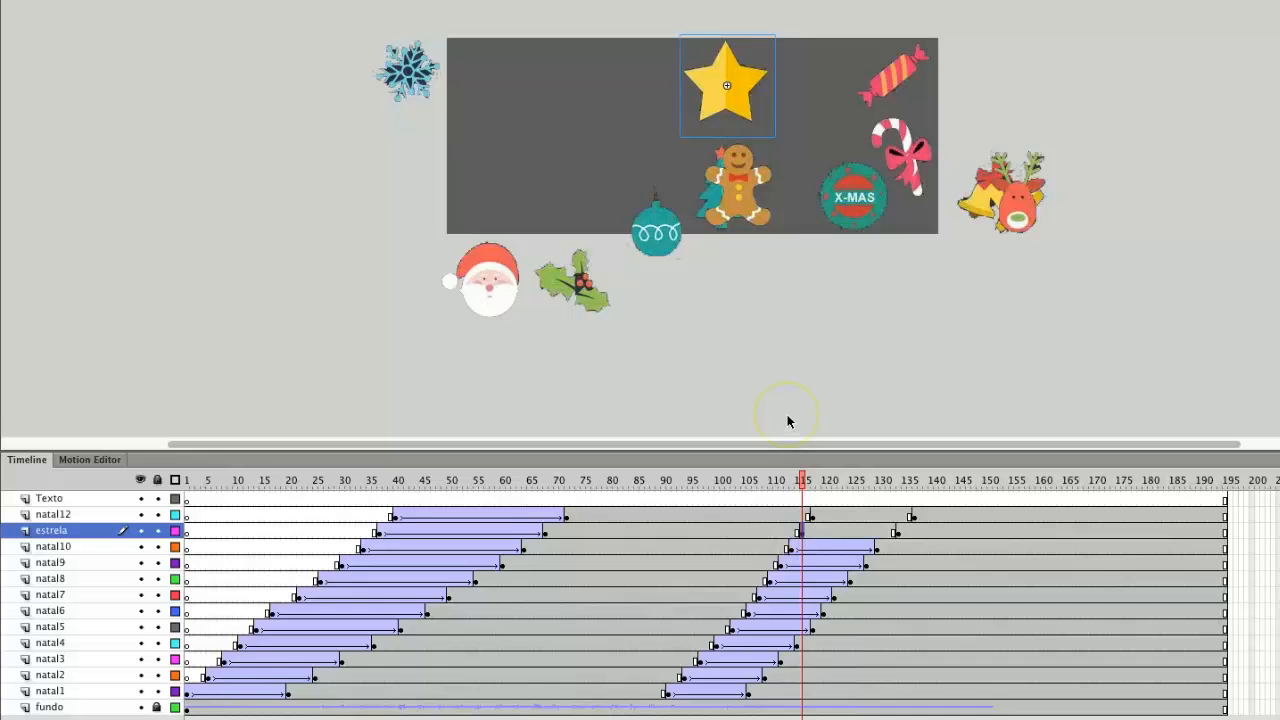
click(897, 533)
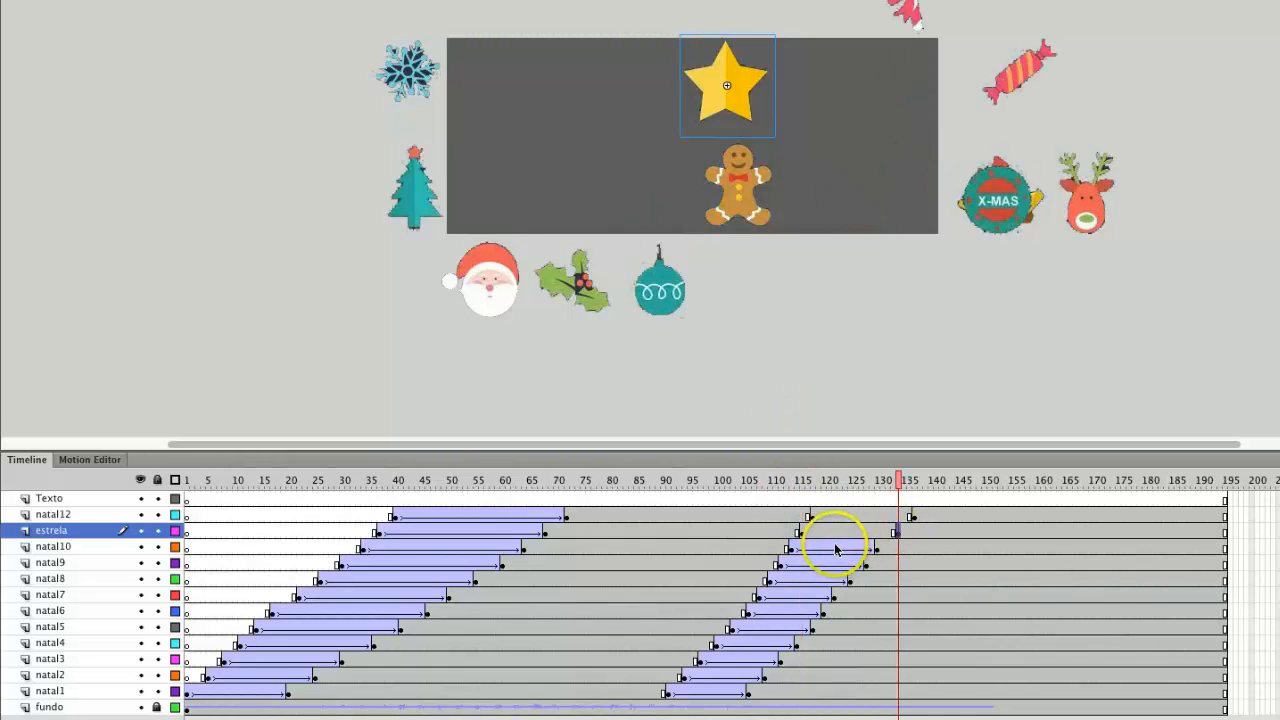
click(899, 532)
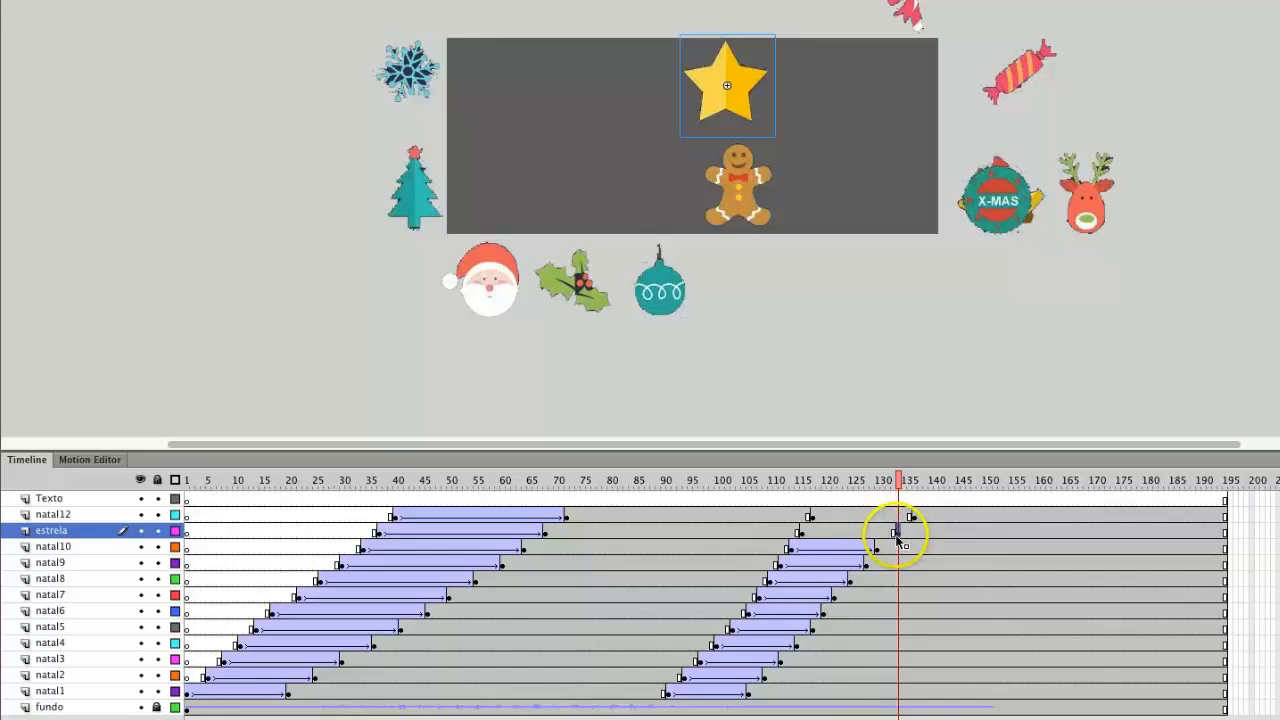
drag(898, 537, 840, 532)
right_click(840, 532)
click(899, 359)
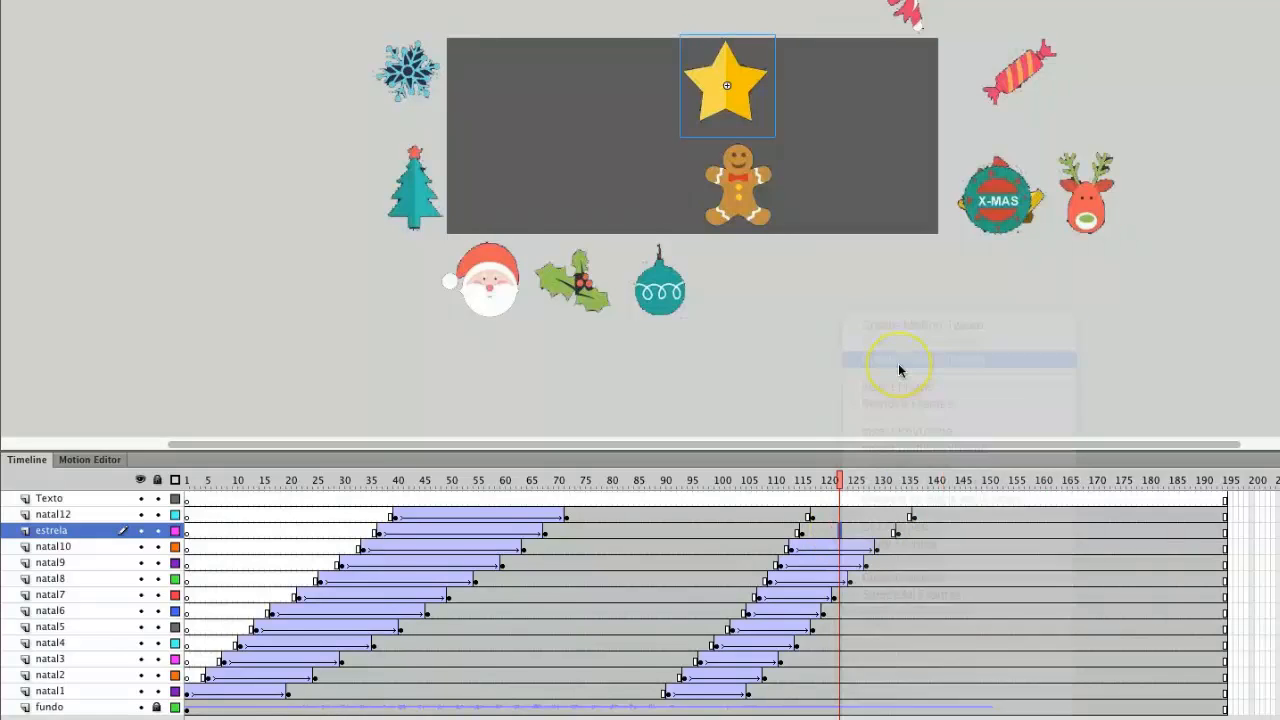
click(803, 530)
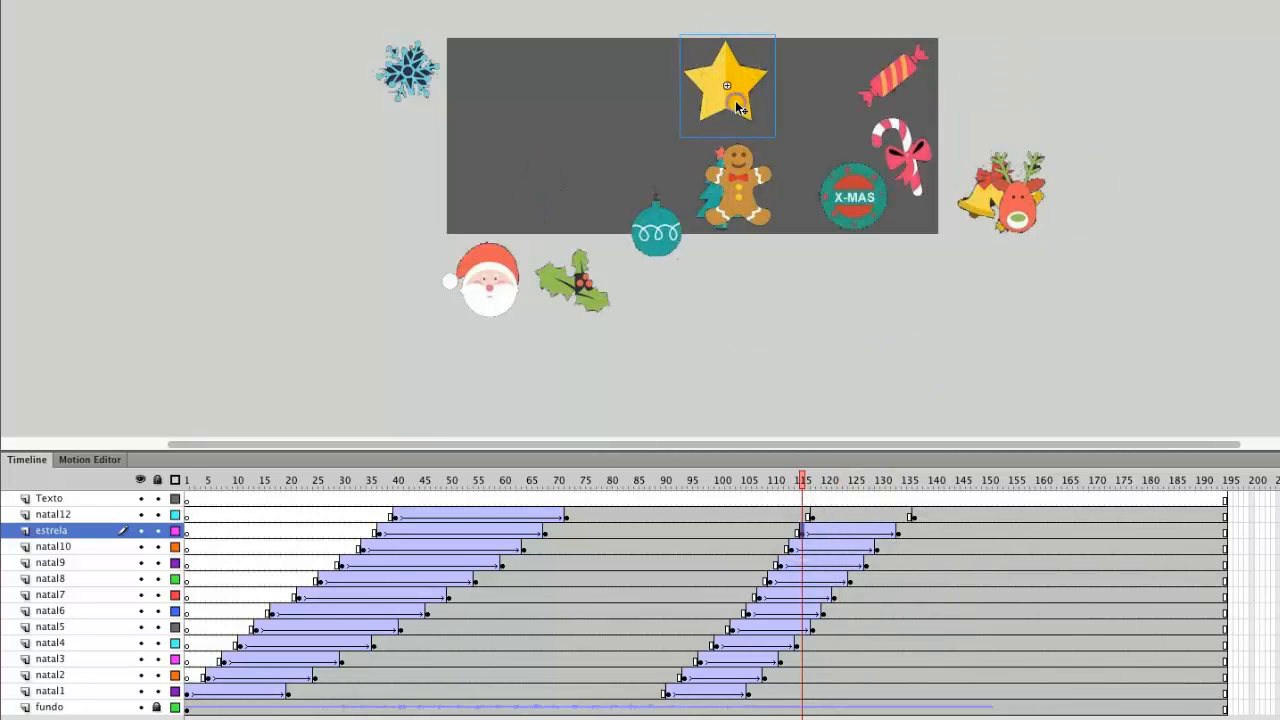
click(735, 103)
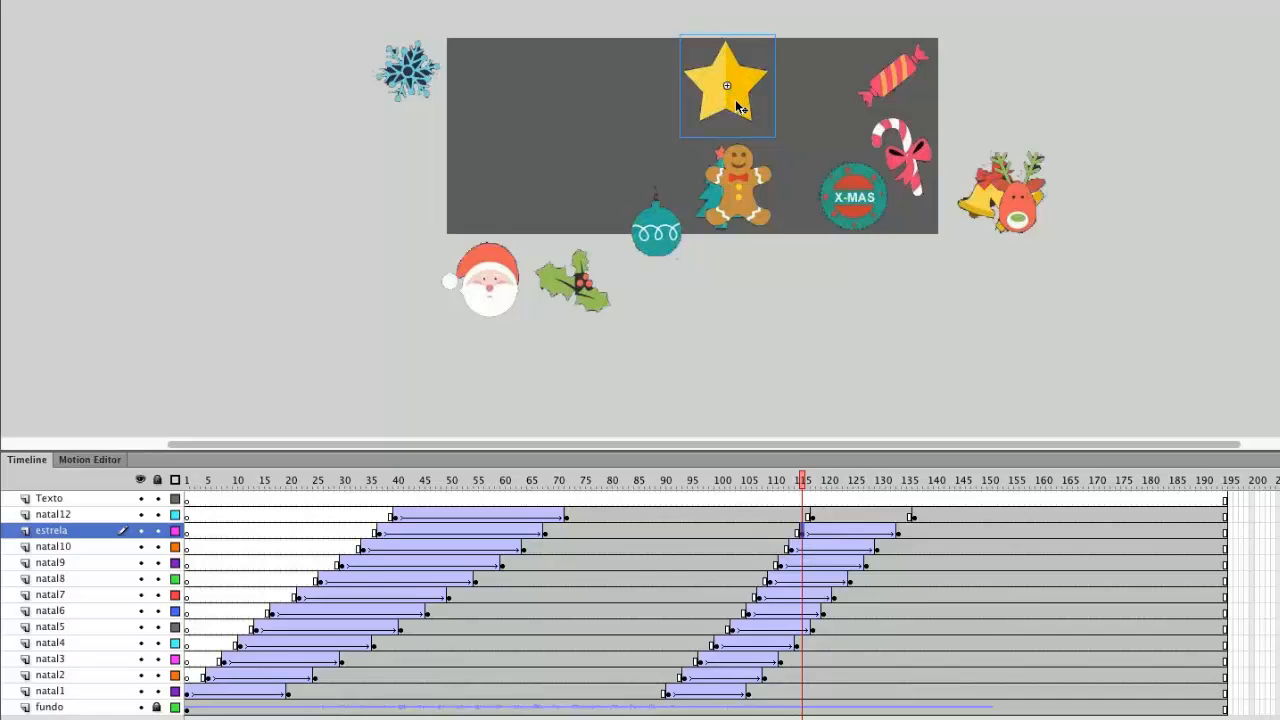
Set the star's tween on estrela to rotate clockwise (CW) once and preview the rotation through frame 134
click(830, 535)
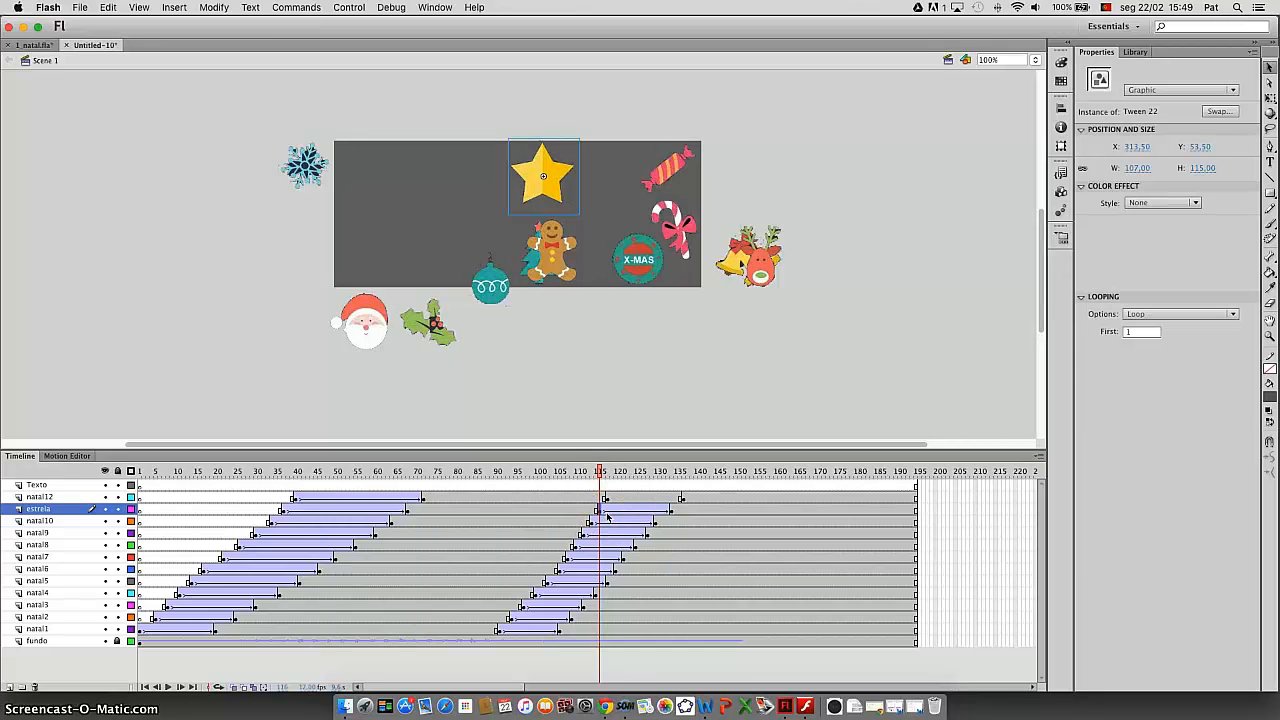
click(608, 514)
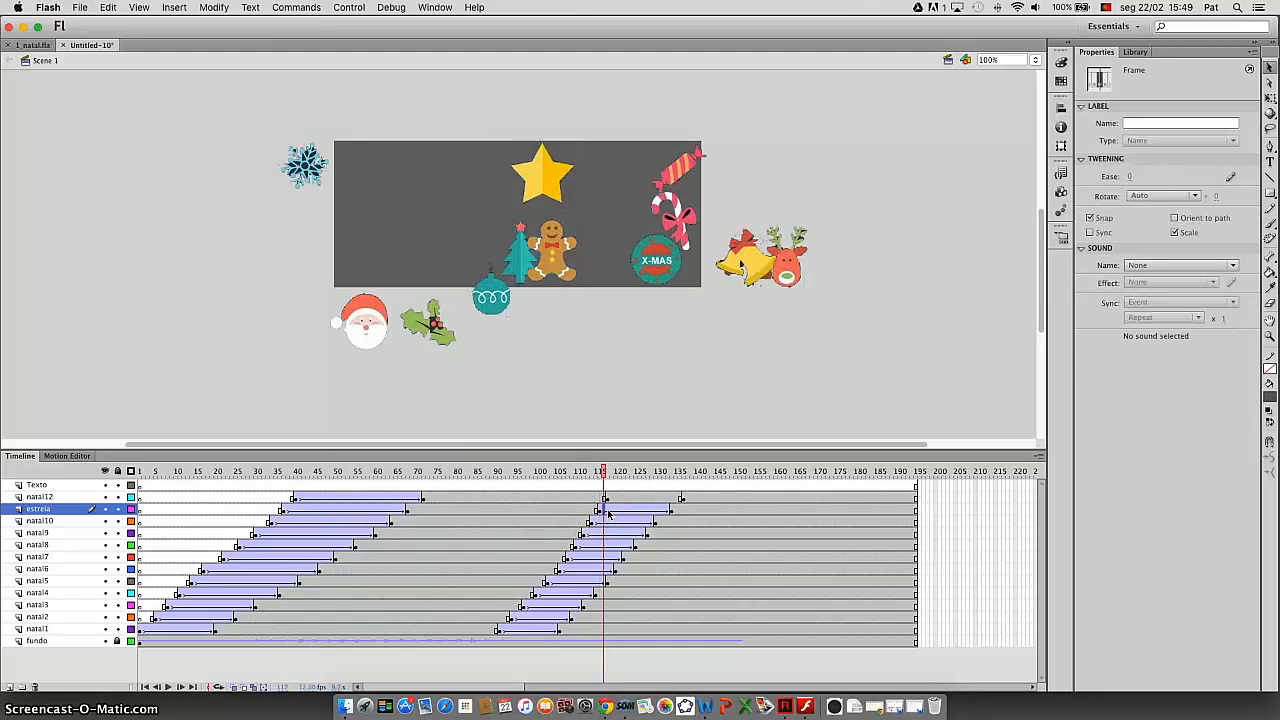
click(1197, 196)
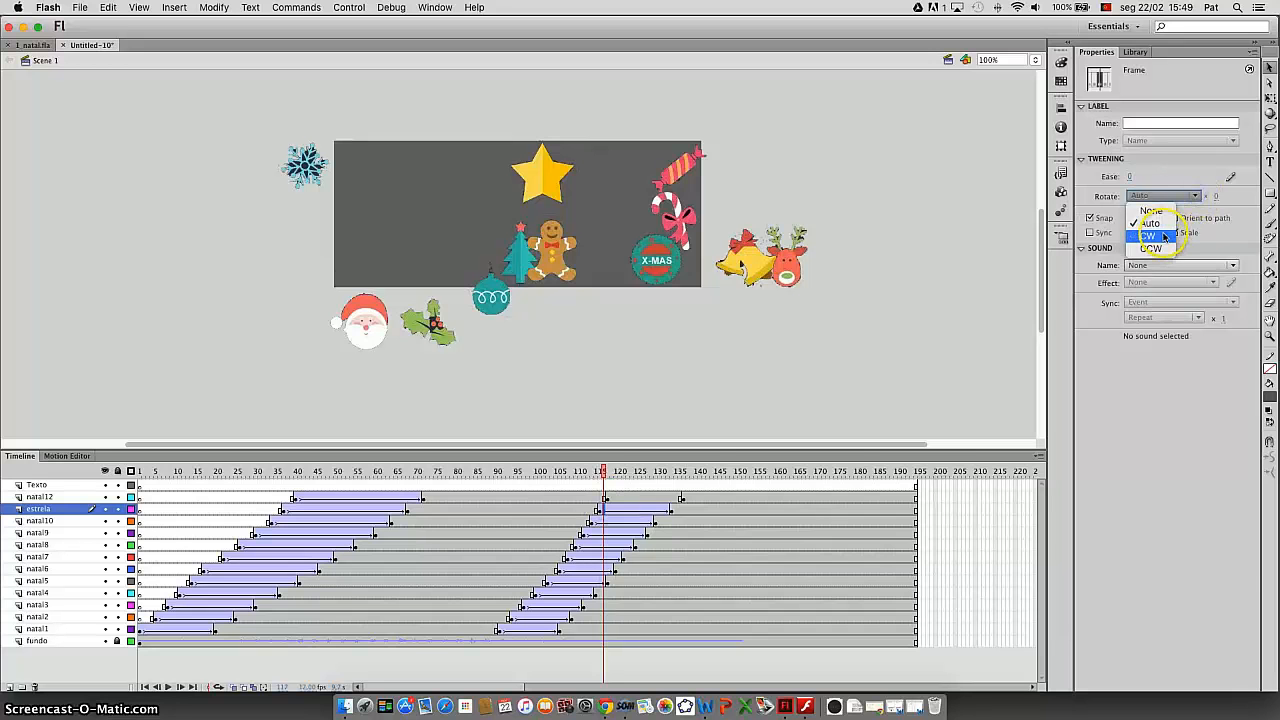
click(1165, 229)
click(1219, 200)
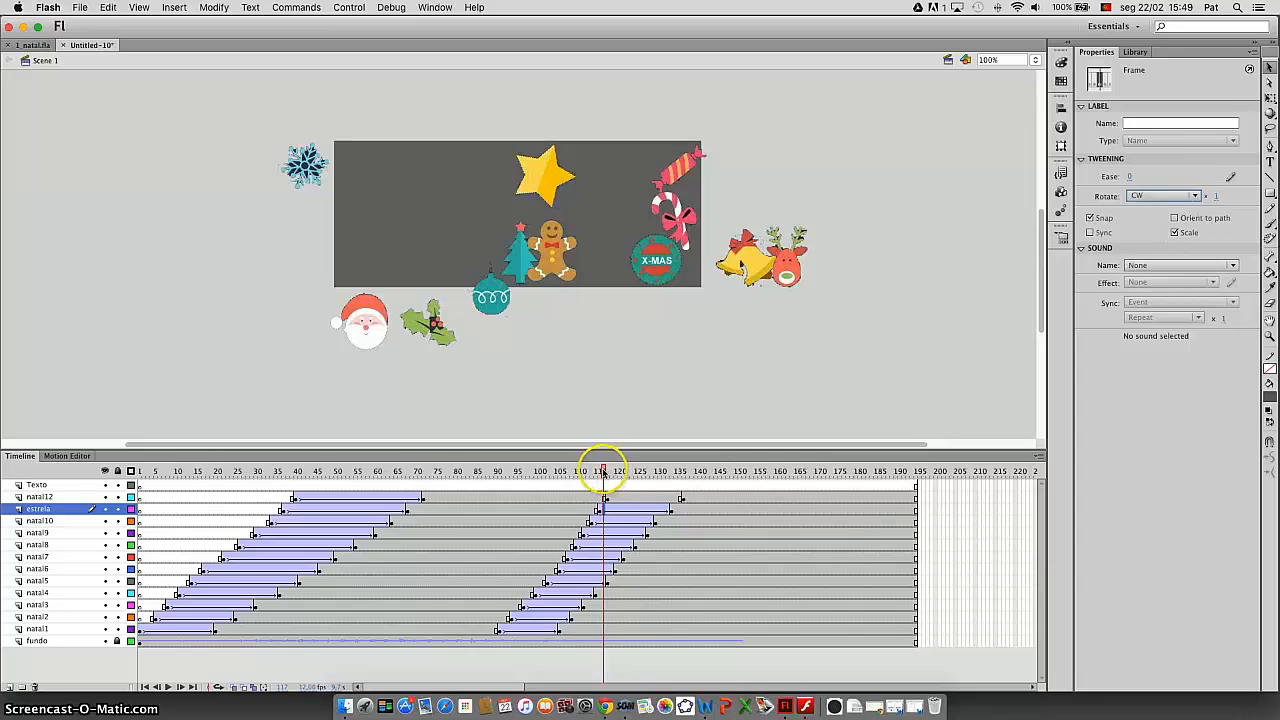
drag(604, 473, 672, 480)
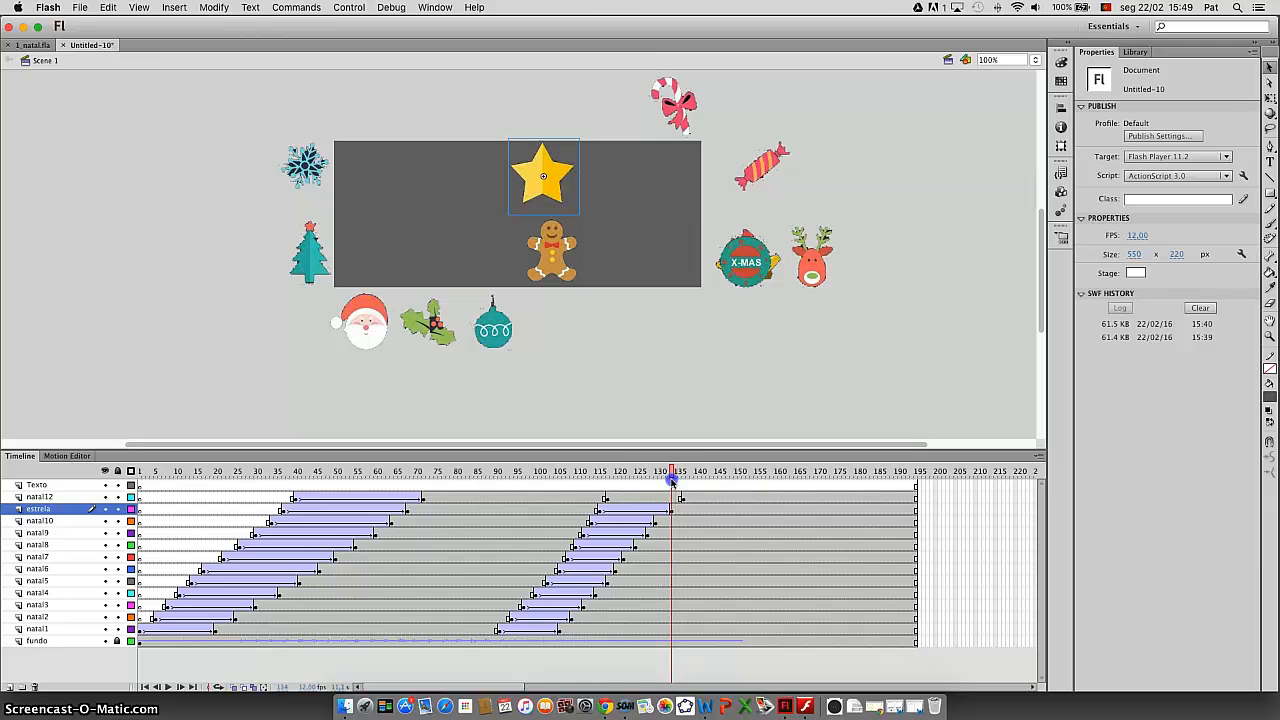
Move natal12's gingerbread man at frame 137 beyond the stage's left edge, about X -69, Y 99, and add a classic tween from frame 118
click(606, 498)
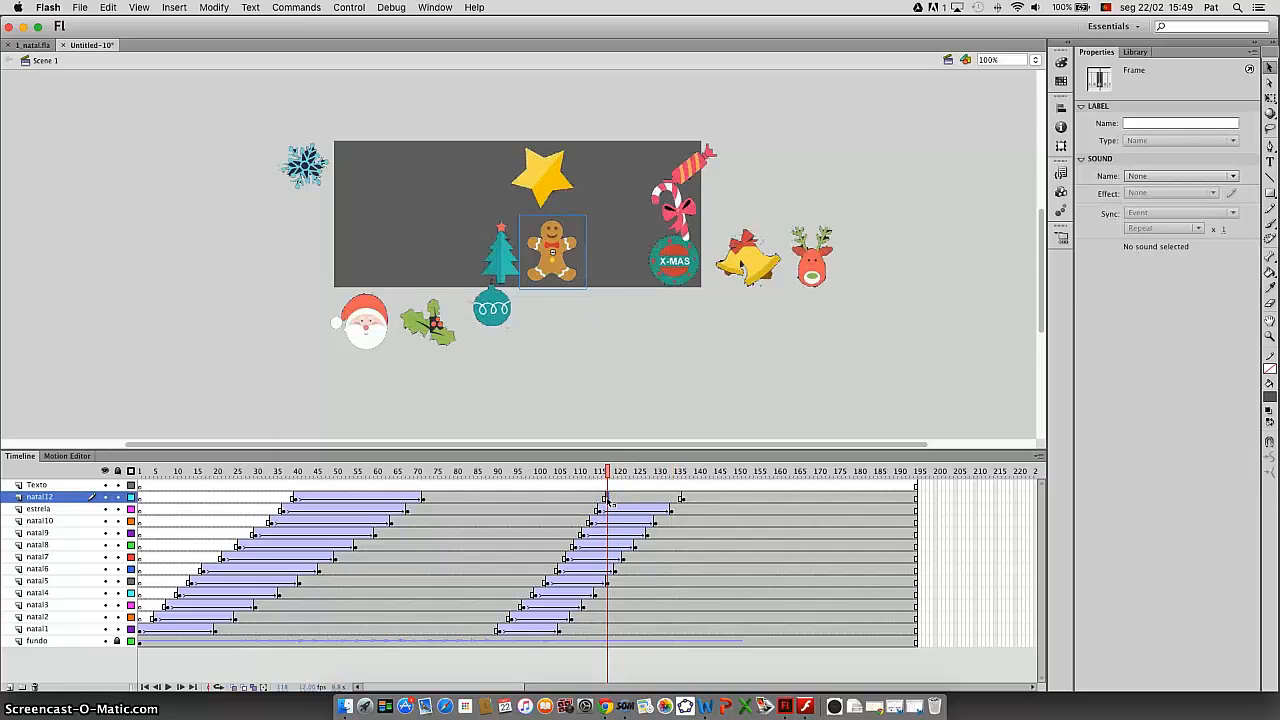
click(684, 498)
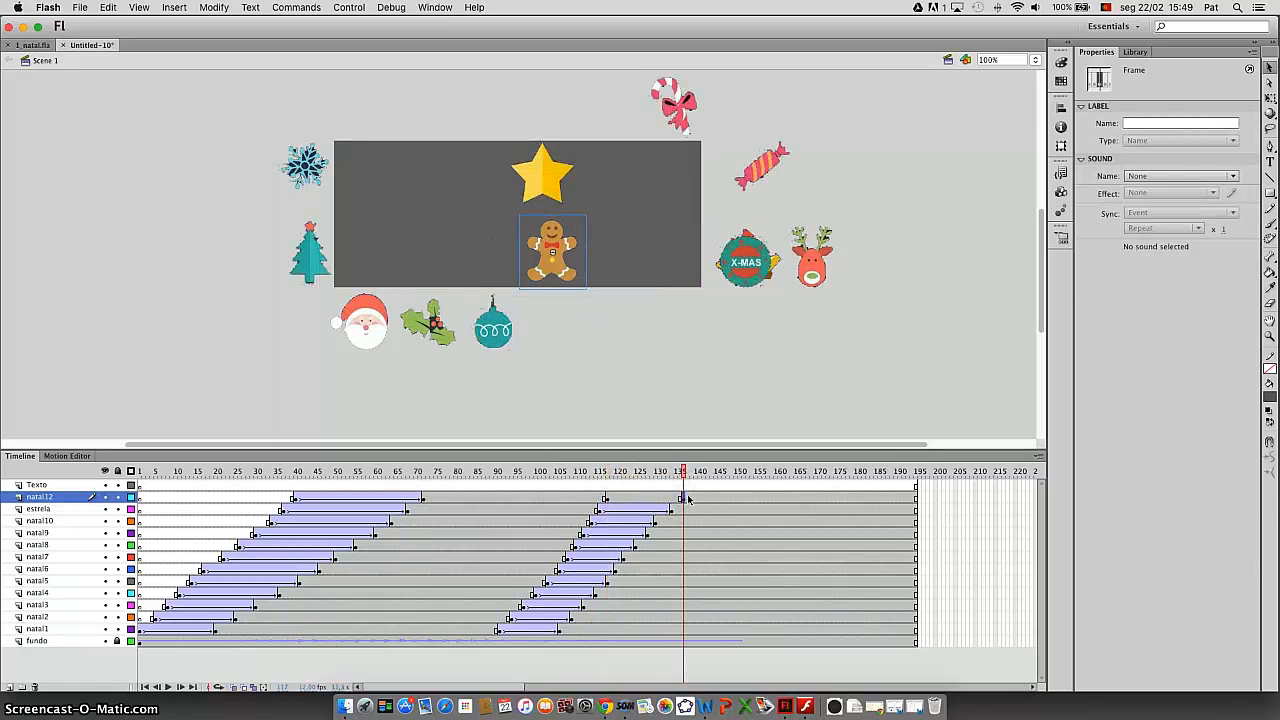
drag(641, 473, 684, 498)
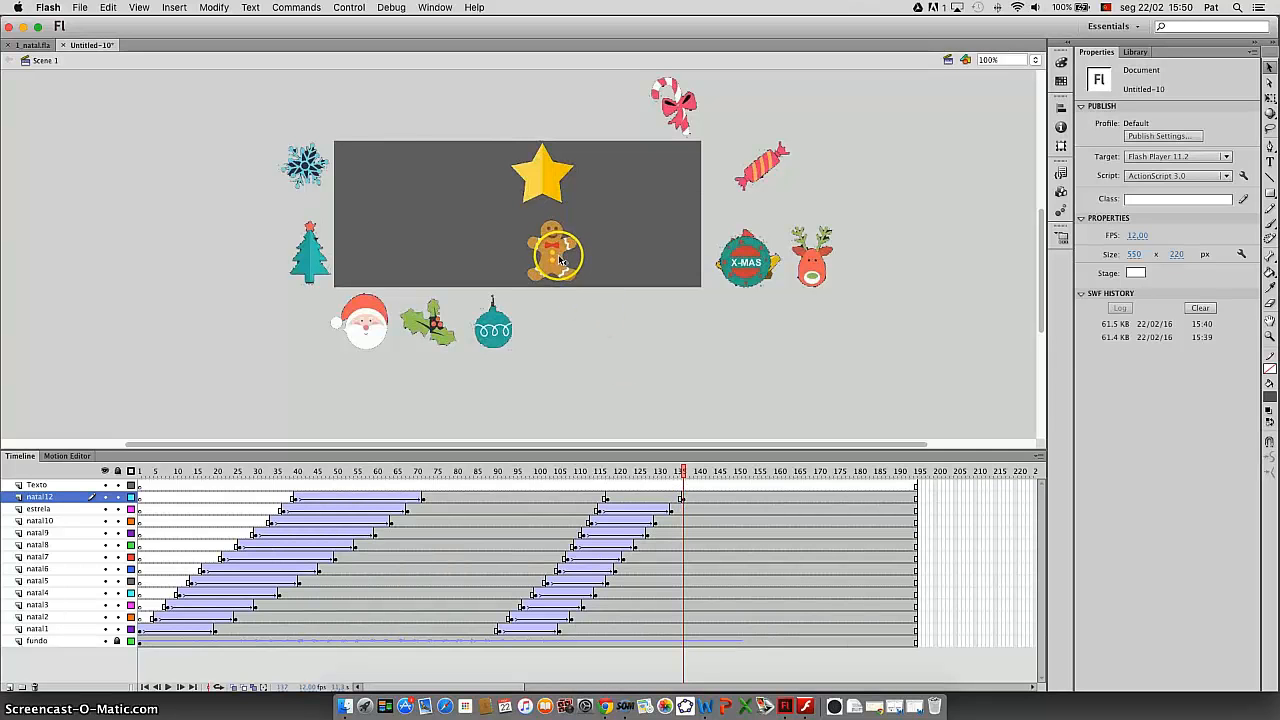
drag(531, 260, 268, 215)
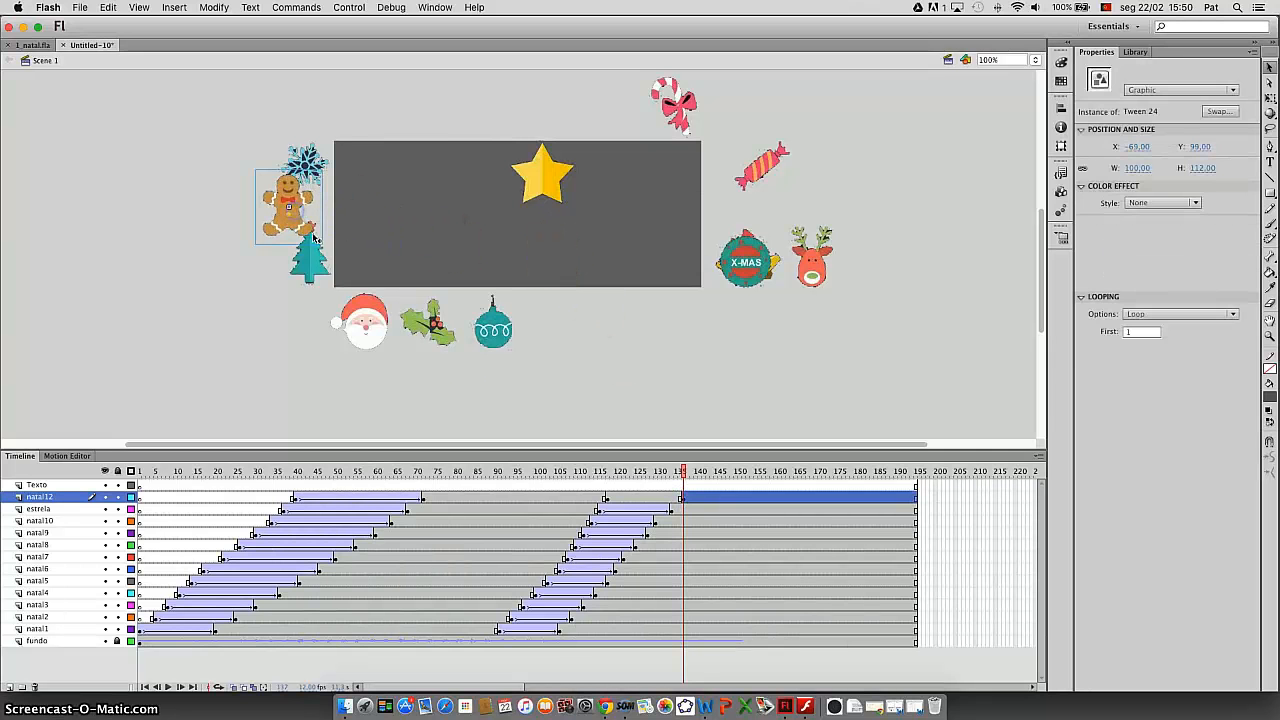
click(684, 498)
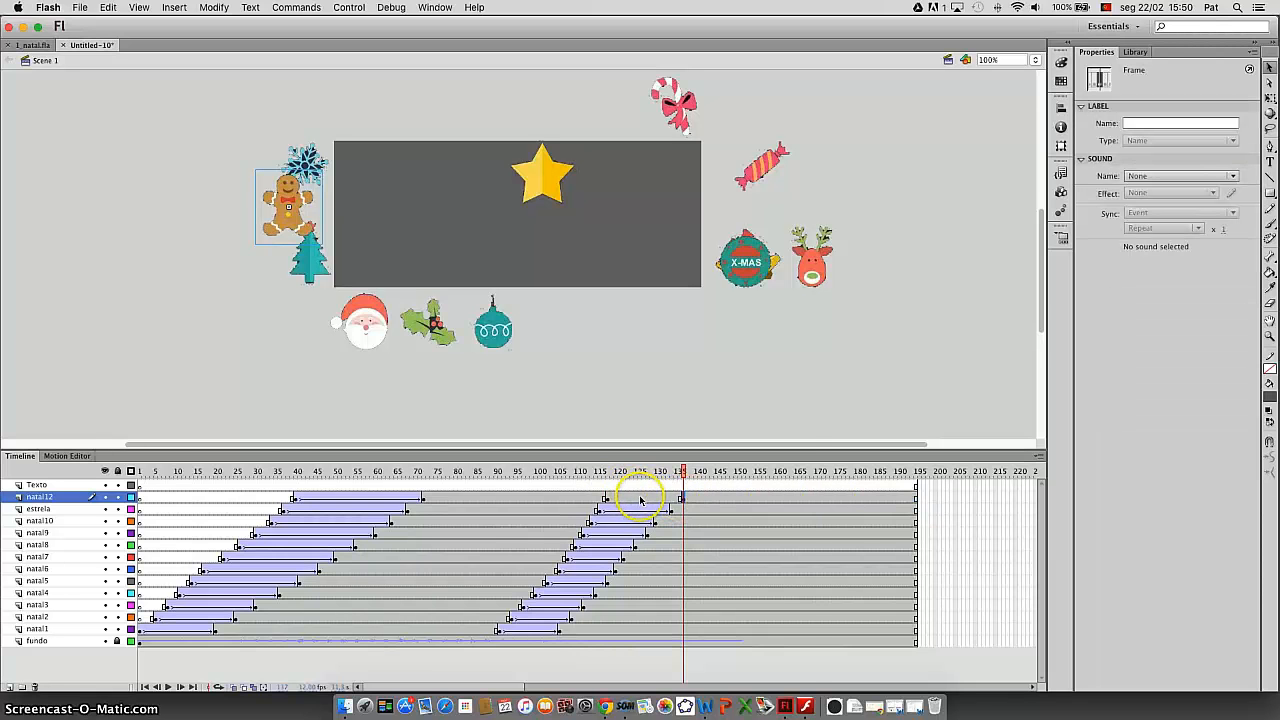
right_click(641, 500)
click(680, 378)
Check the gingerbread man's exit along the timeline, test the movie and close the preview
click(640, 471)
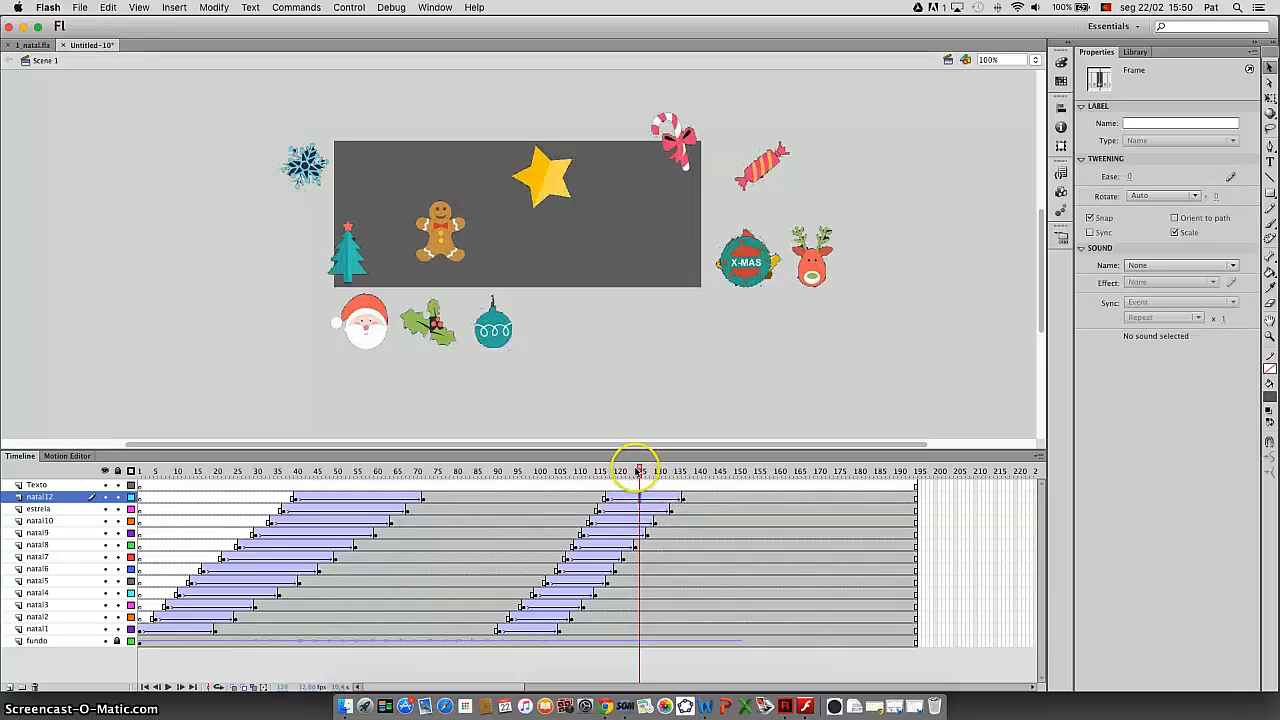
drag(640, 471, 702, 481)
key(super+Return)
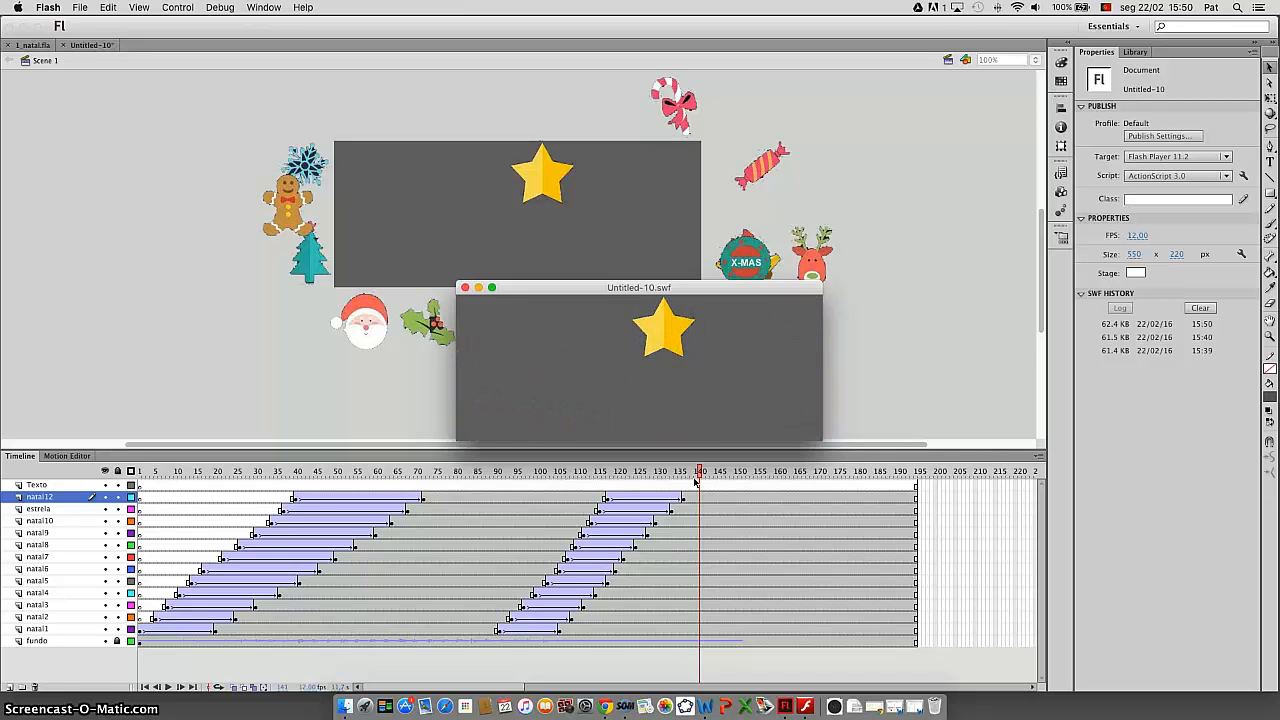
click(464, 288)
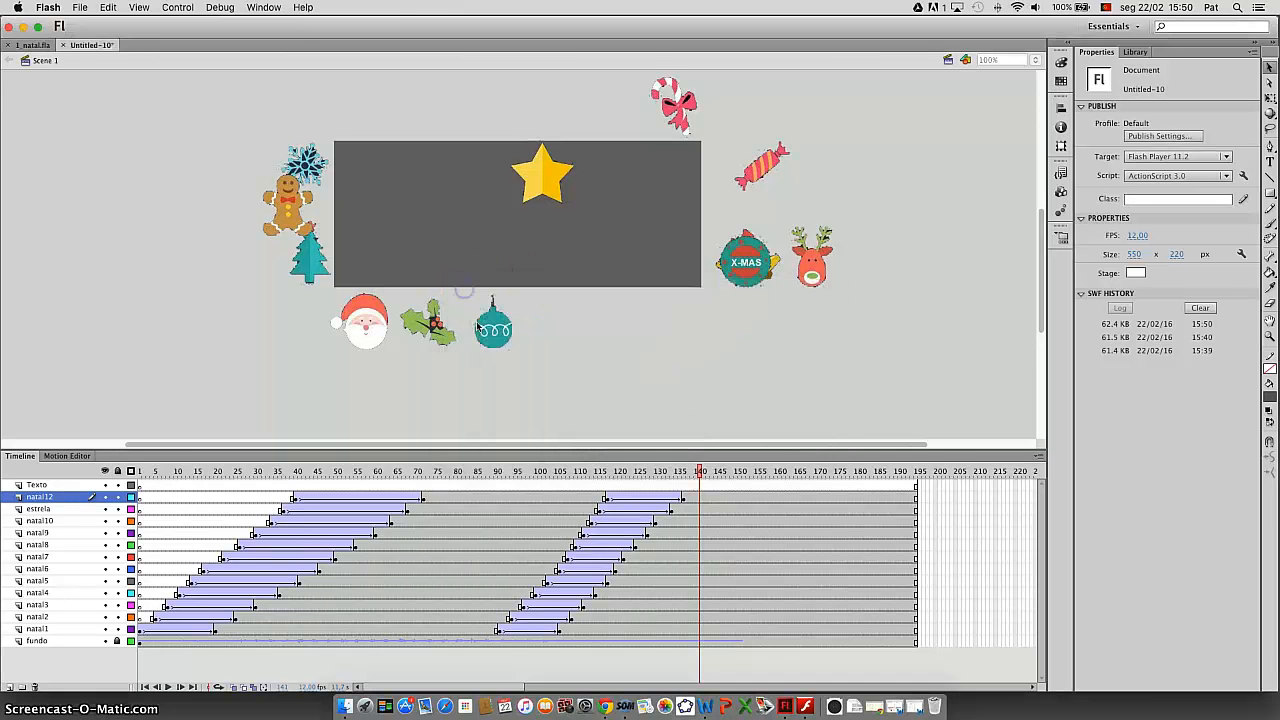
Switch to the finished file 1_natal.fla and examine the background tween on its fundo layer
click(31, 45)
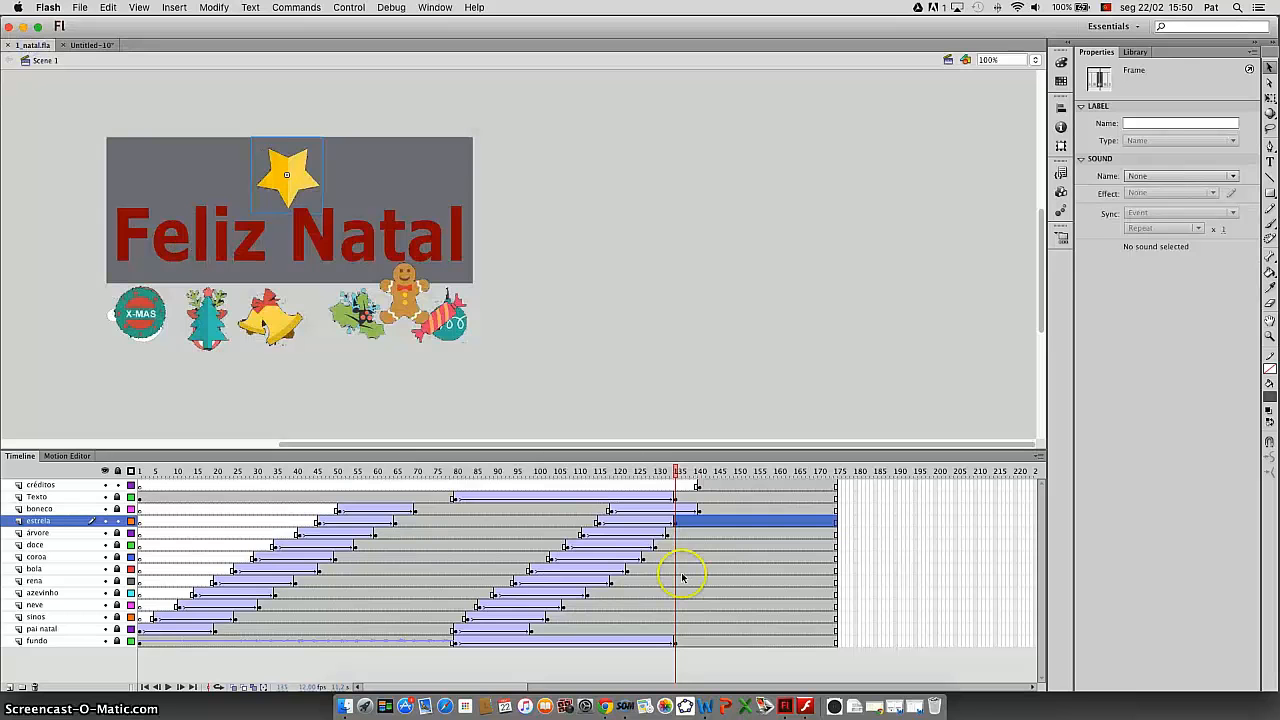
drag(677, 468, 455, 556)
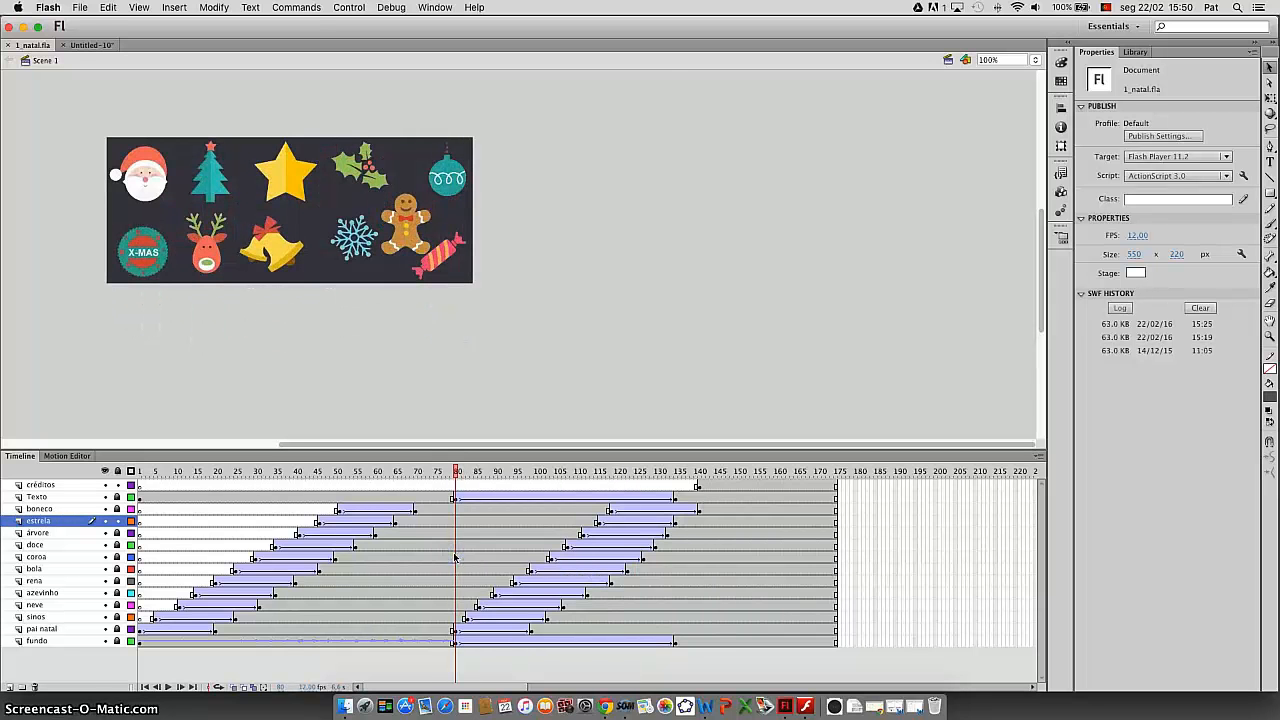
Return to Untitled-10, unlock the fundo layer and insert a keyframe on it at frame 91
click(88, 45)
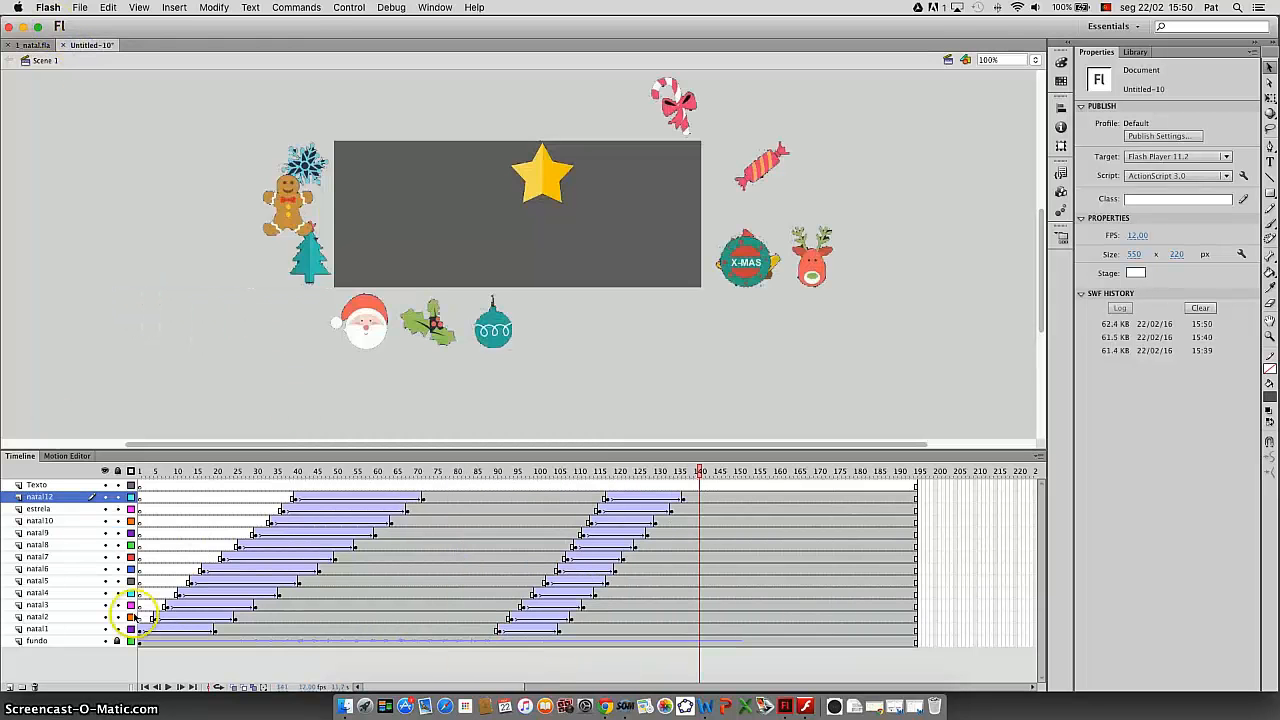
click(117, 641)
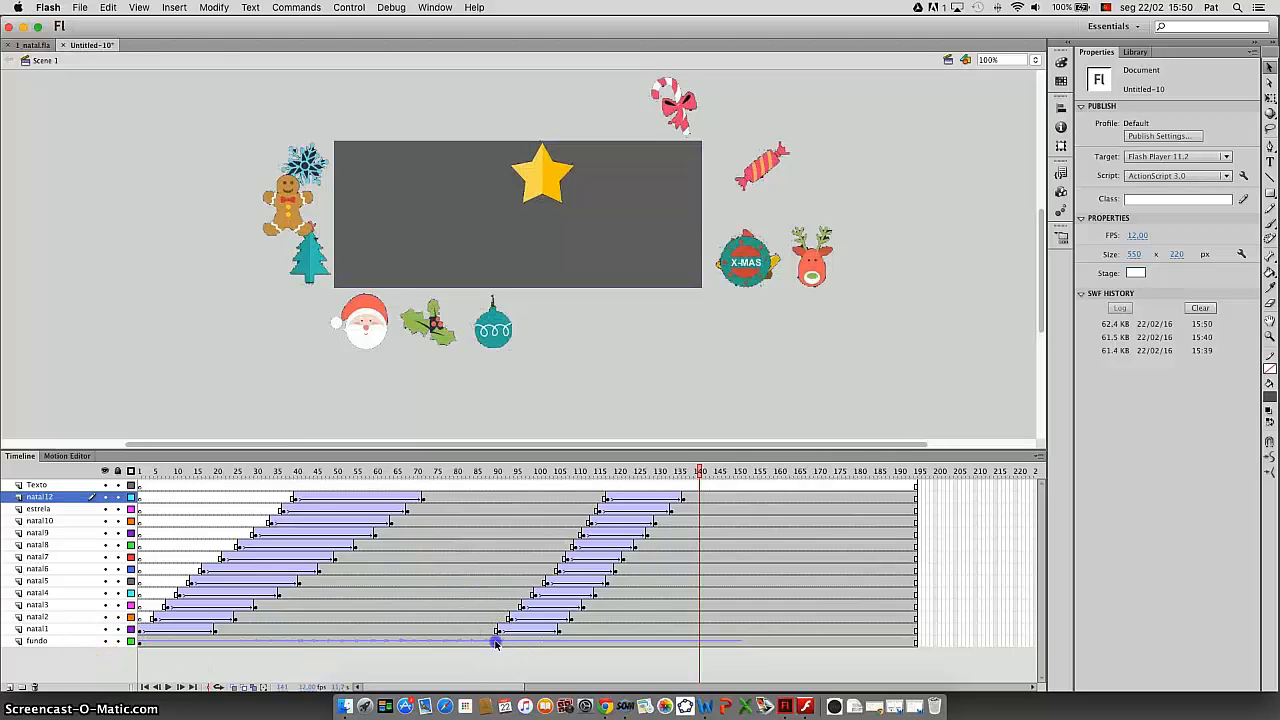
click(489, 672)
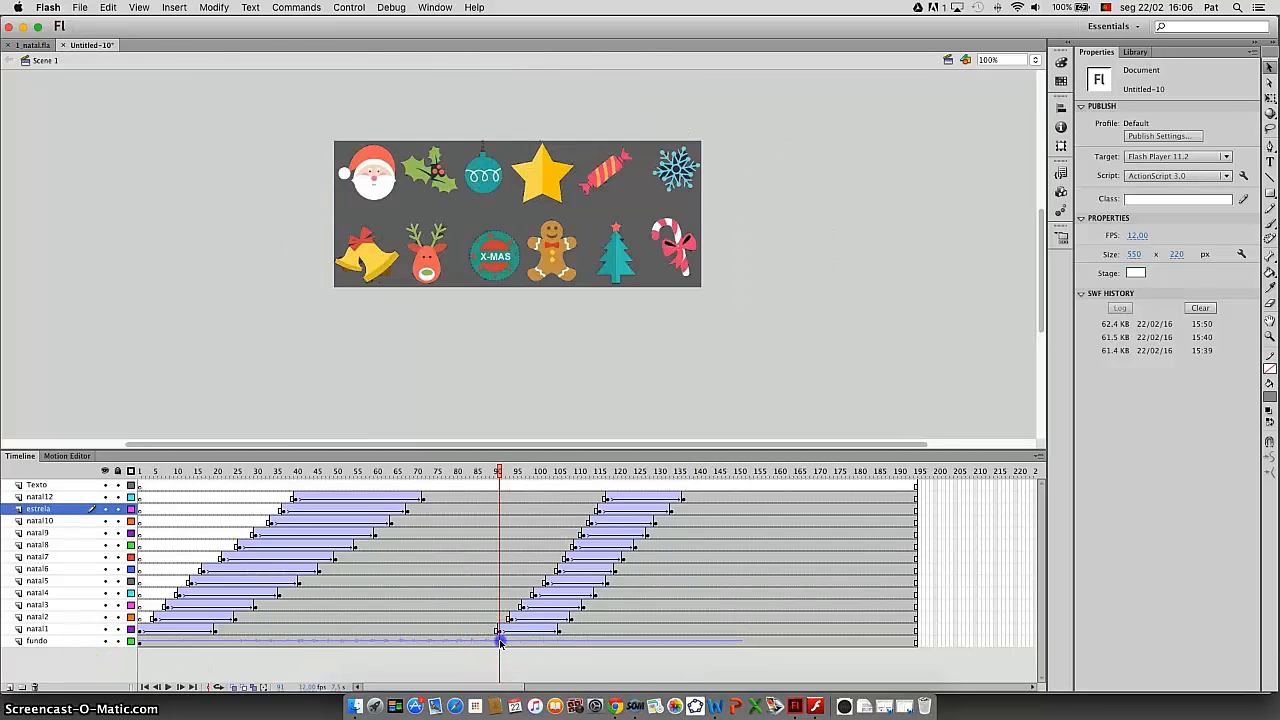
click(500, 641)
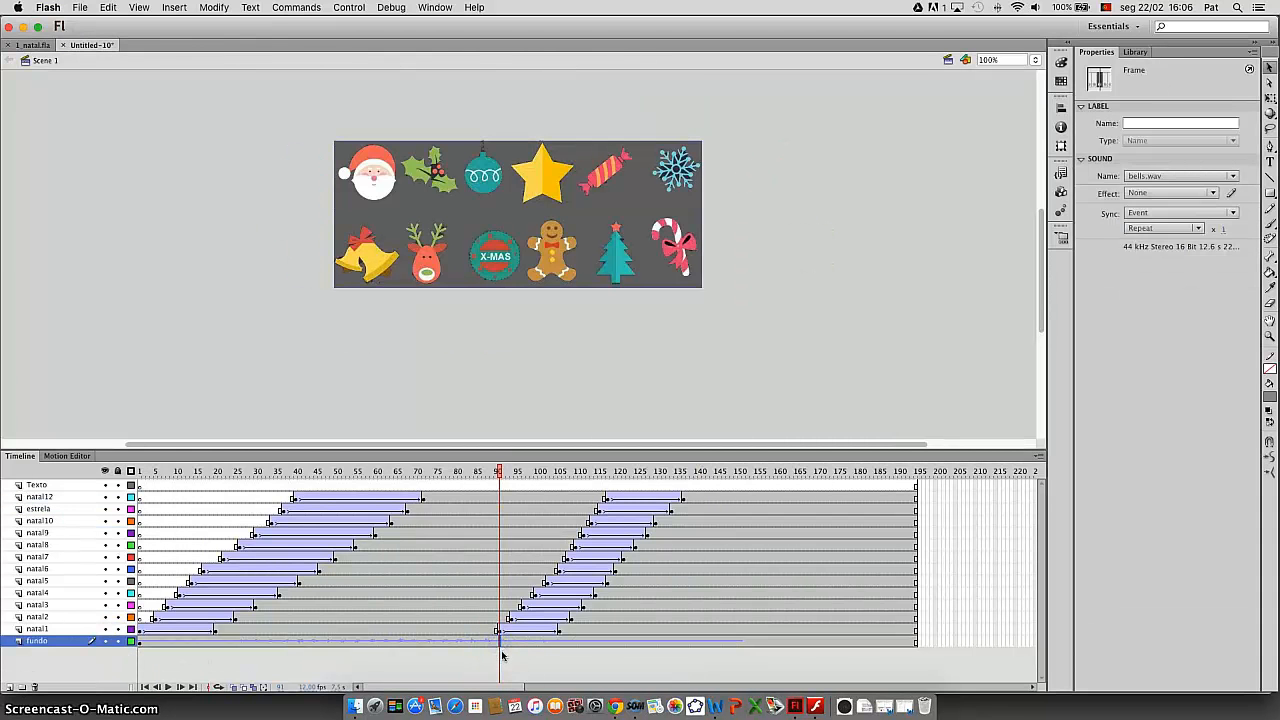
key(F7)
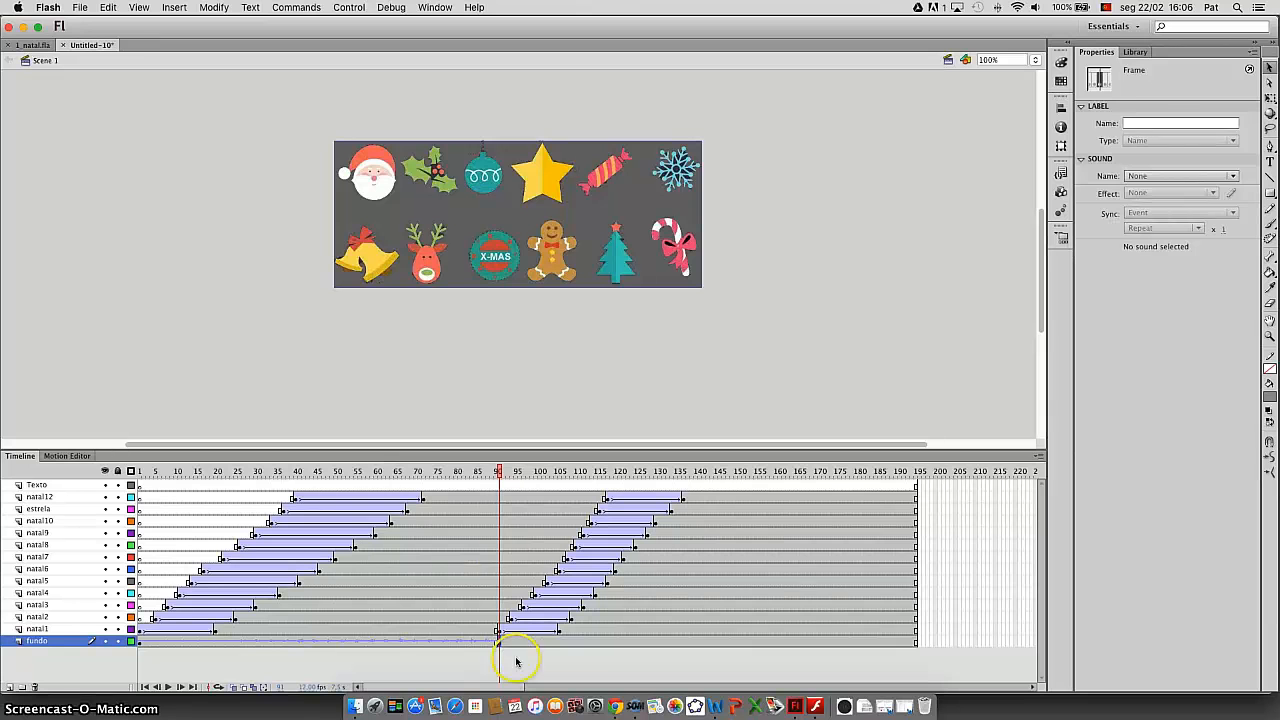
click(640, 212)
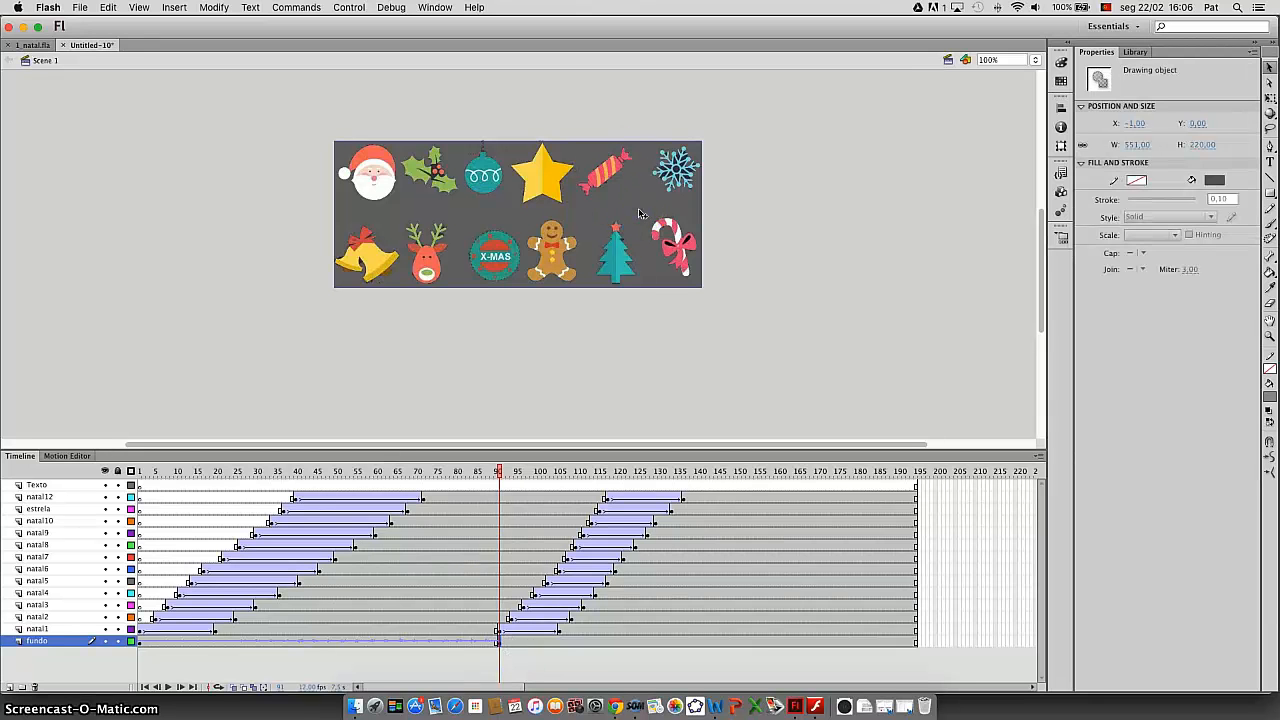
click(648, 278)
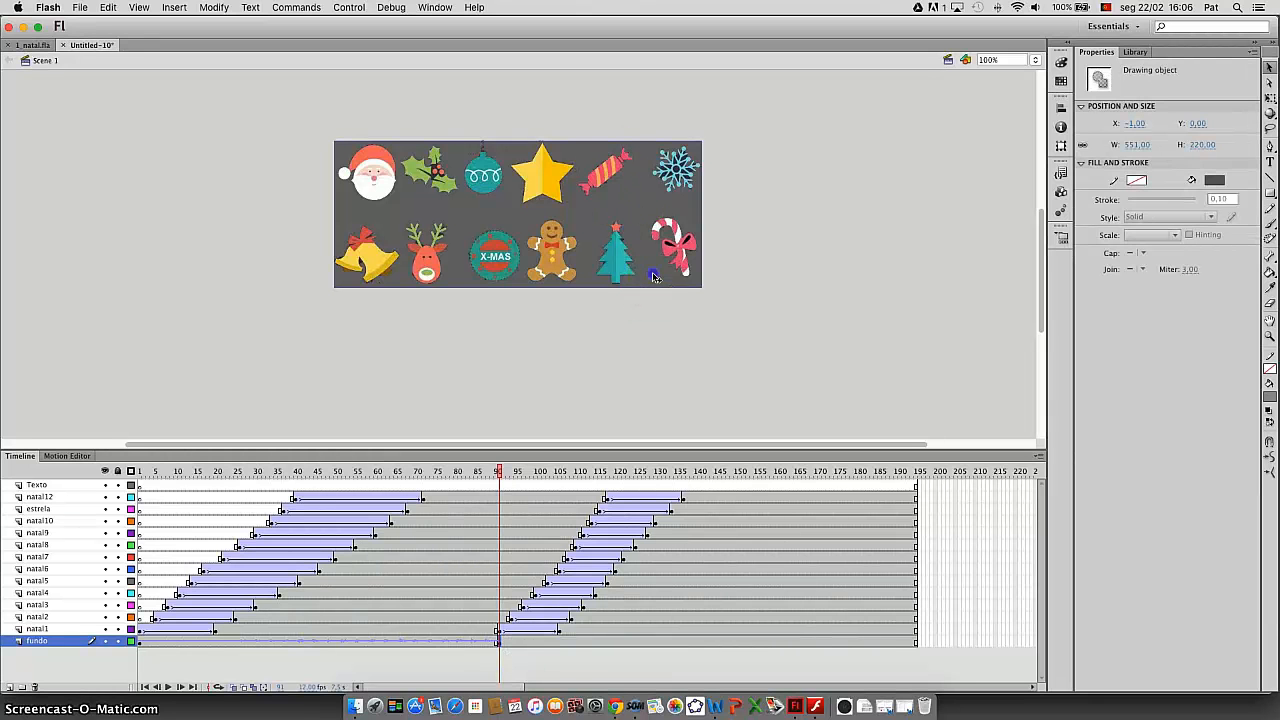
click(630, 203)
click(685, 209)
click(695, 202)
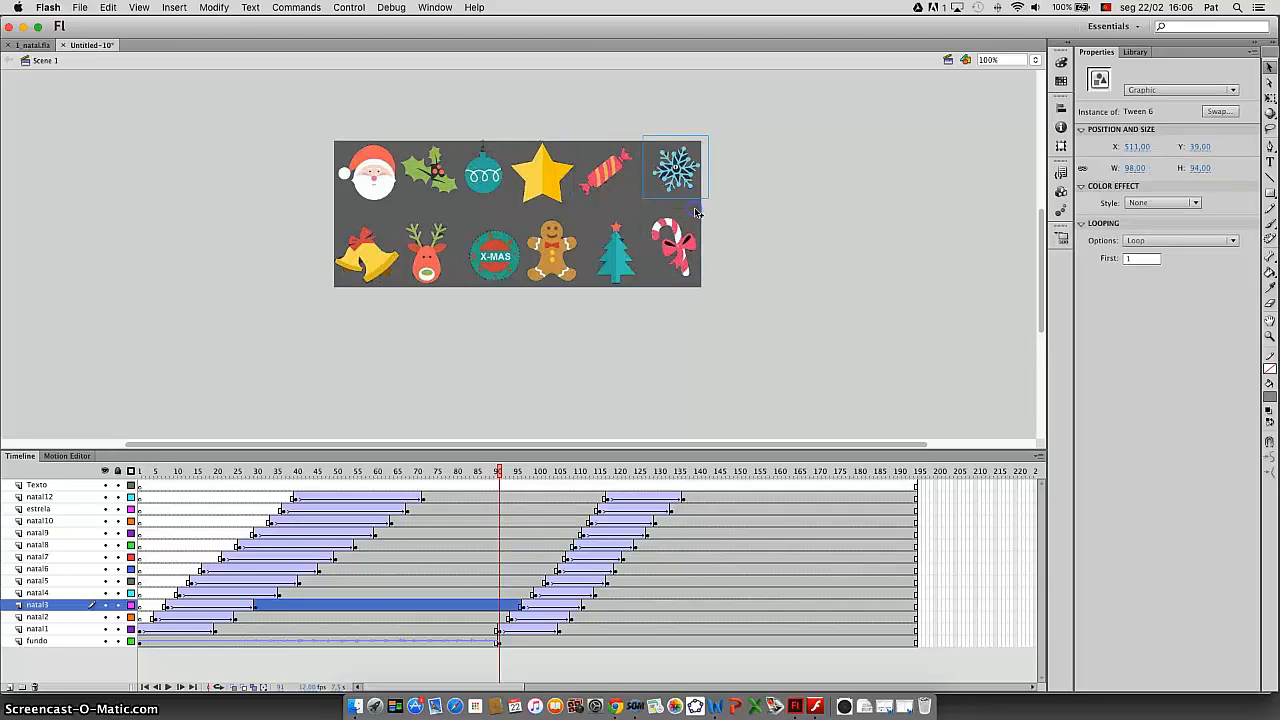
click(698, 213)
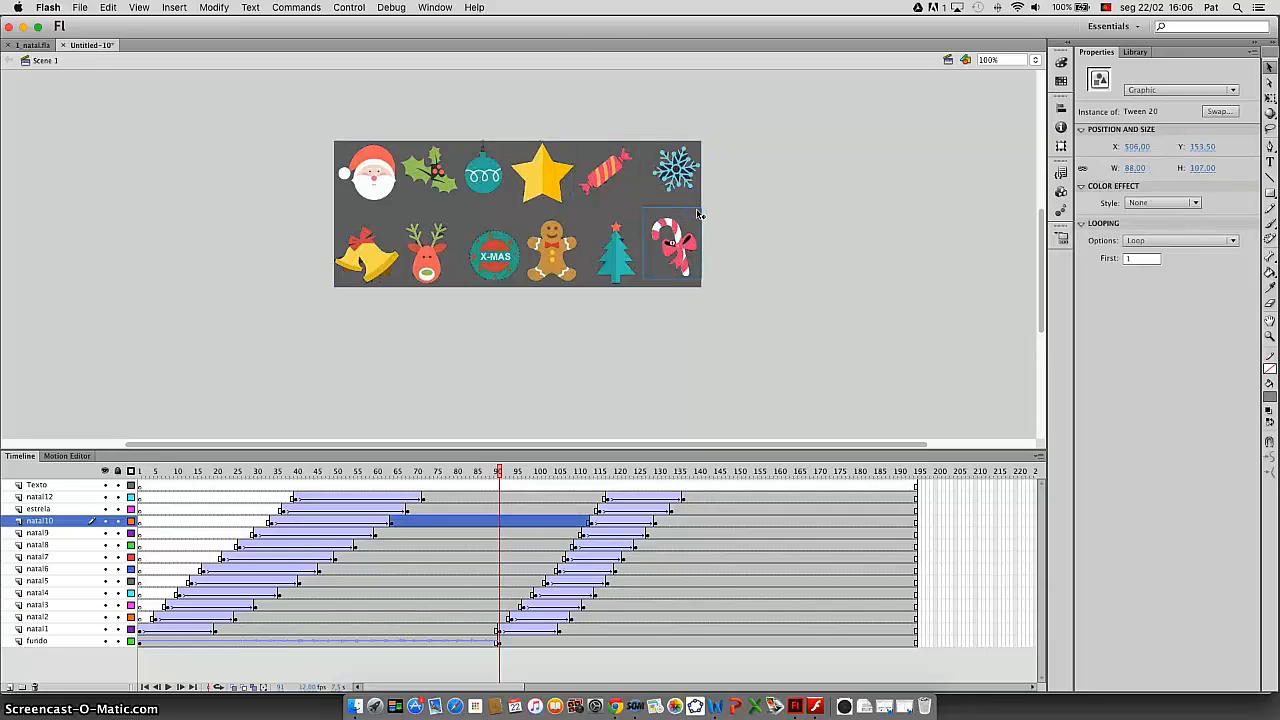
click(468, 248)
click(583, 216)
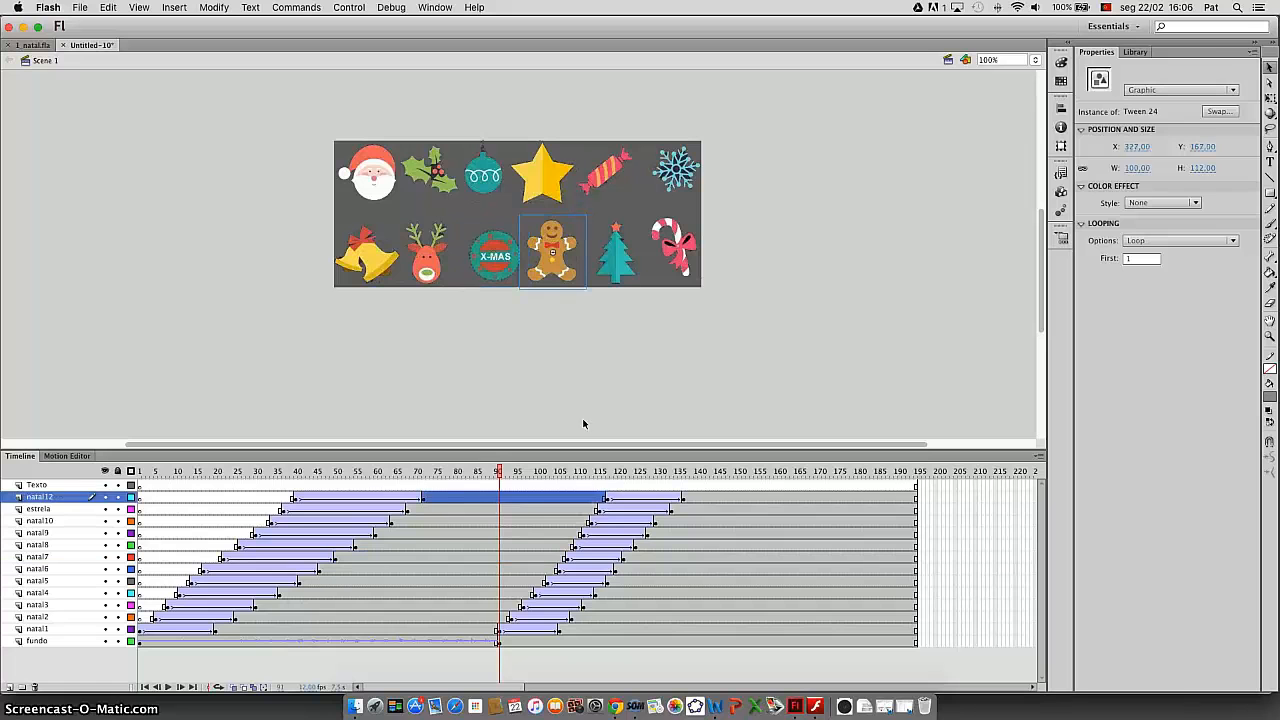
Lock the natal1 and natal2 layers, and convert the grey background rectangle in fundo's keyframe at frame 91 into a graphic symbol
click(500, 641)
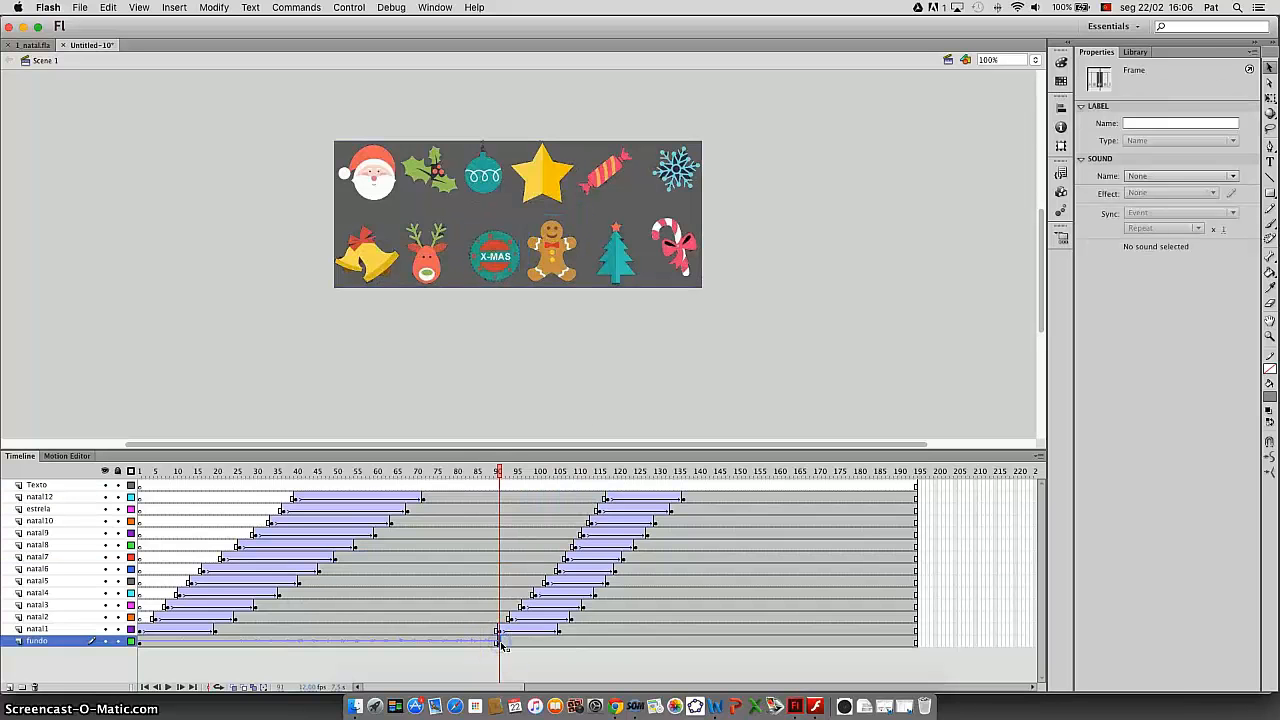
double_click(500, 642)
click(503, 642)
drag(119, 629, 117, 617)
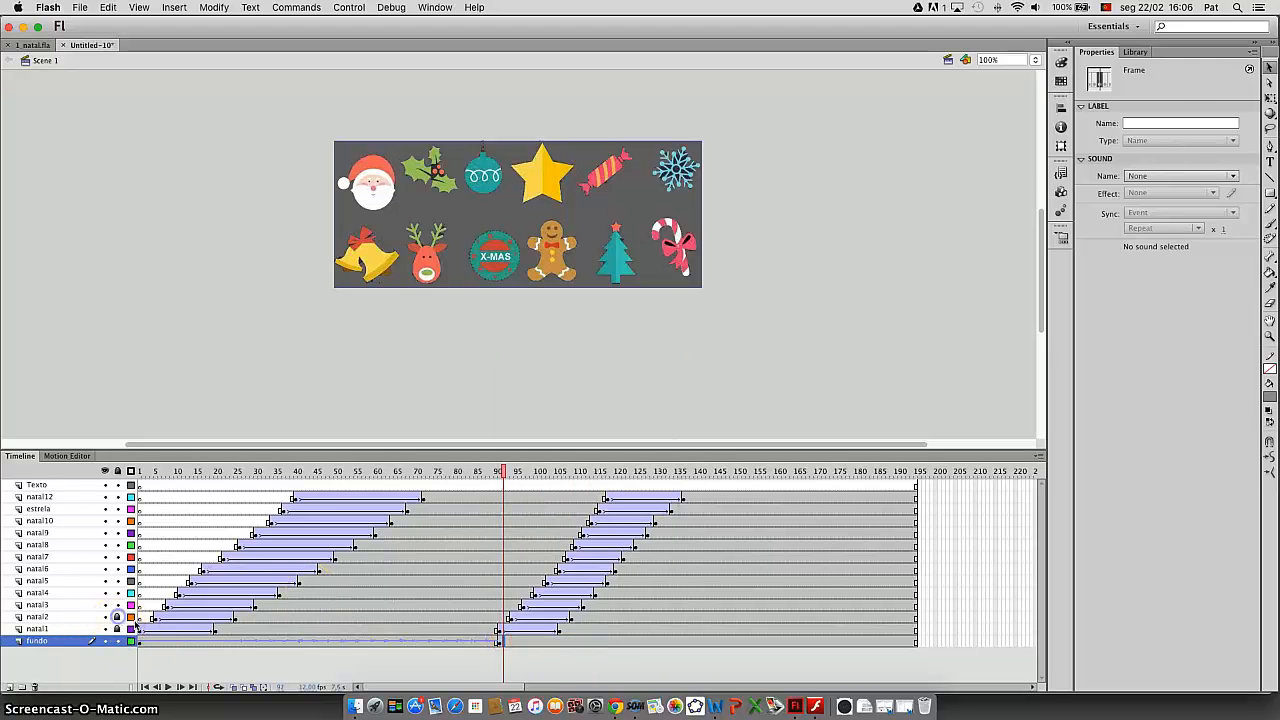
click(392, 281)
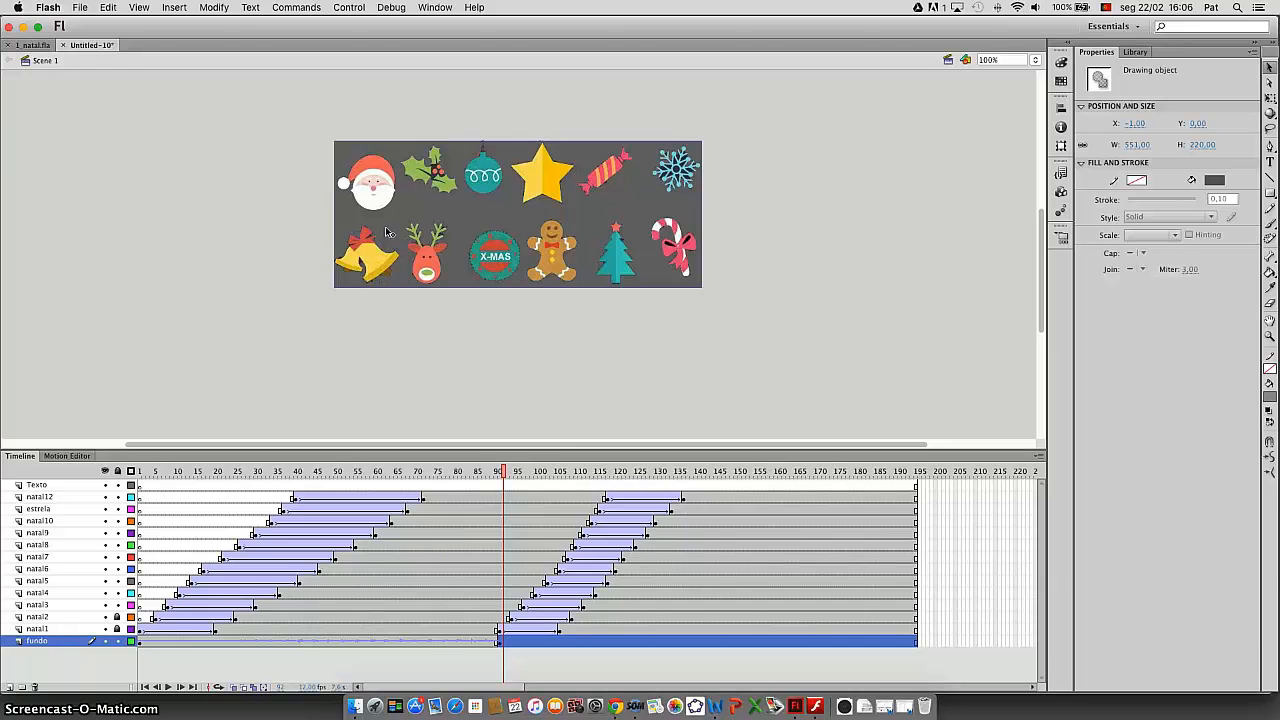
right_click(386, 231)
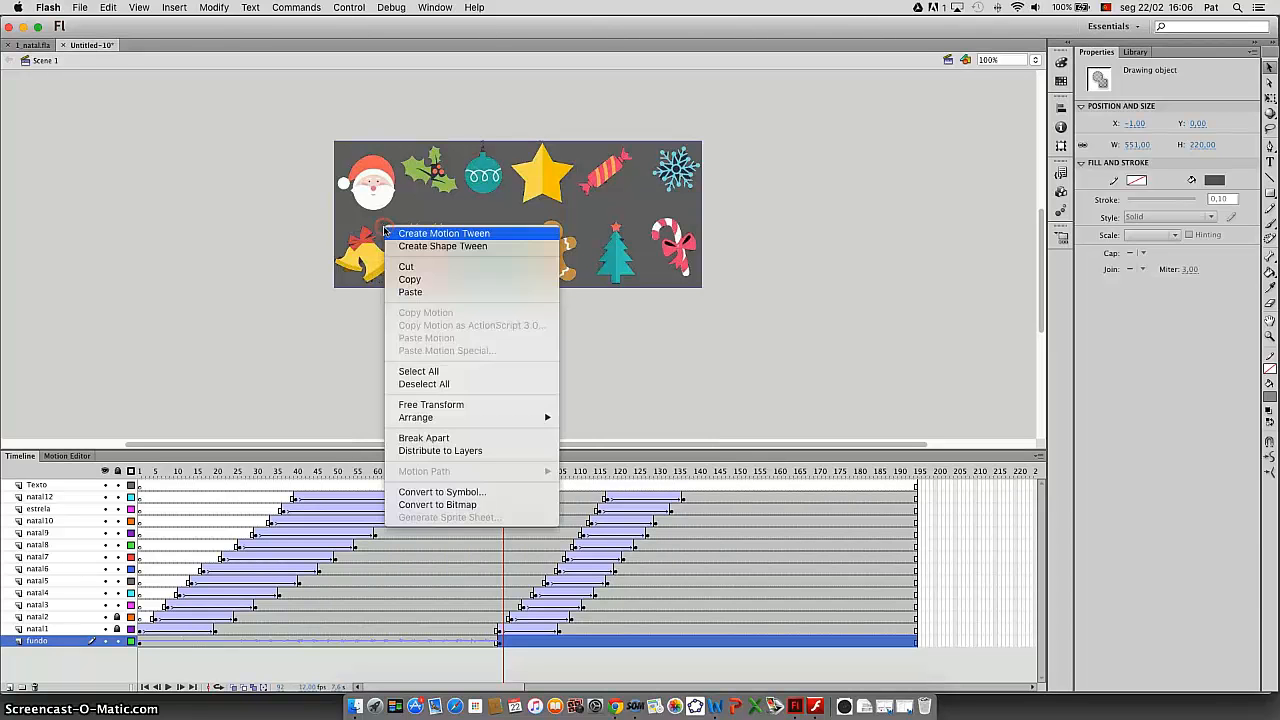
click(445, 494)
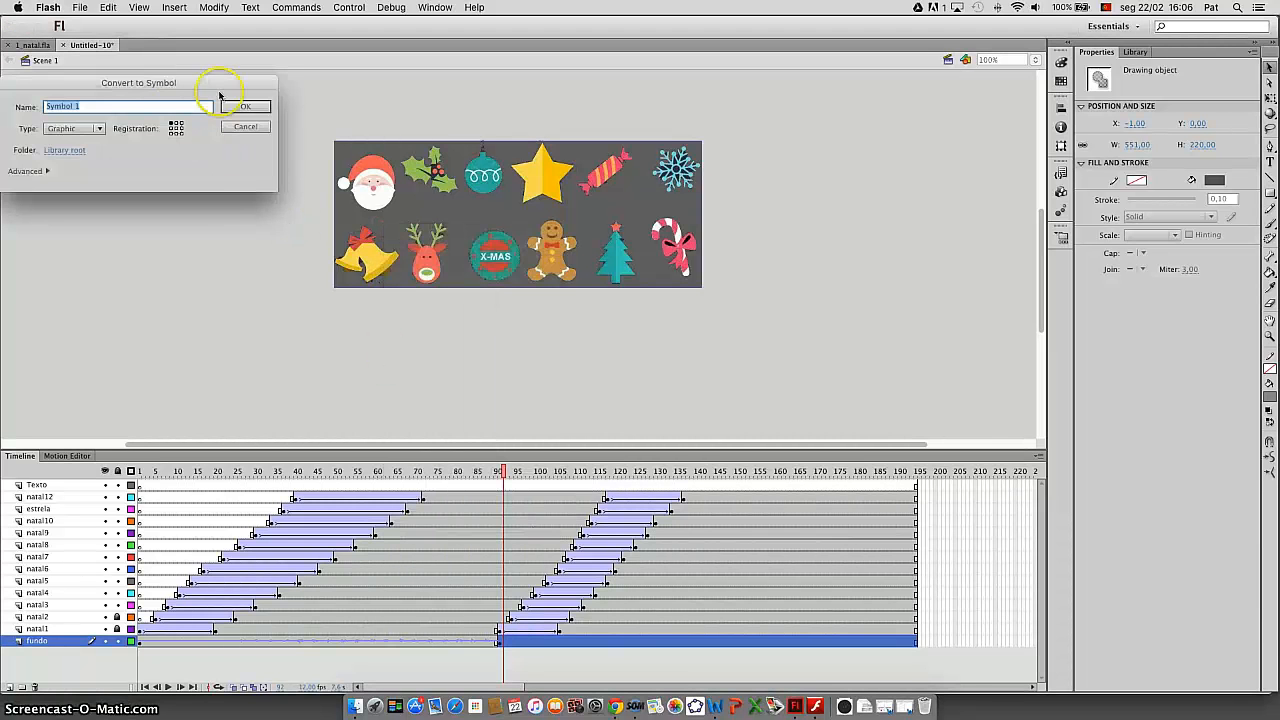
click(245, 107)
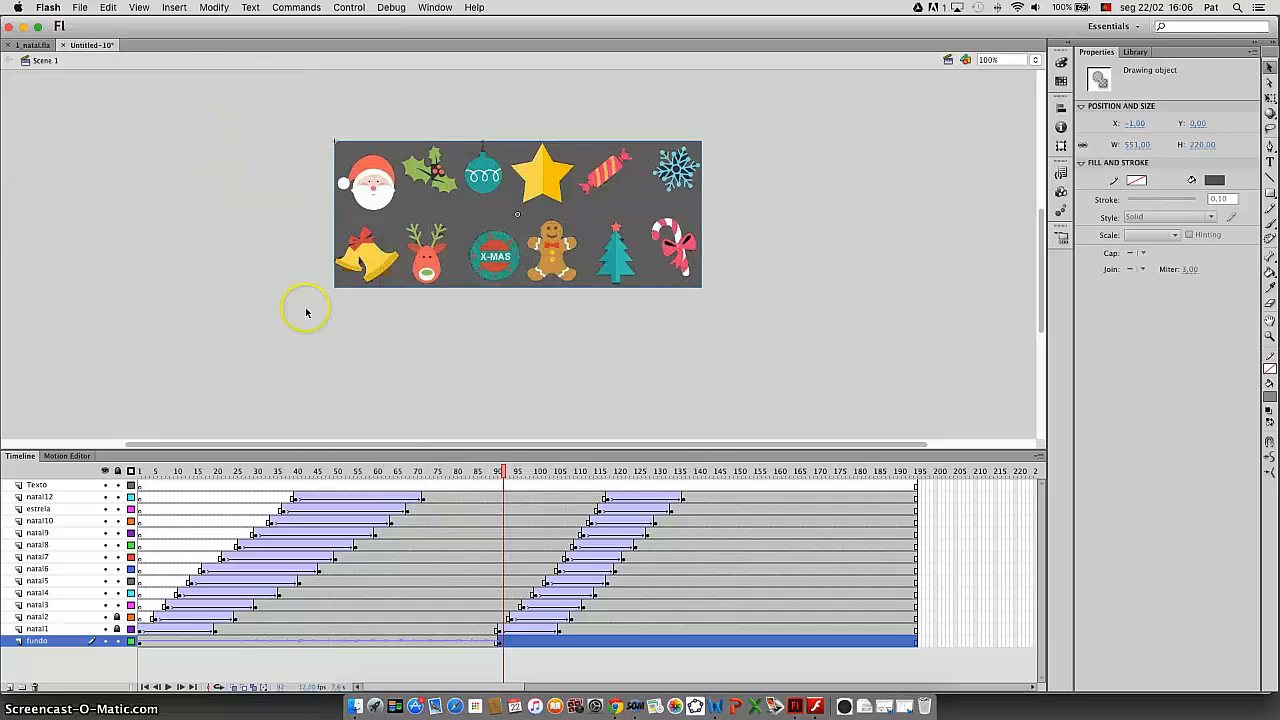
Insert a keyframe on the fundo layer at frame 157 and set the background symbol's alpha there to 49%
click(736, 641)
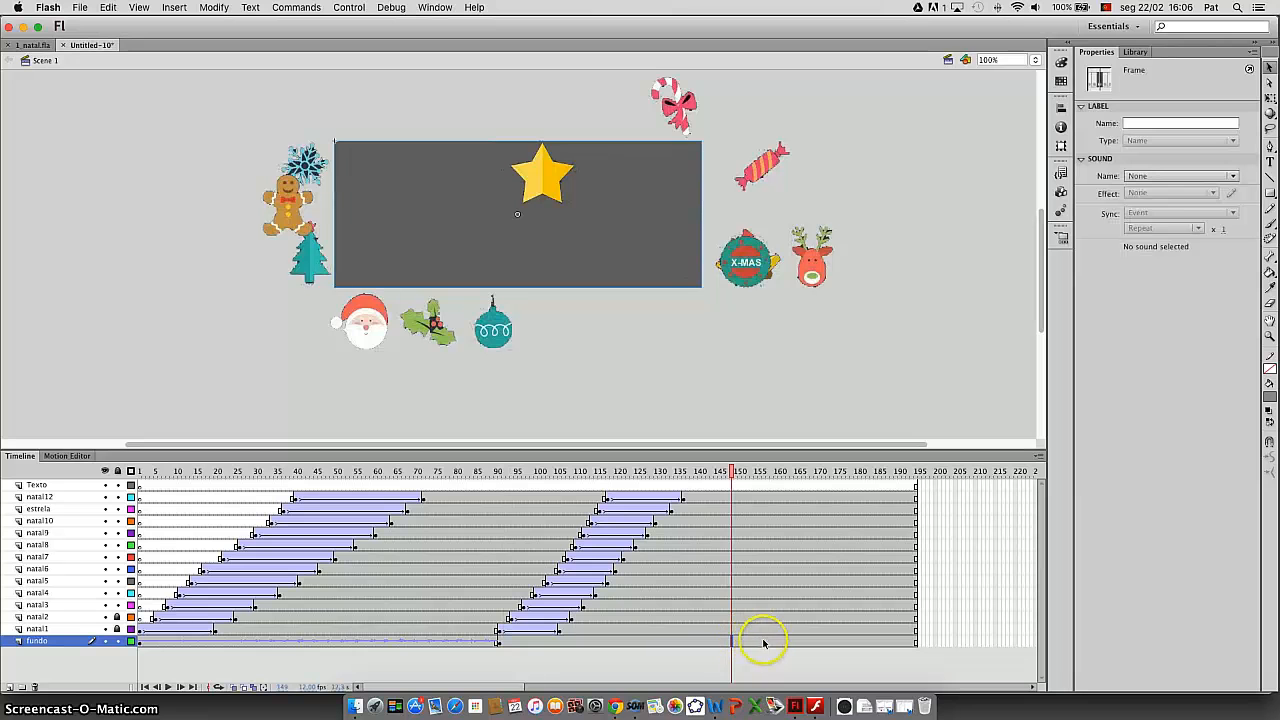
click(764, 641)
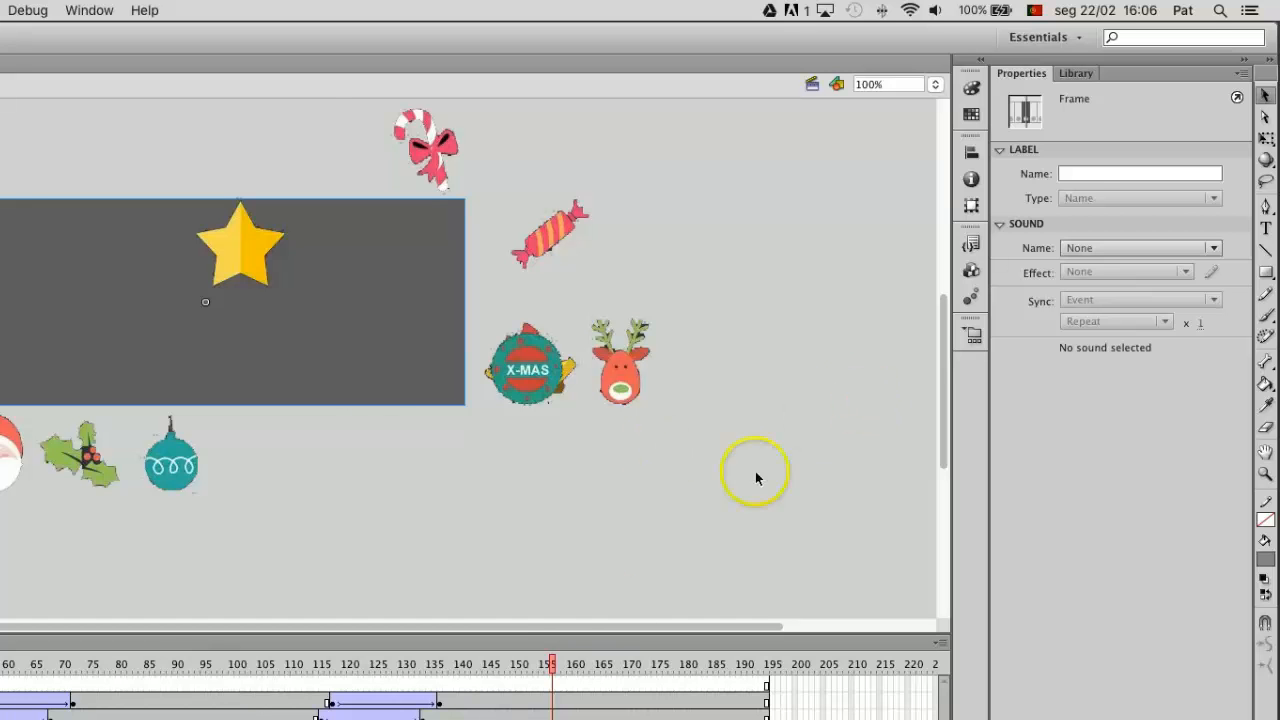
click(389, 374)
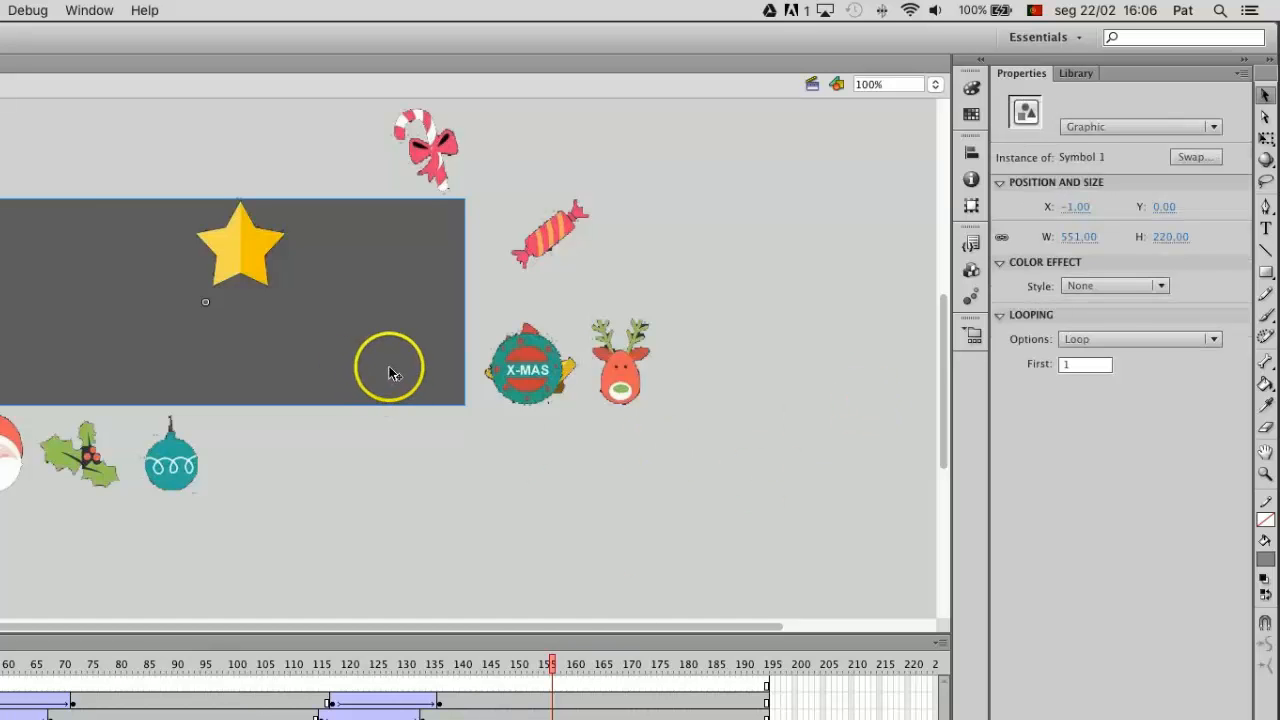
click(1160, 288)
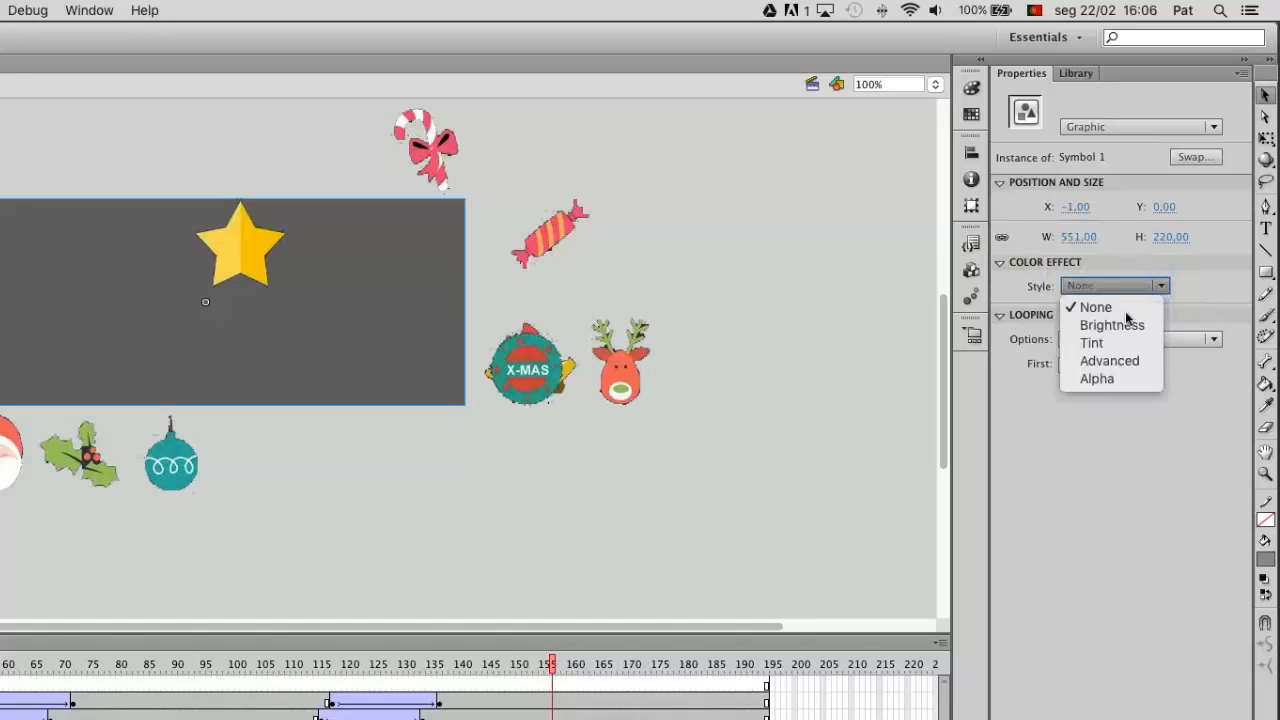
click(1100, 379)
drag(1143, 312, 1112, 317)
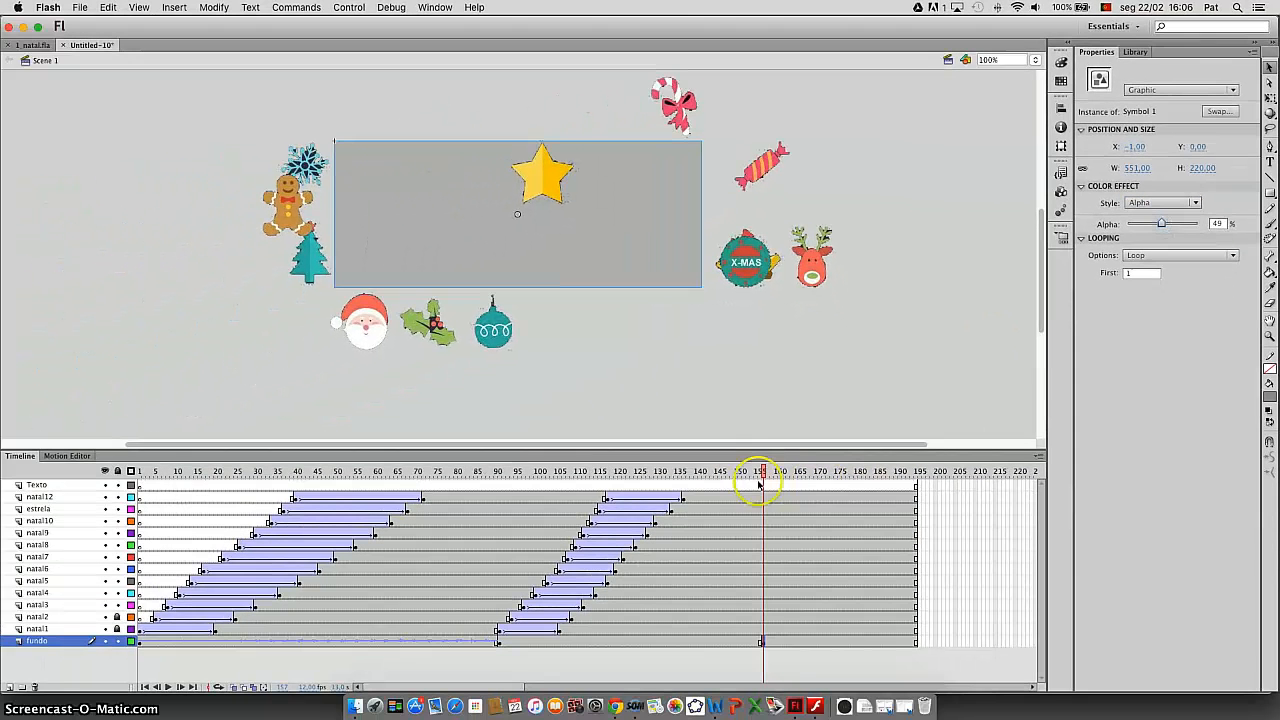
Create a classic tween on the fundo layer between frames 91 and 157 and check the background fade along the timeline
drag(766, 472, 535, 520)
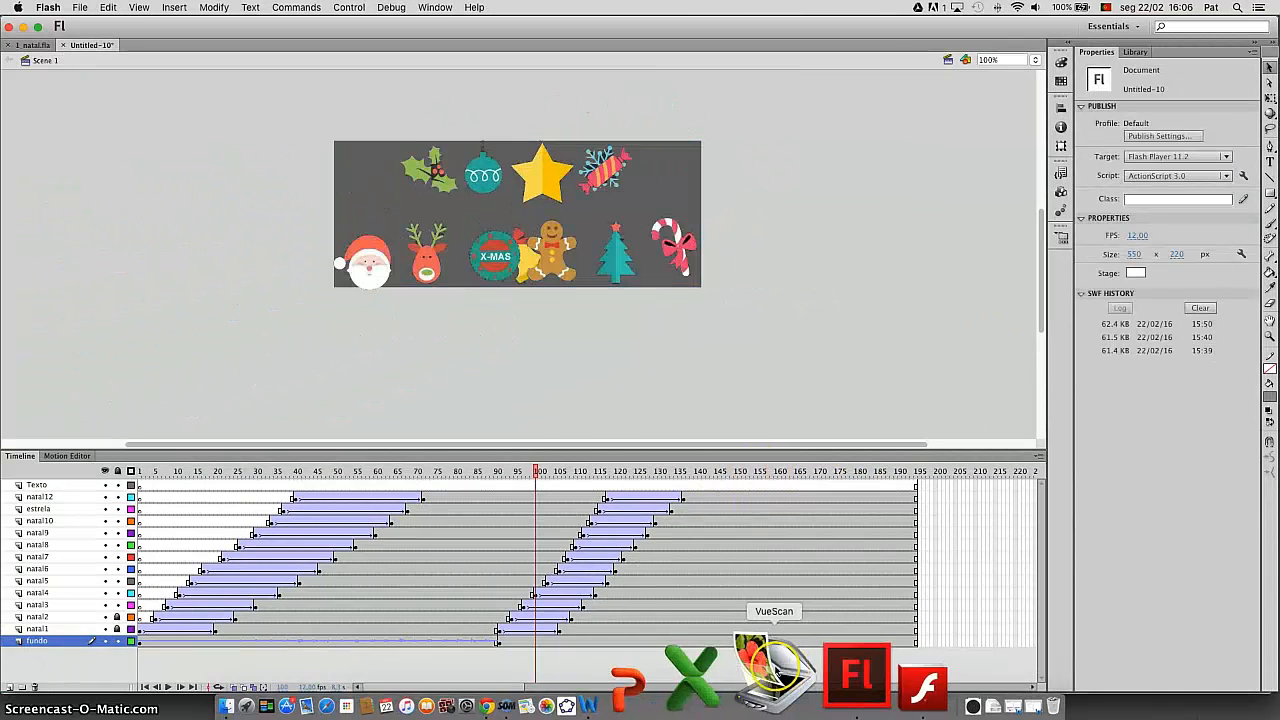
click(502, 472)
drag(502, 474, 764, 536)
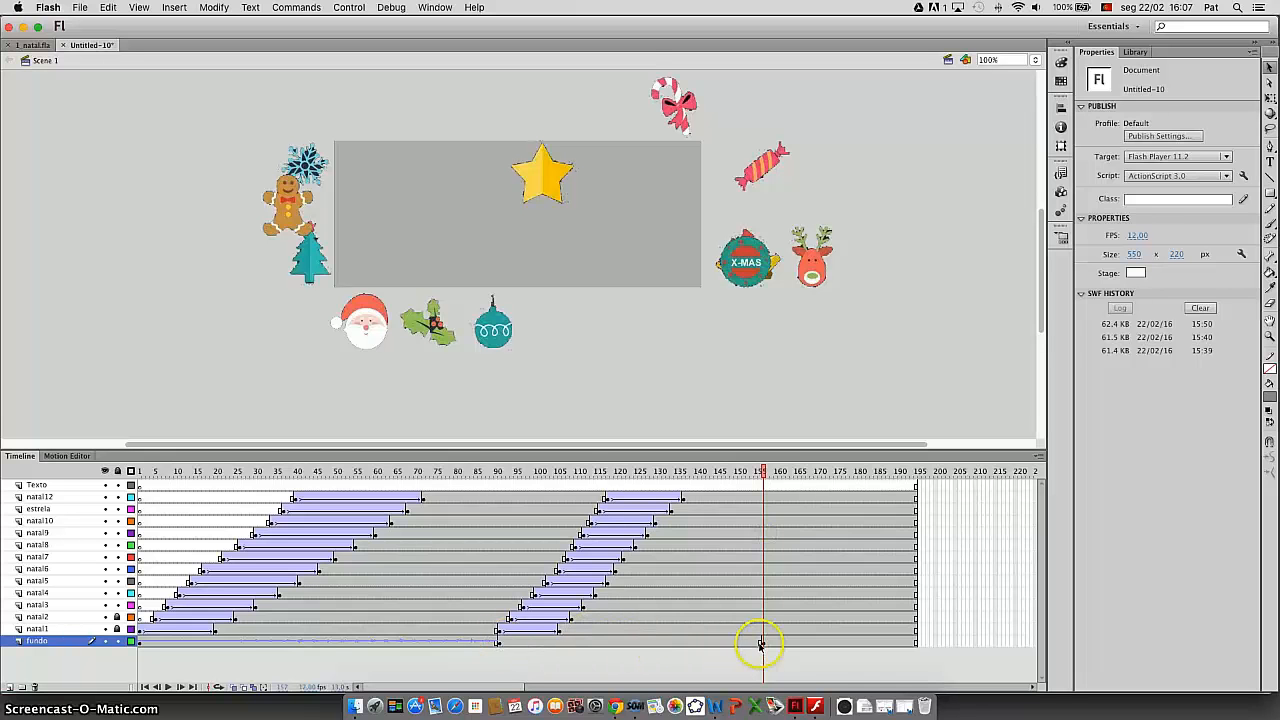
right_click(640, 645)
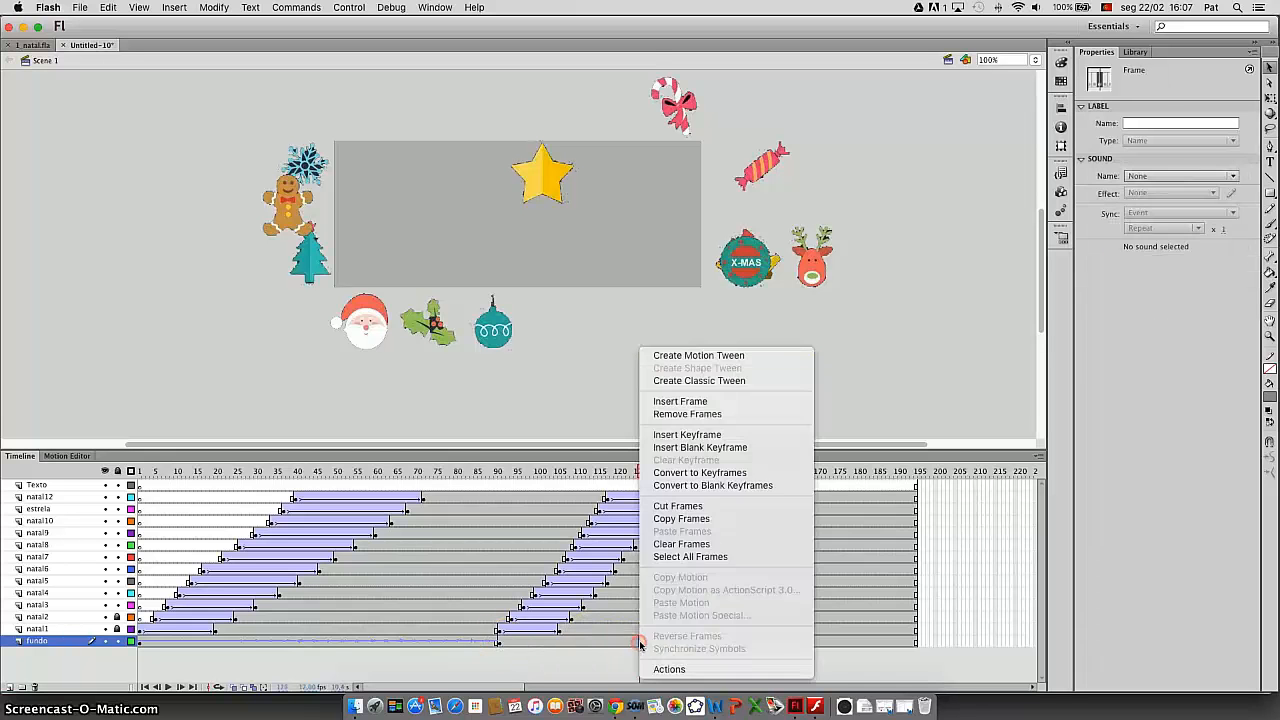
click(700, 381)
click(643, 458)
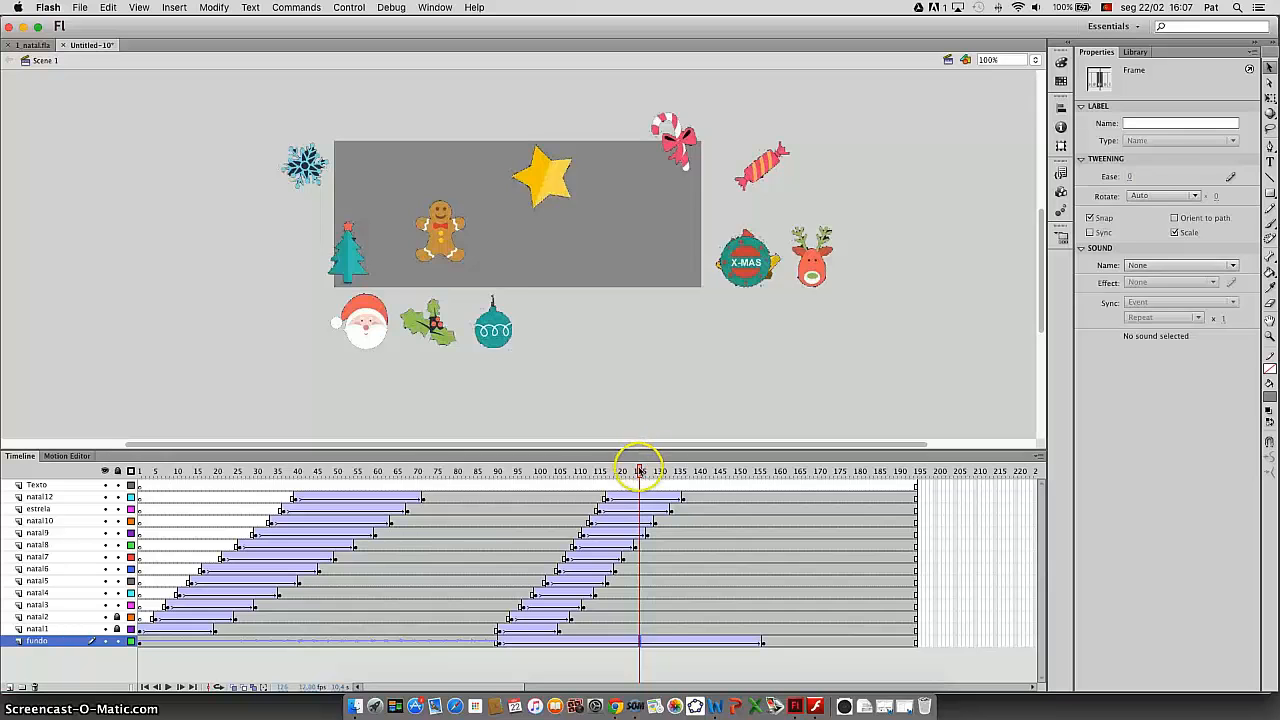
drag(640, 470, 762, 543)
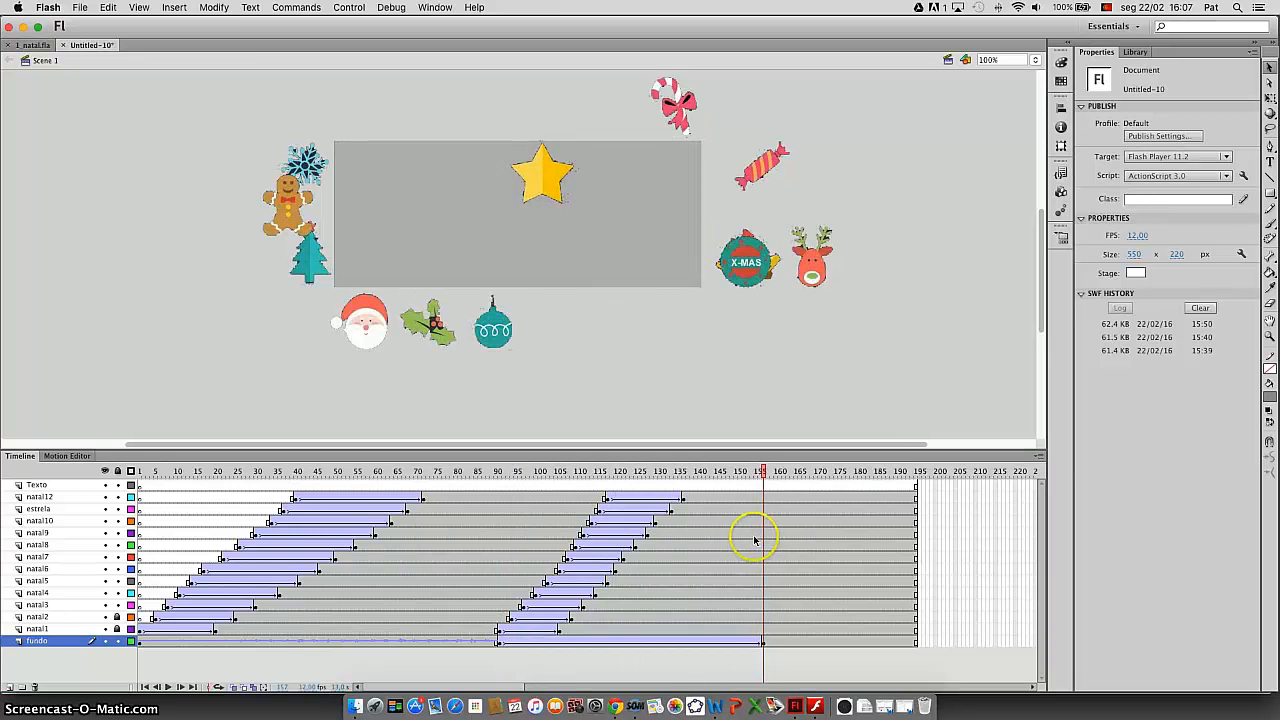
Switch to the finished file 1_natal.fla and examine where the tween on its Texto layer starts
click(32, 45)
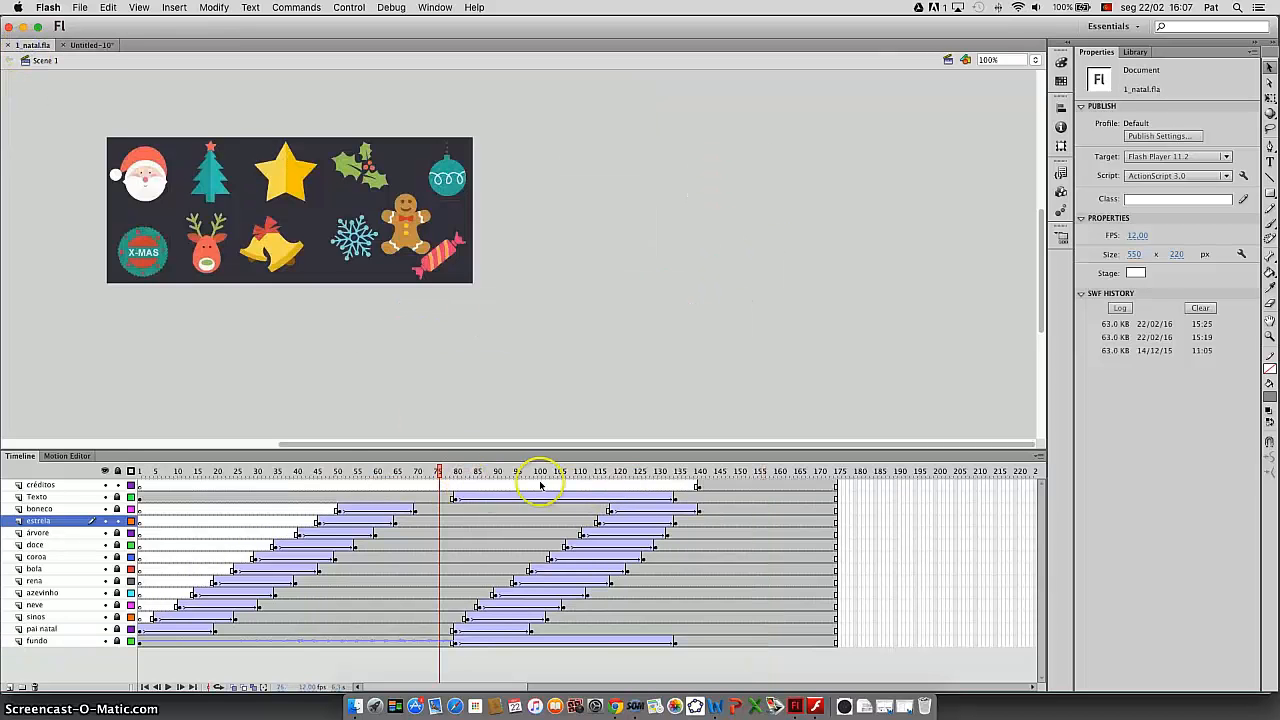
click(456, 498)
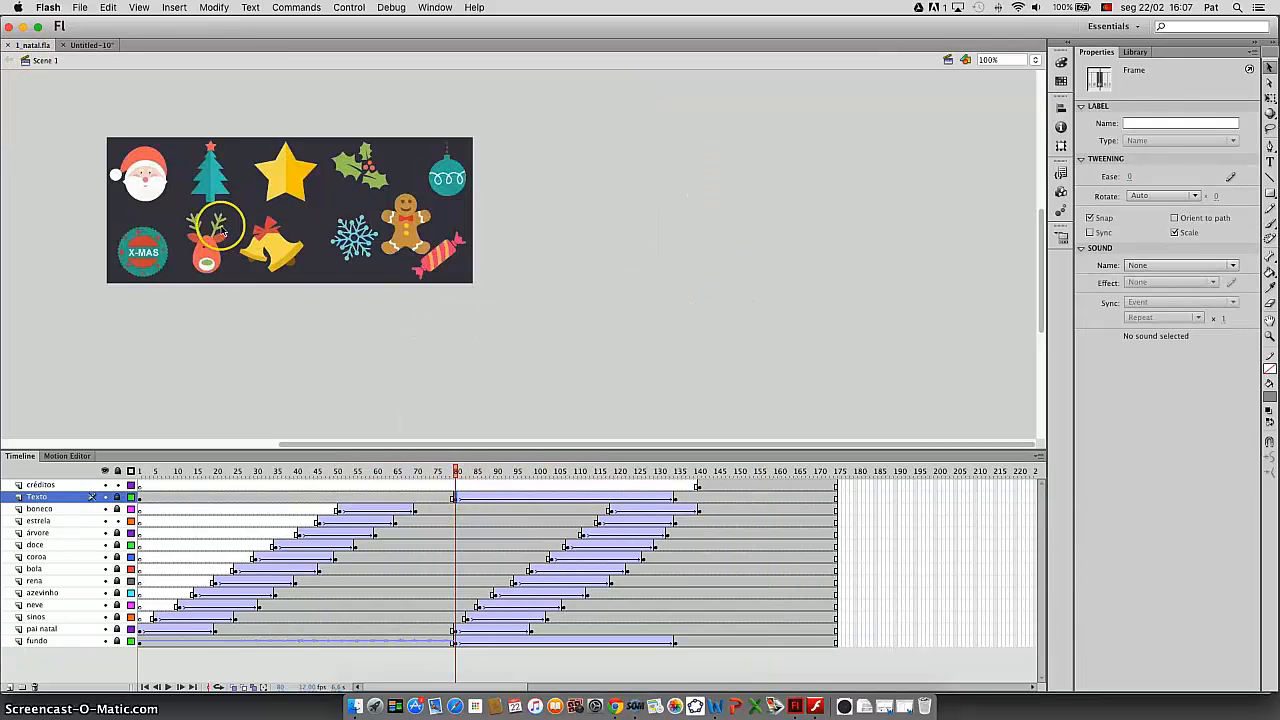
mouse_move(456, 471)
mouse_down()
mouse_move(678, 477)
mouse_move(456, 477)
mouse_up()
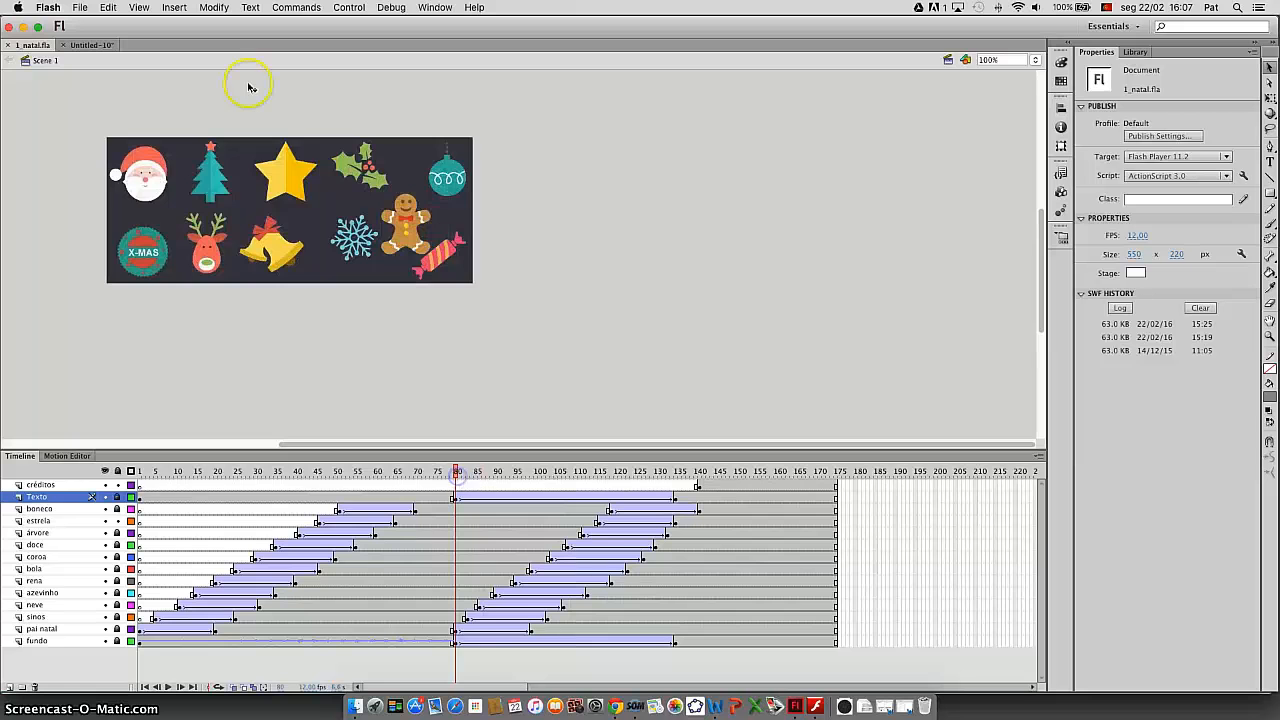
Return to Untitled-10 and add the static text "Feliz Natal" over the stage on the Texto layer
click(91, 45)
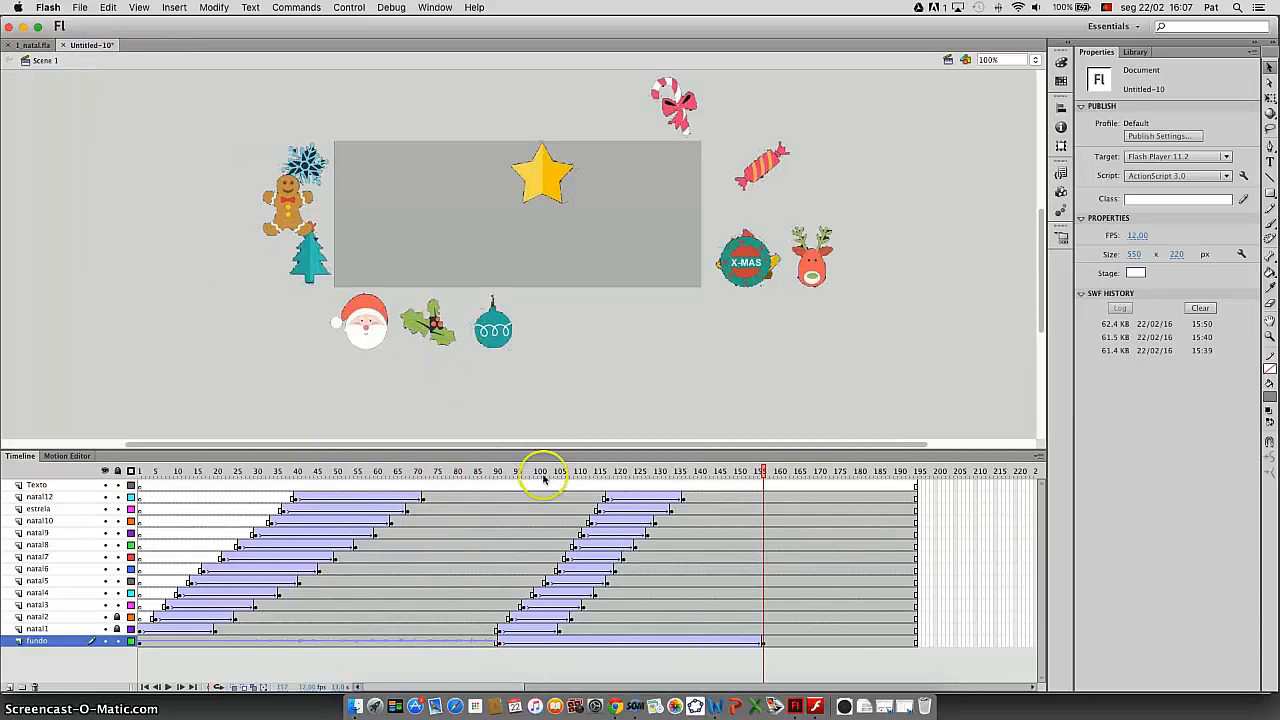
click(499, 485)
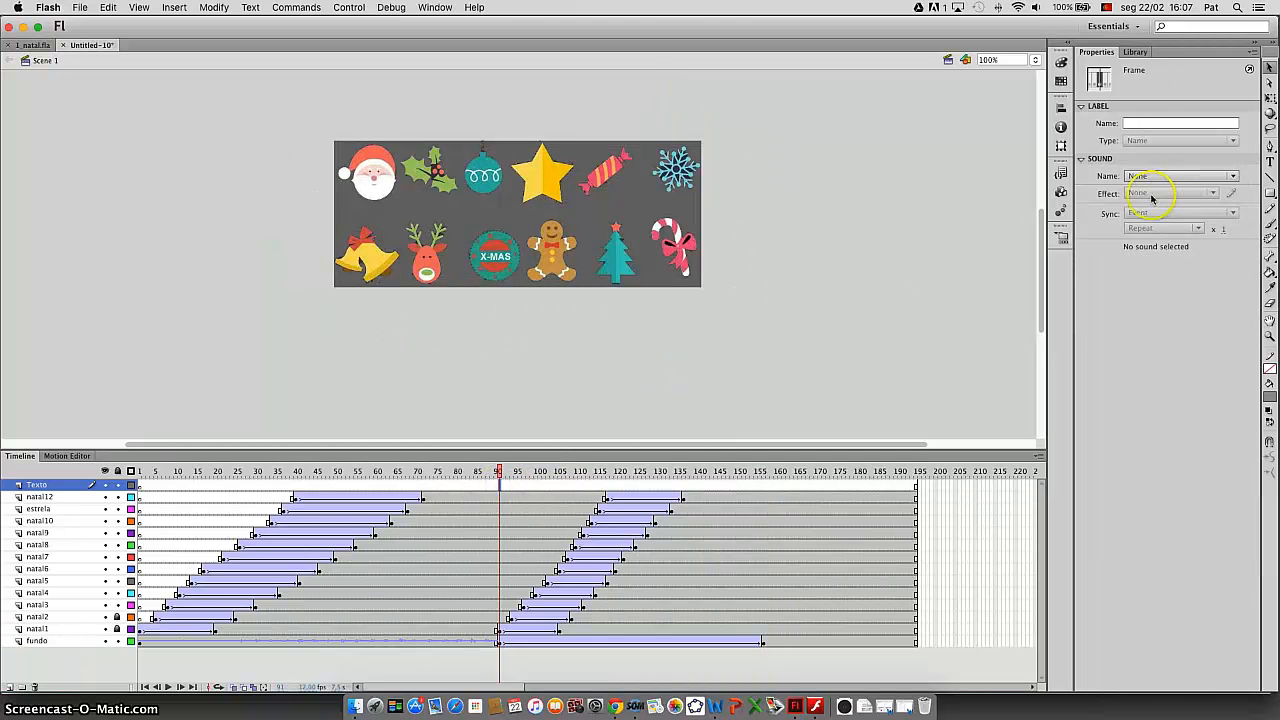
click(1271, 162)
click(408, 203)
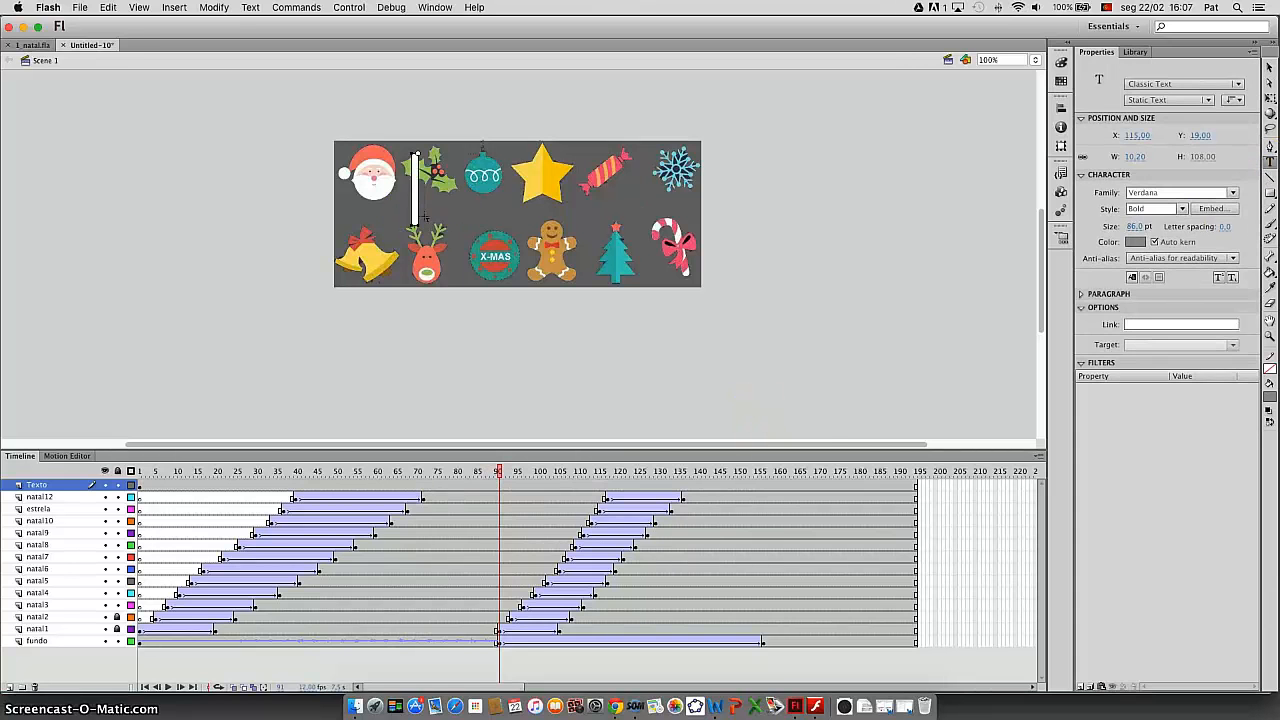
text(Feliz N)
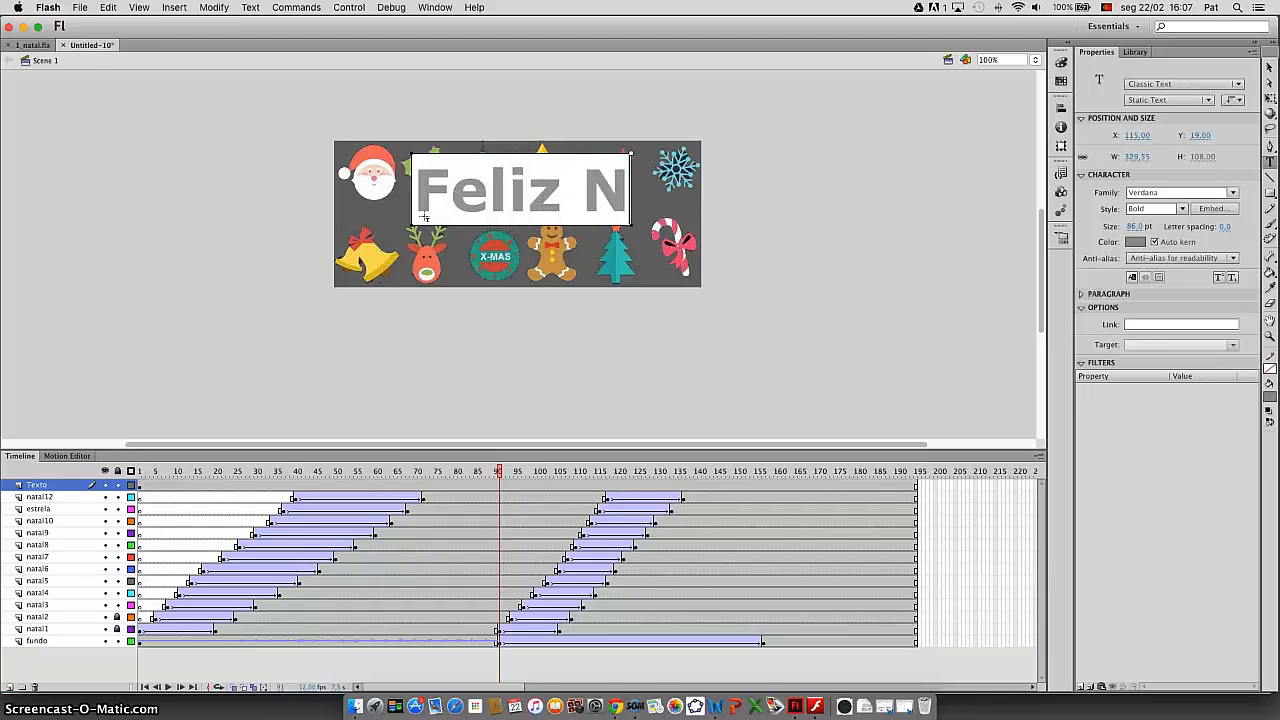
text(atal)
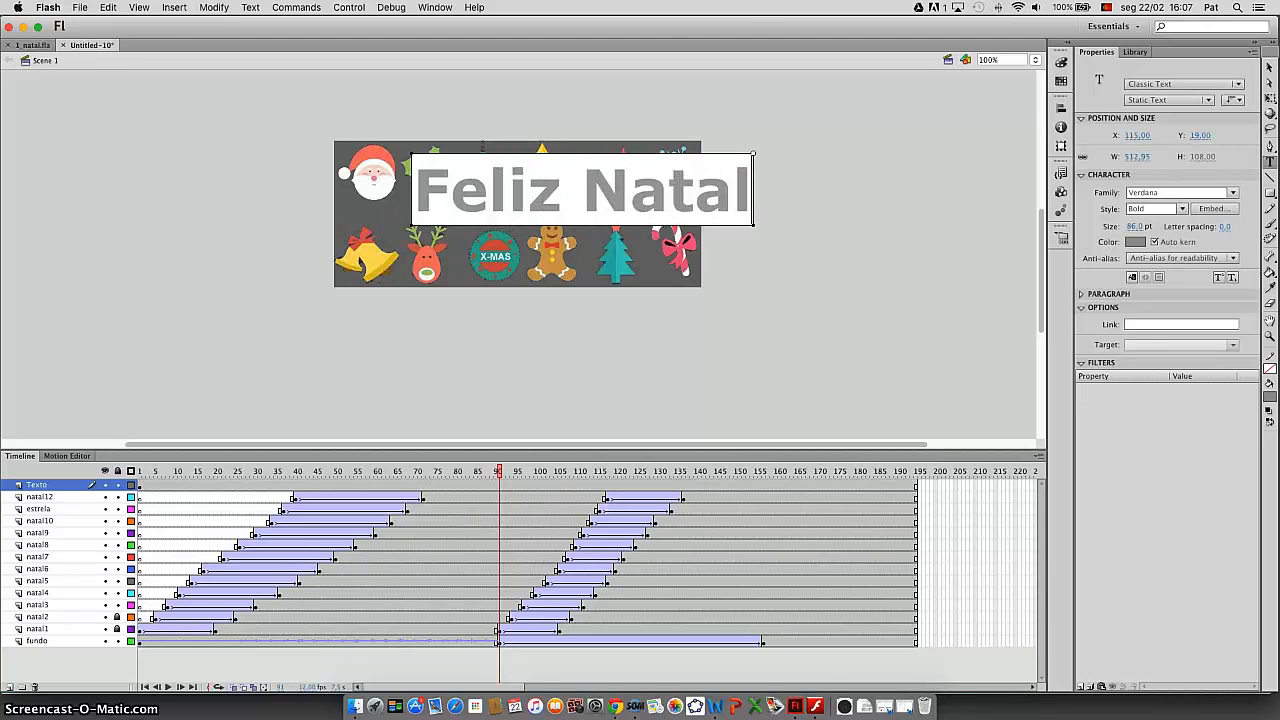
Move the Feliz Natal text onto the stage at about X 28, Y 46 and colour it dark red
click(1269, 67)
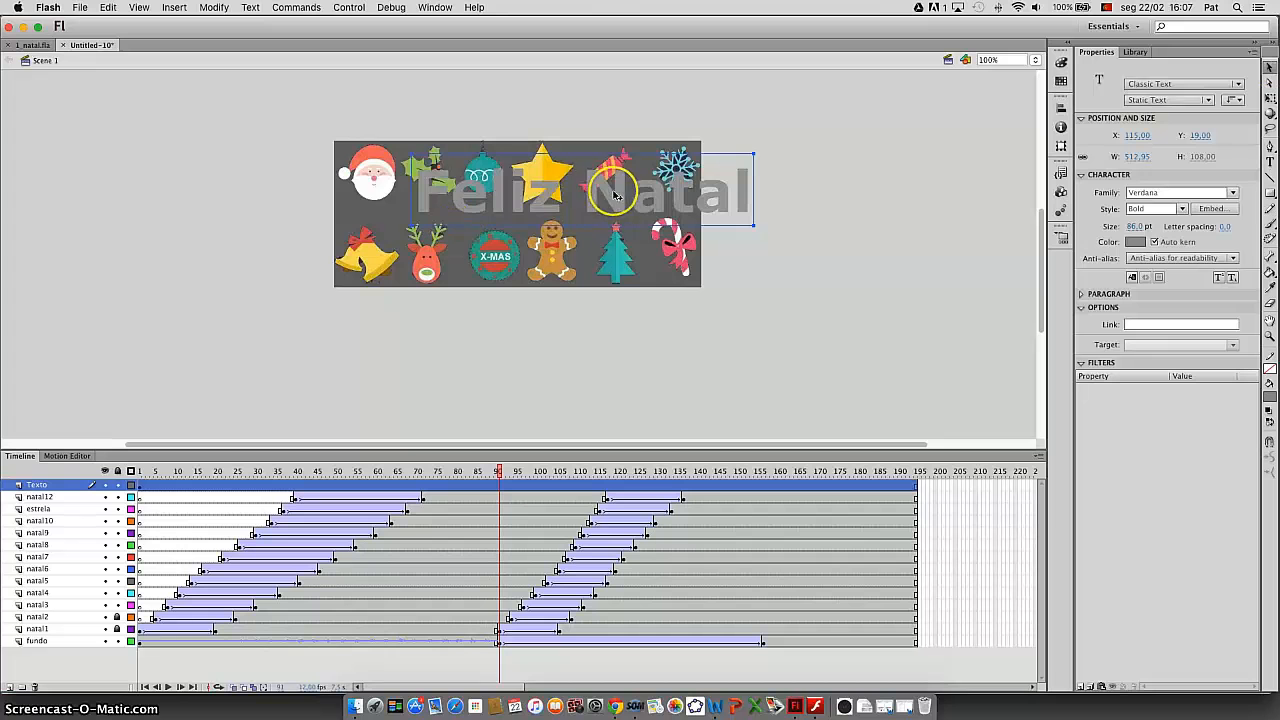
drag(615, 195, 561, 216)
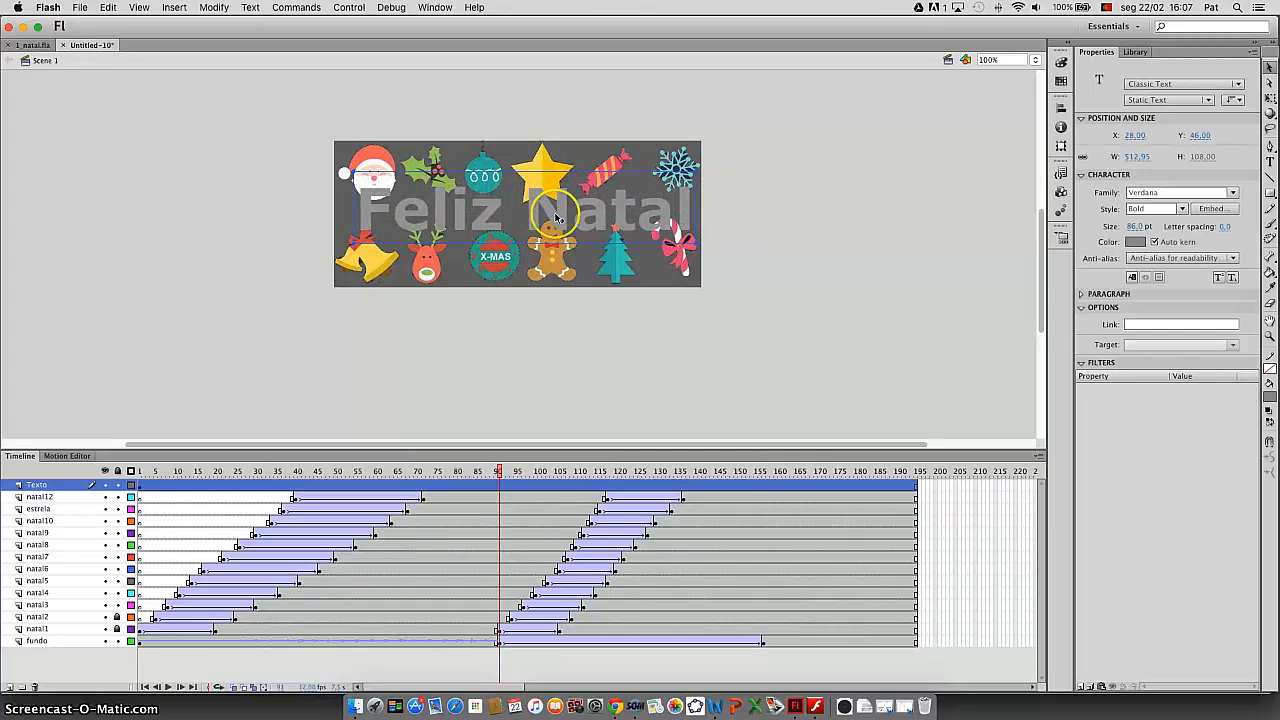
click(1136, 243)
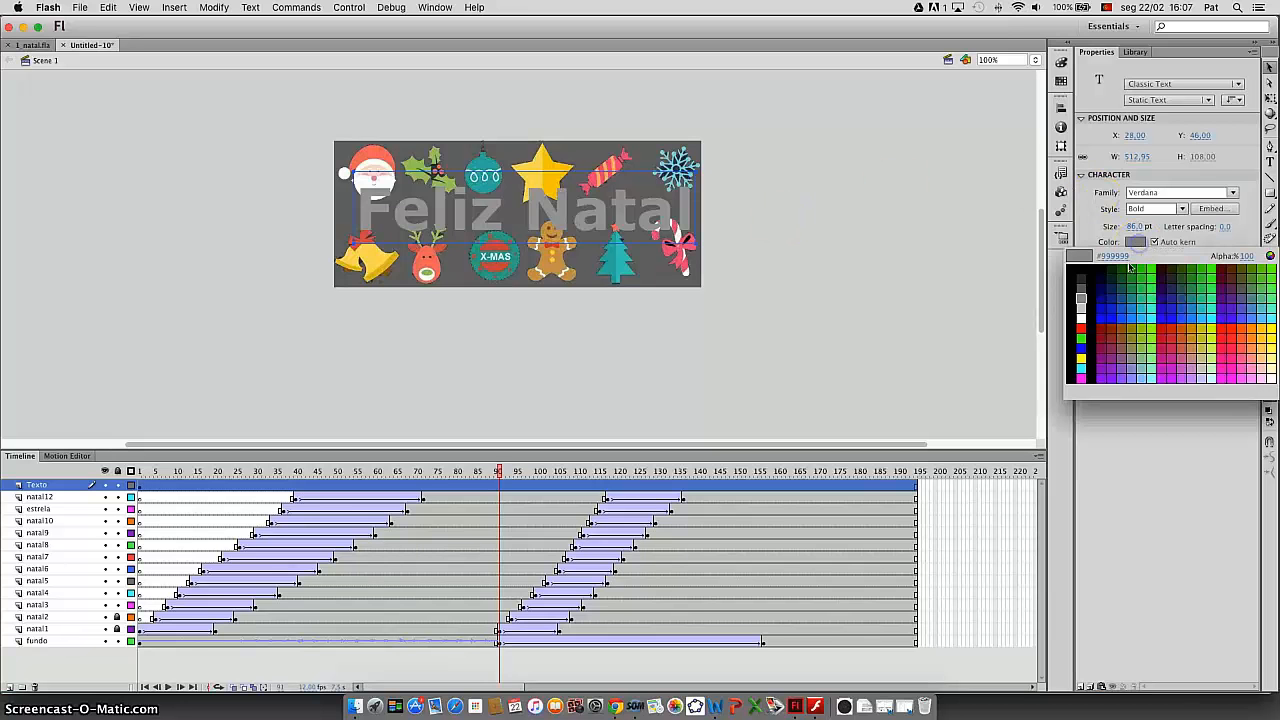
click(1108, 325)
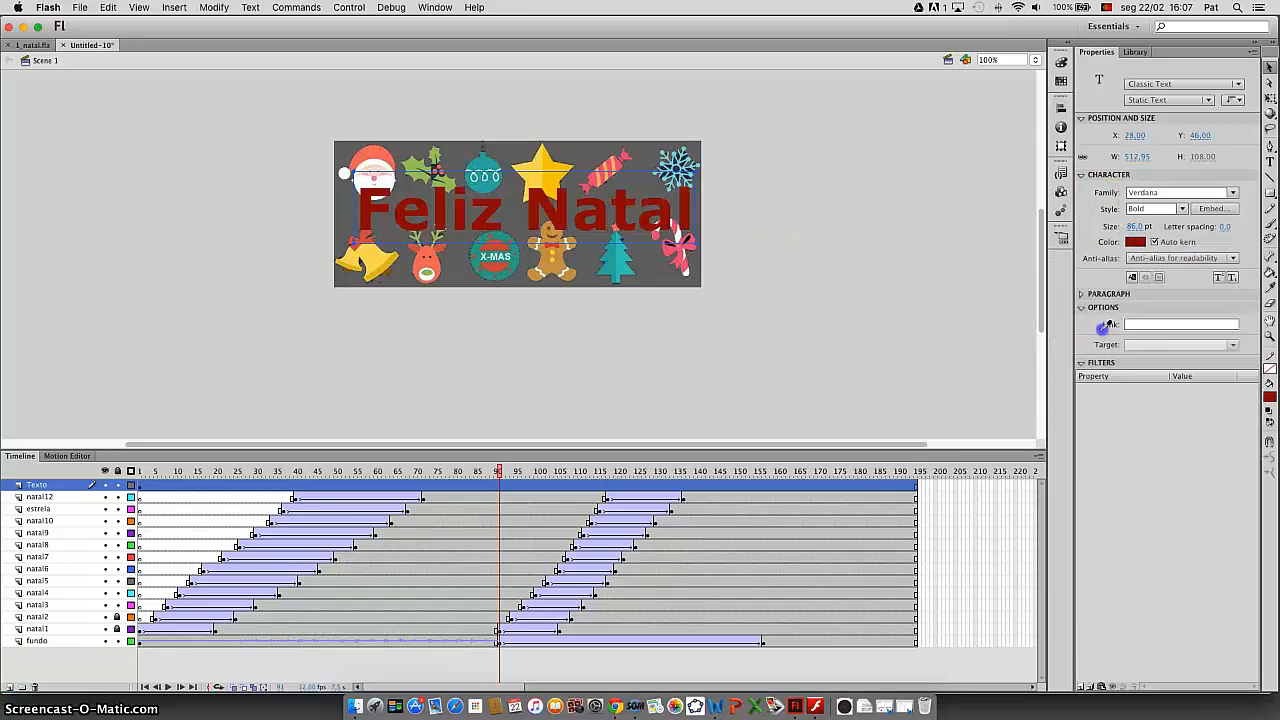
Move the Texto layer's keyframe from frame 1 to frame 91, aligned with the start of the exits
click(141, 488)
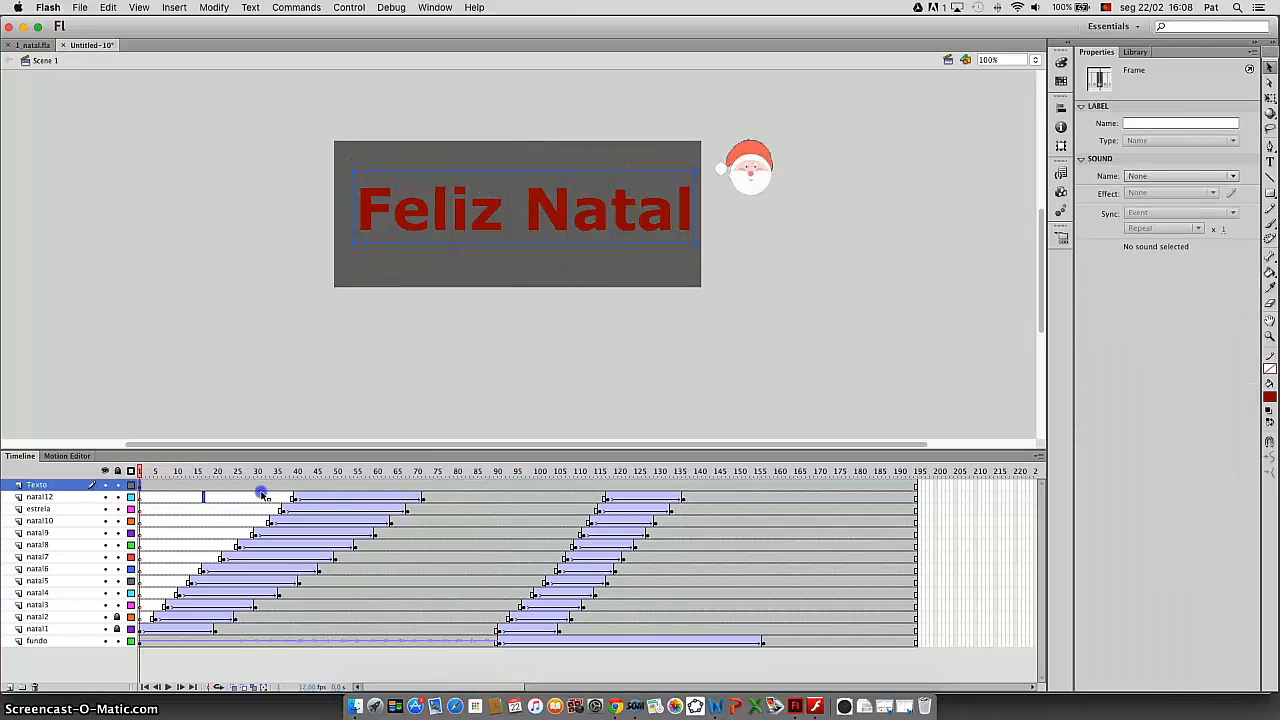
click(505, 486)
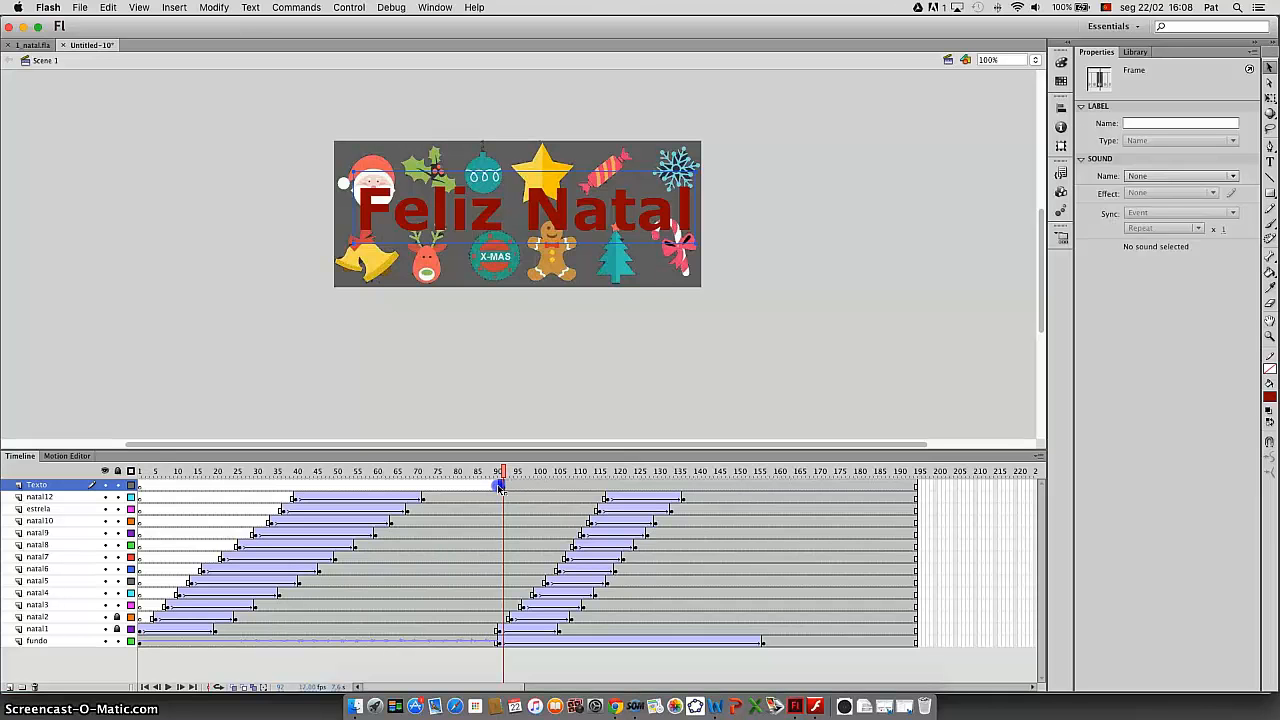
click(497, 486)
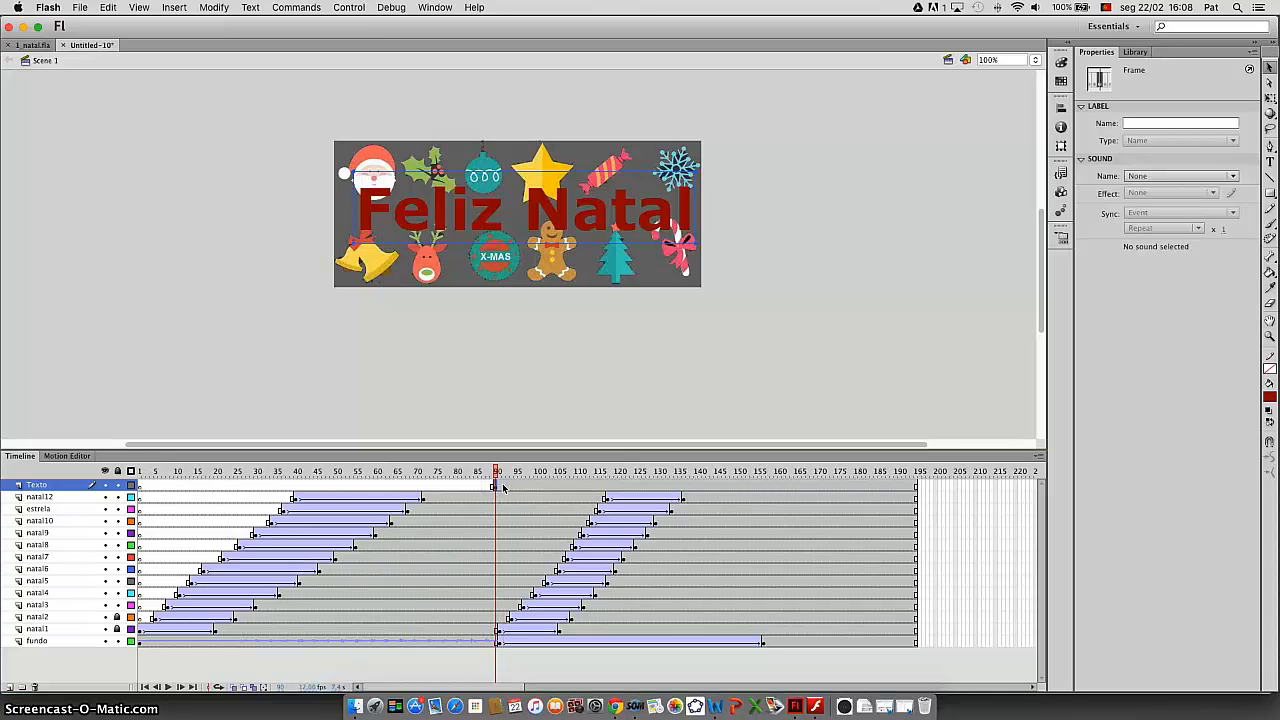
click(498, 487)
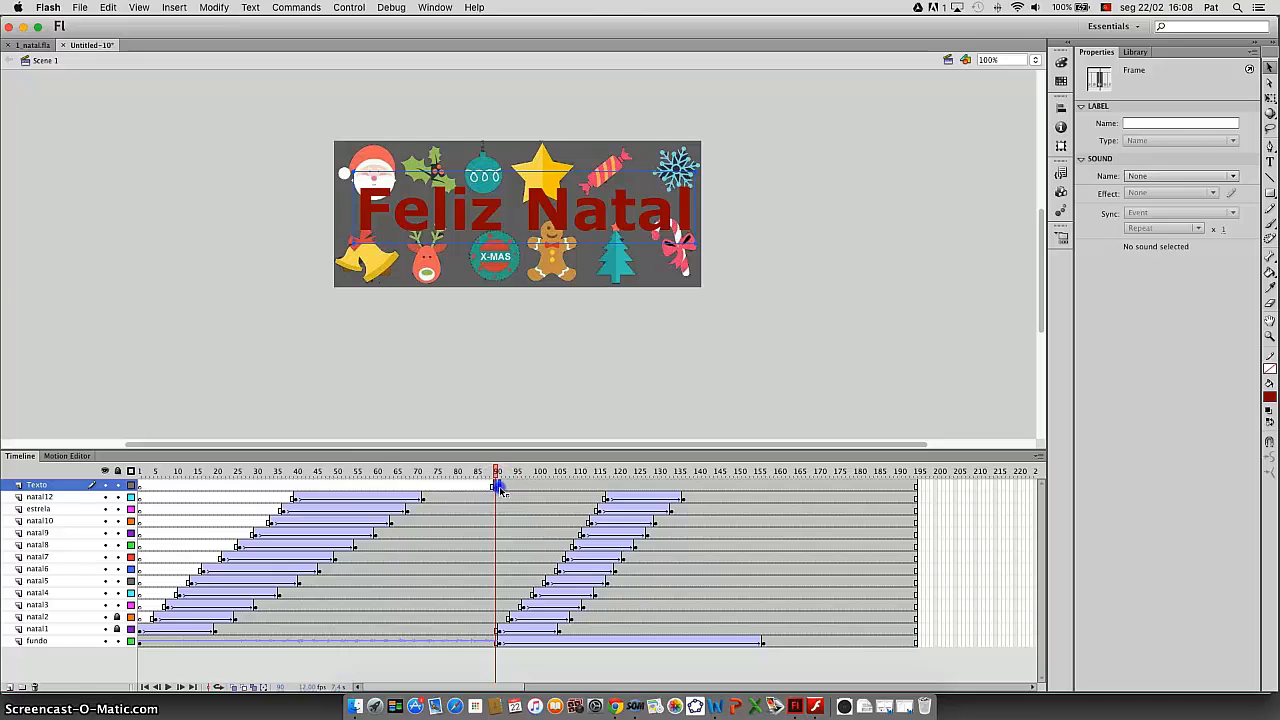
drag(497, 487, 500, 487)
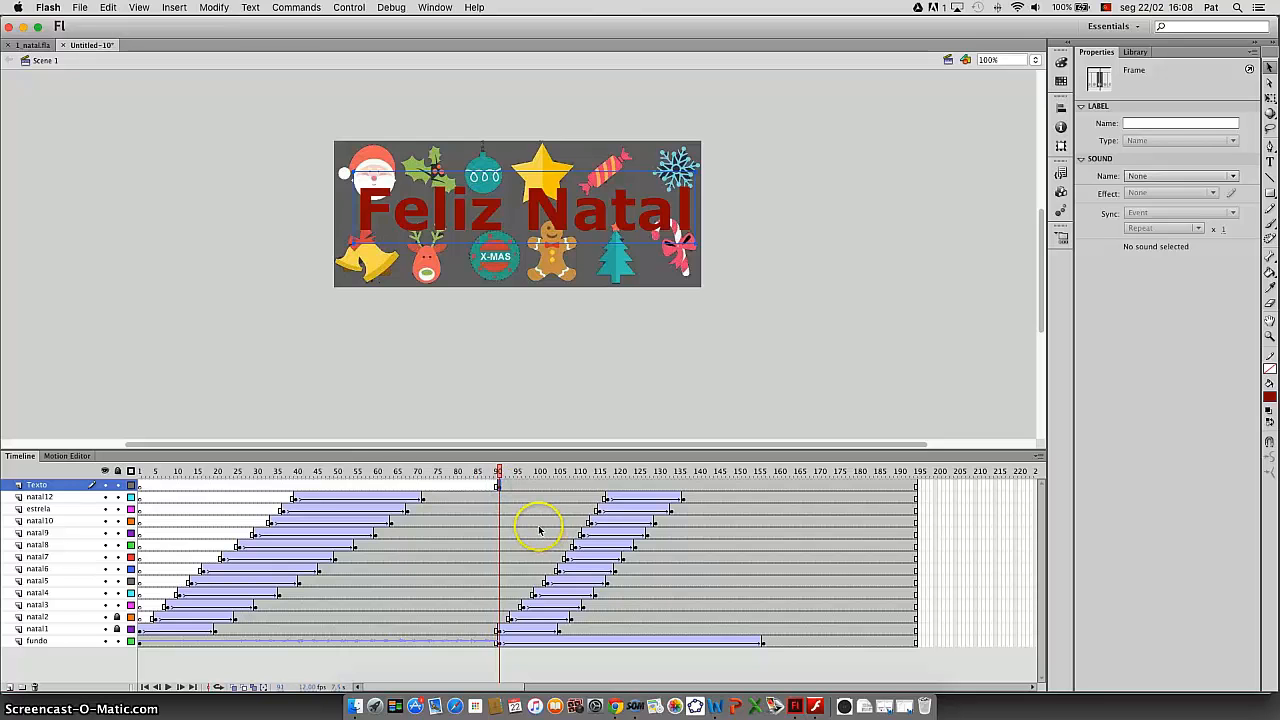
Convert the Feliz Natal text at frame 91 to a graphic symbol and set its alpha to 0%
right_click(550, 215)
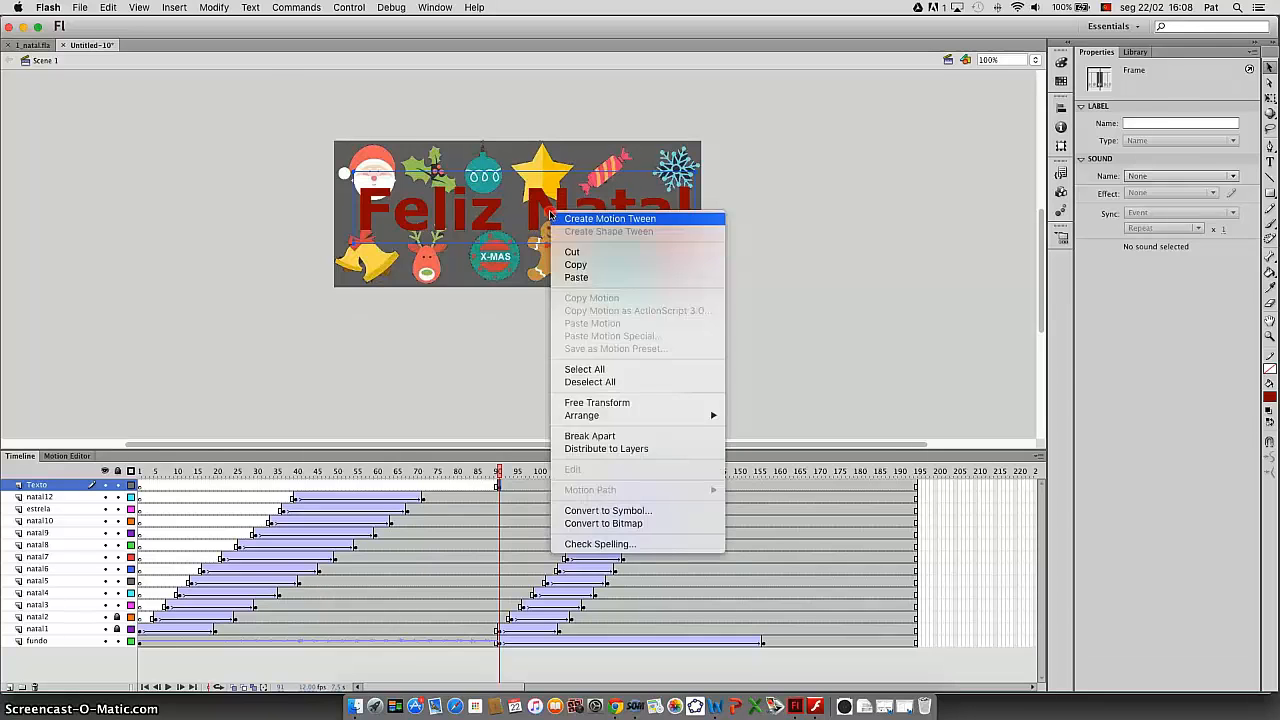
click(605, 510)
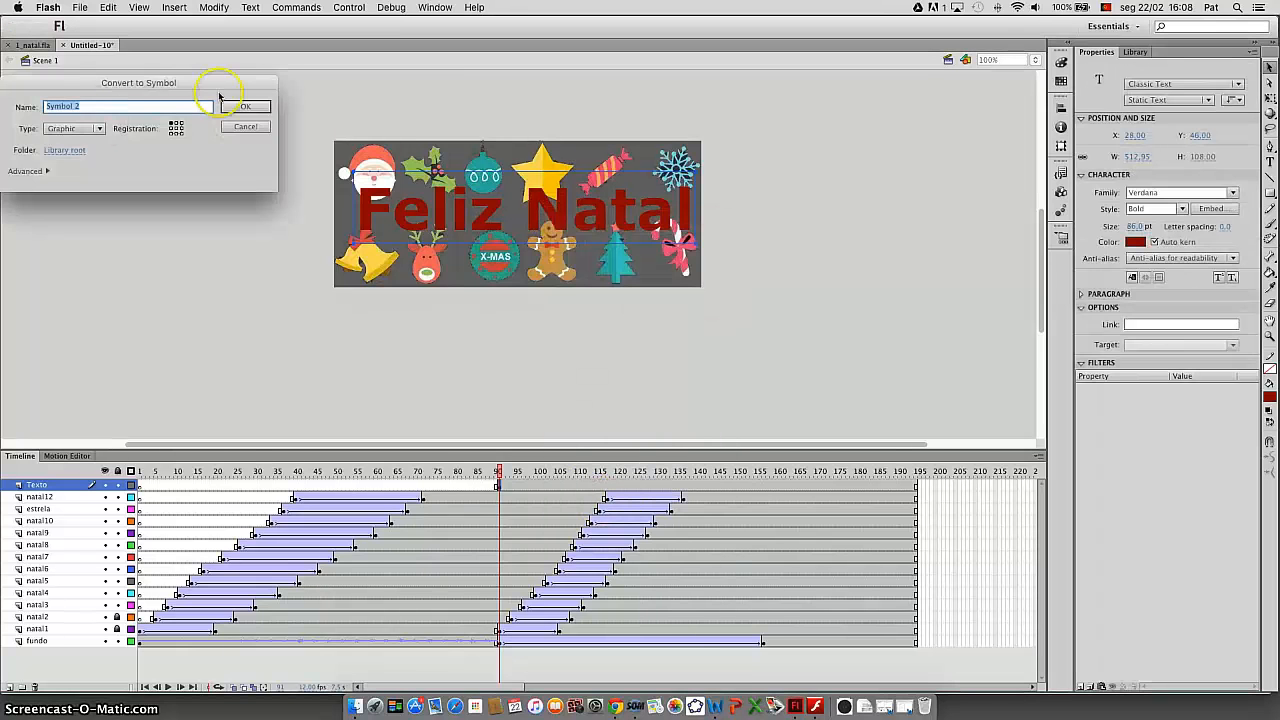
click(245, 106)
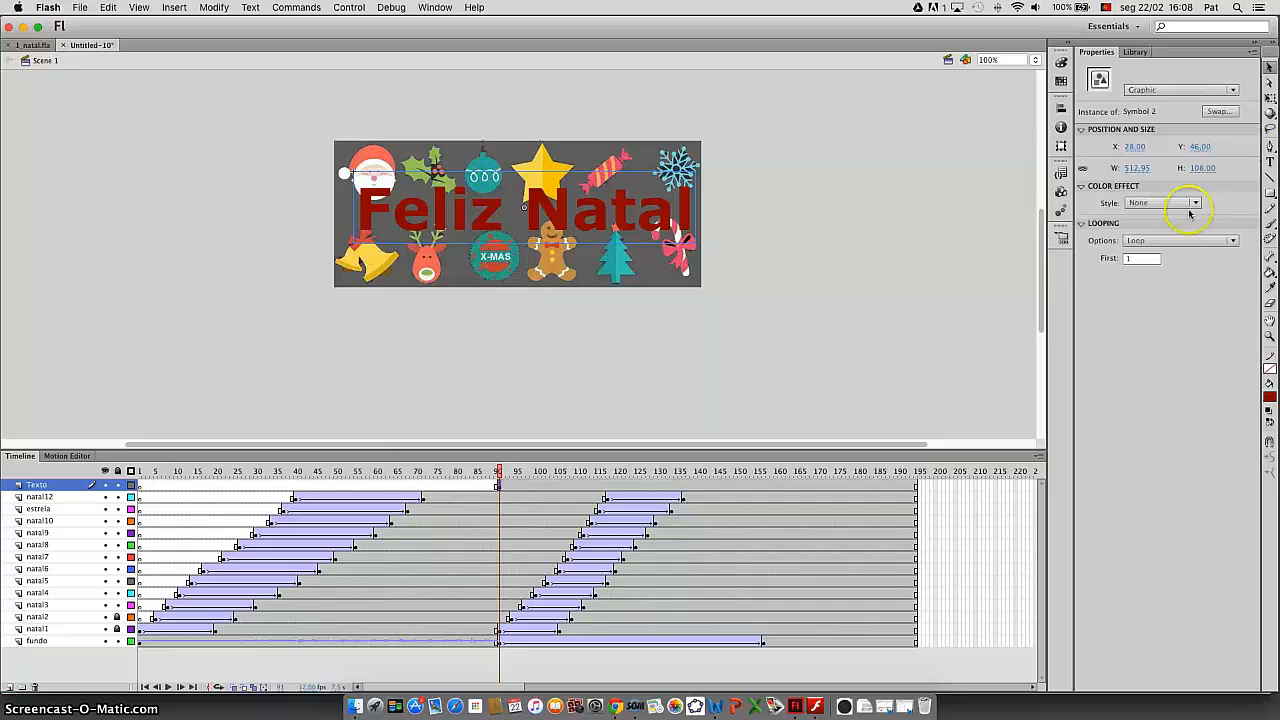
click(1194, 202)
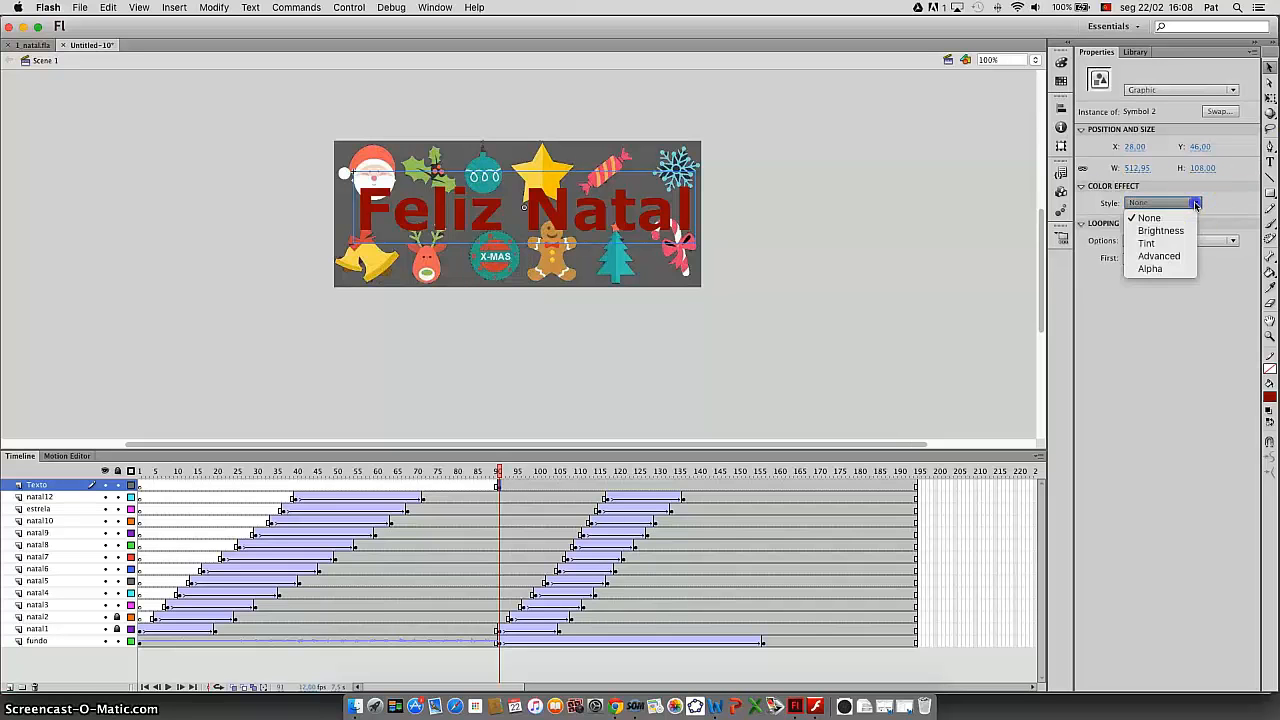
click(1150, 269)
drag(1195, 224, 1126, 225)
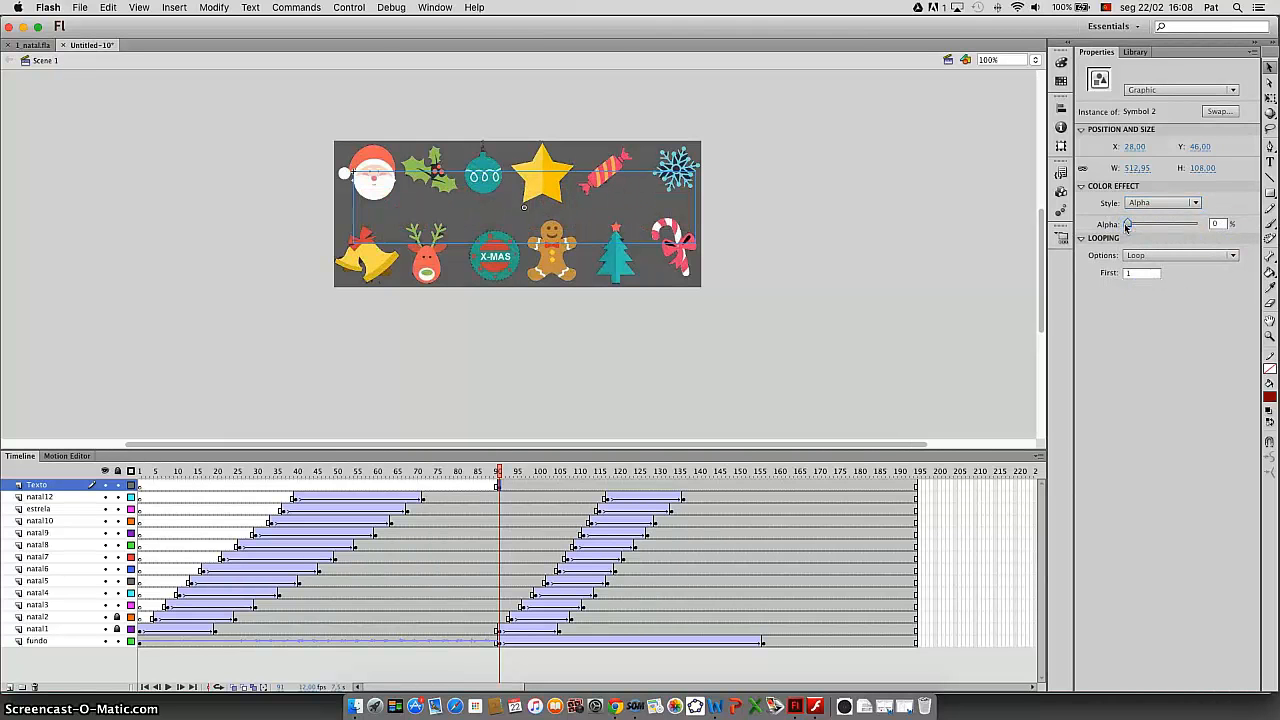
Add a Texto keyframe at frame 157, set the text's alpha there to 96% and move it down to X 23, Y 84.5
click(762, 486)
click(758, 472)
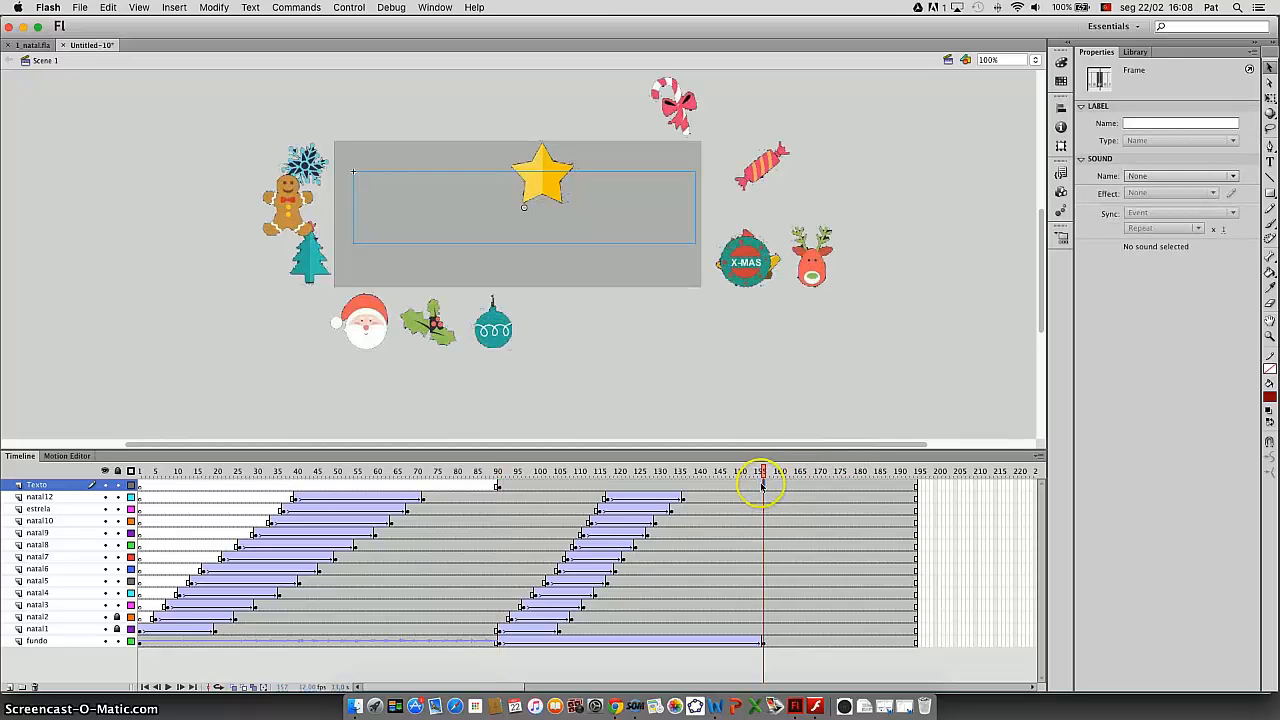
click(766, 487)
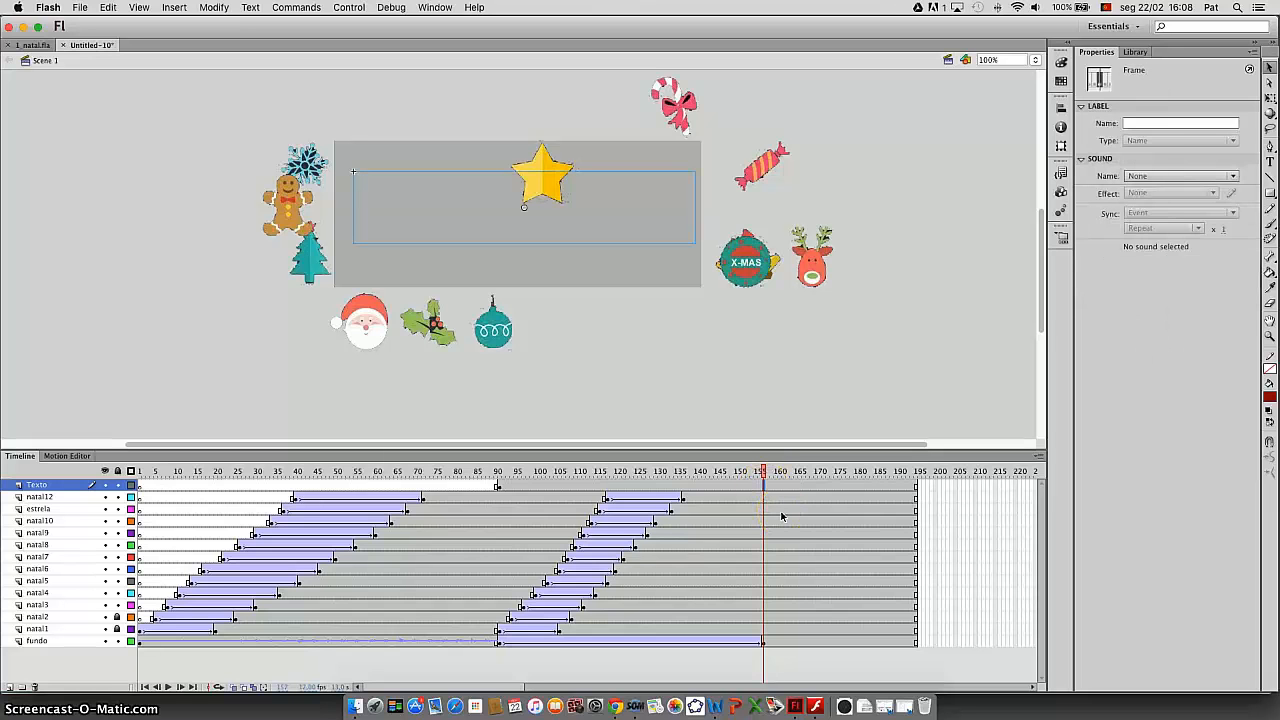
key(F6)
click(612, 230)
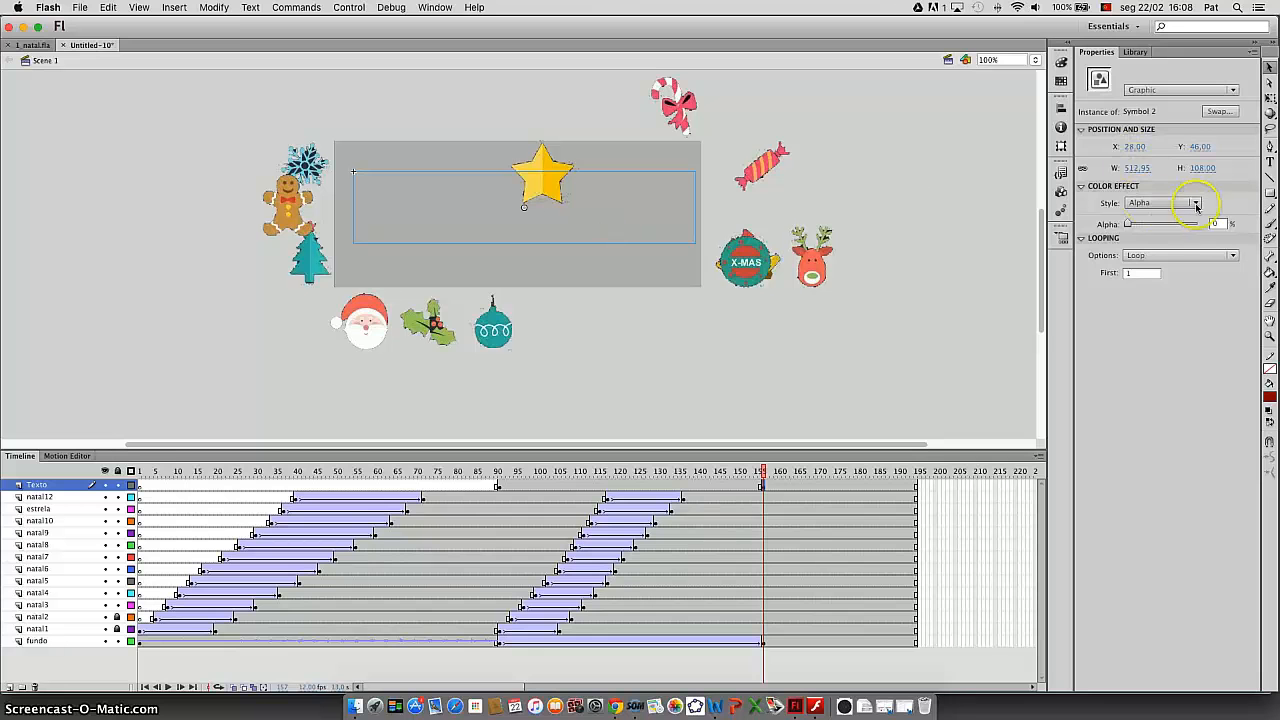
click(1140, 224)
drag(1140, 224, 1190, 228)
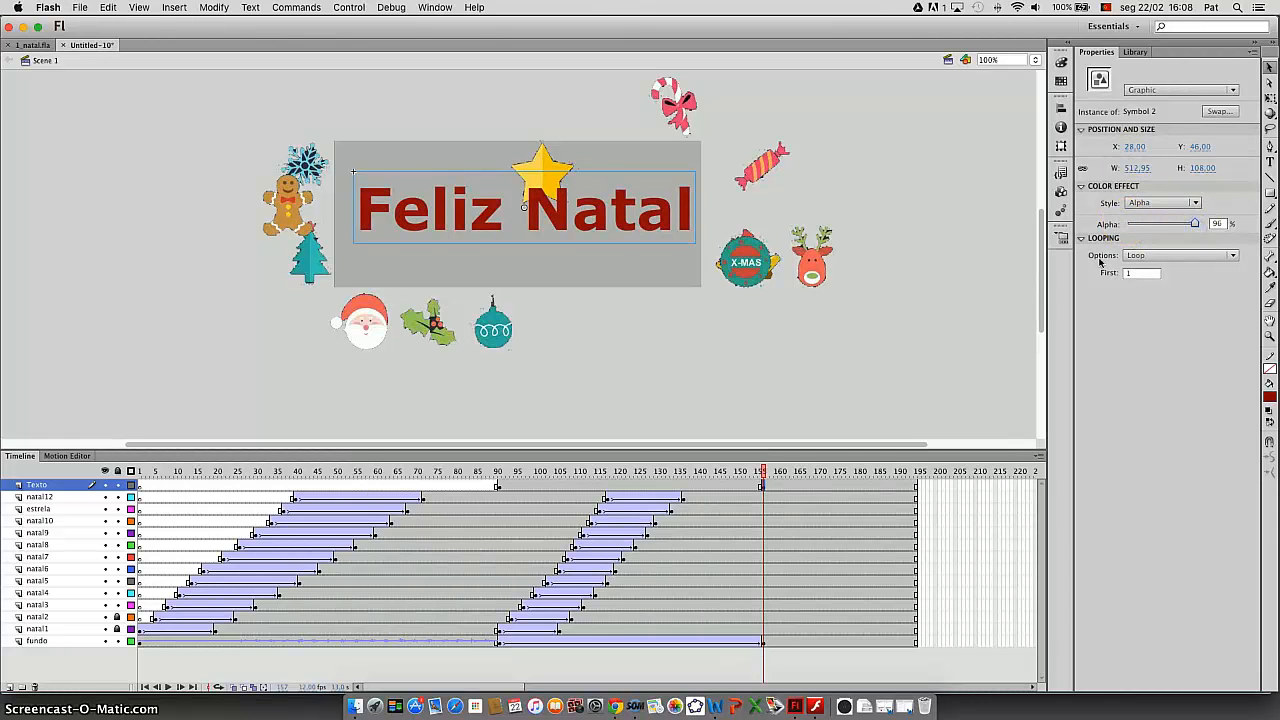
drag(561, 217, 558, 242)
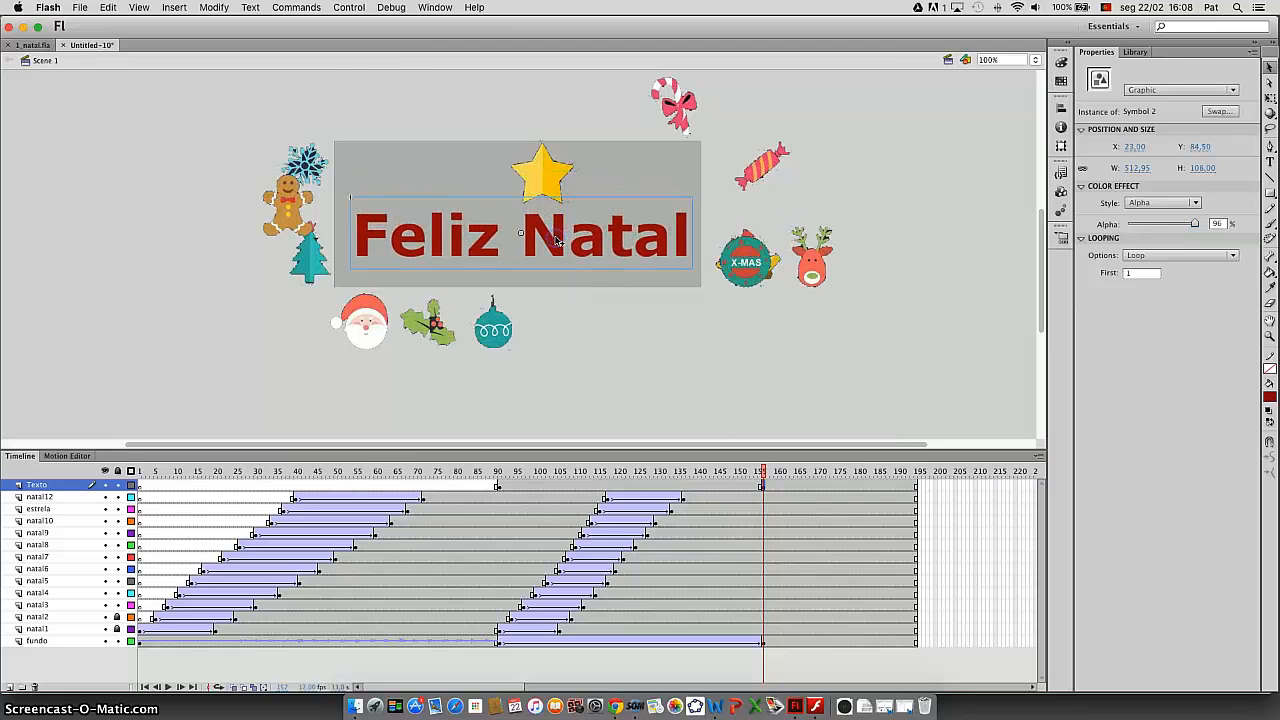
Create a classic tween between the two Feliz Natal keyframes on the Texto layer and preview the movie
right_click(617, 485)
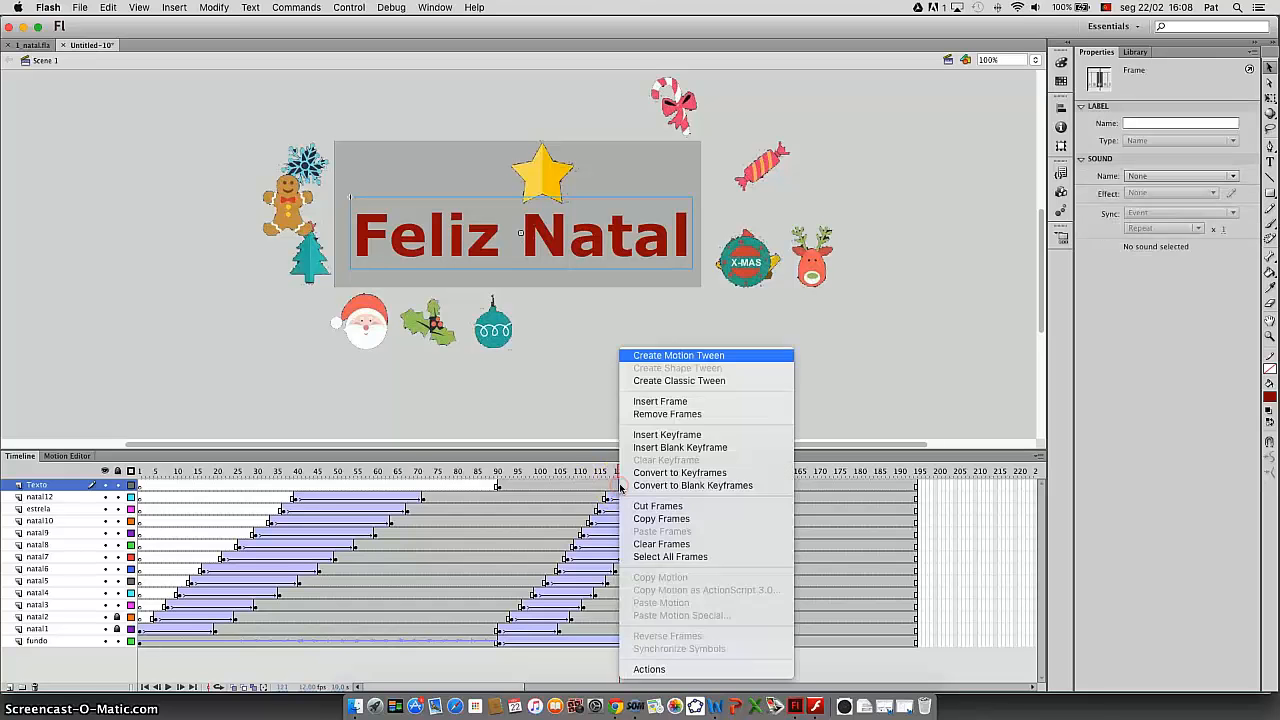
click(659, 381)
drag(617, 470, 763, 517)
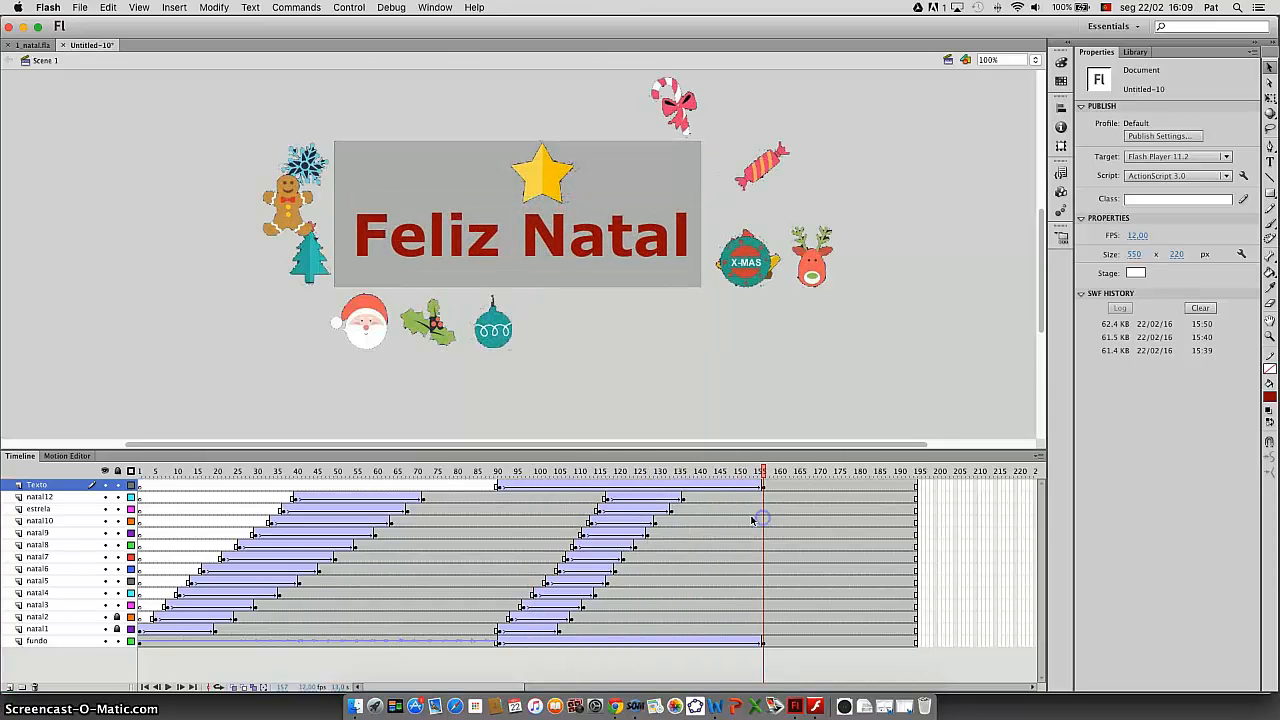
key(super+Return)
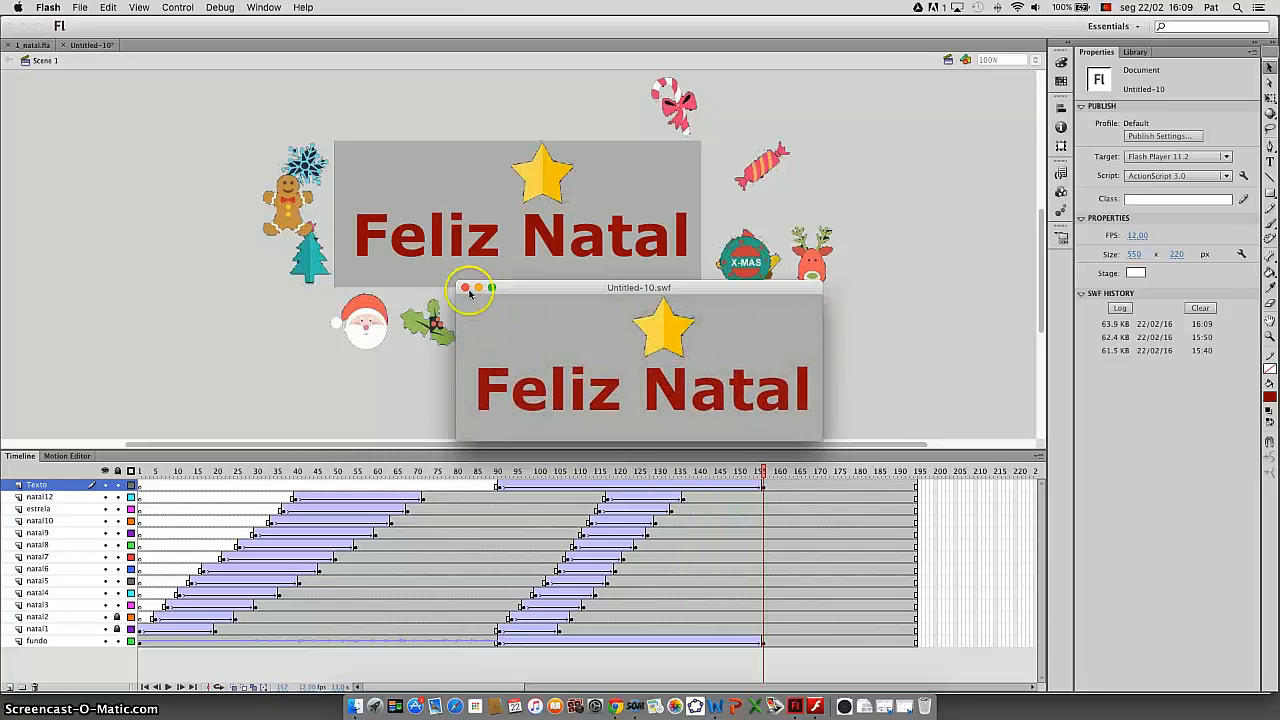
click(465, 287)
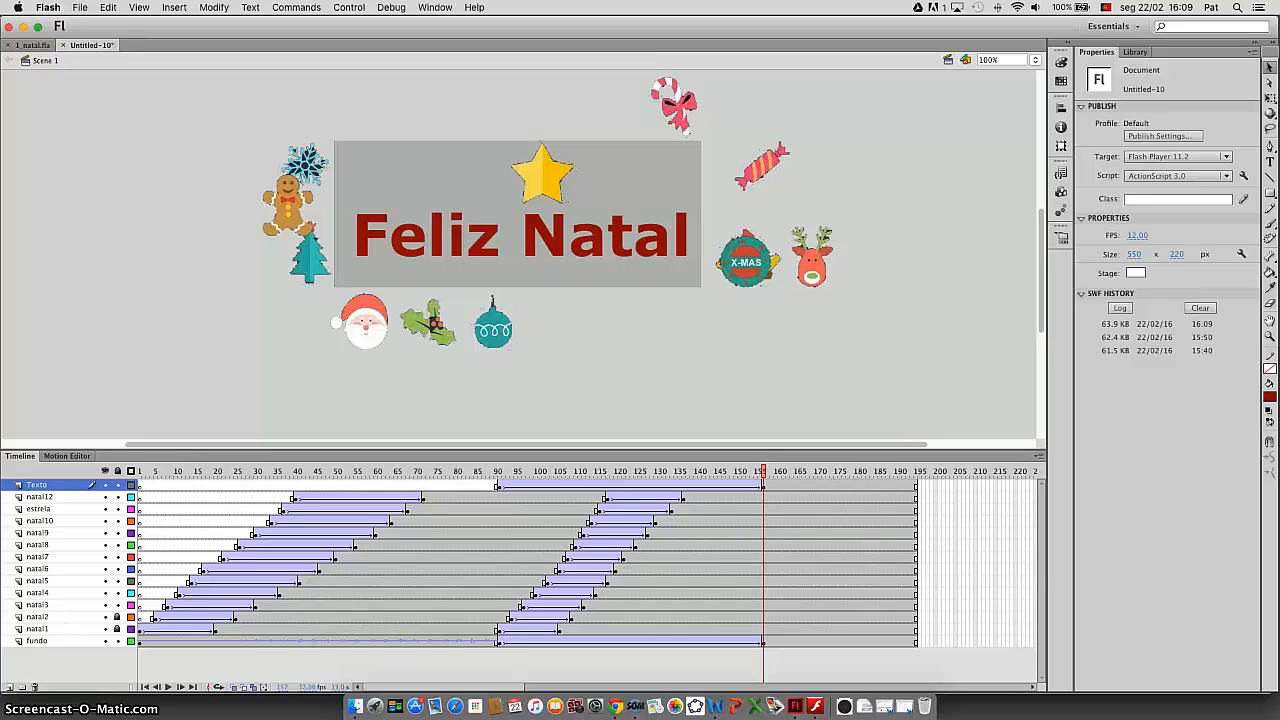
Add a new layer above Texto and name it créditos
click(8, 688)
double_click(35, 485)
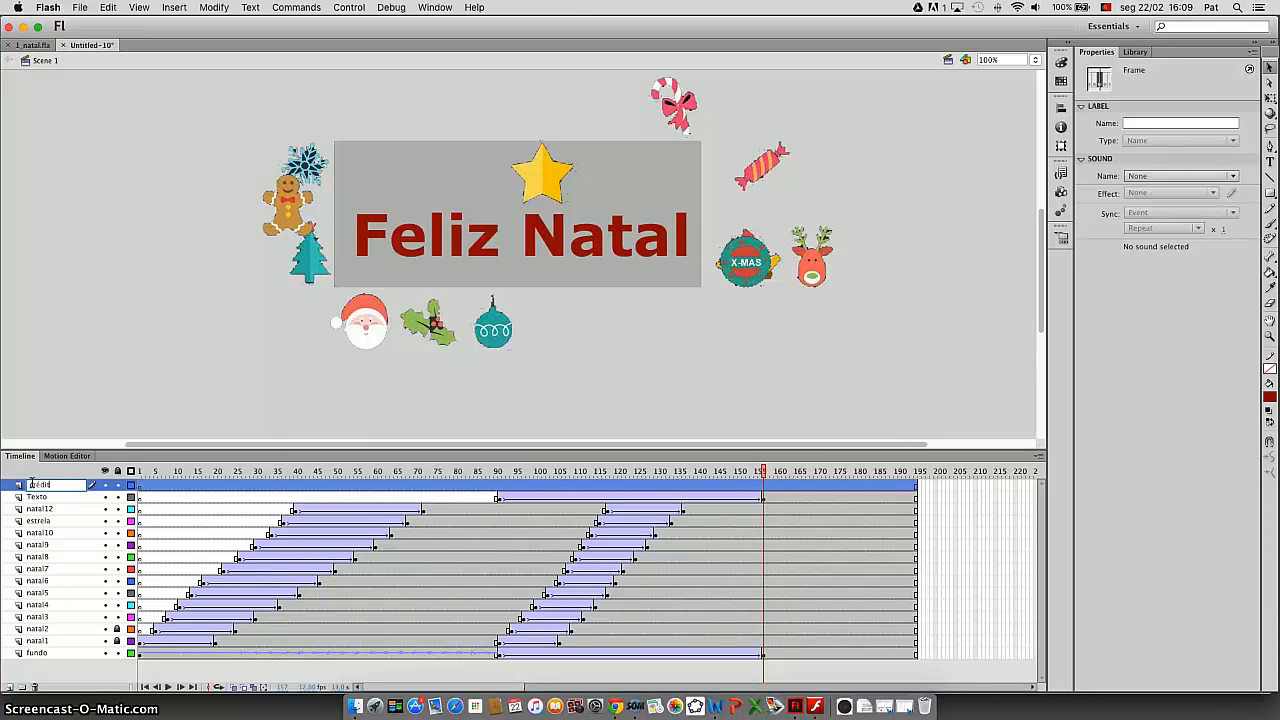
key(Return)
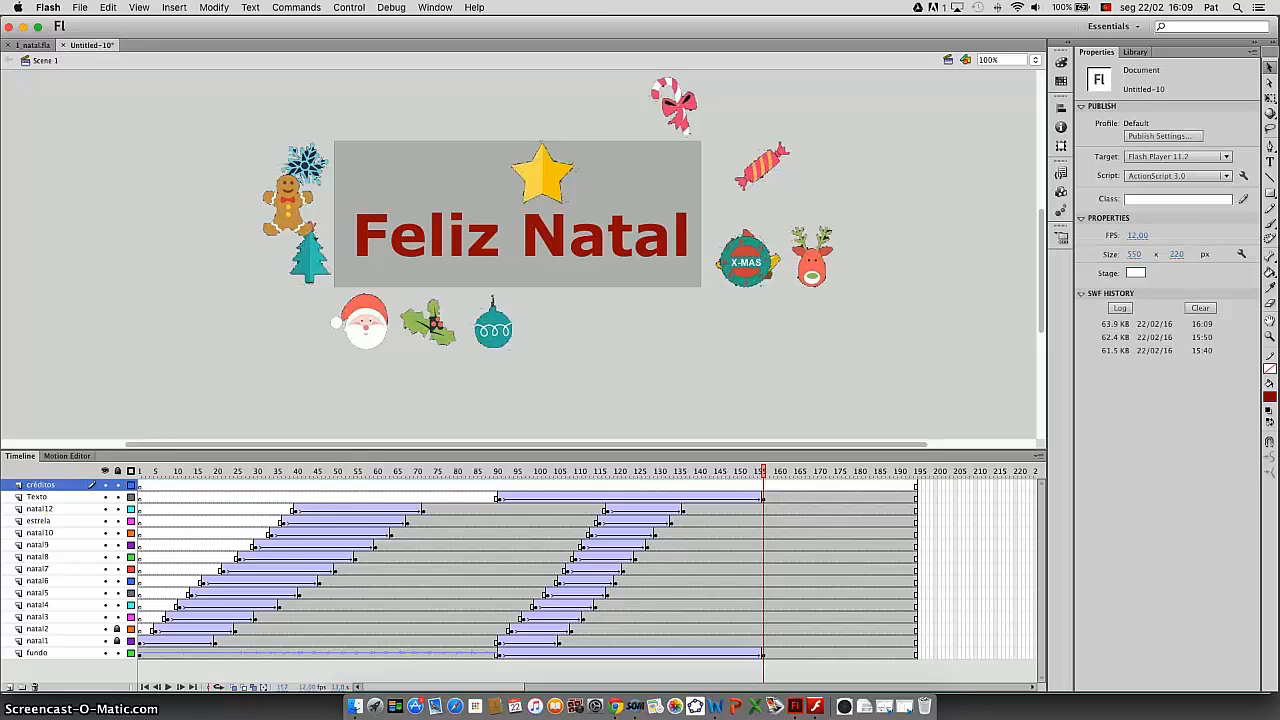
Check where the credits start in 1_natal.fla and add a keyframe at frame 154 on the créditos layer of Untitled-10
click(30, 45)
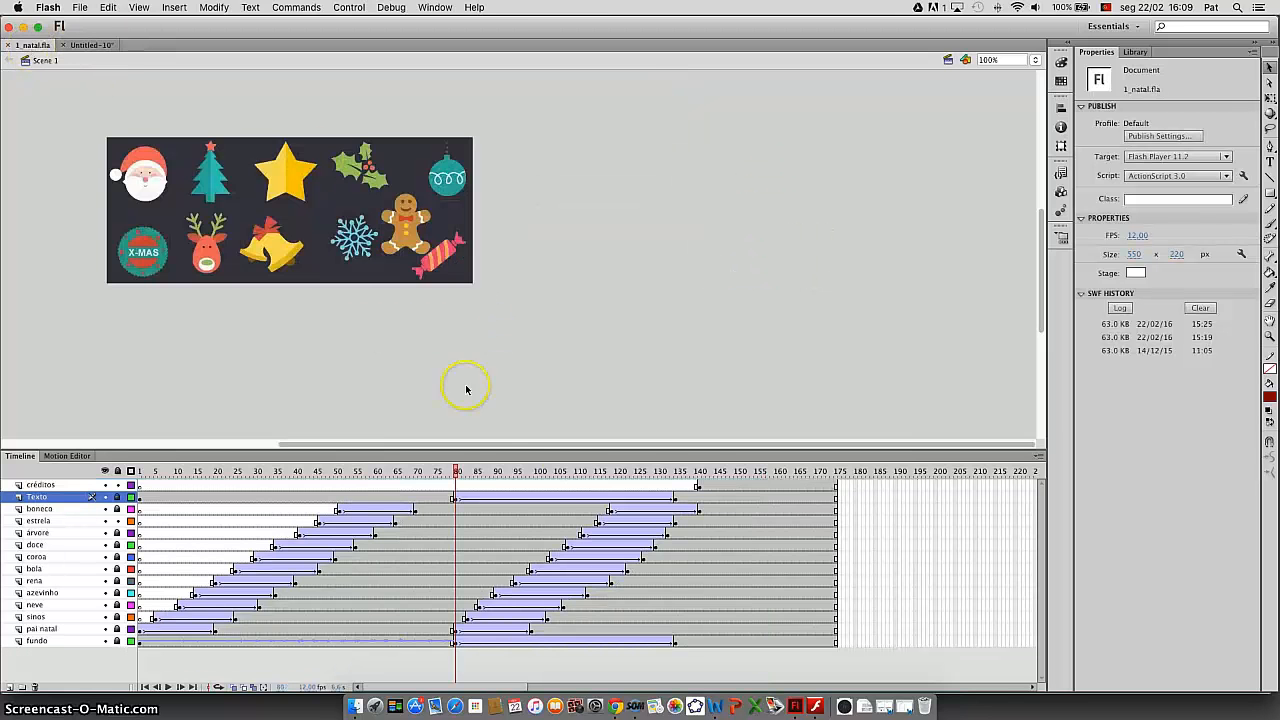
click(698, 485)
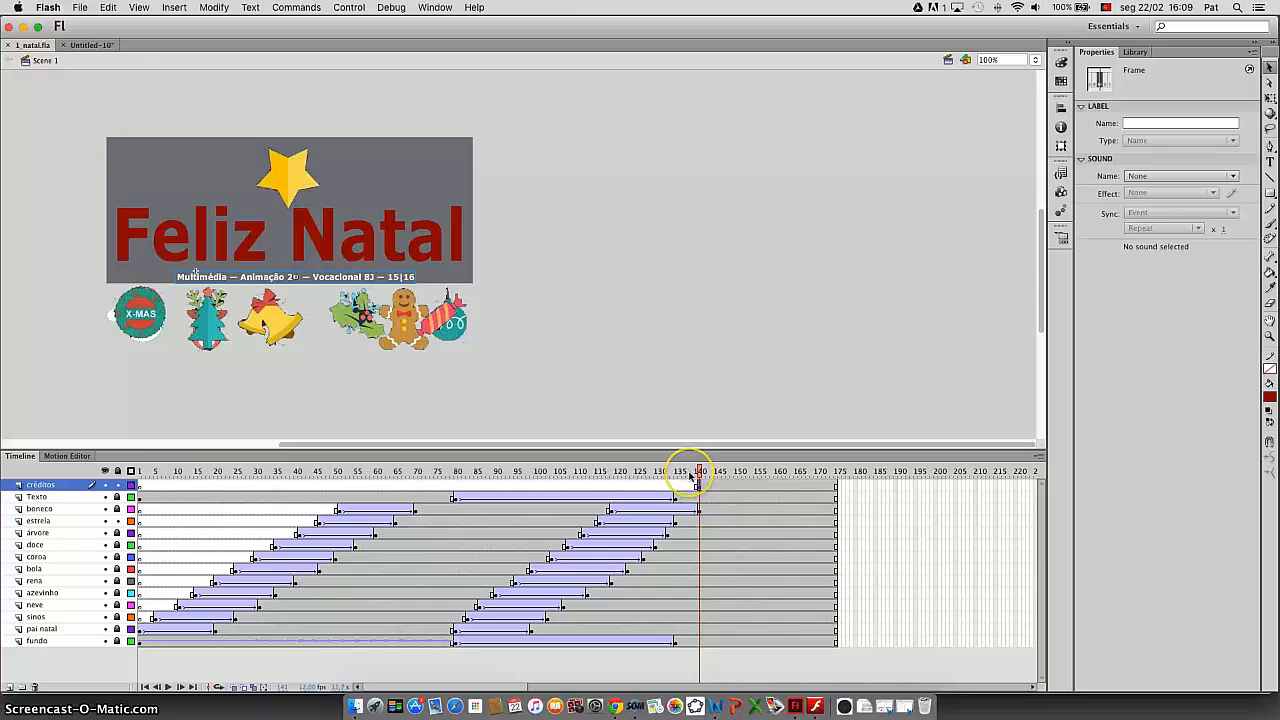
click(87, 47)
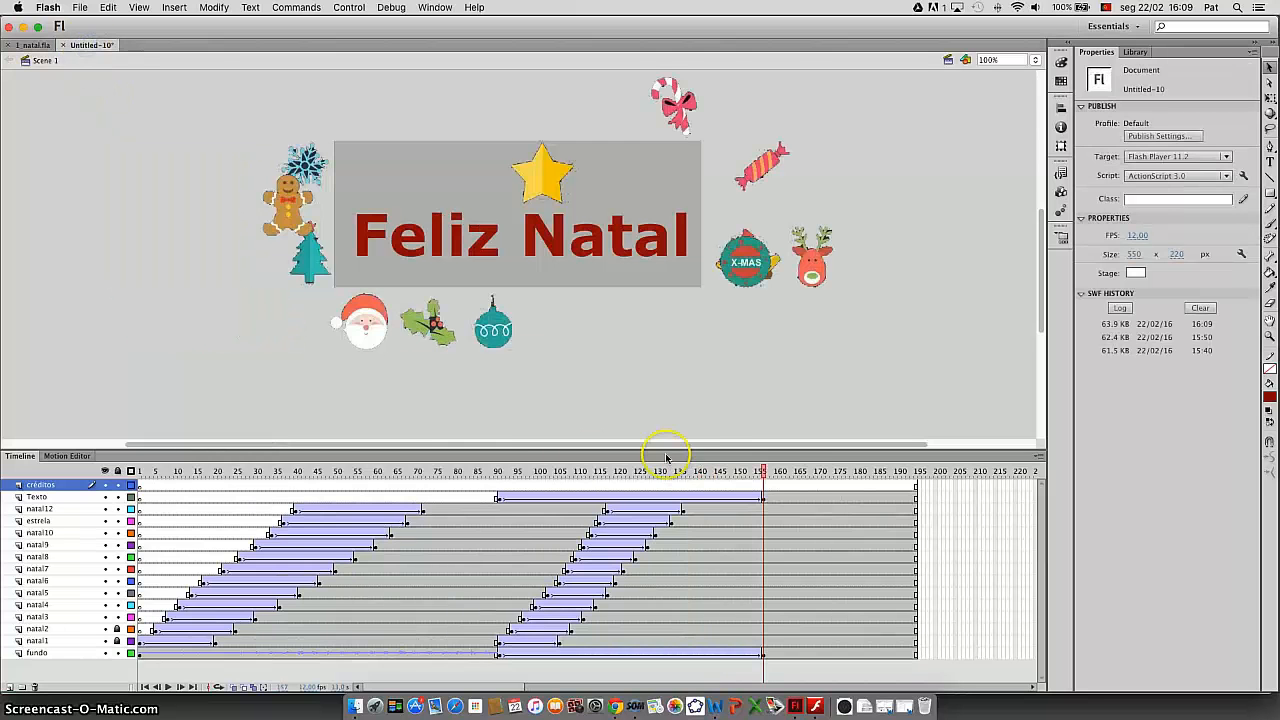
click(778, 495)
click(751, 485)
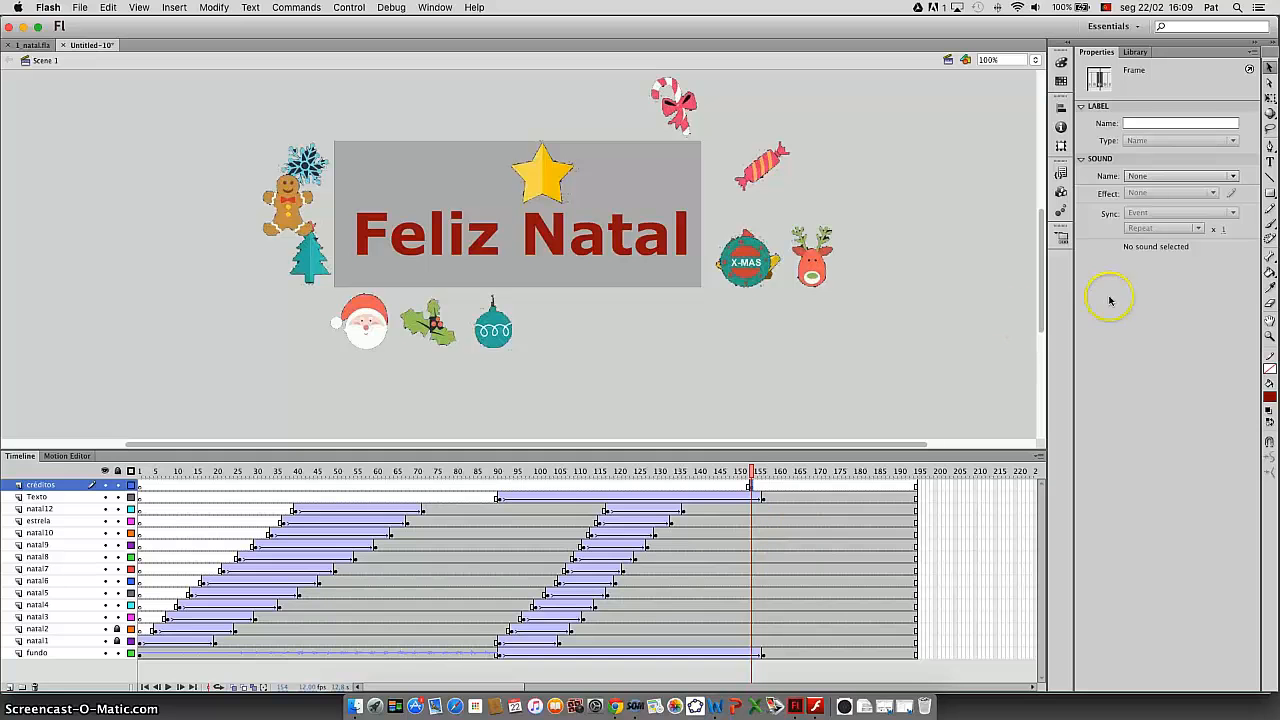
Add the 9 pt Verdana bold static text "Multimédia — Animação 2D — Curso Vocacional 8ºJ — 2015|2016" on the créditos layer
click(1268, 162)
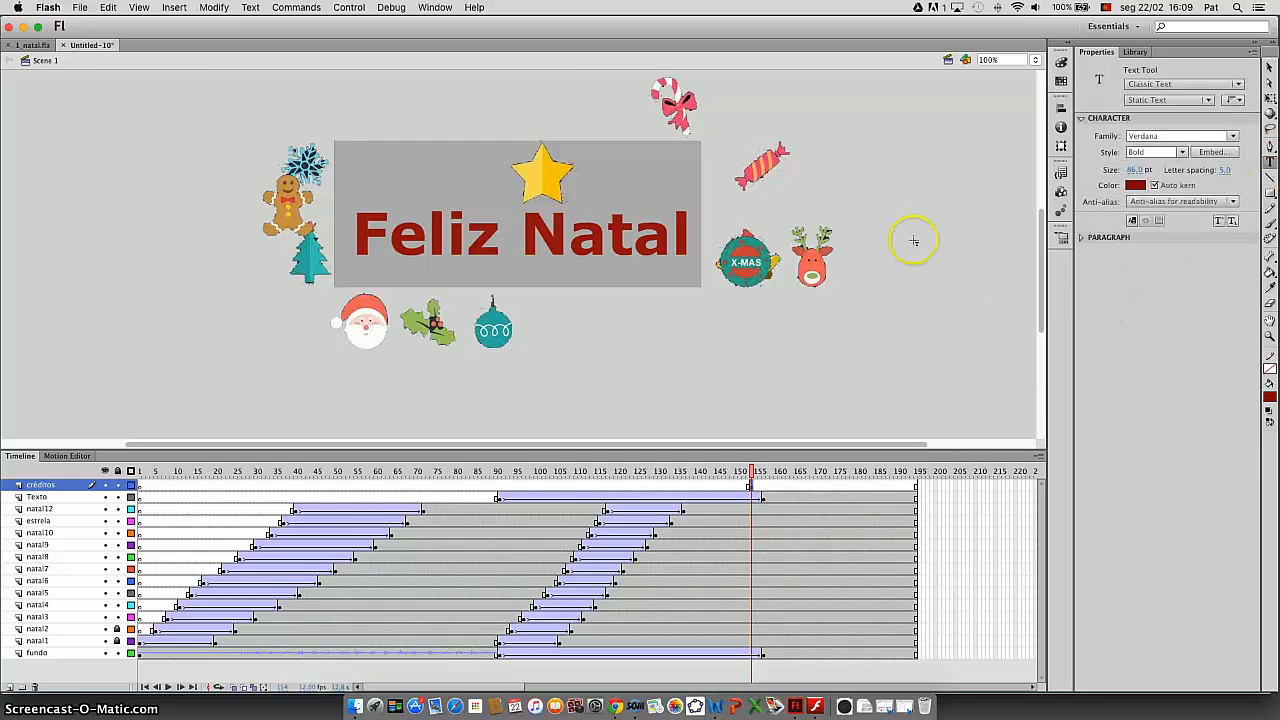
click(31, 45)
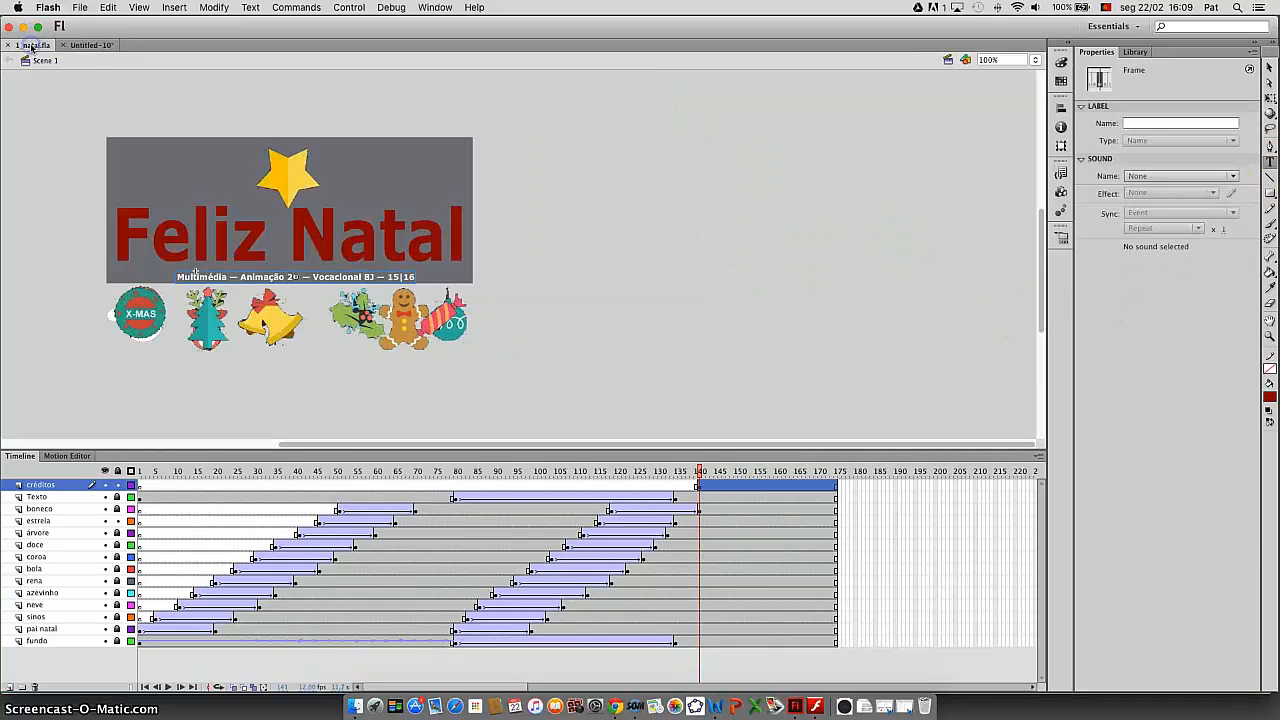
click(94, 45)
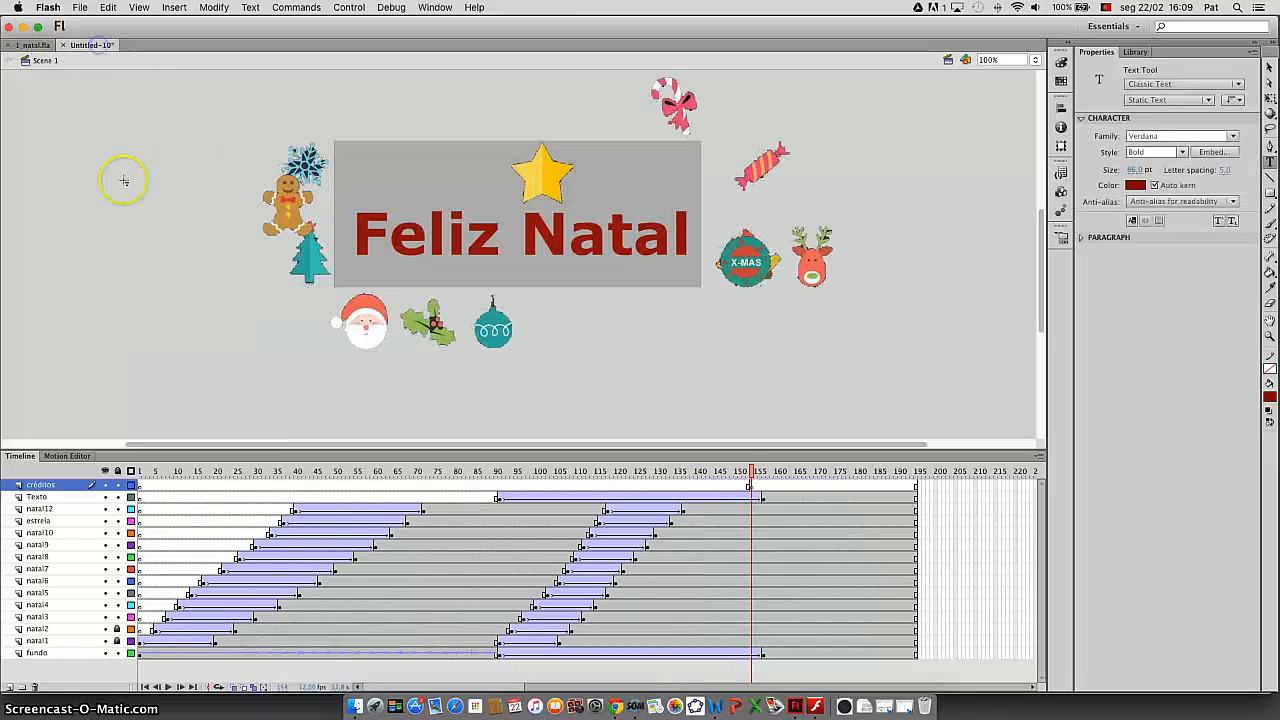
click(430, 285)
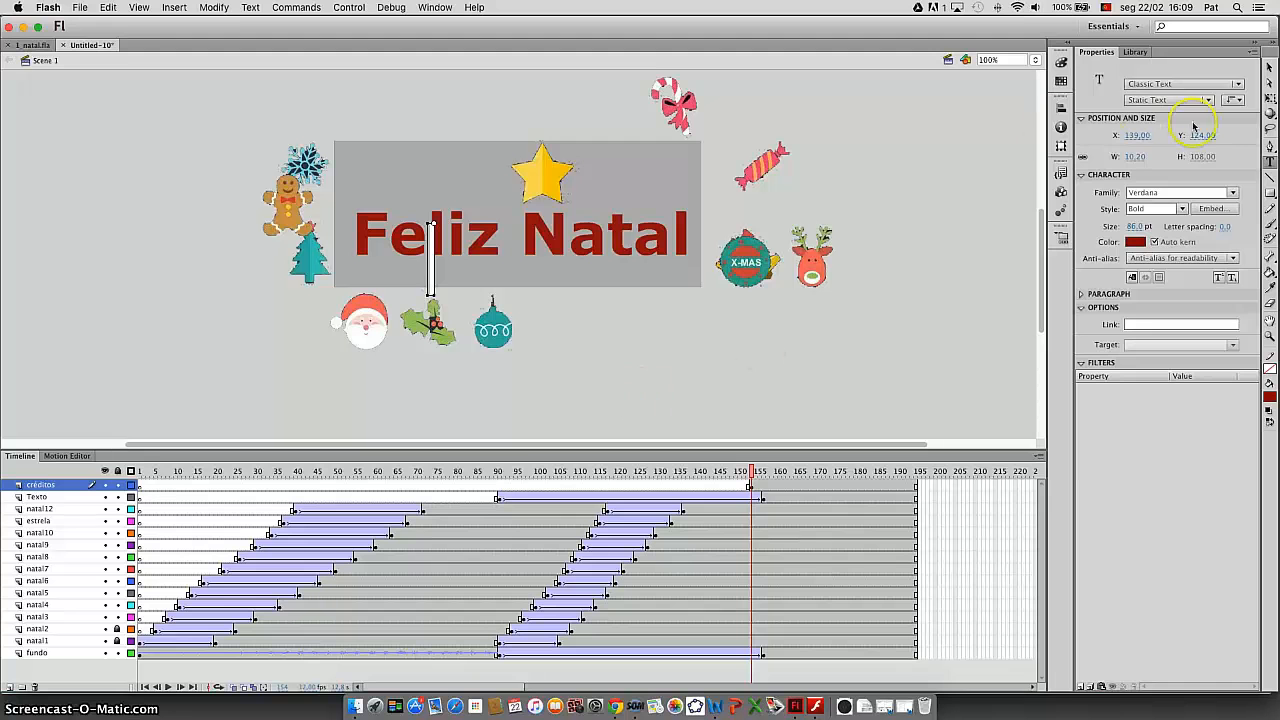
click(1135, 226)
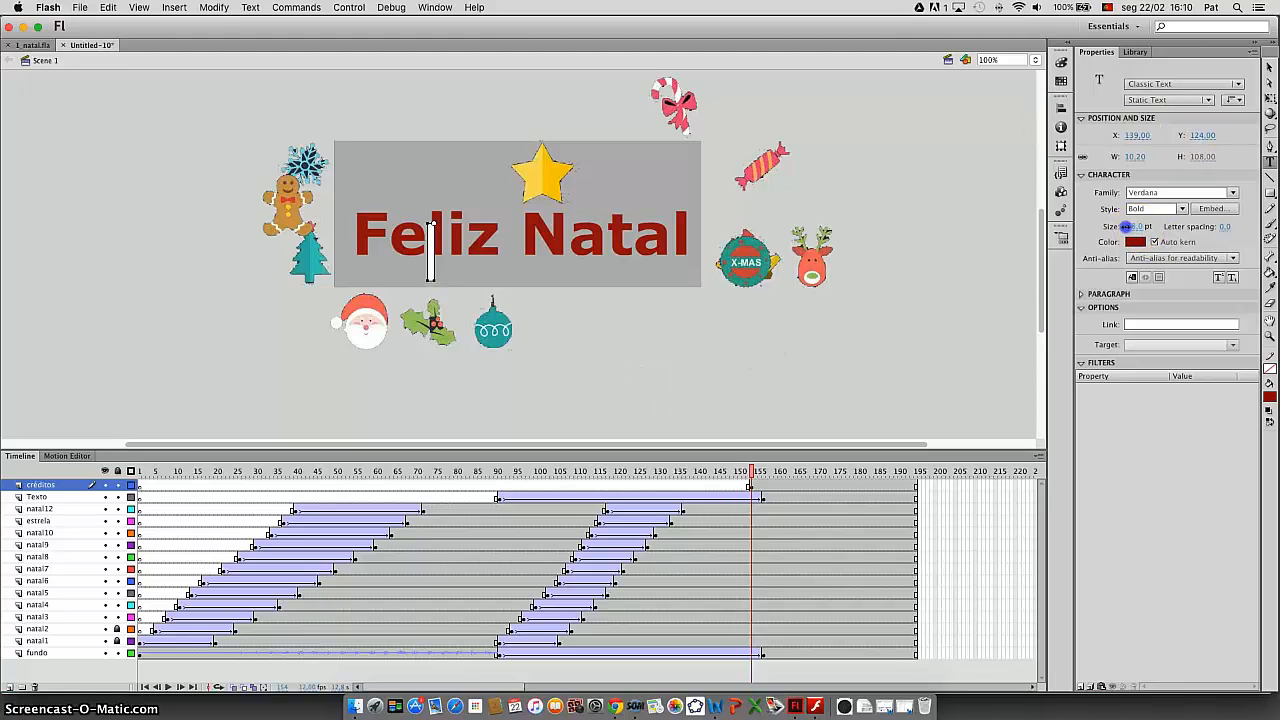
drag(1115, 226, 1087, 227)
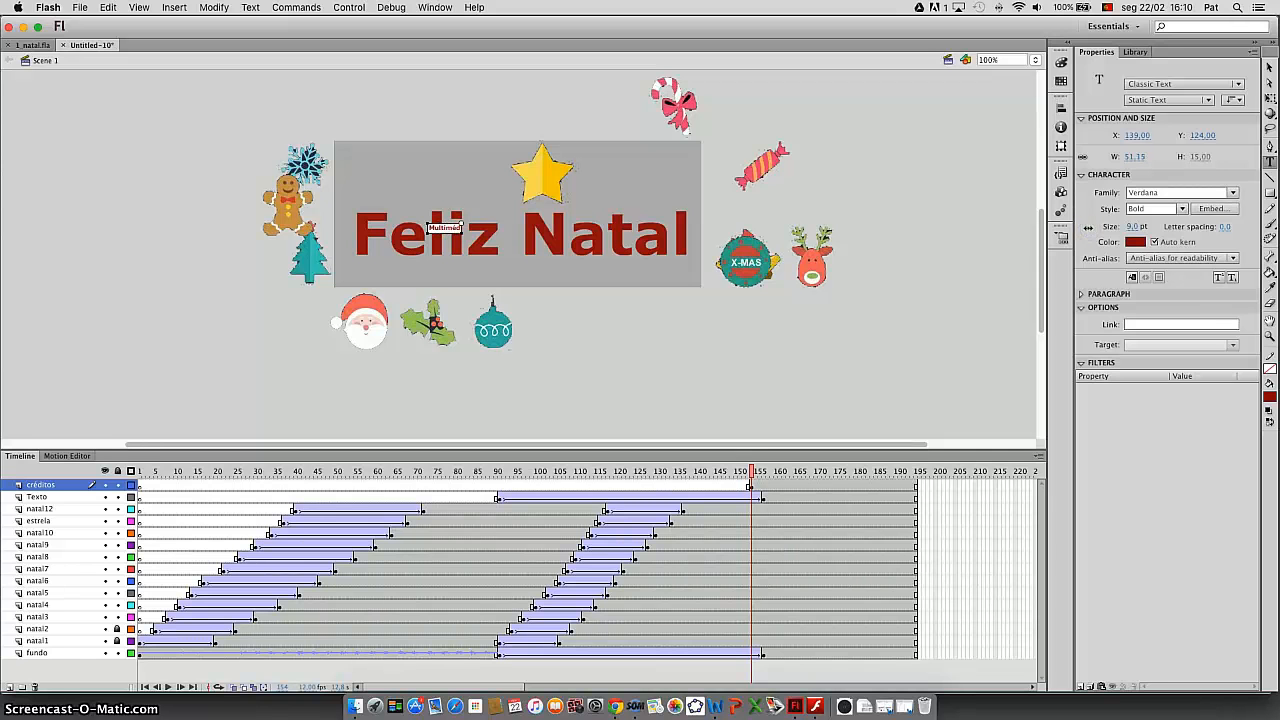
text(Multimédia — Animação 2D — Curs)
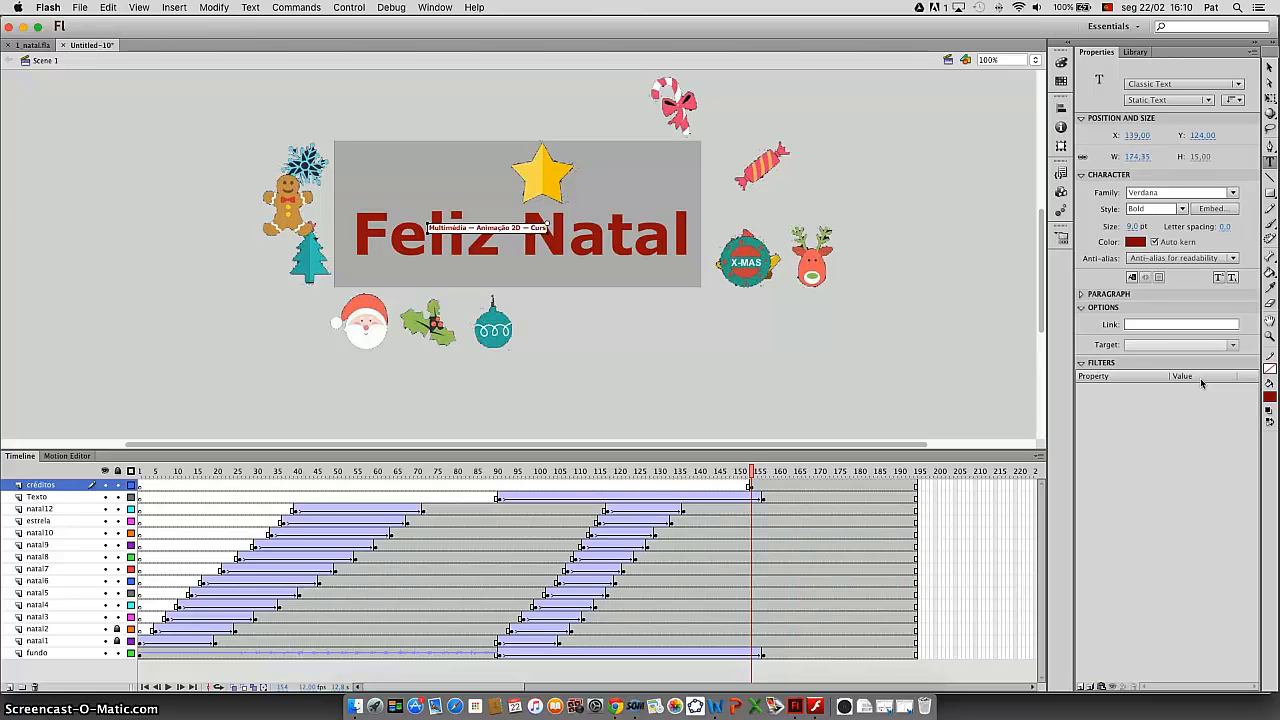
text(o Vocacional 8º)
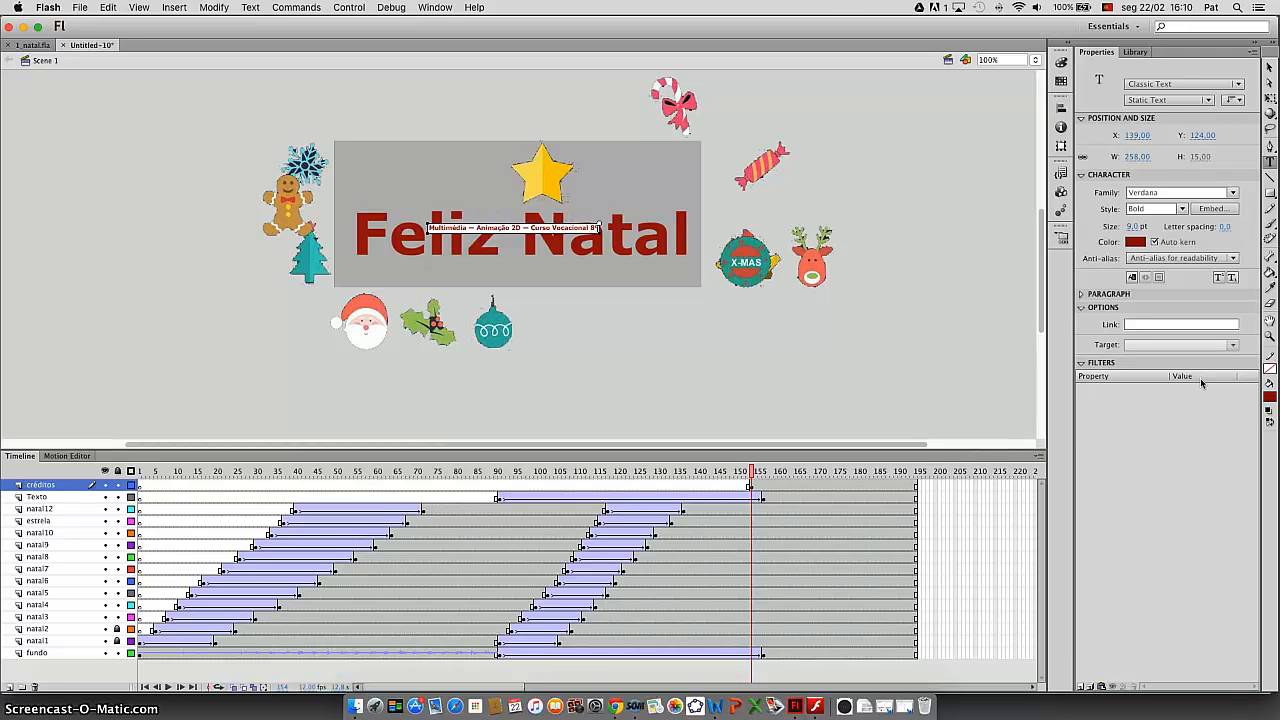
text(A)
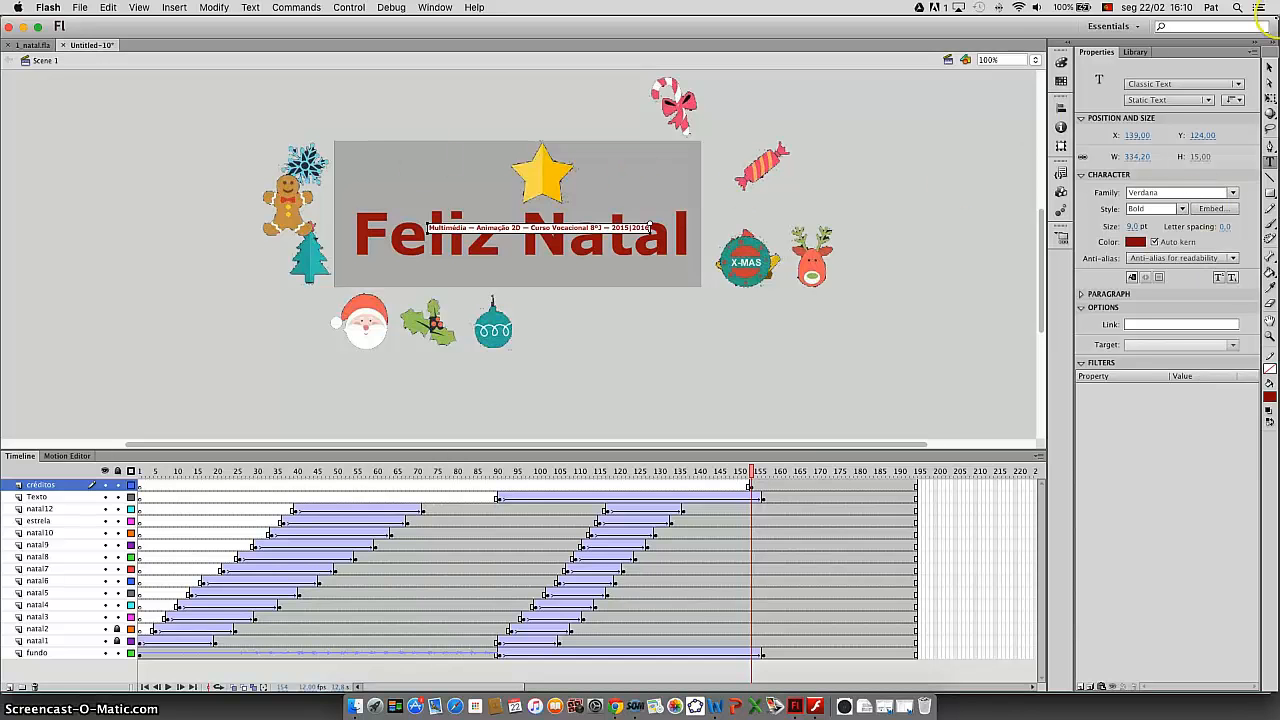
Move the credits text to the stage's lower edge below Feliz Natal, at about X 128, Y 202
click(1268, 66)
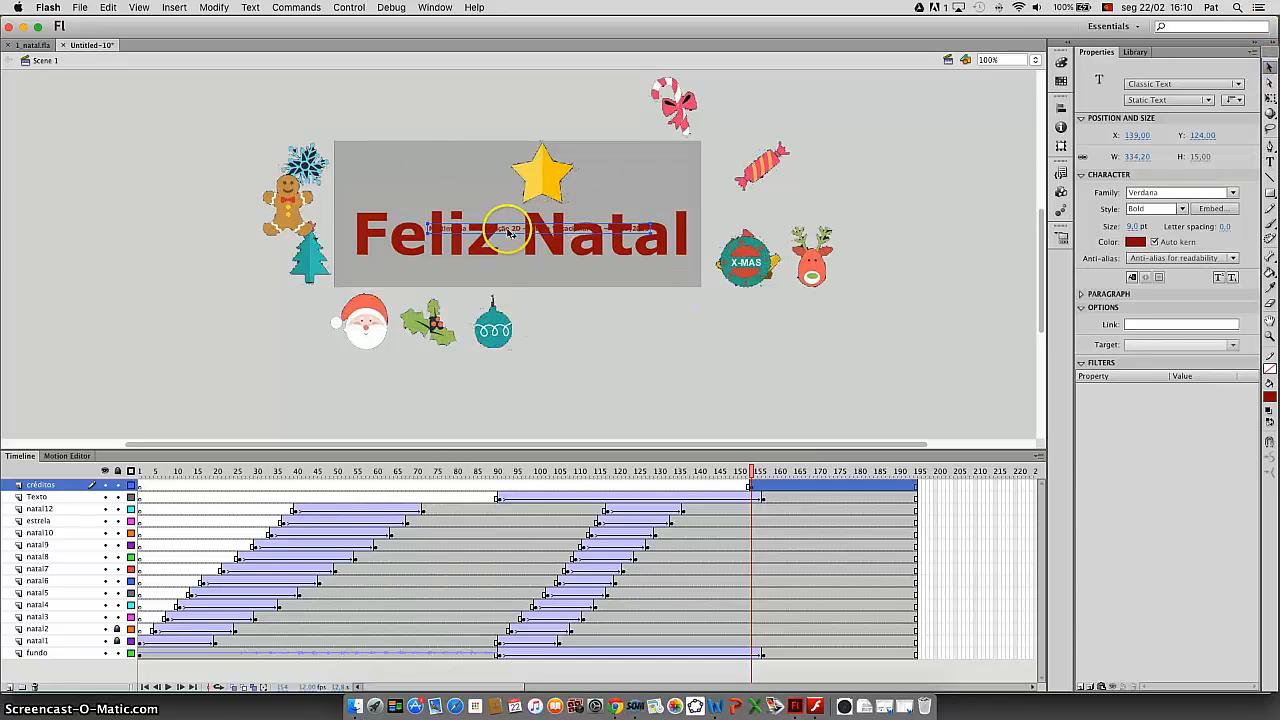
drag(507, 229, 501, 276)
drag(497, 282, 507, 283)
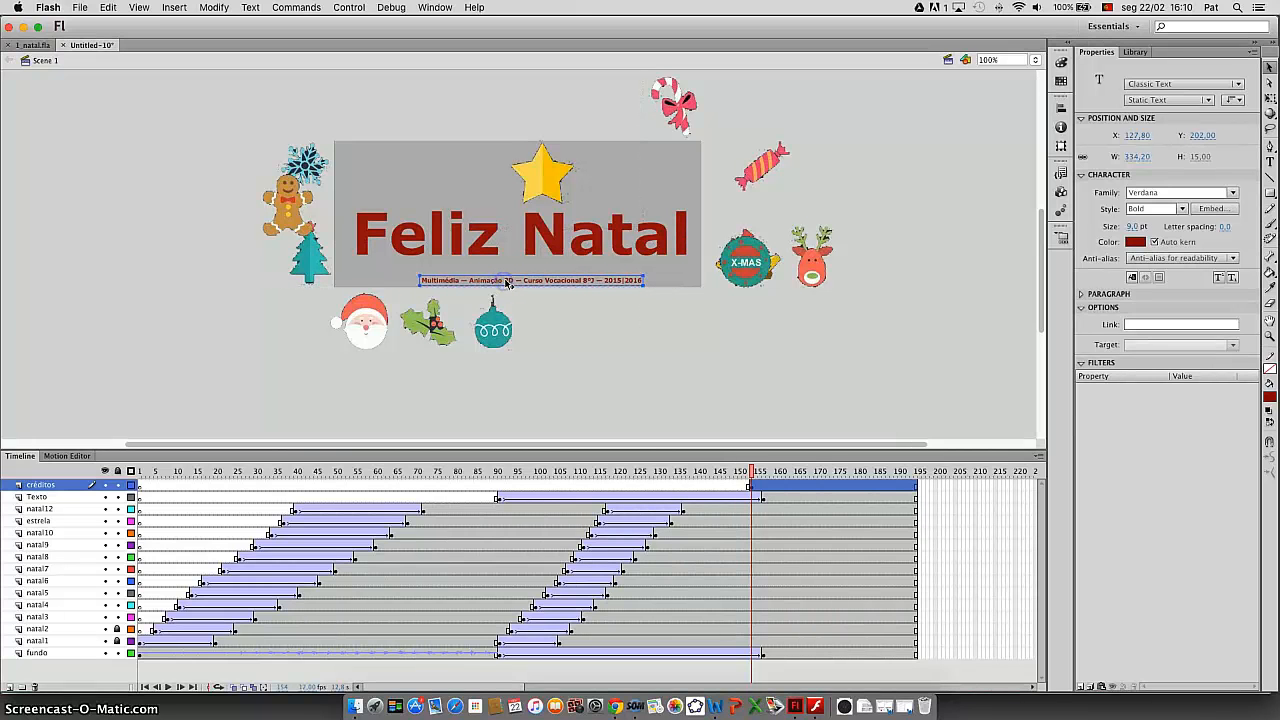
Select the whole credits line and colour it white
double_click(538, 283)
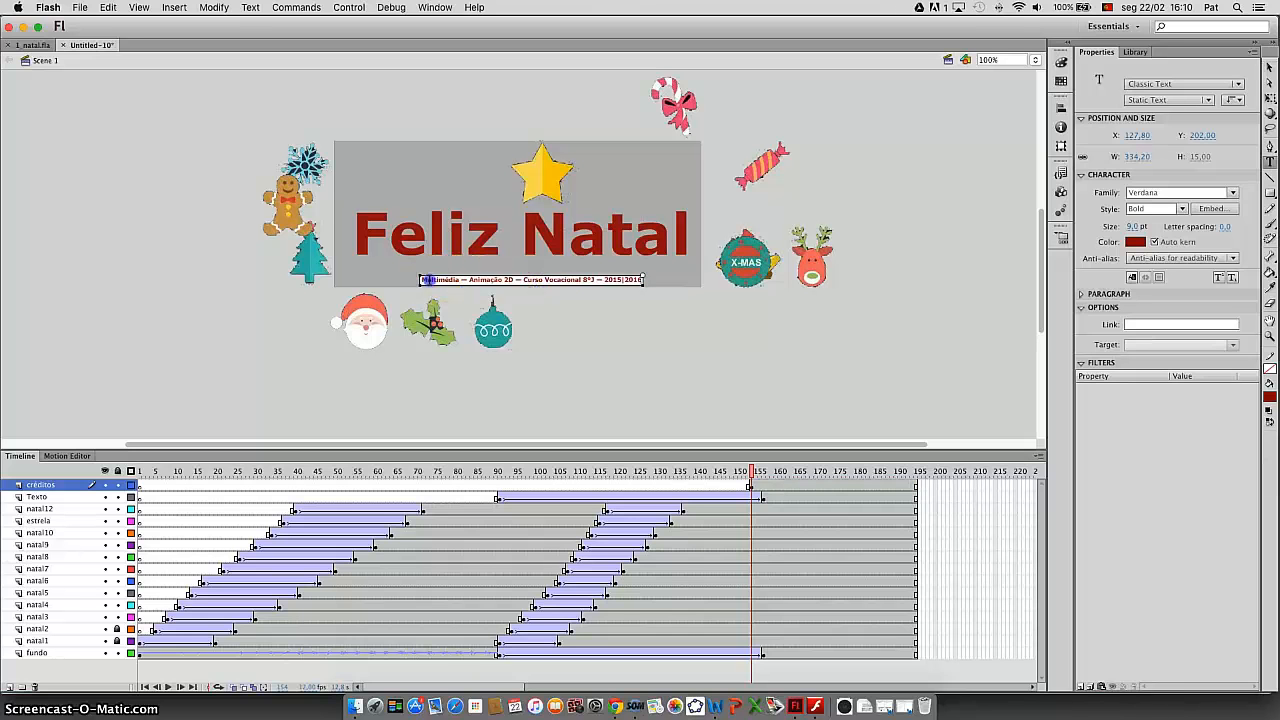
drag(427, 280, 645, 288)
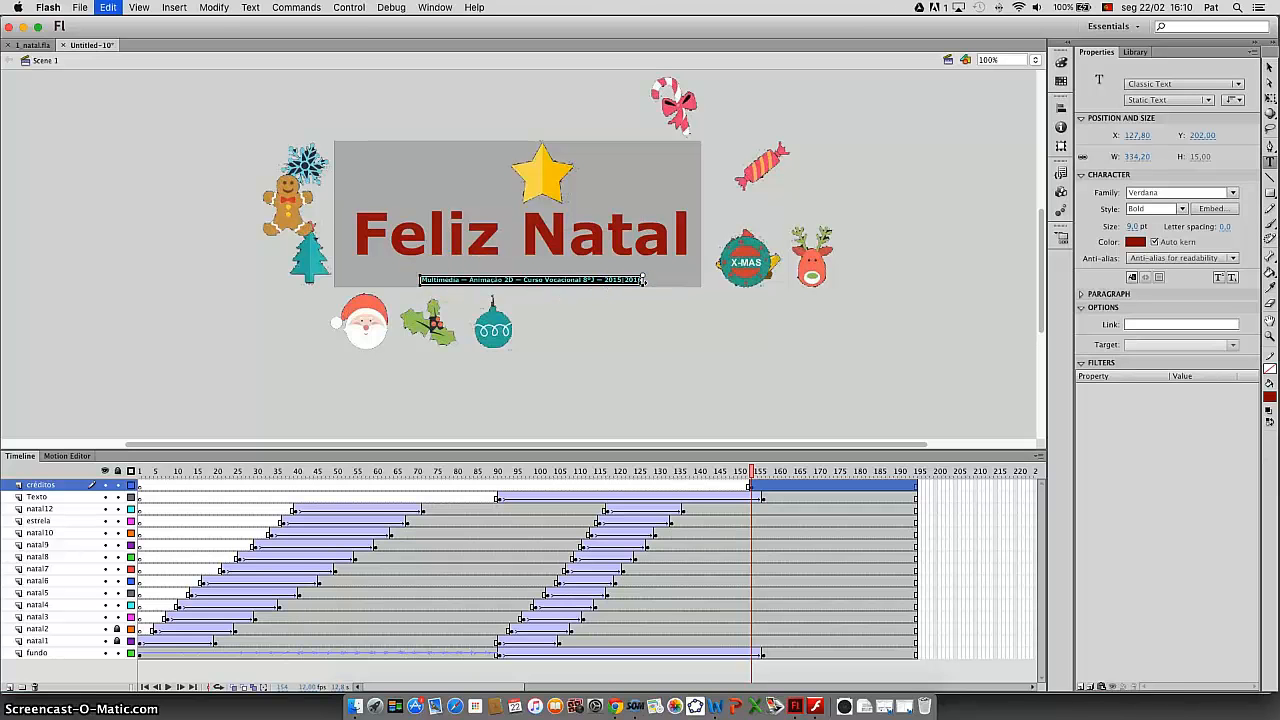
click(1173, 191)
click(1137, 245)
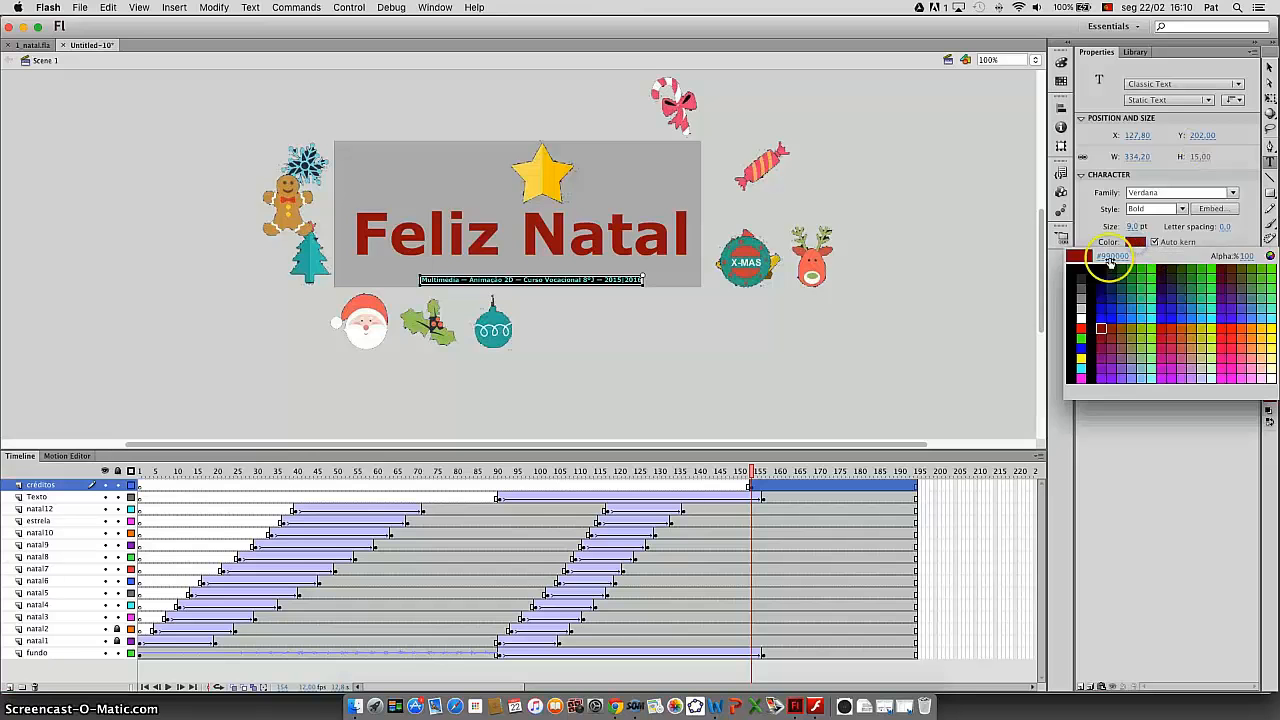
click(1082, 318)
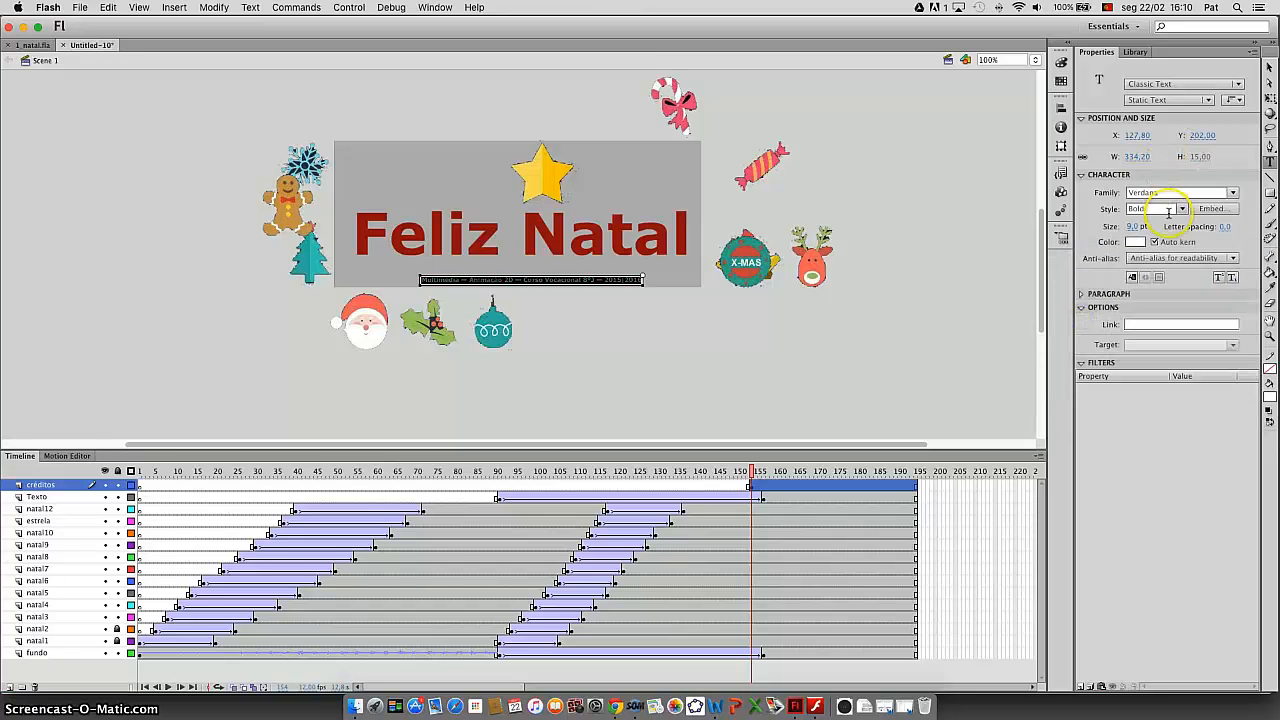
Set the credits text size to 11 pt and centre the line below Feliz Natal at about X 73, Y 203
drag(1133, 226, 1137, 228)
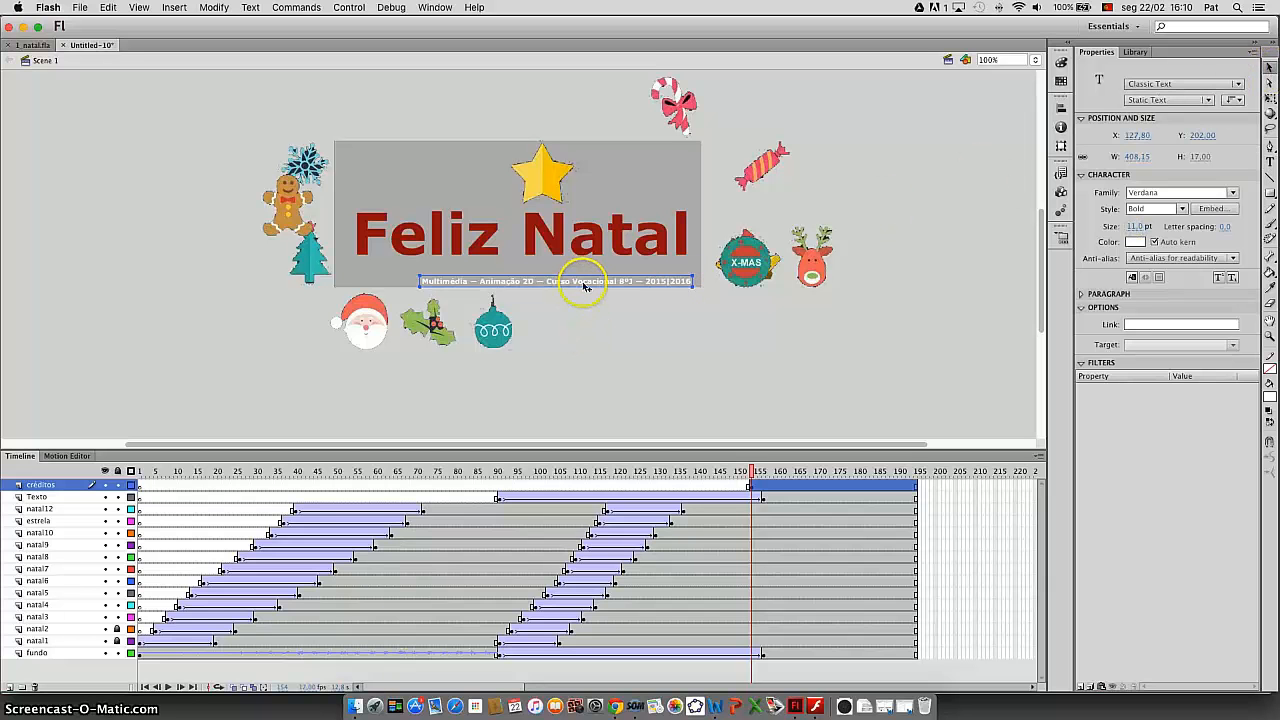
drag(578, 283, 548, 282)
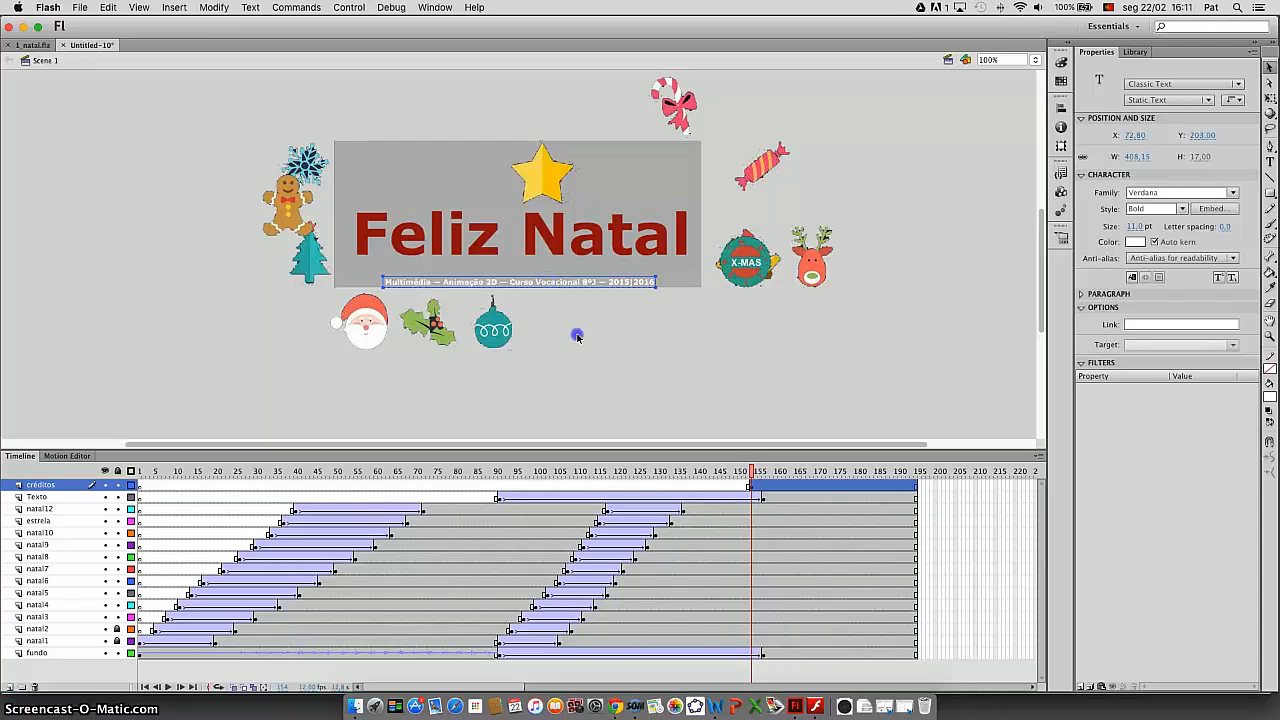
click(632, 372)
Test the movie to preview the whole animation with the credits, and close the preview
key(super+Return)
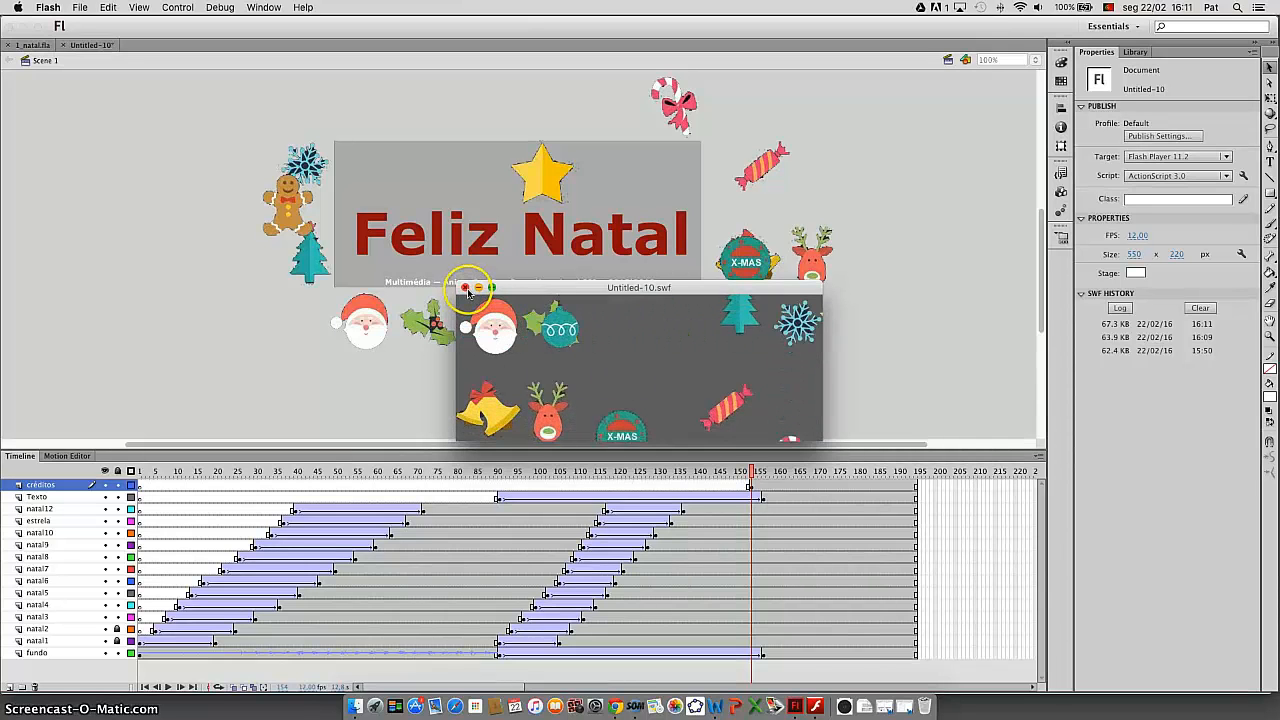
click(465, 288)
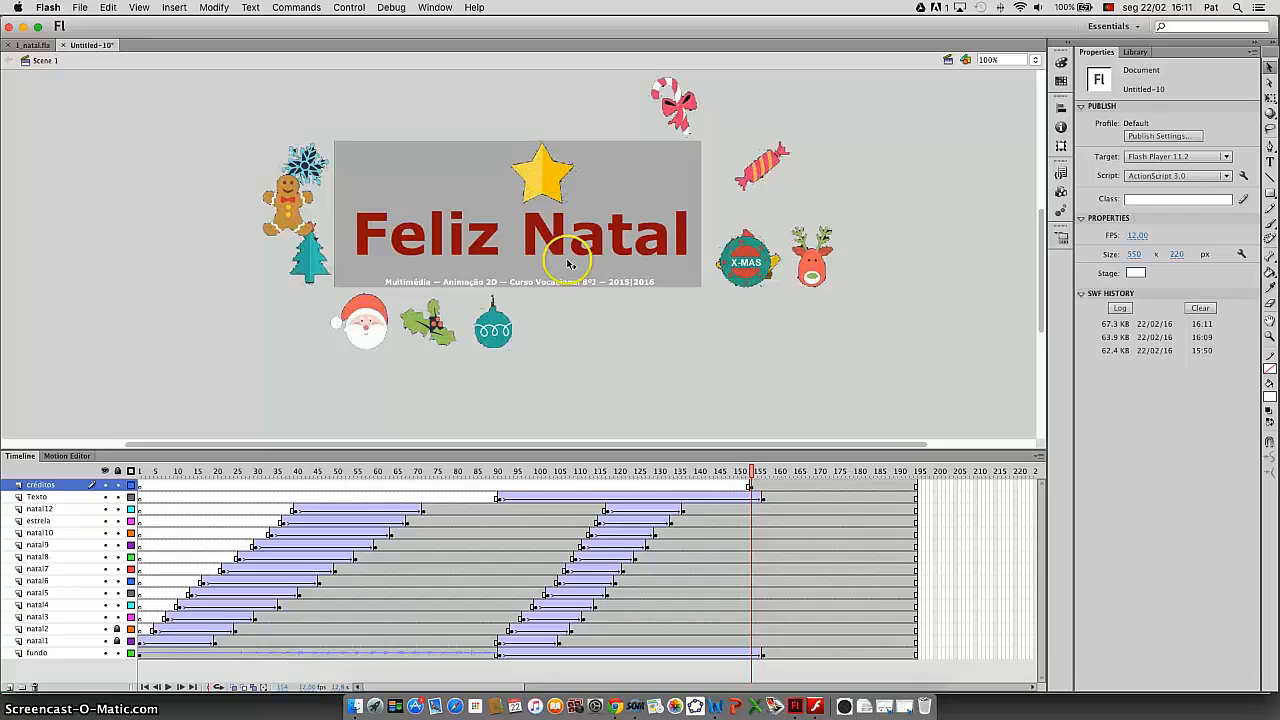
Review the first and last keyframes of the natal12 layer's entrance tween and bring up the frame options for that tween
click(296, 512)
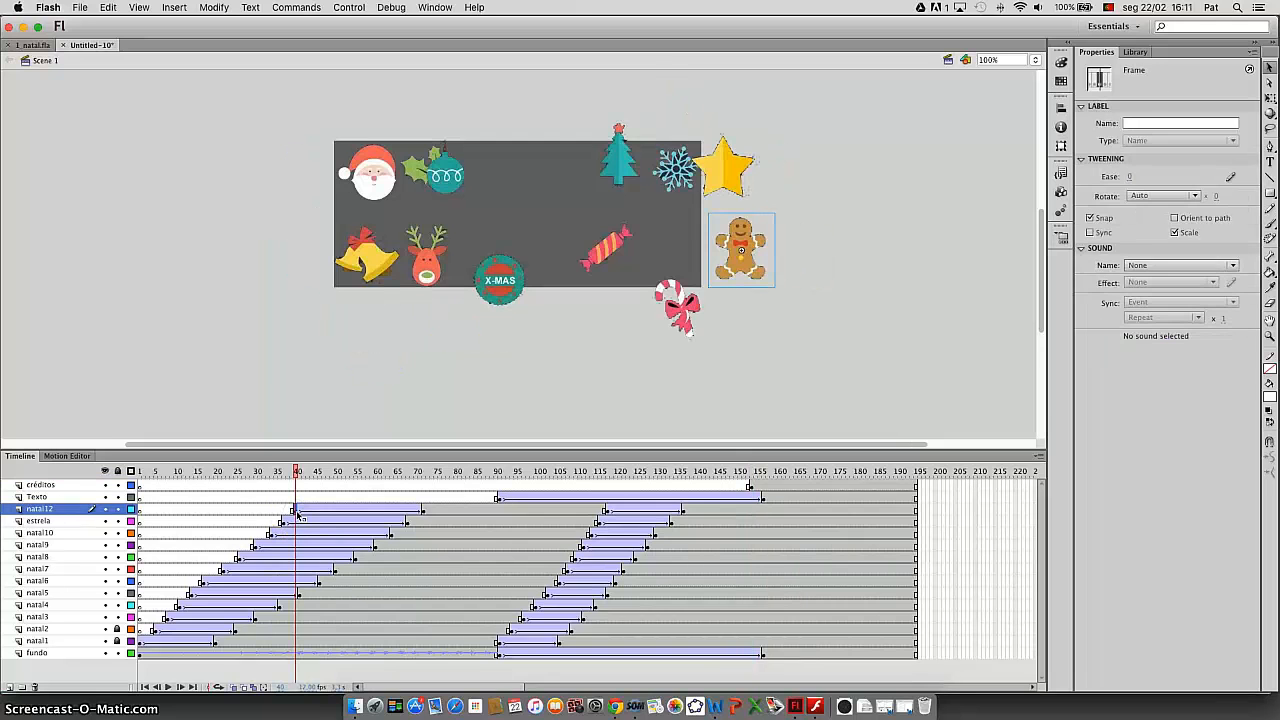
click(423, 510)
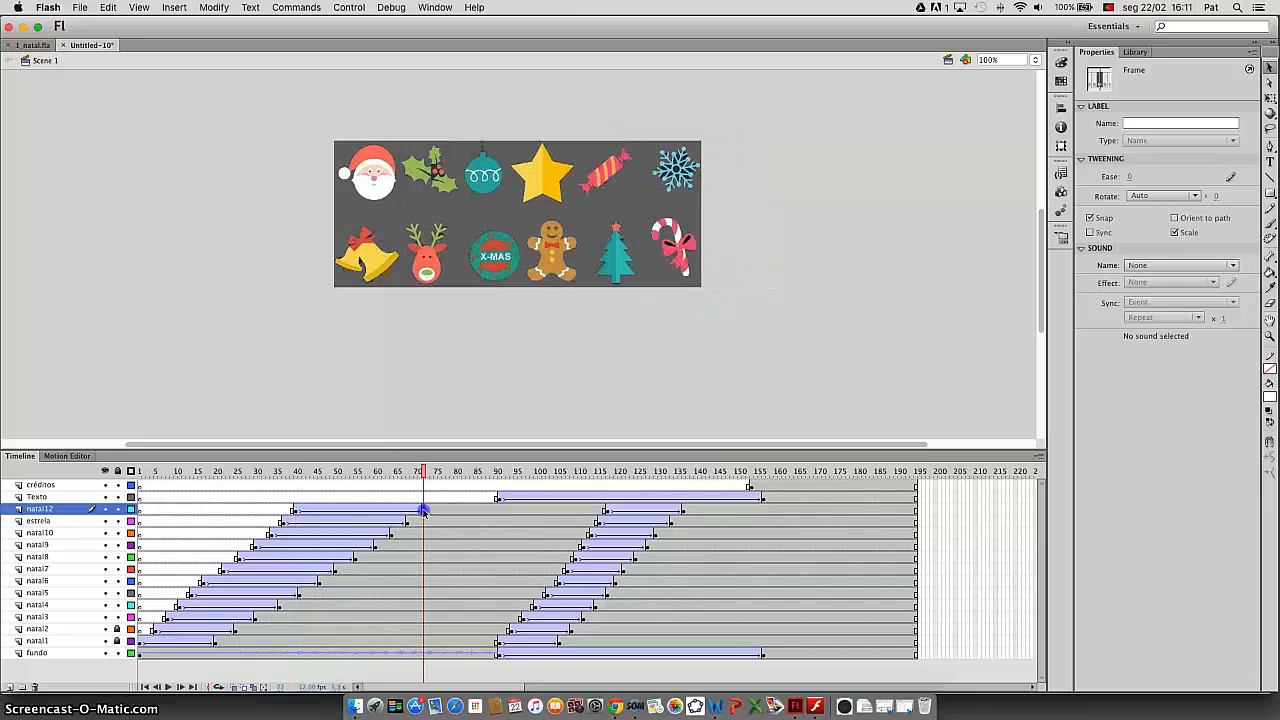
right_click(357, 509)
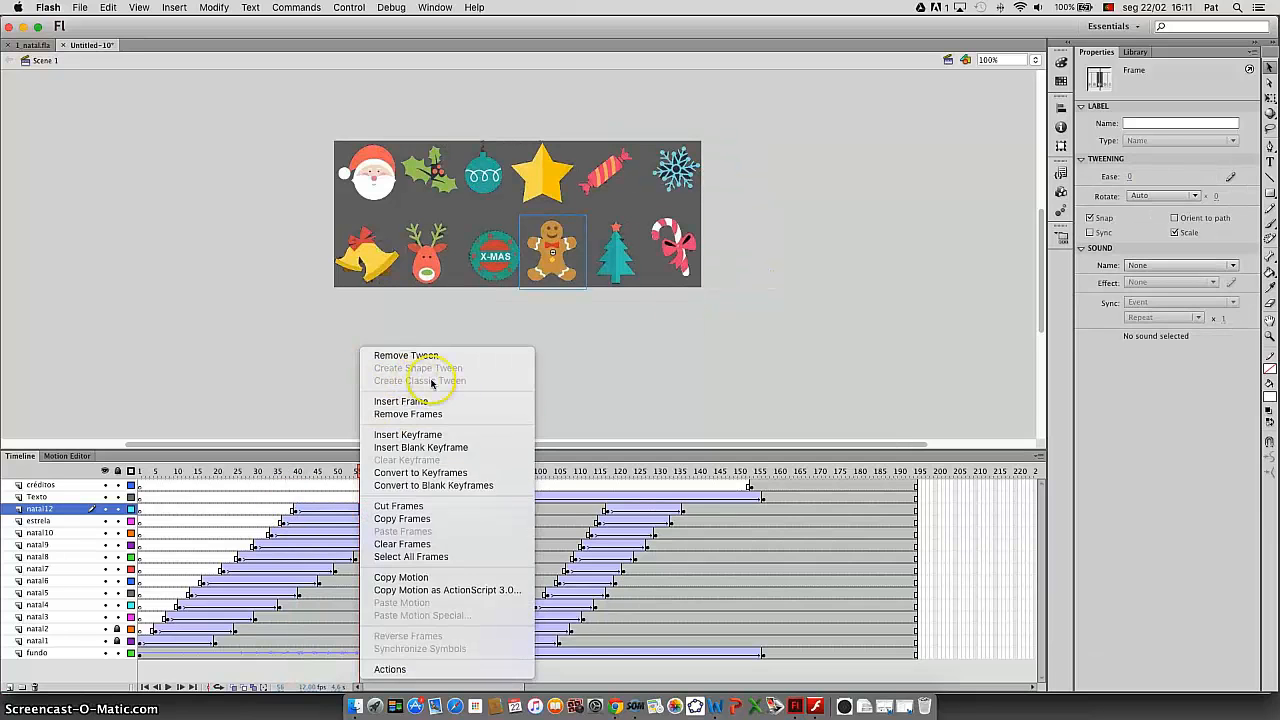